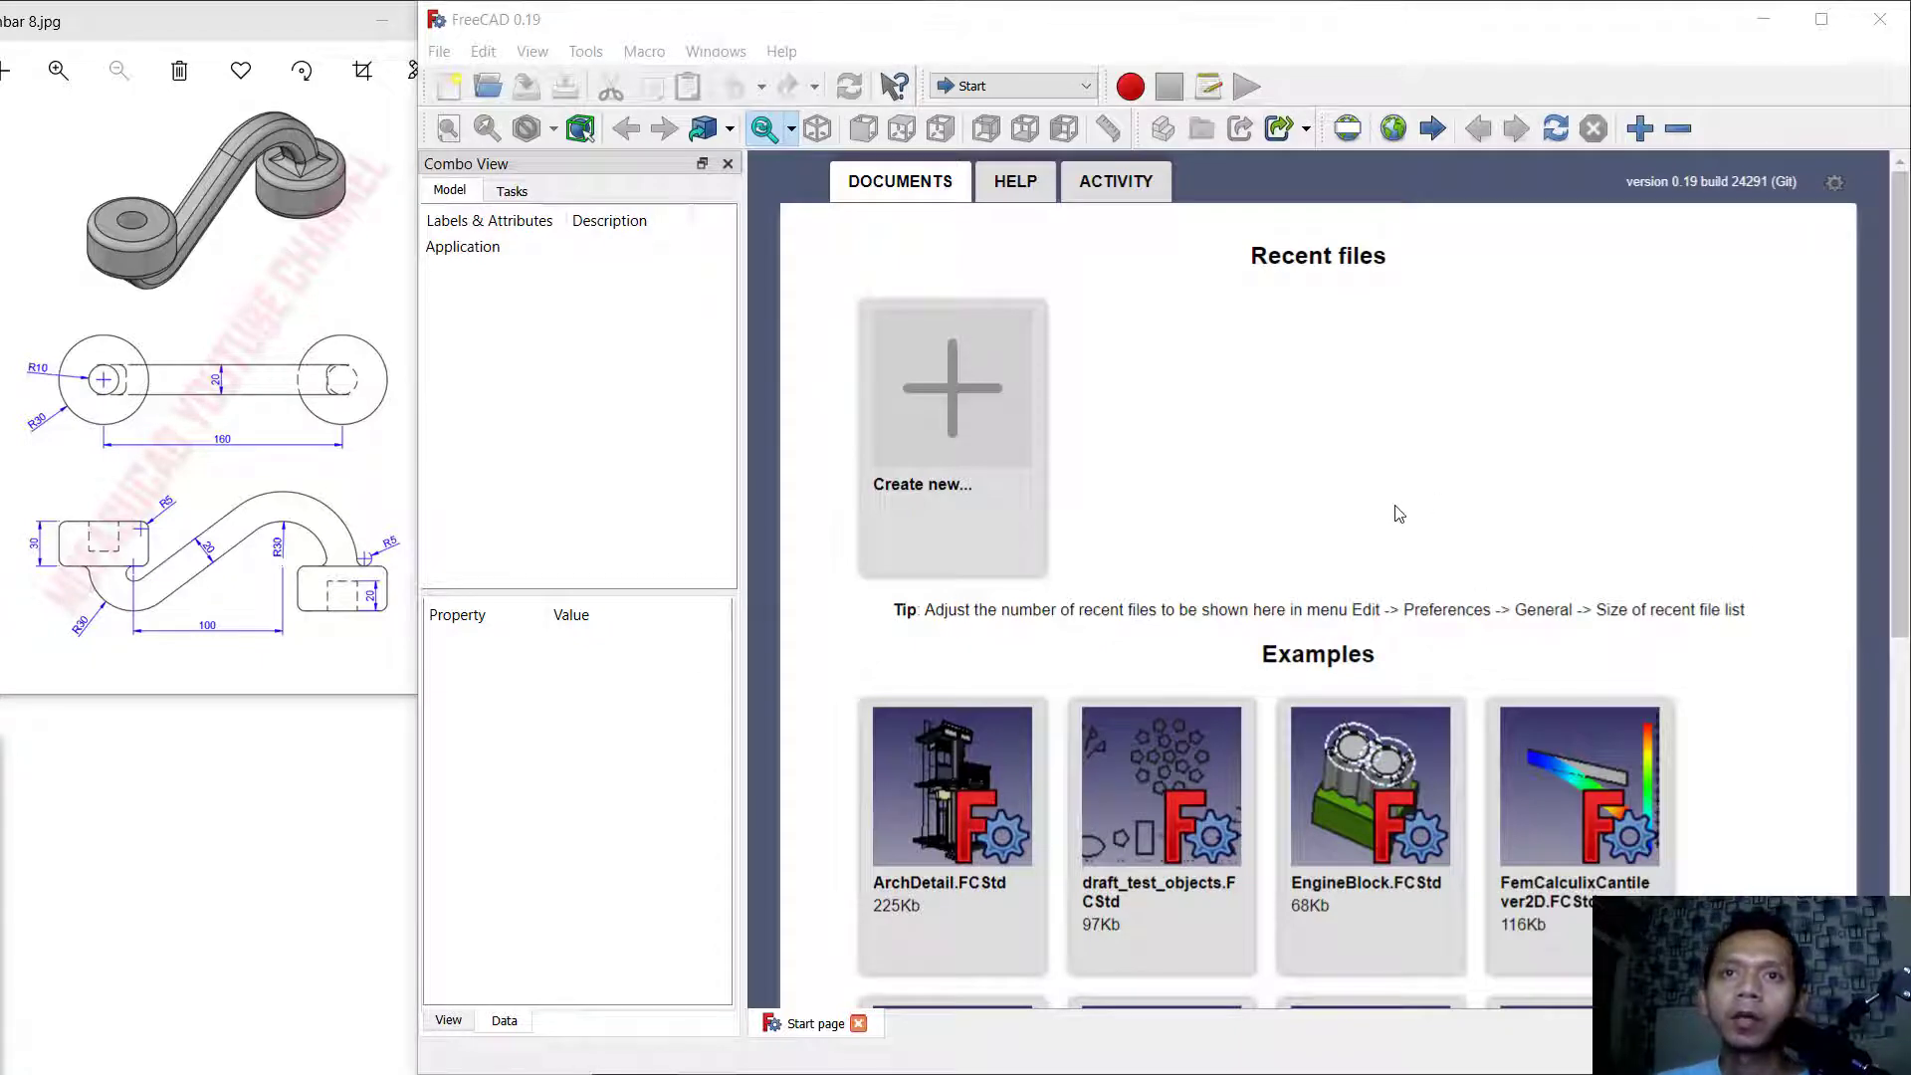
Create a new Unnamed document from the Start page.
{"action": "left_click", "coordinate": [978, 430]}
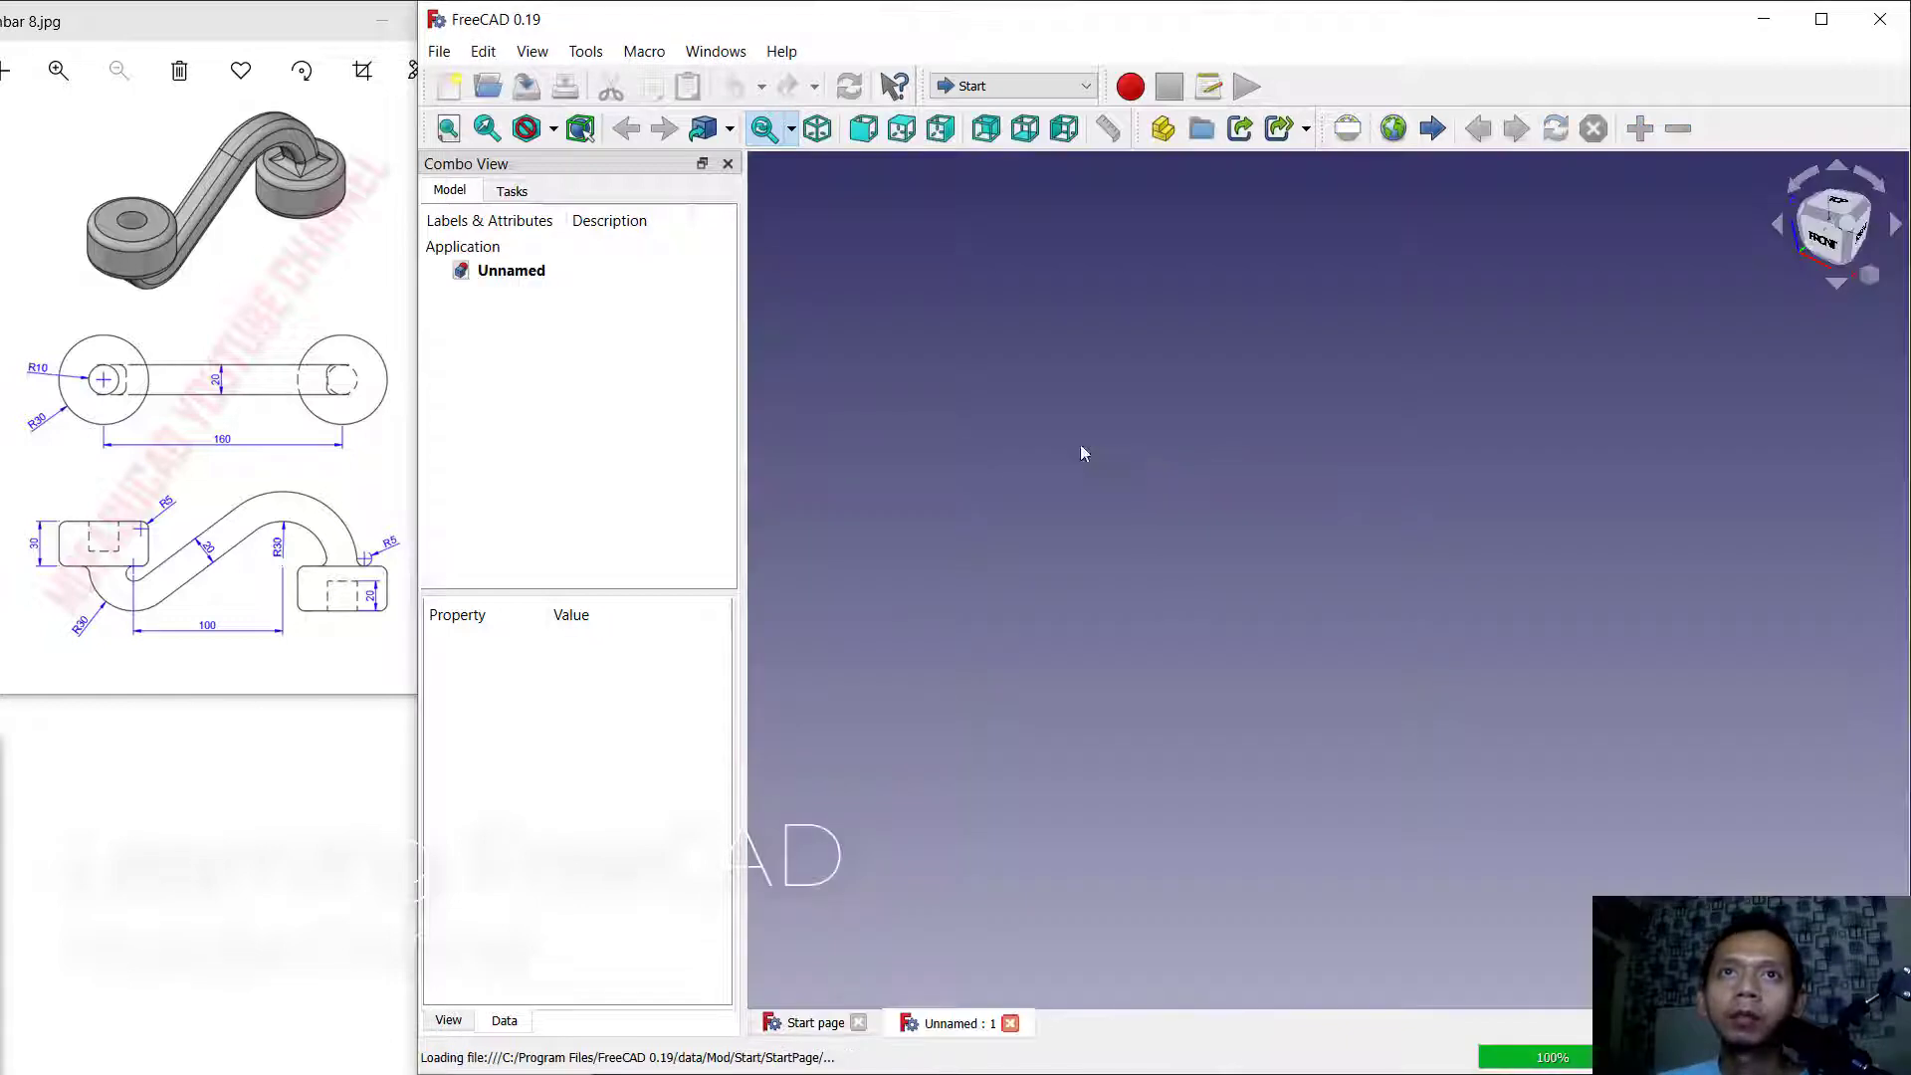
Switch to the Part Design workbench and create a new body.
{"action": "left_click", "coordinate": [1015, 87]}
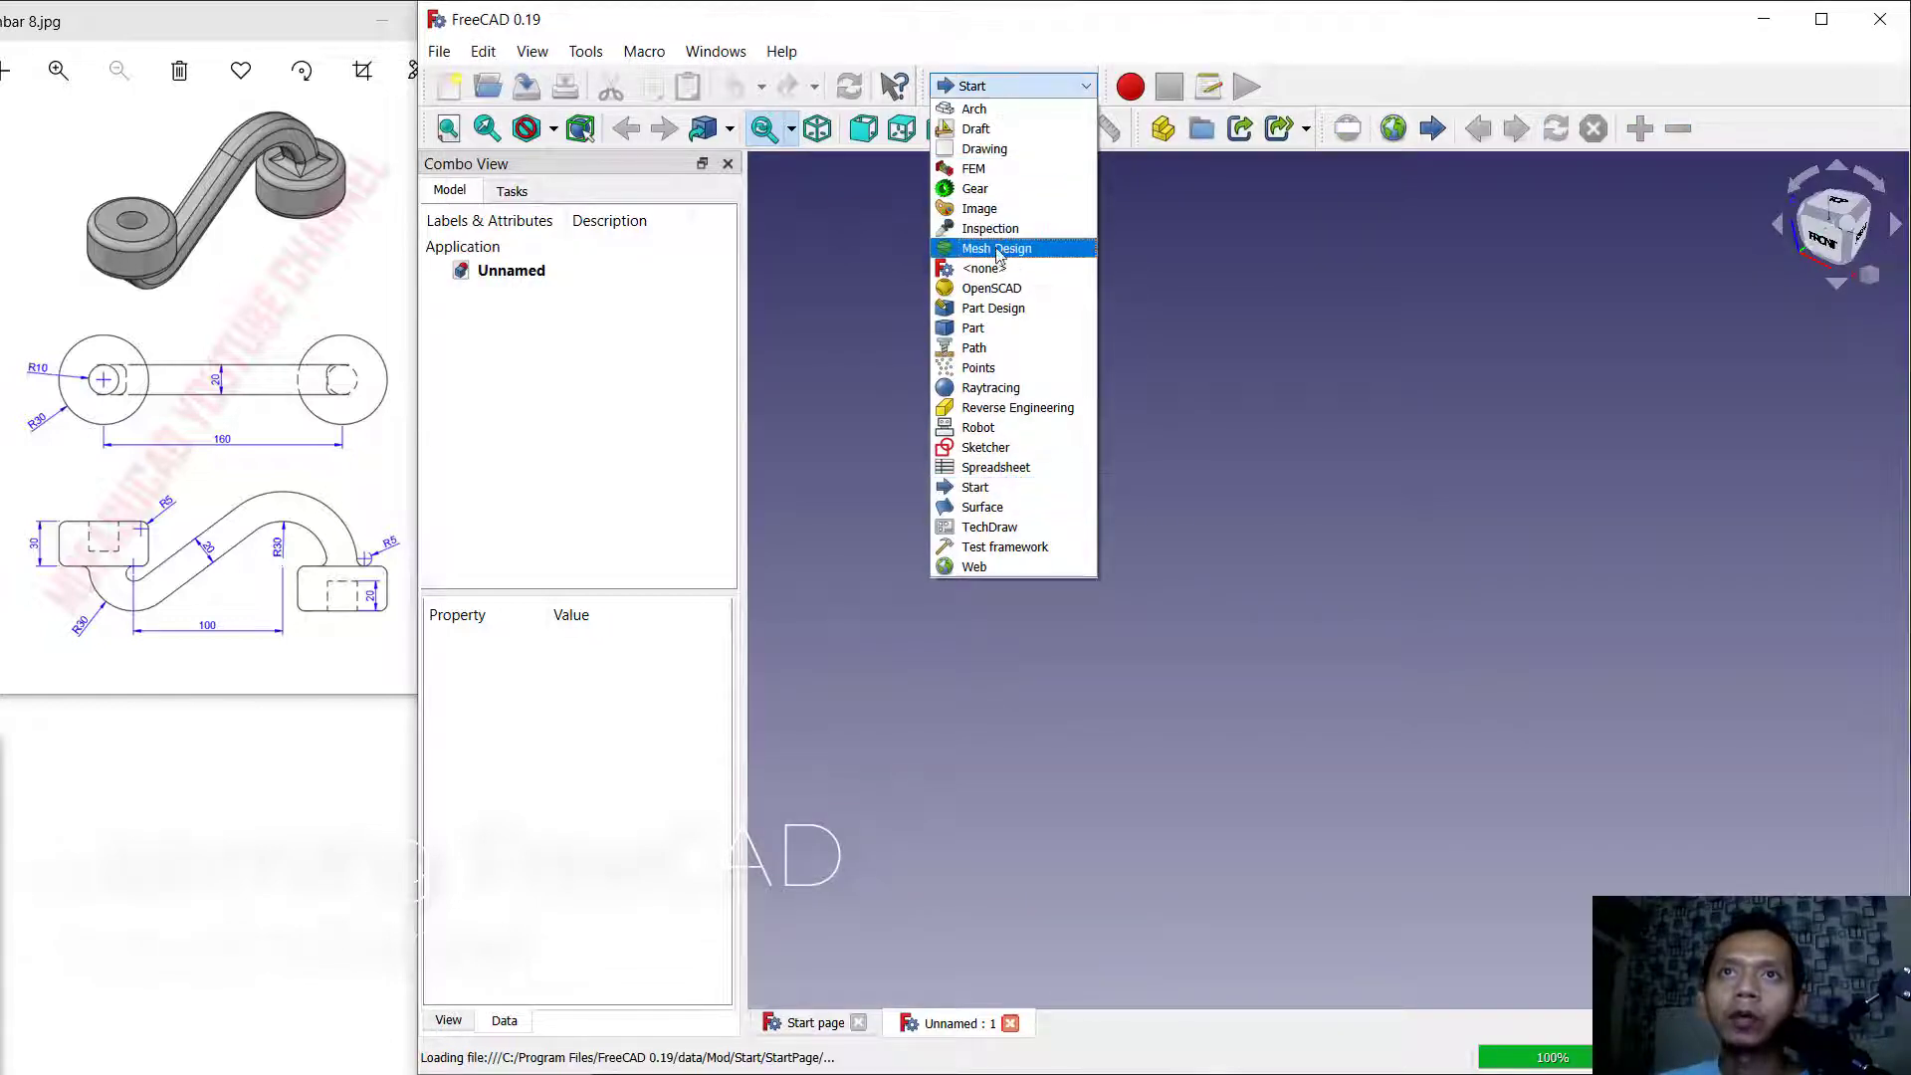
{"action": "left_click", "coordinate": [994, 308]}
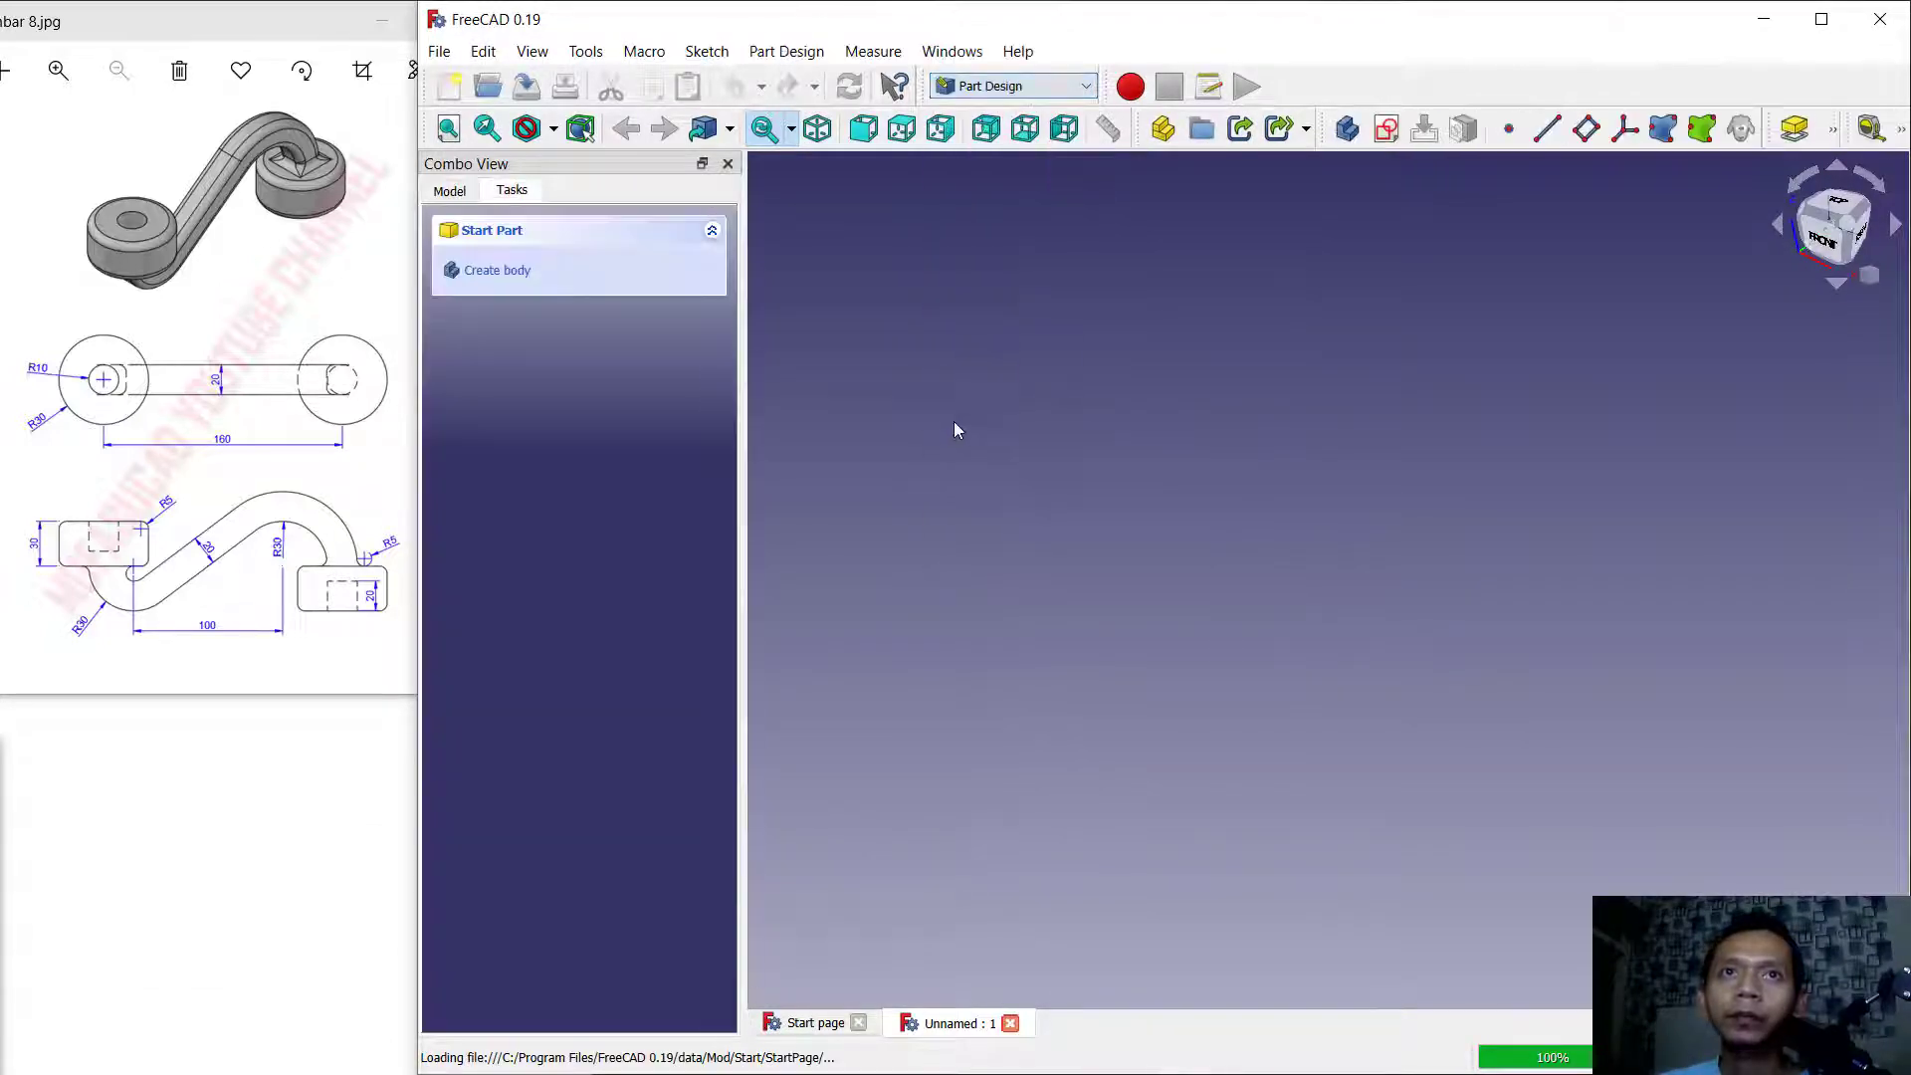
{"action": "left_click", "coordinate": [509, 284]}
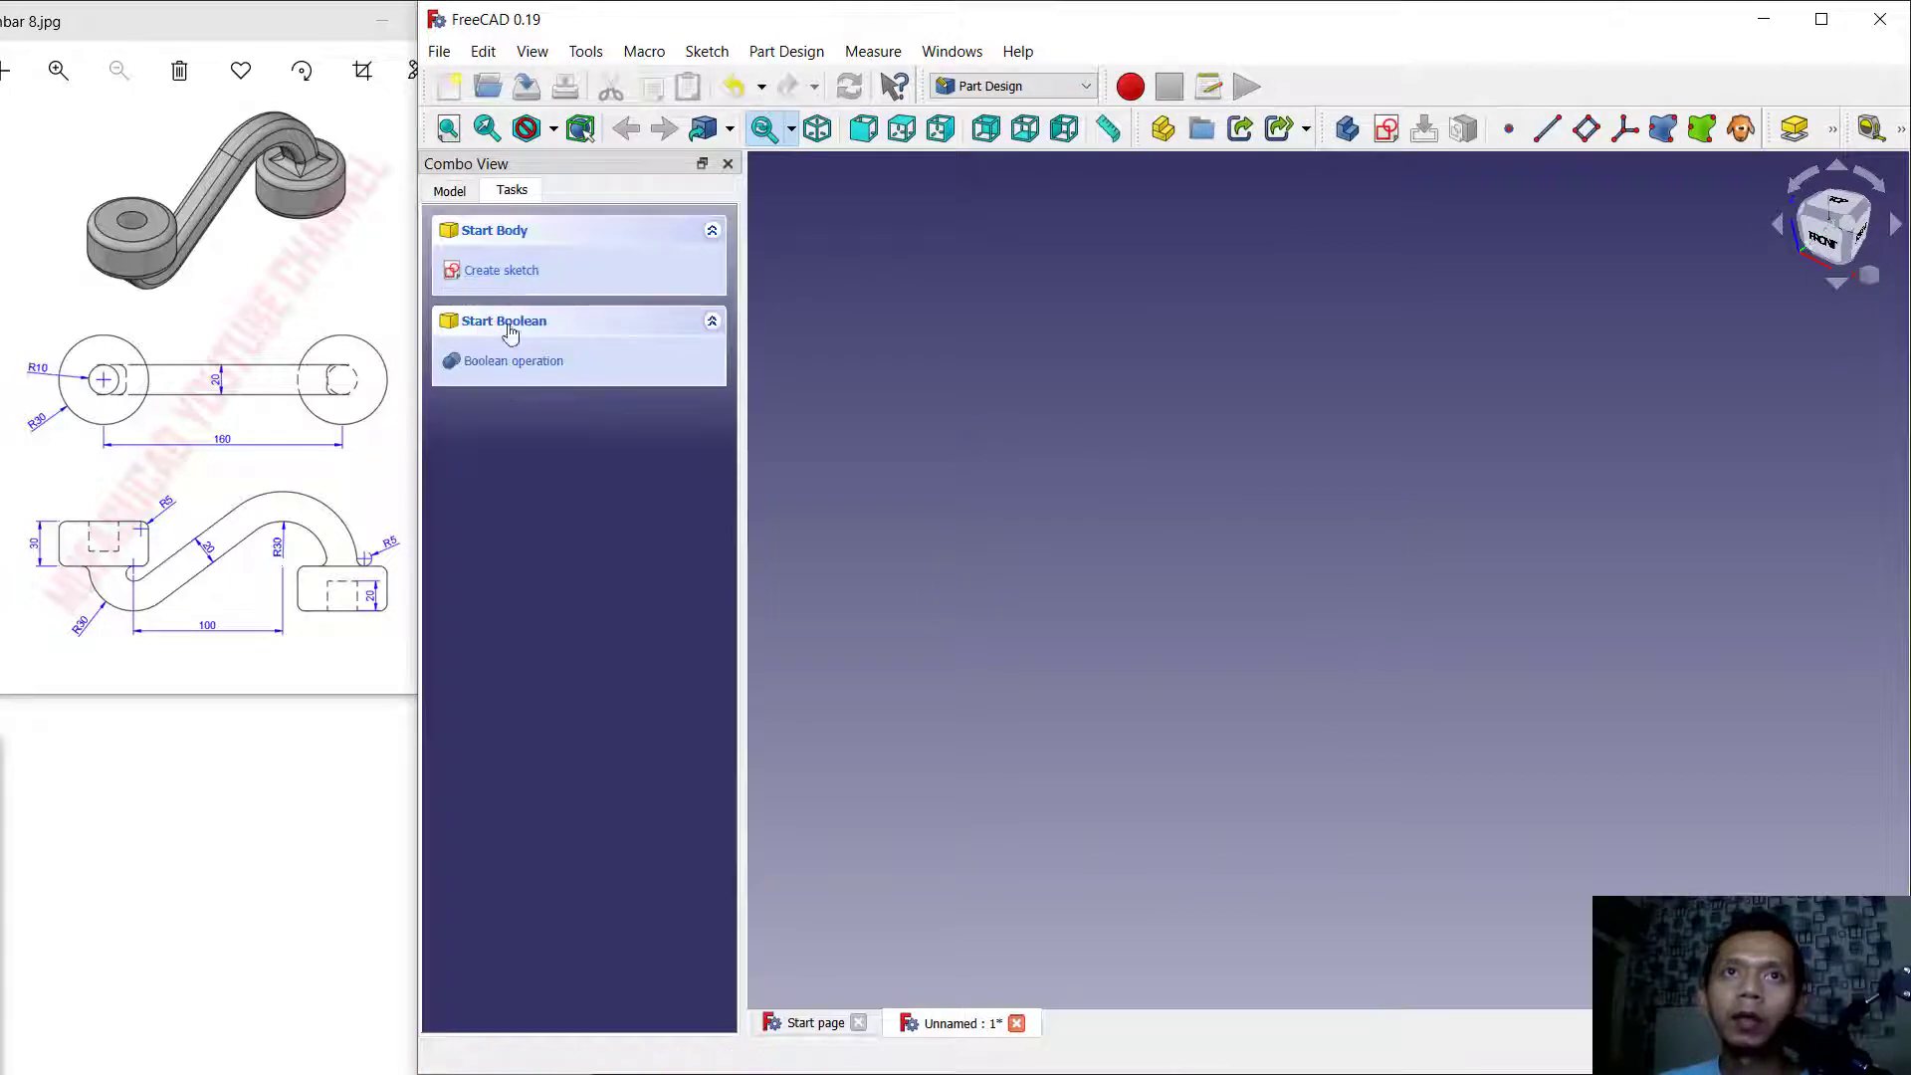
Create a new sketch in the body on the YZ_Plane.
{"action": "left_click", "coordinate": [518, 277]}
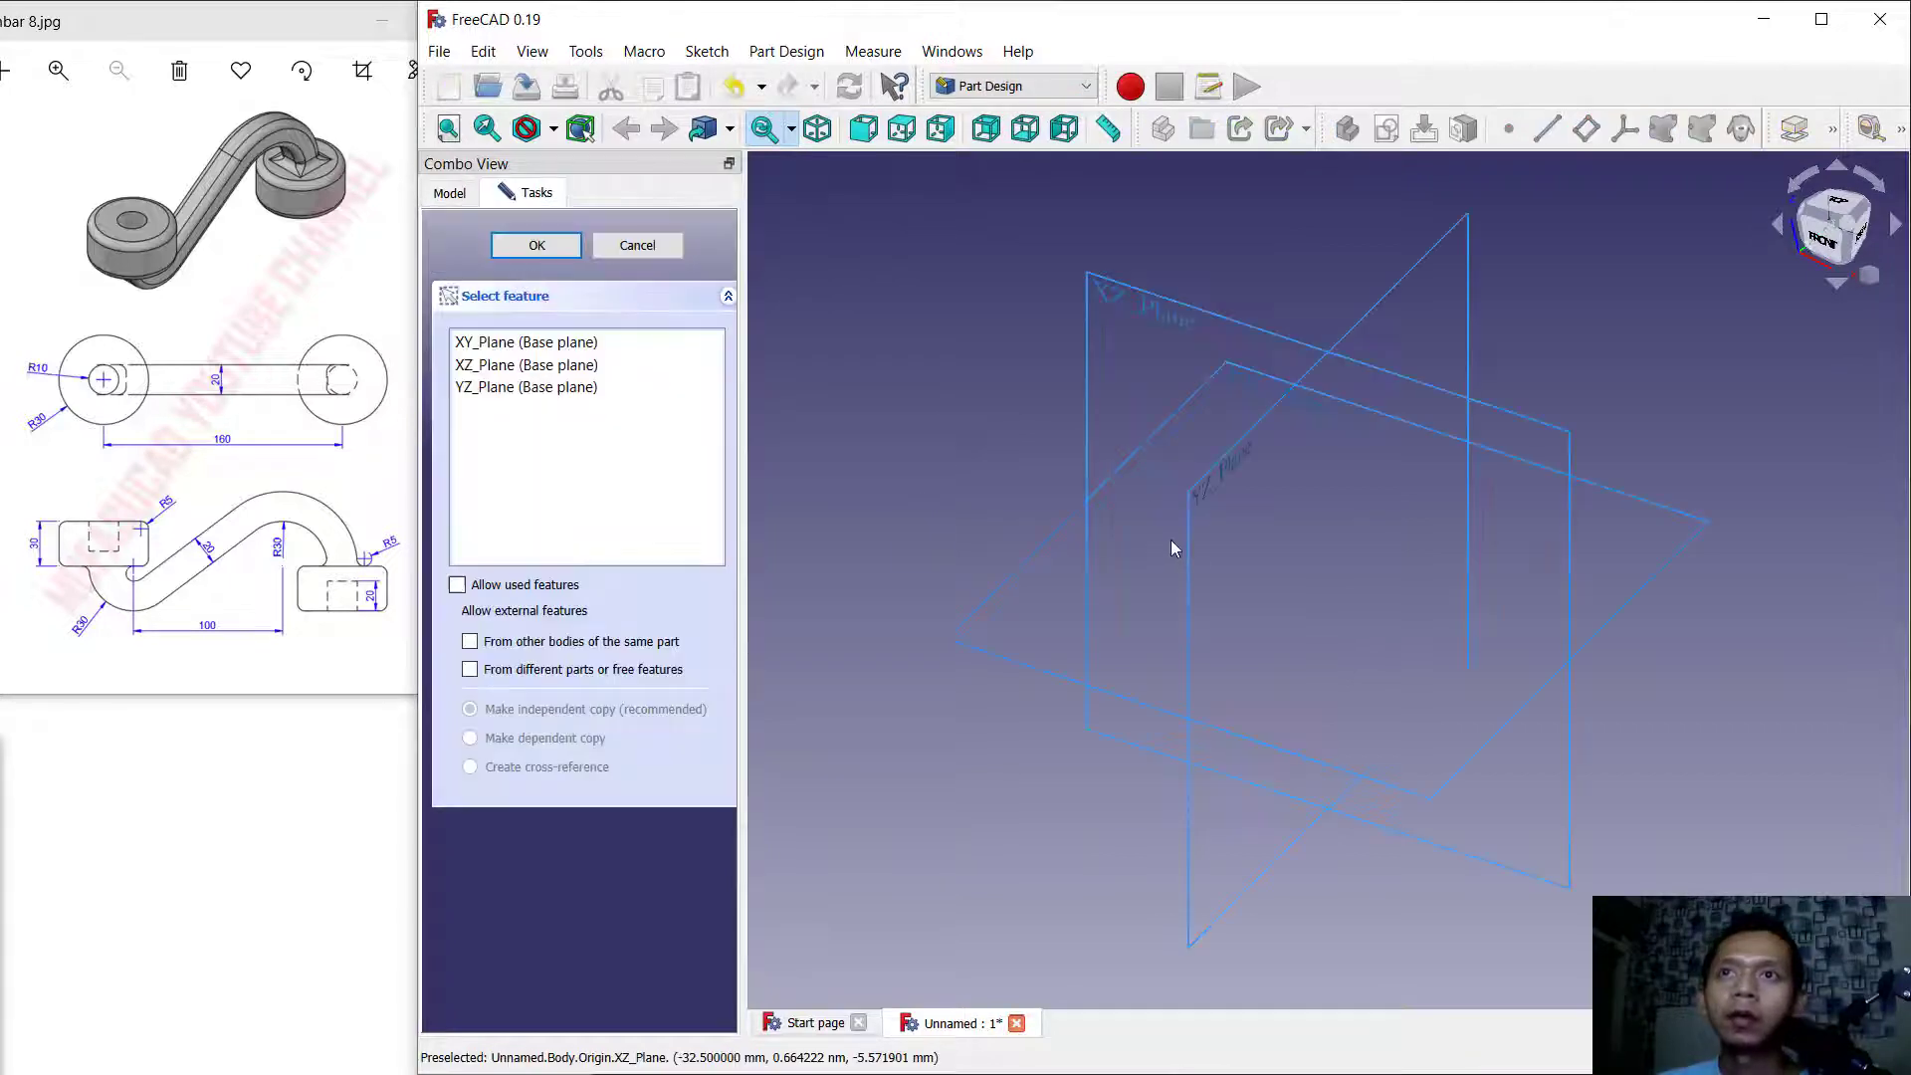
{"action": "left_click", "coordinate": [1242, 448]}
{"action": "left_click", "coordinate": [537, 245]}
{"action": "middle_click_drag", "start_coordinate": [1544, 495], "coordinate": [1348, 461]}
{"action": "left_click", "coordinate": [633, 171]}
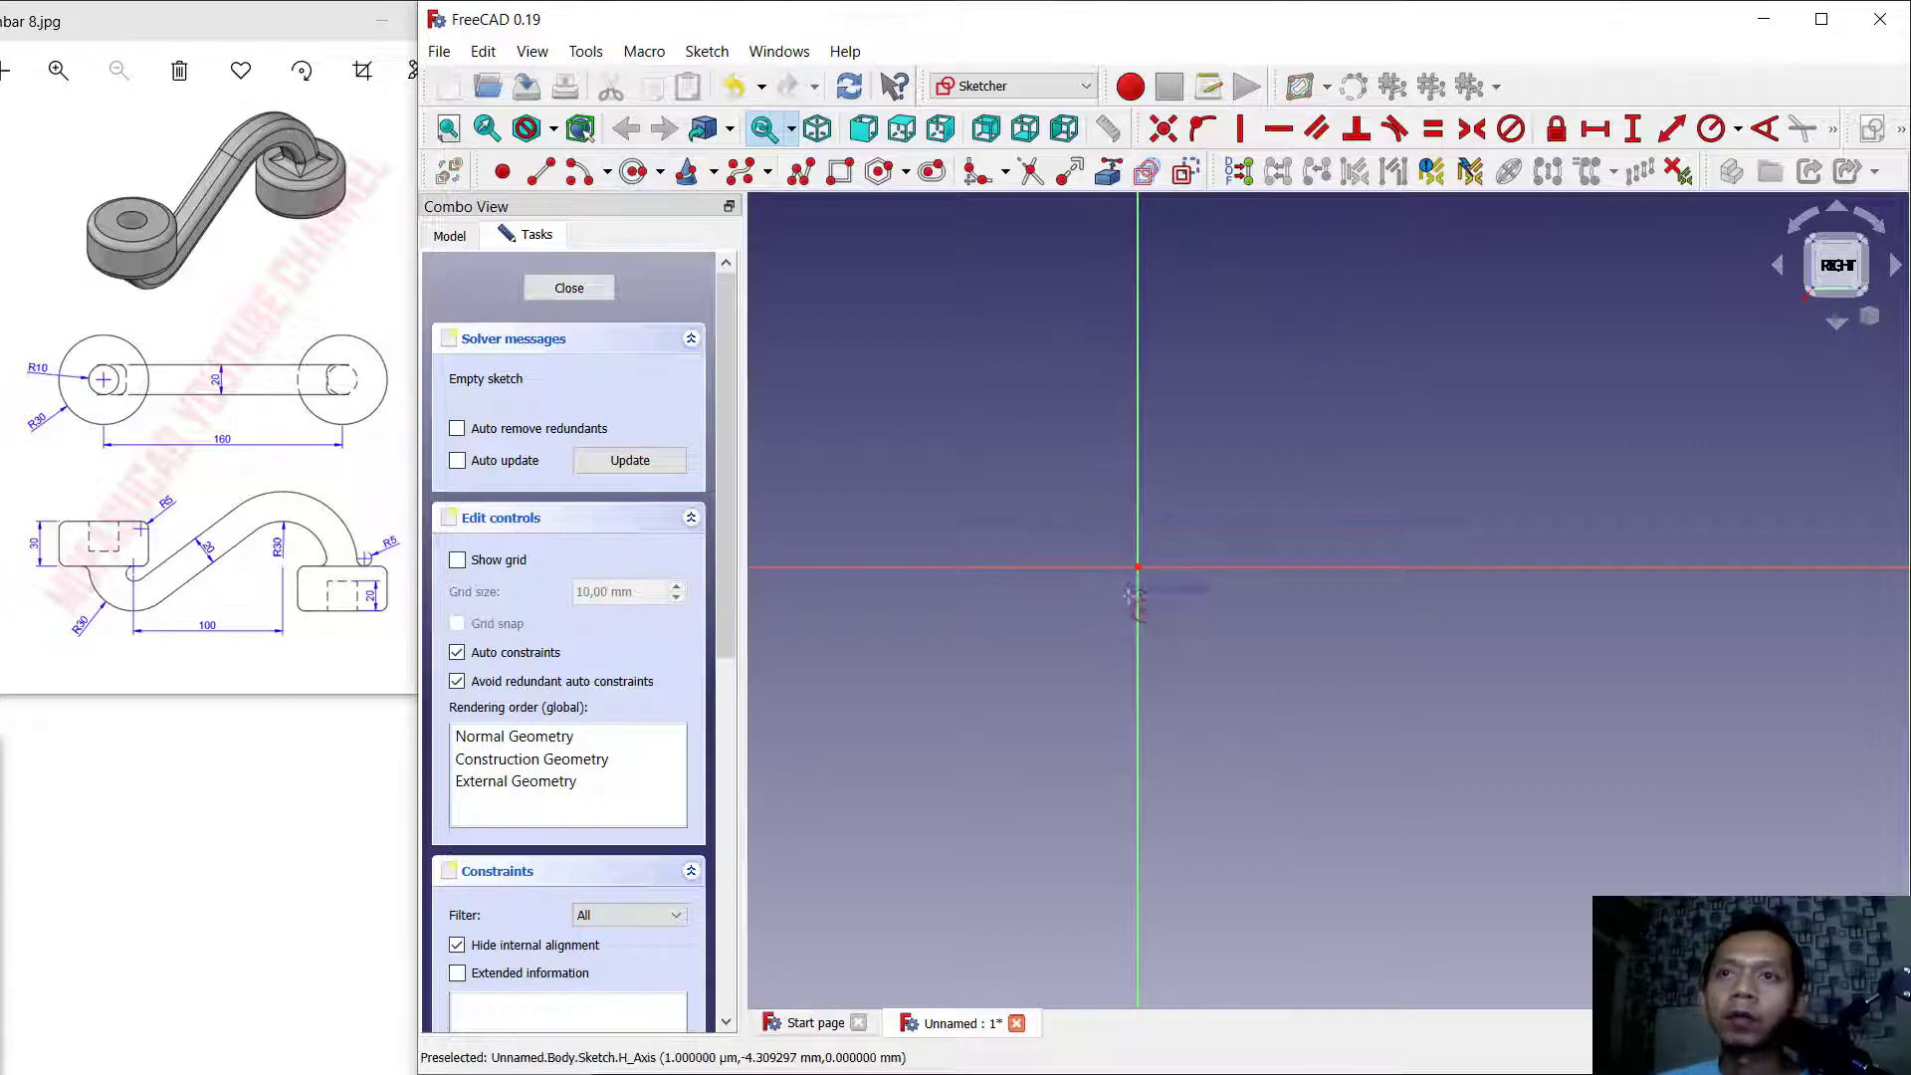
Draw two concentric circles centred on the sketch origin.
{"action": "left_click", "coordinate": [1138, 568]}
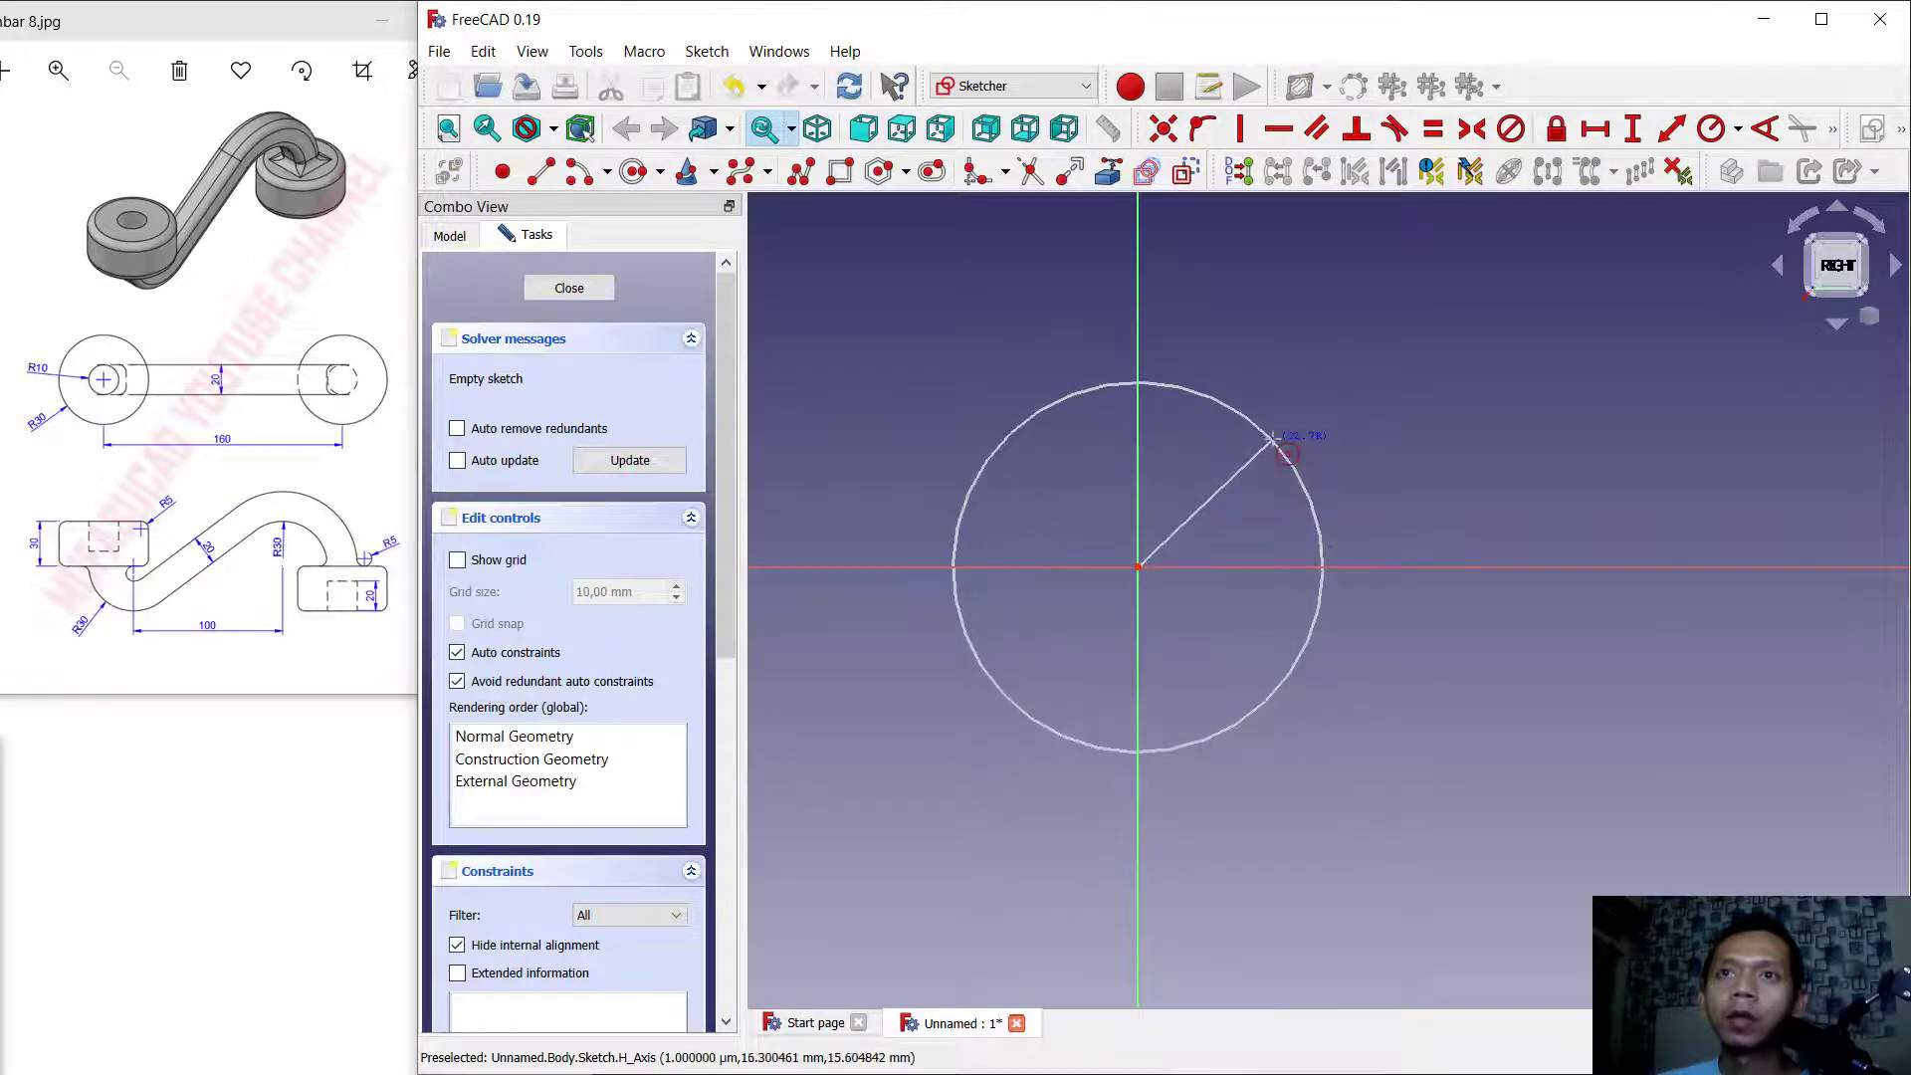
{"action": "left_click", "coordinate": [1284, 454]}
{"action": "left_click", "coordinate": [1138, 567]}
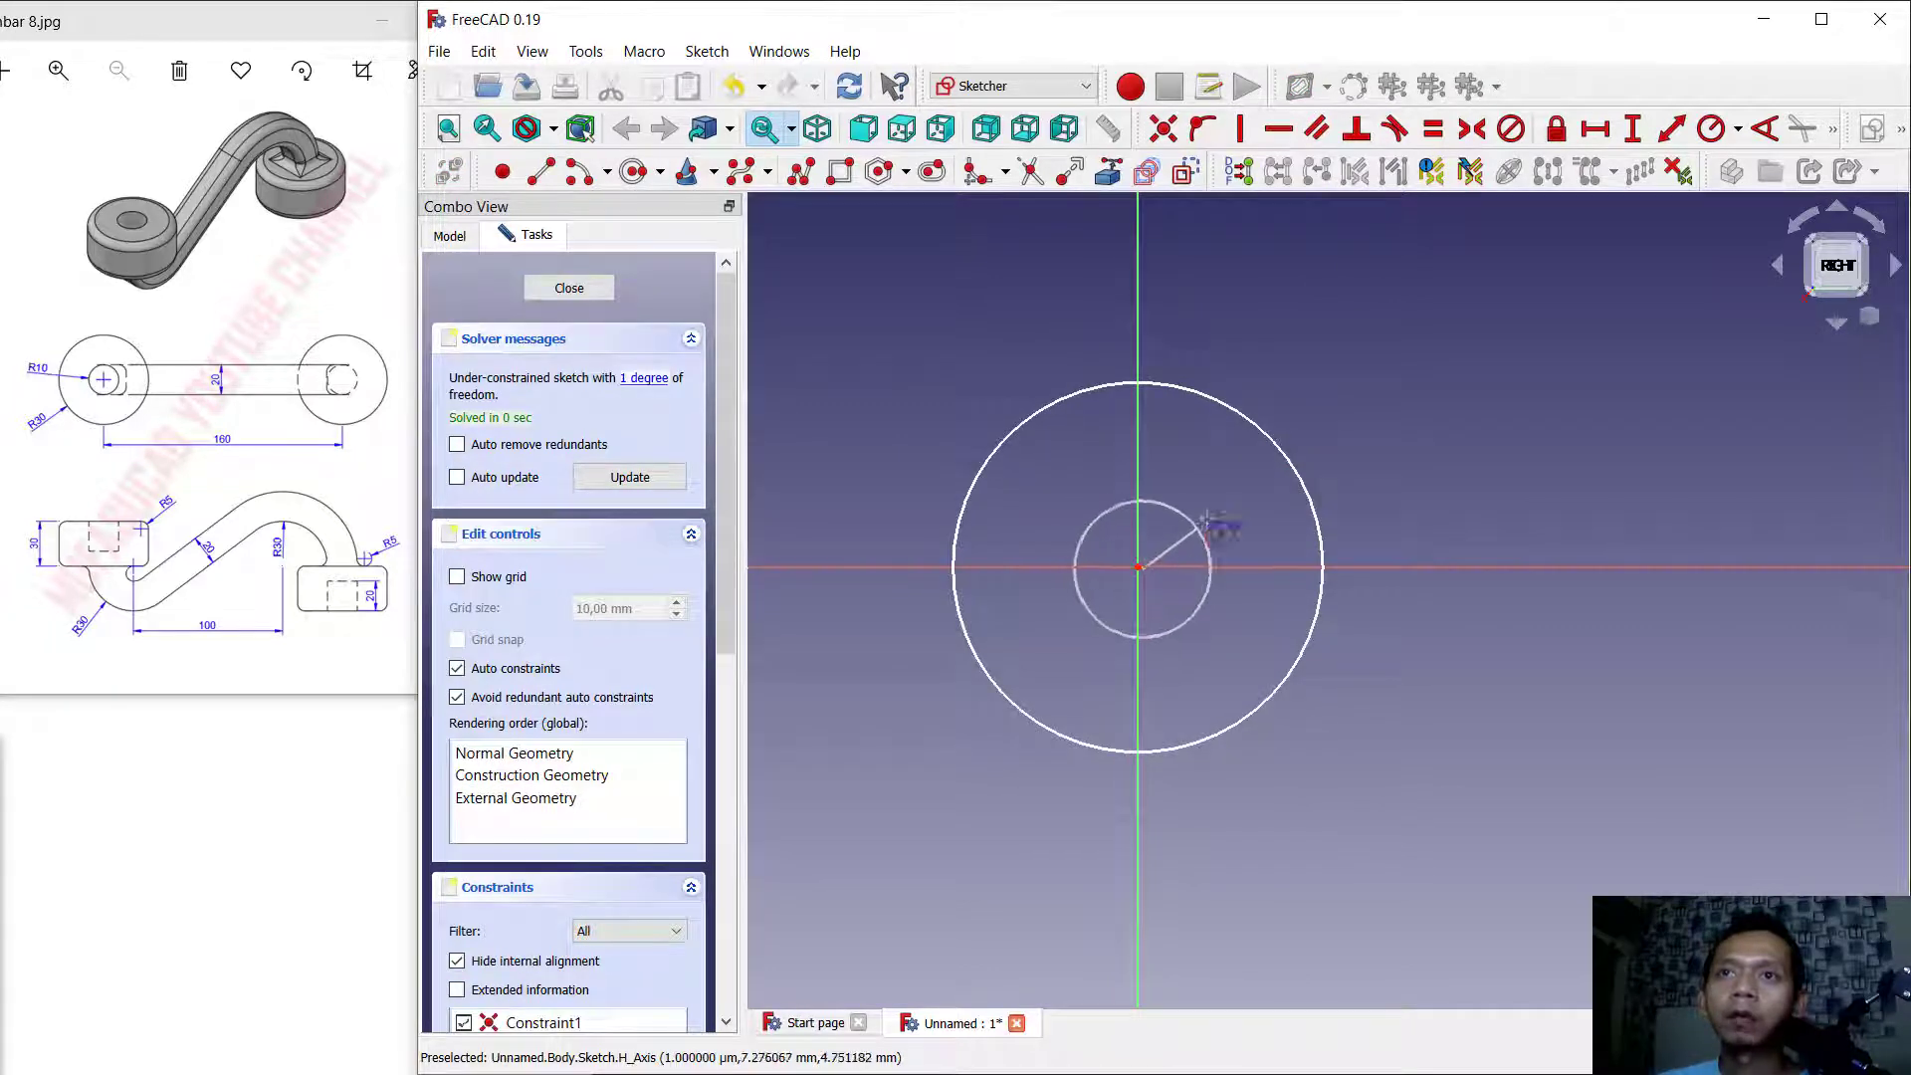
{"action": "right_click", "coordinate": [1168, 557]}
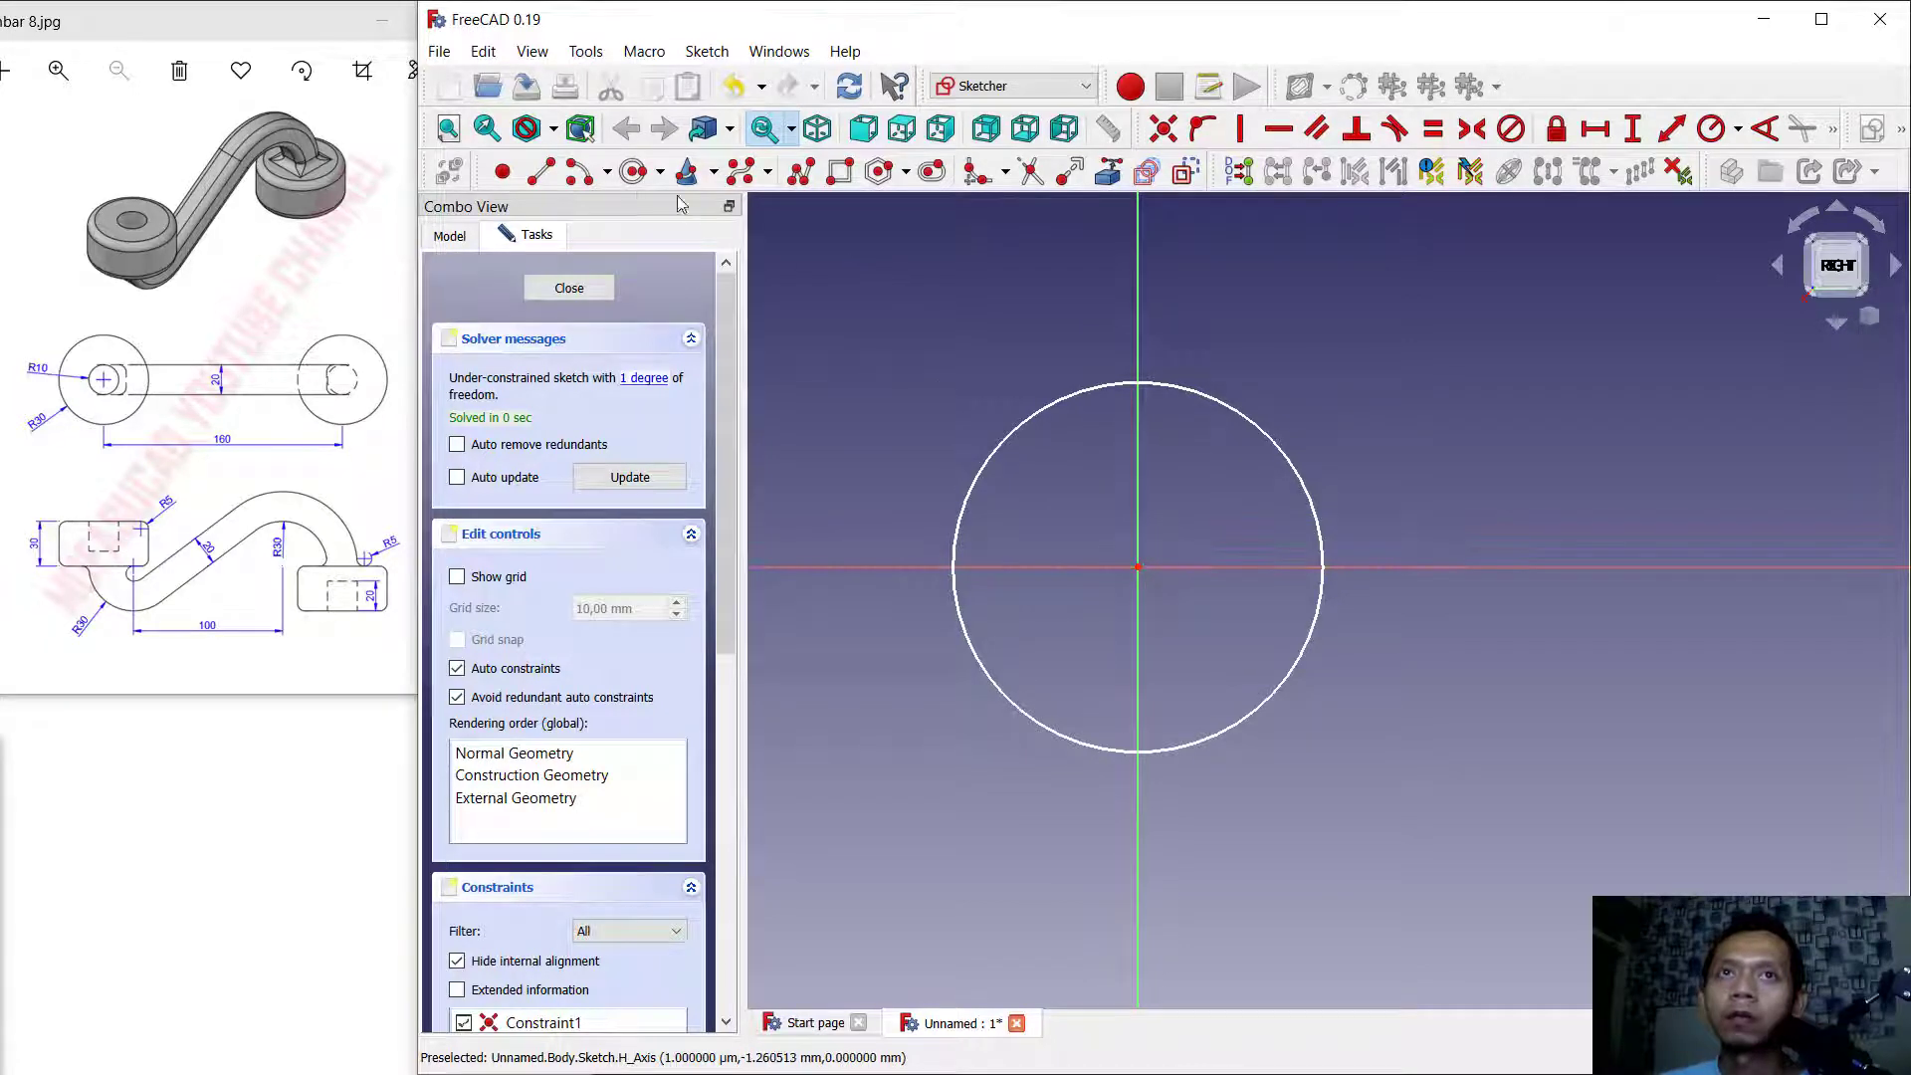
{"action": "left_click", "coordinate": [635, 174]}
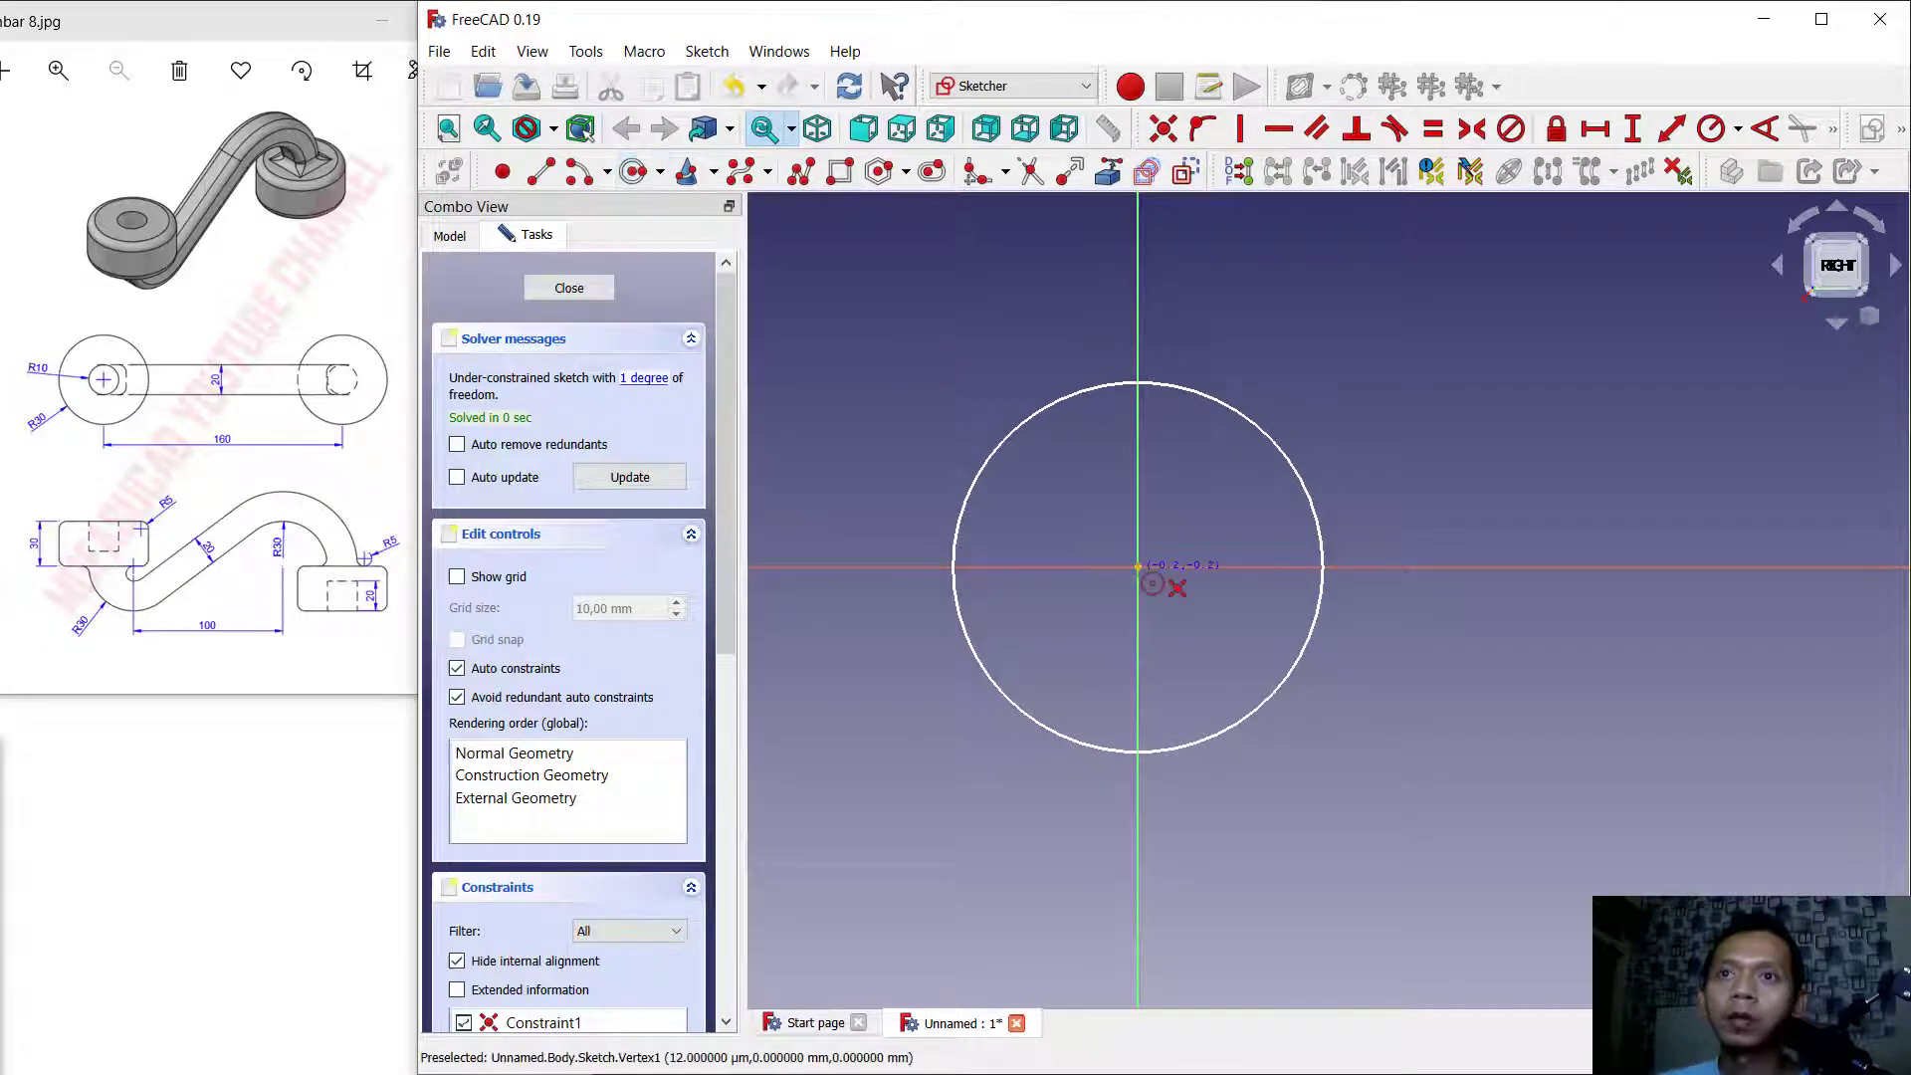
{"action": "left_click", "coordinate": [1138, 567]}
{"action": "left_click", "coordinate": [1199, 506]}
Draw a second pair of concentric circles centred on the horizontal axis to the right.
{"action": "left_click", "coordinate": [1575, 569]}
{"action": "left_click", "coordinate": [1623, 507]}
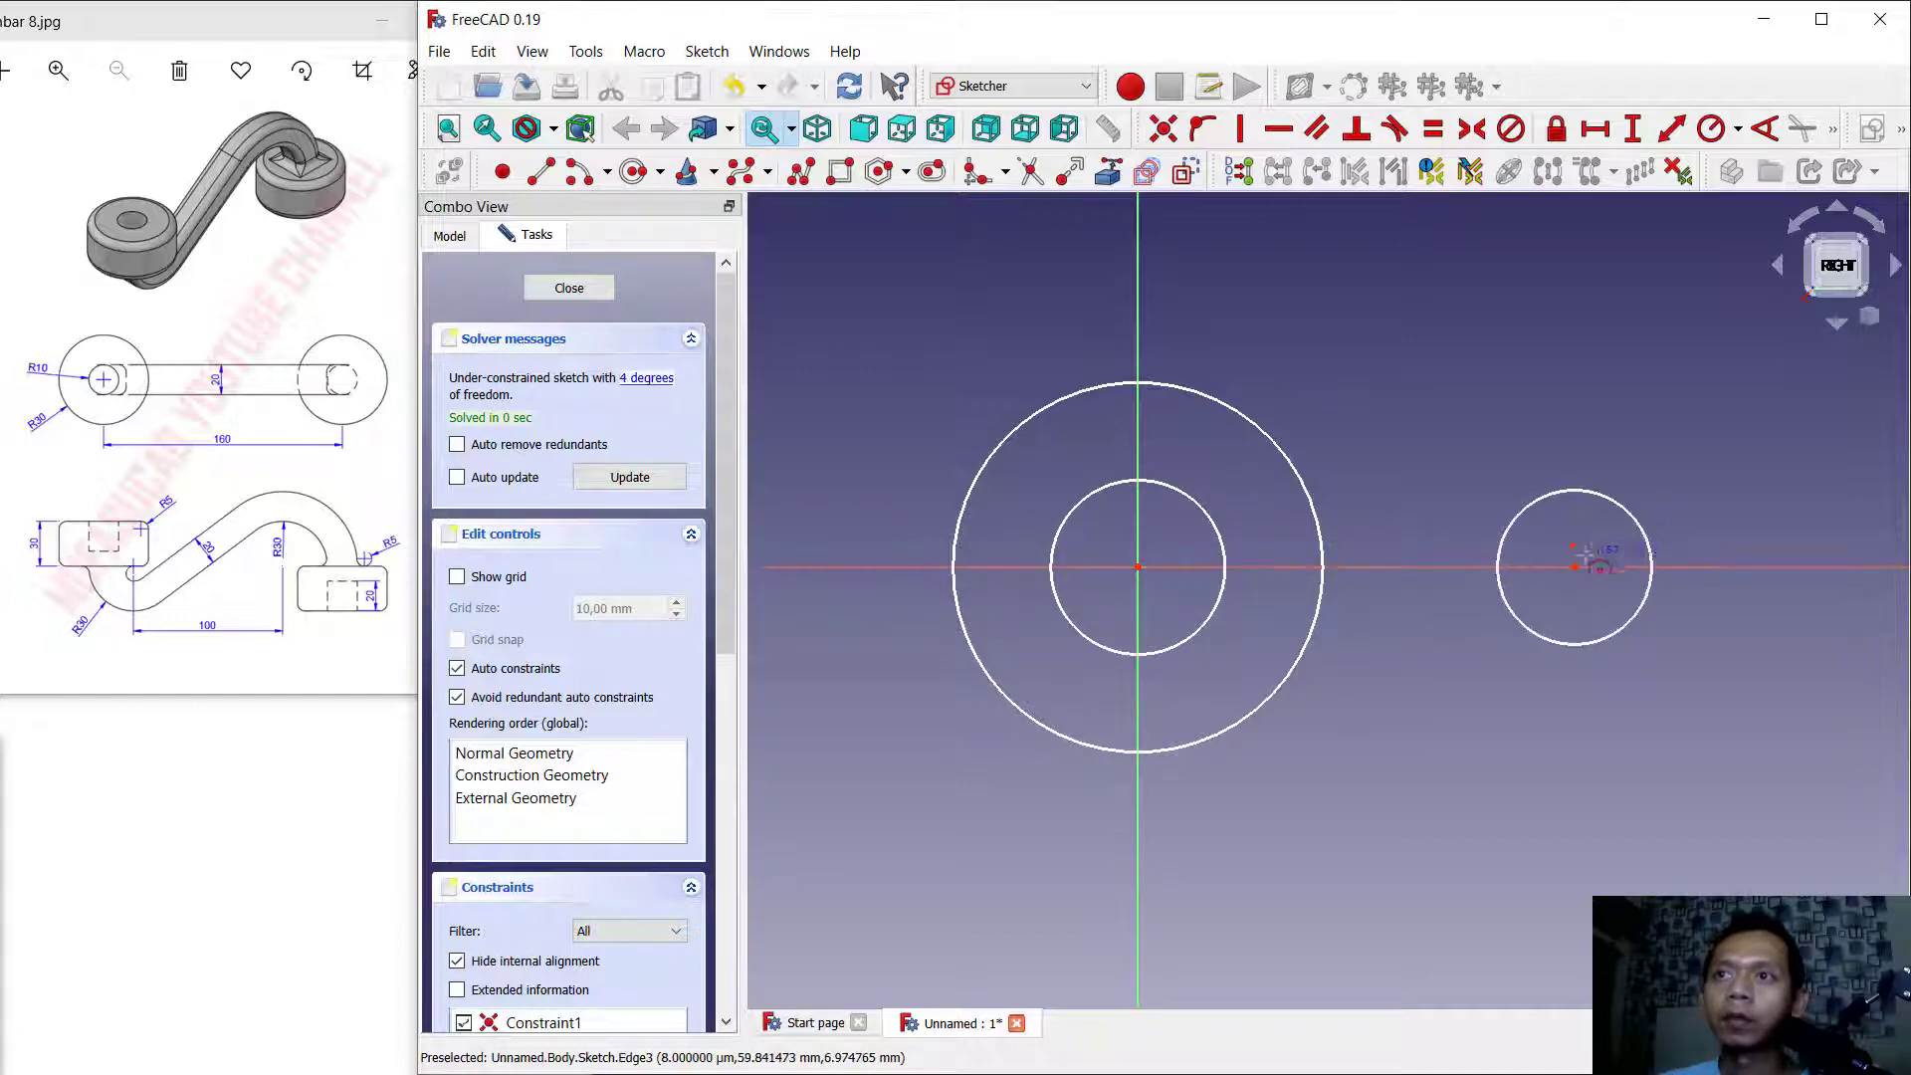
{"action": "left_click", "coordinate": [1675, 423]}
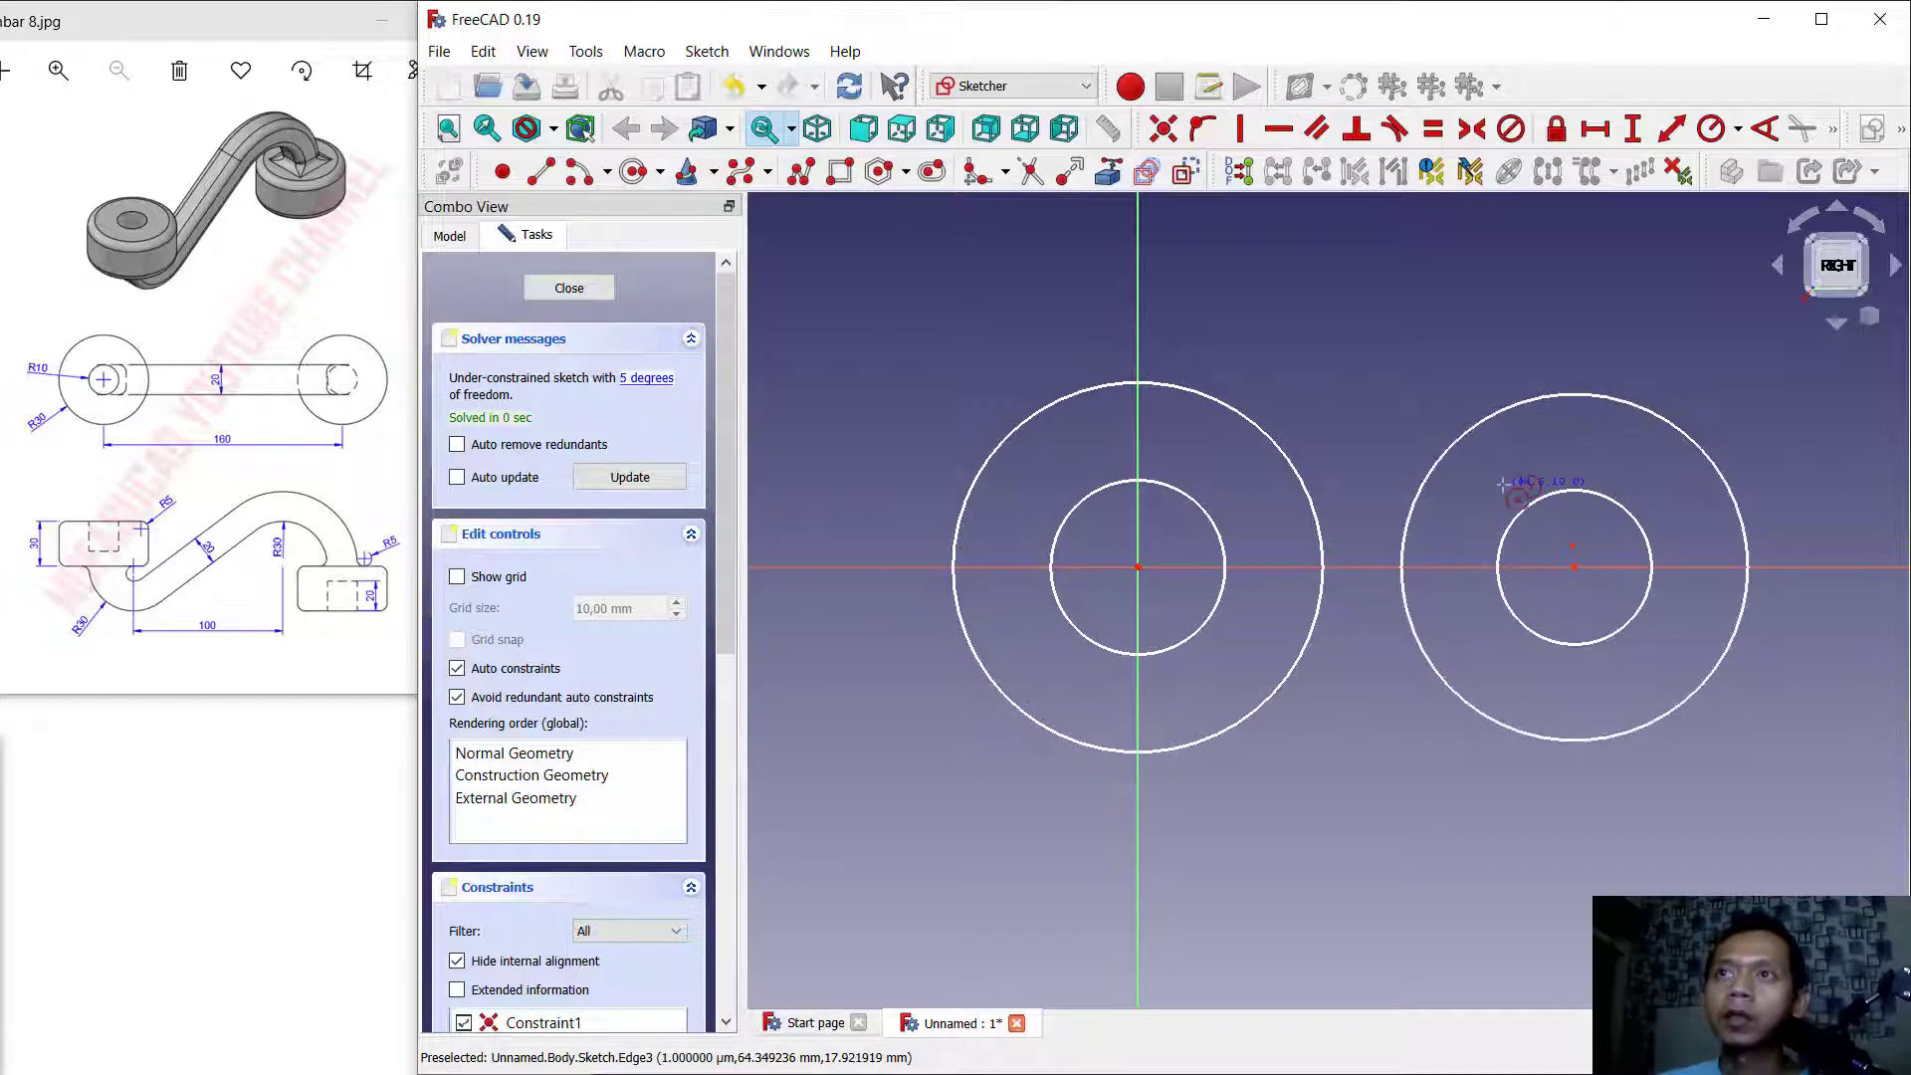
{"action": "left_click", "coordinate": [1607, 131]}
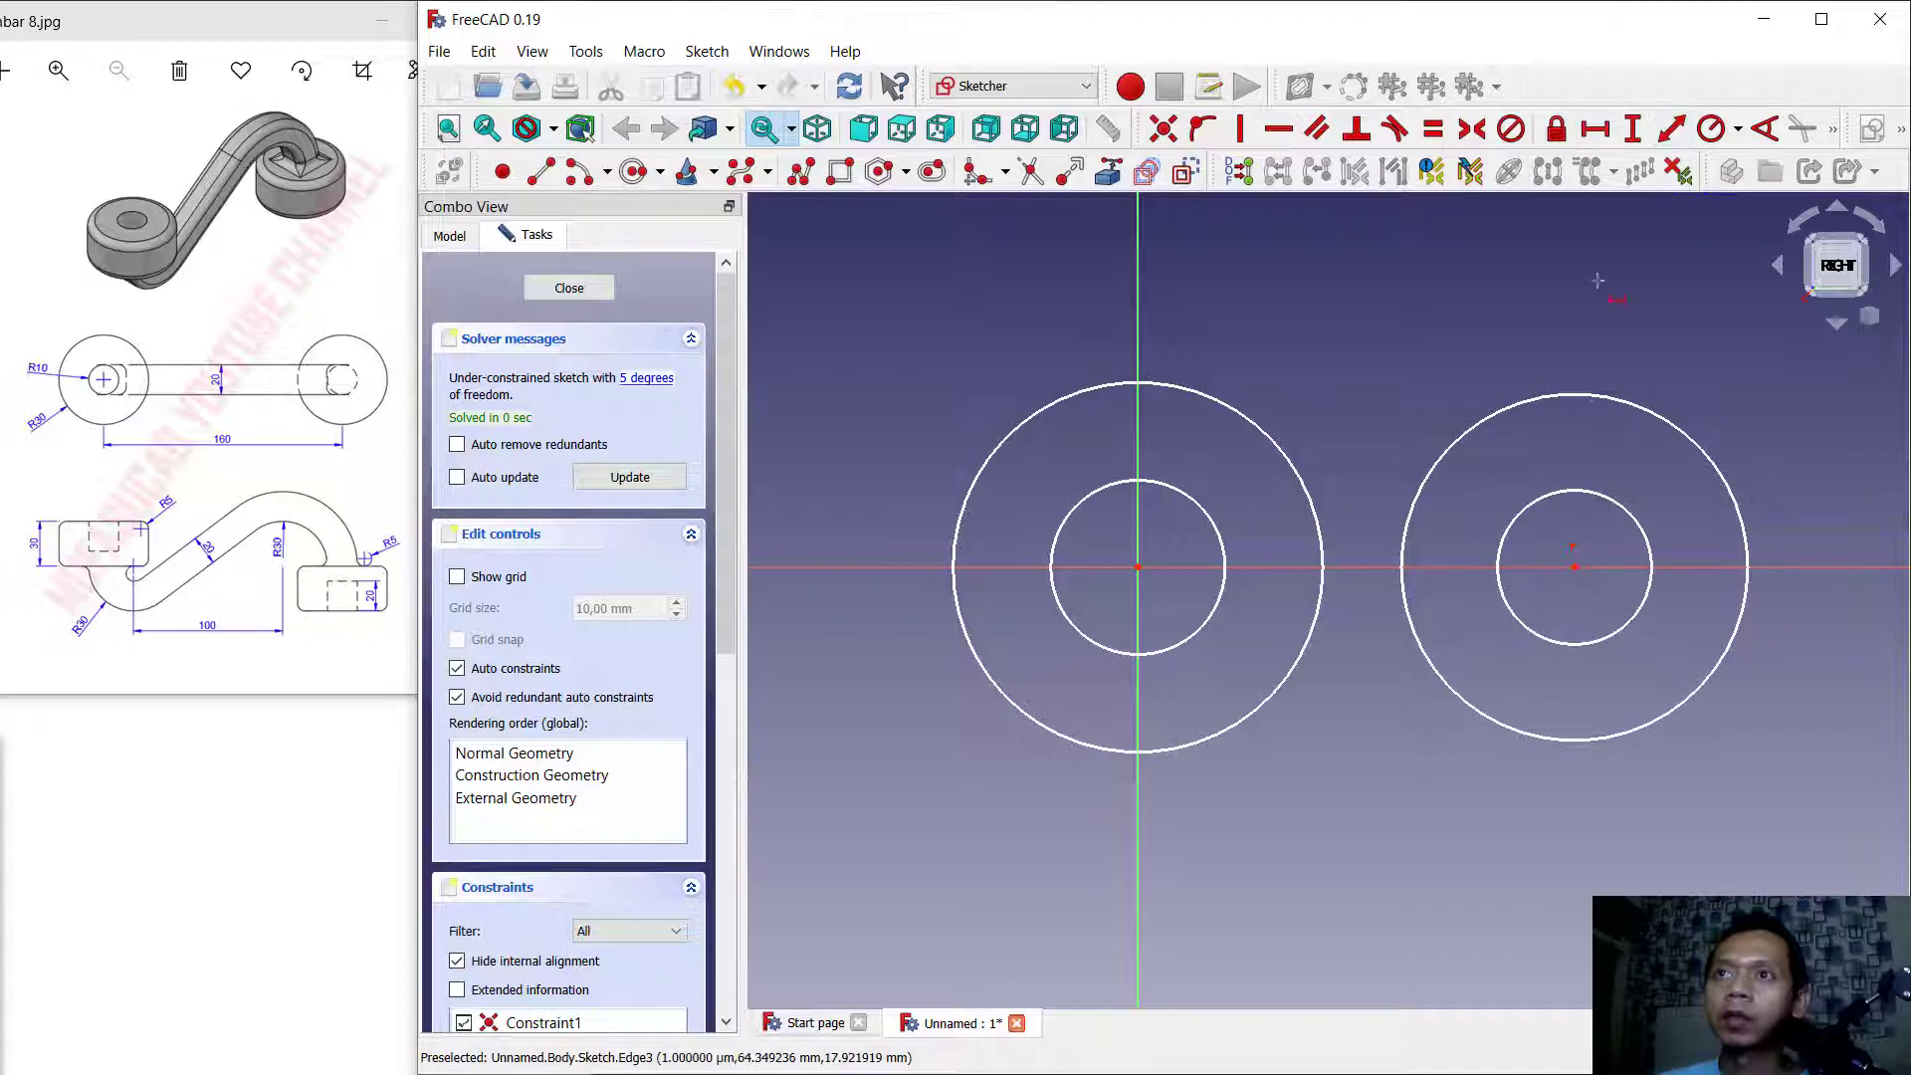
Constrain the horizontal distance between the two circle centres to 100 mm.
{"action": "left_click", "coordinate": [1574, 568]}
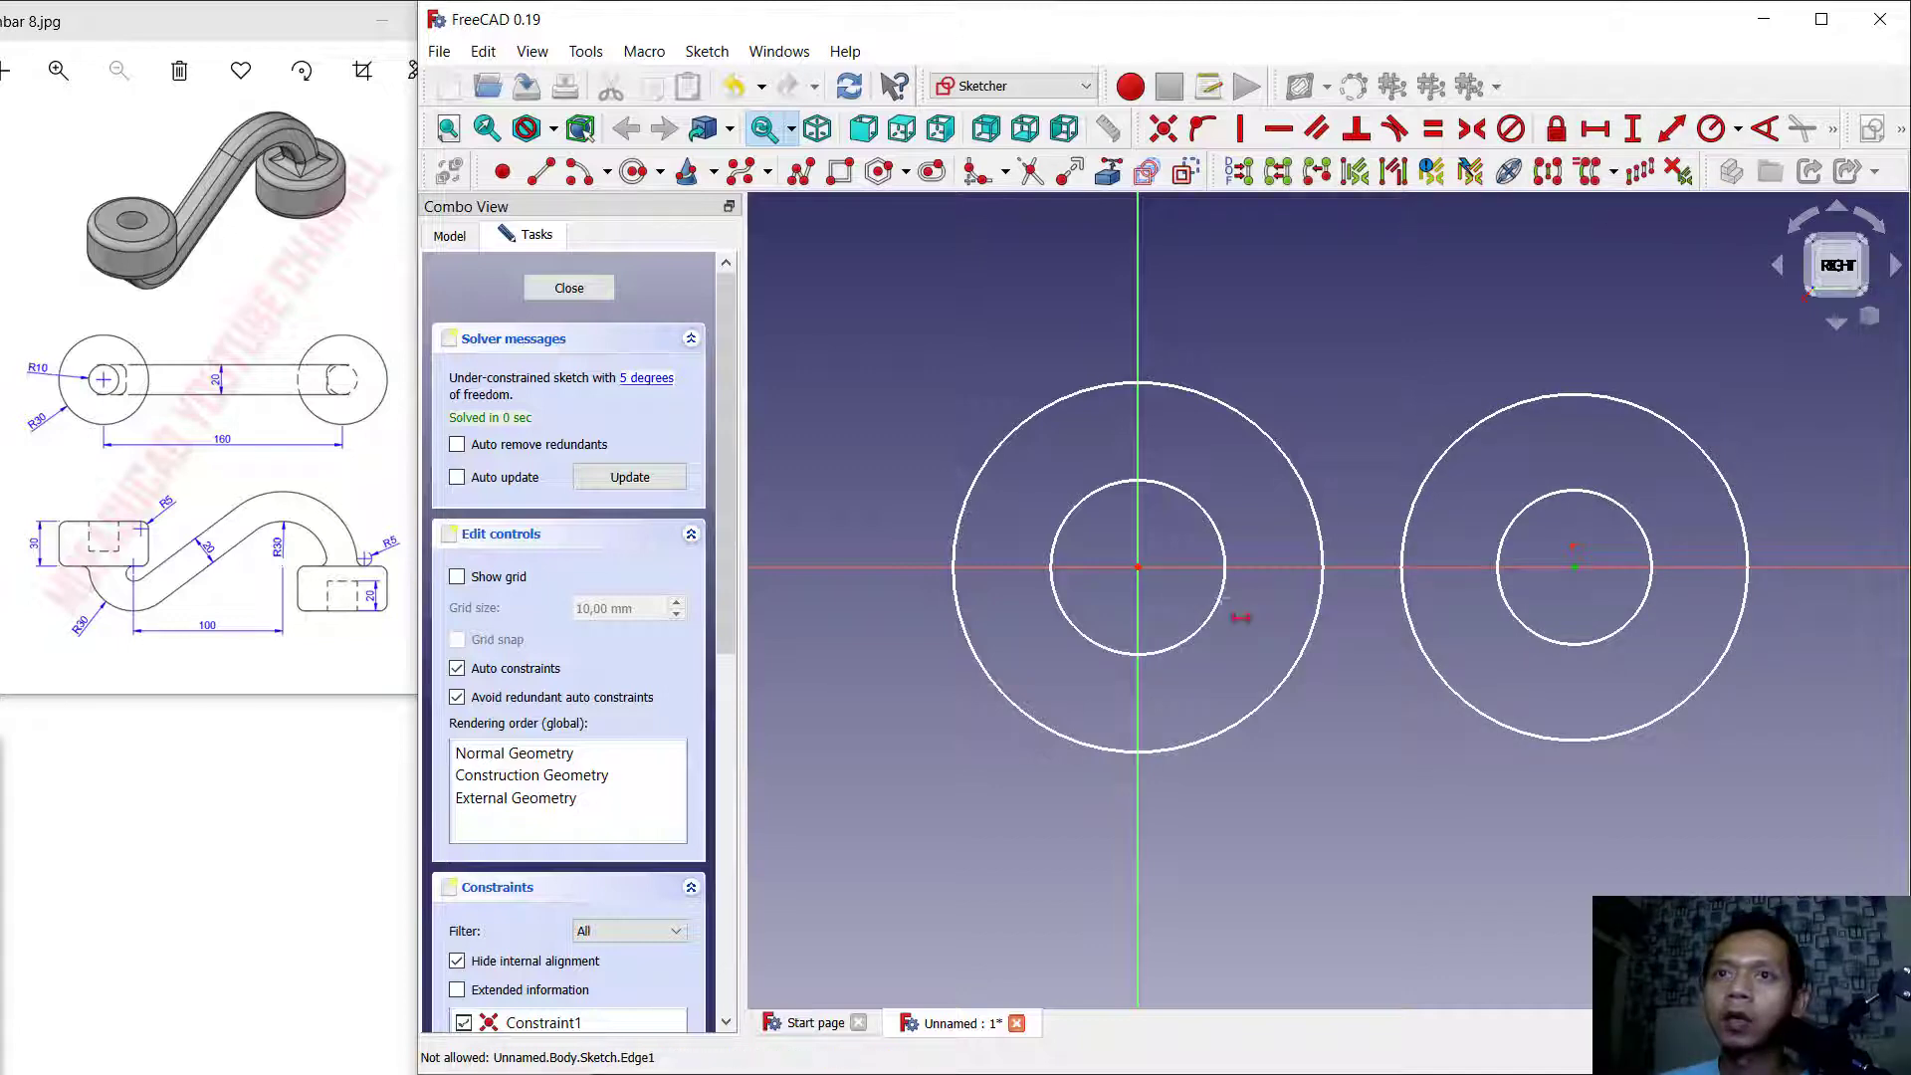
{"action": "left_click", "coordinate": [1137, 568]}
{"action": "type", "text": "160"}
{"action": "key", "text": "Return"}
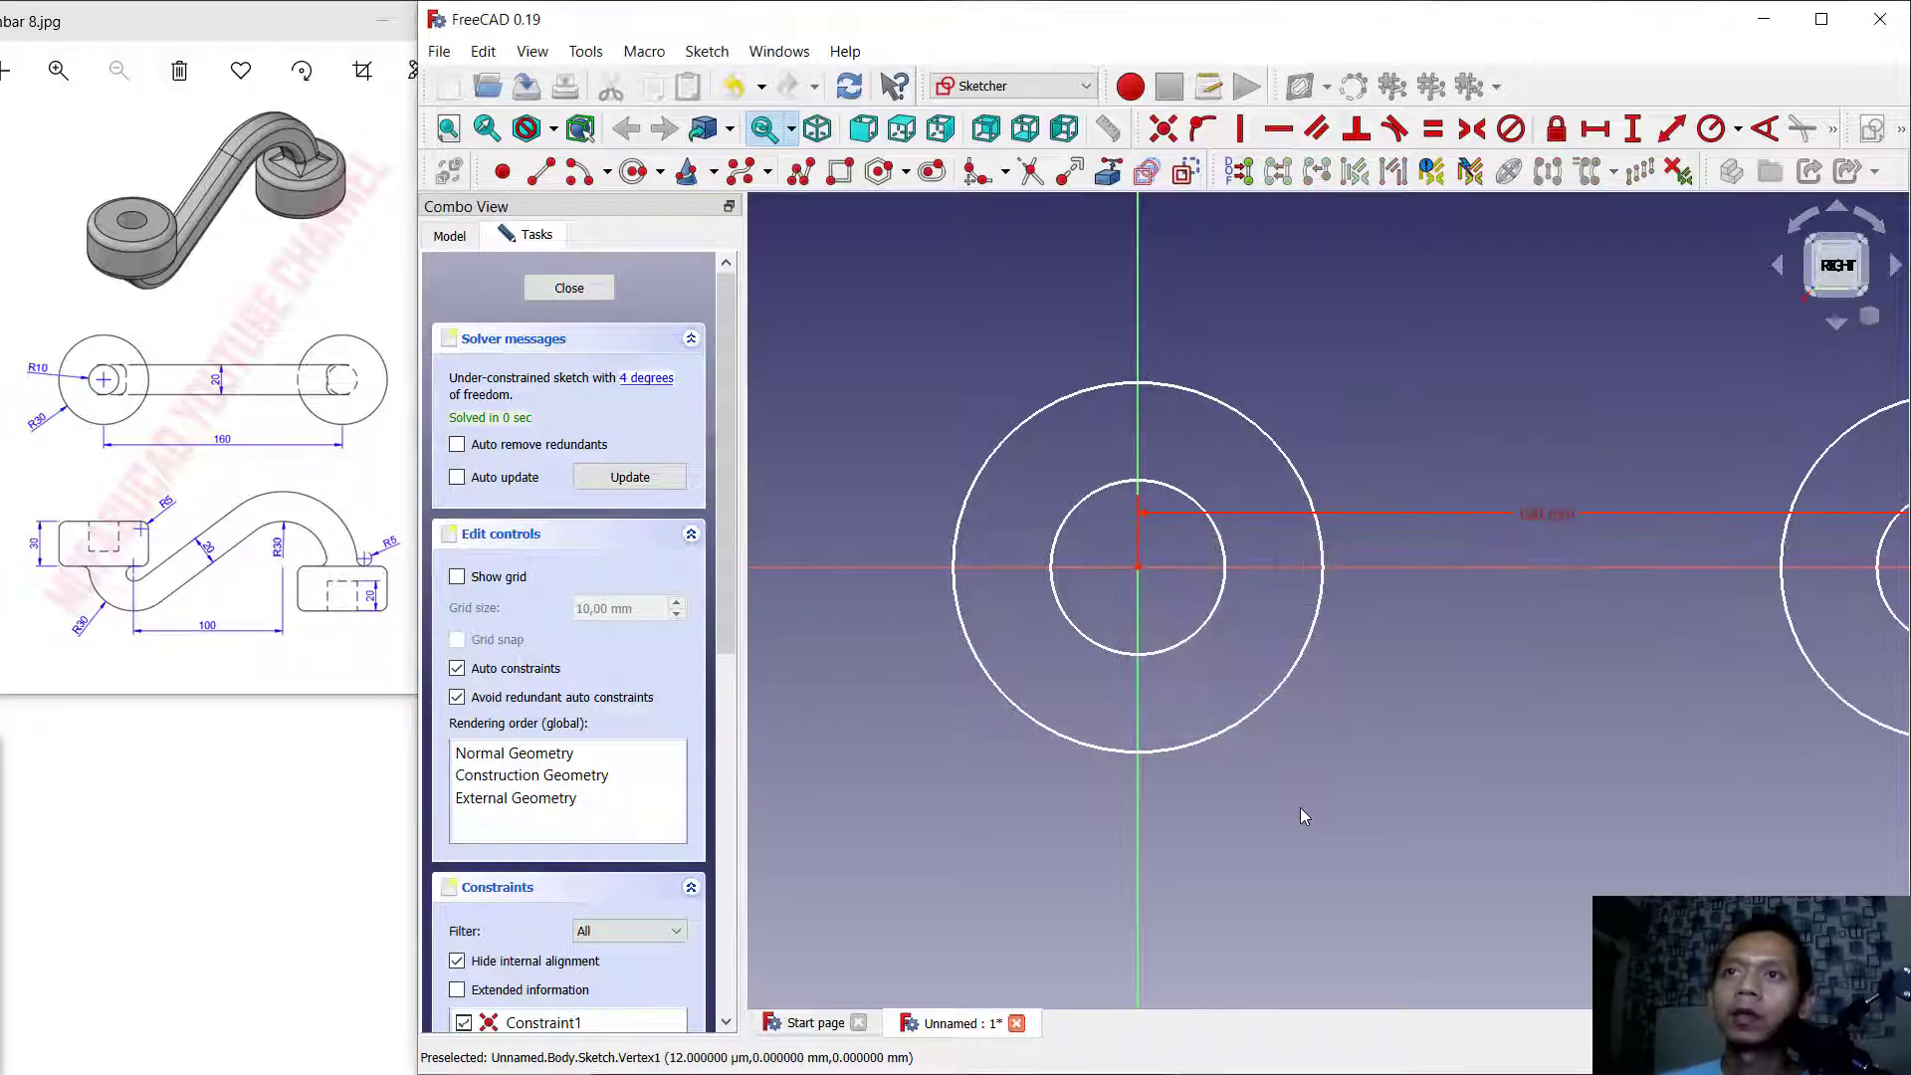
{"action": "scroll", "coordinate": [1187, 674], "scroll_direction": "down", "scroll_amount": 4}
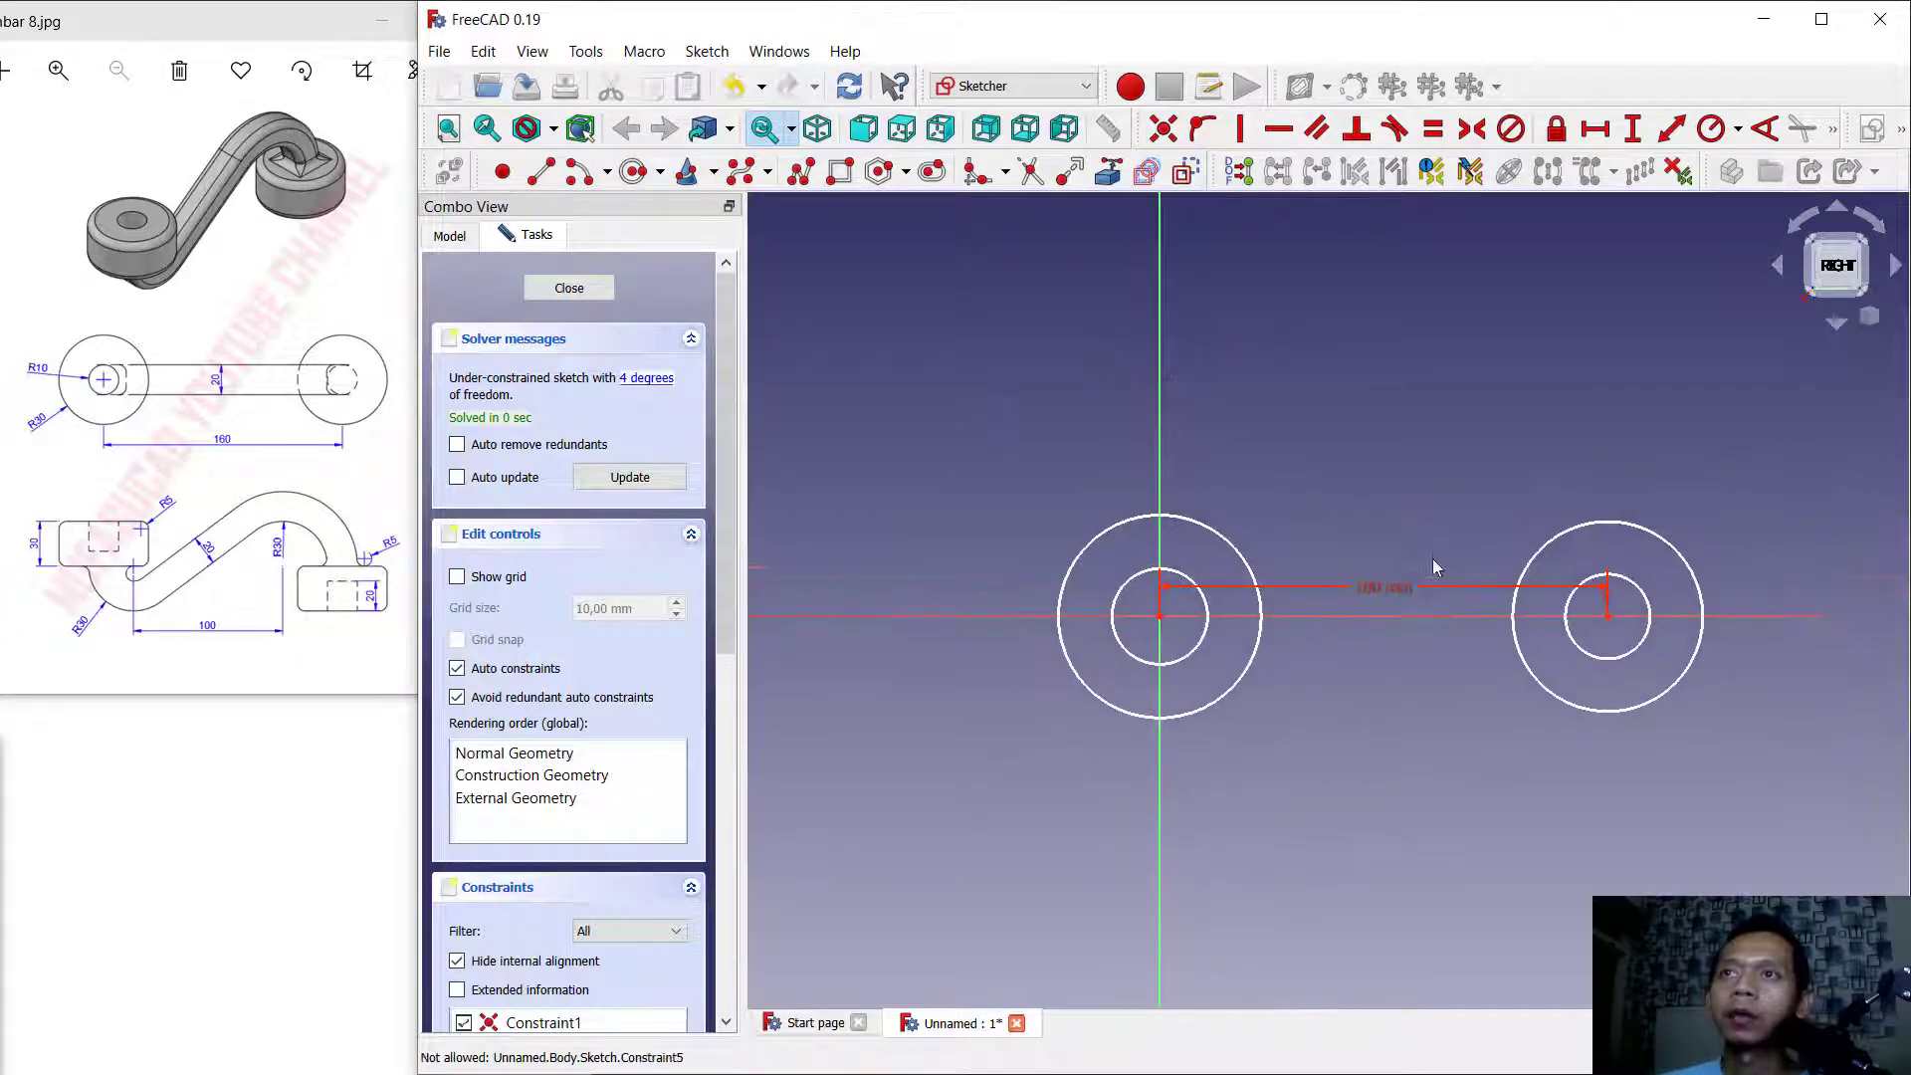
Set the left circles' radii to 10 mm and 30 mm.
{"action": "left_click", "coordinate": [1710, 128]}
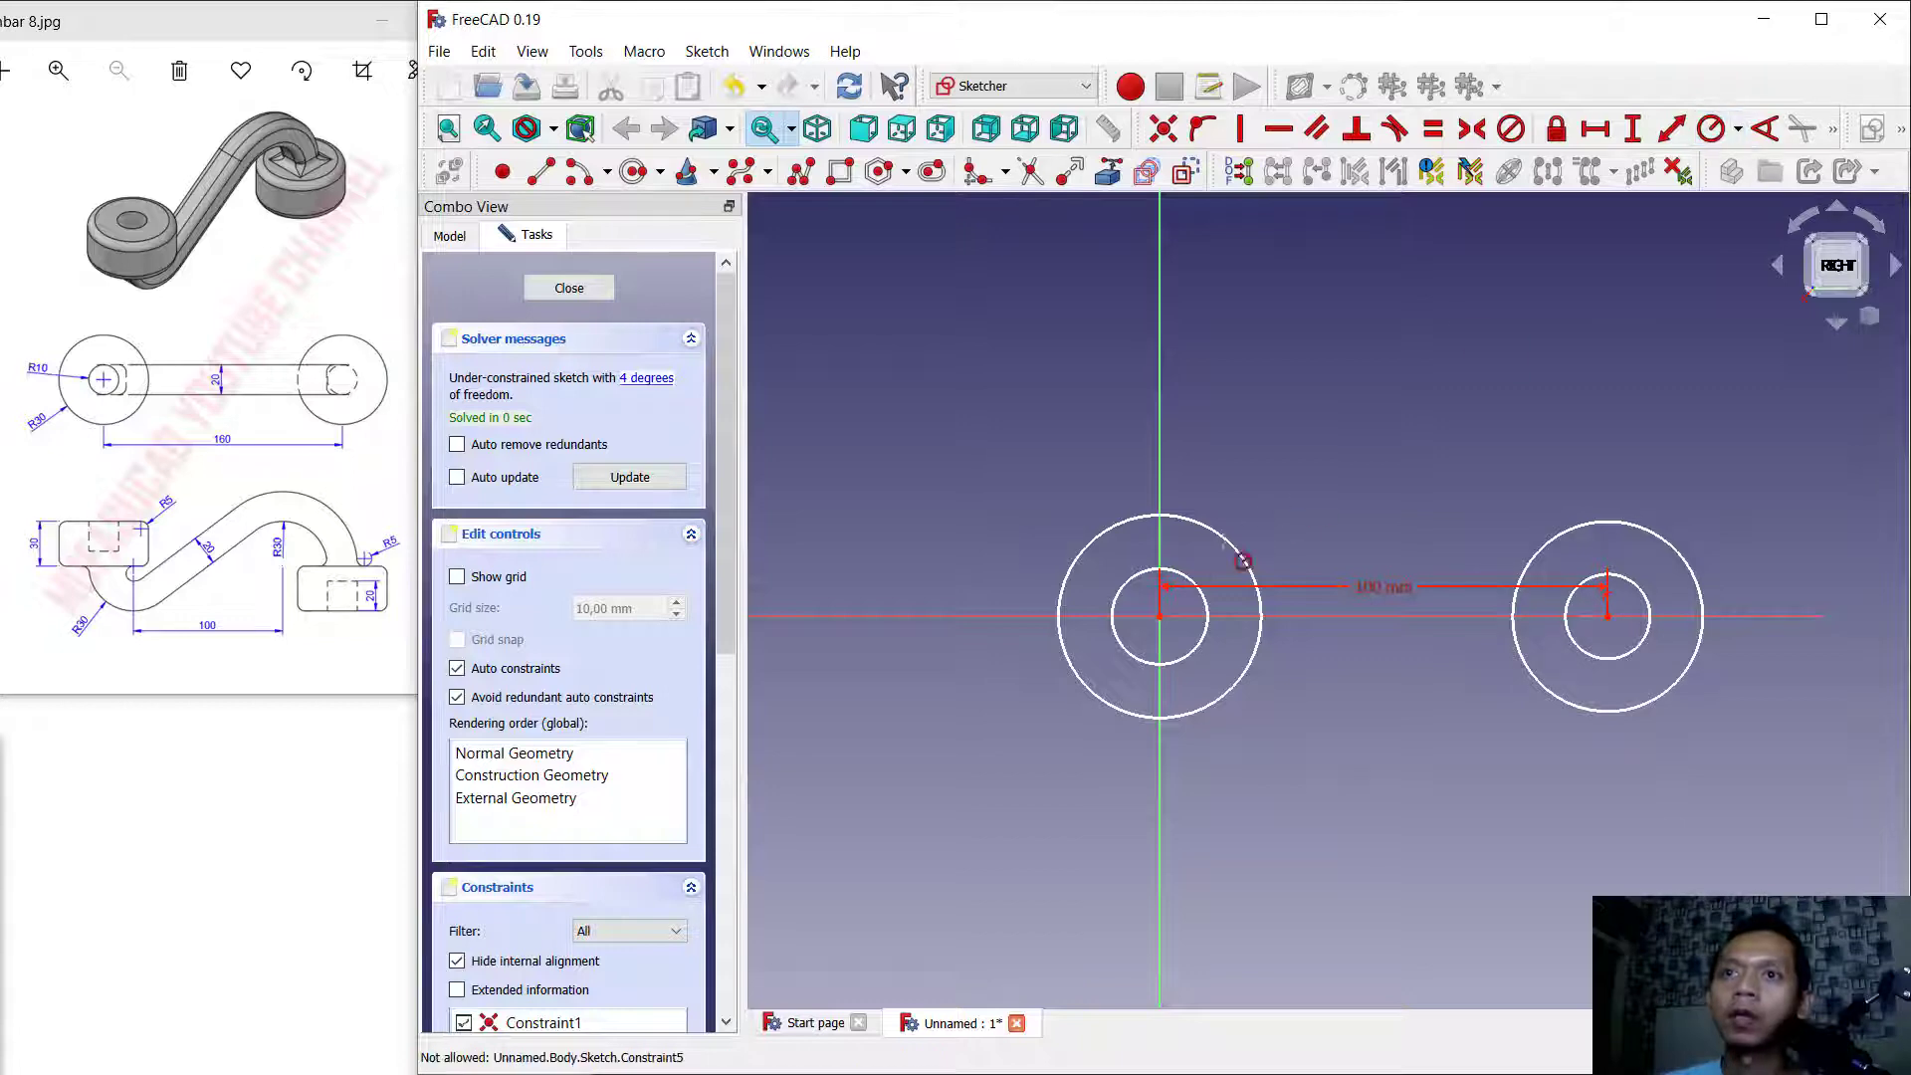
{"action": "left_click", "coordinate": [1177, 571]}
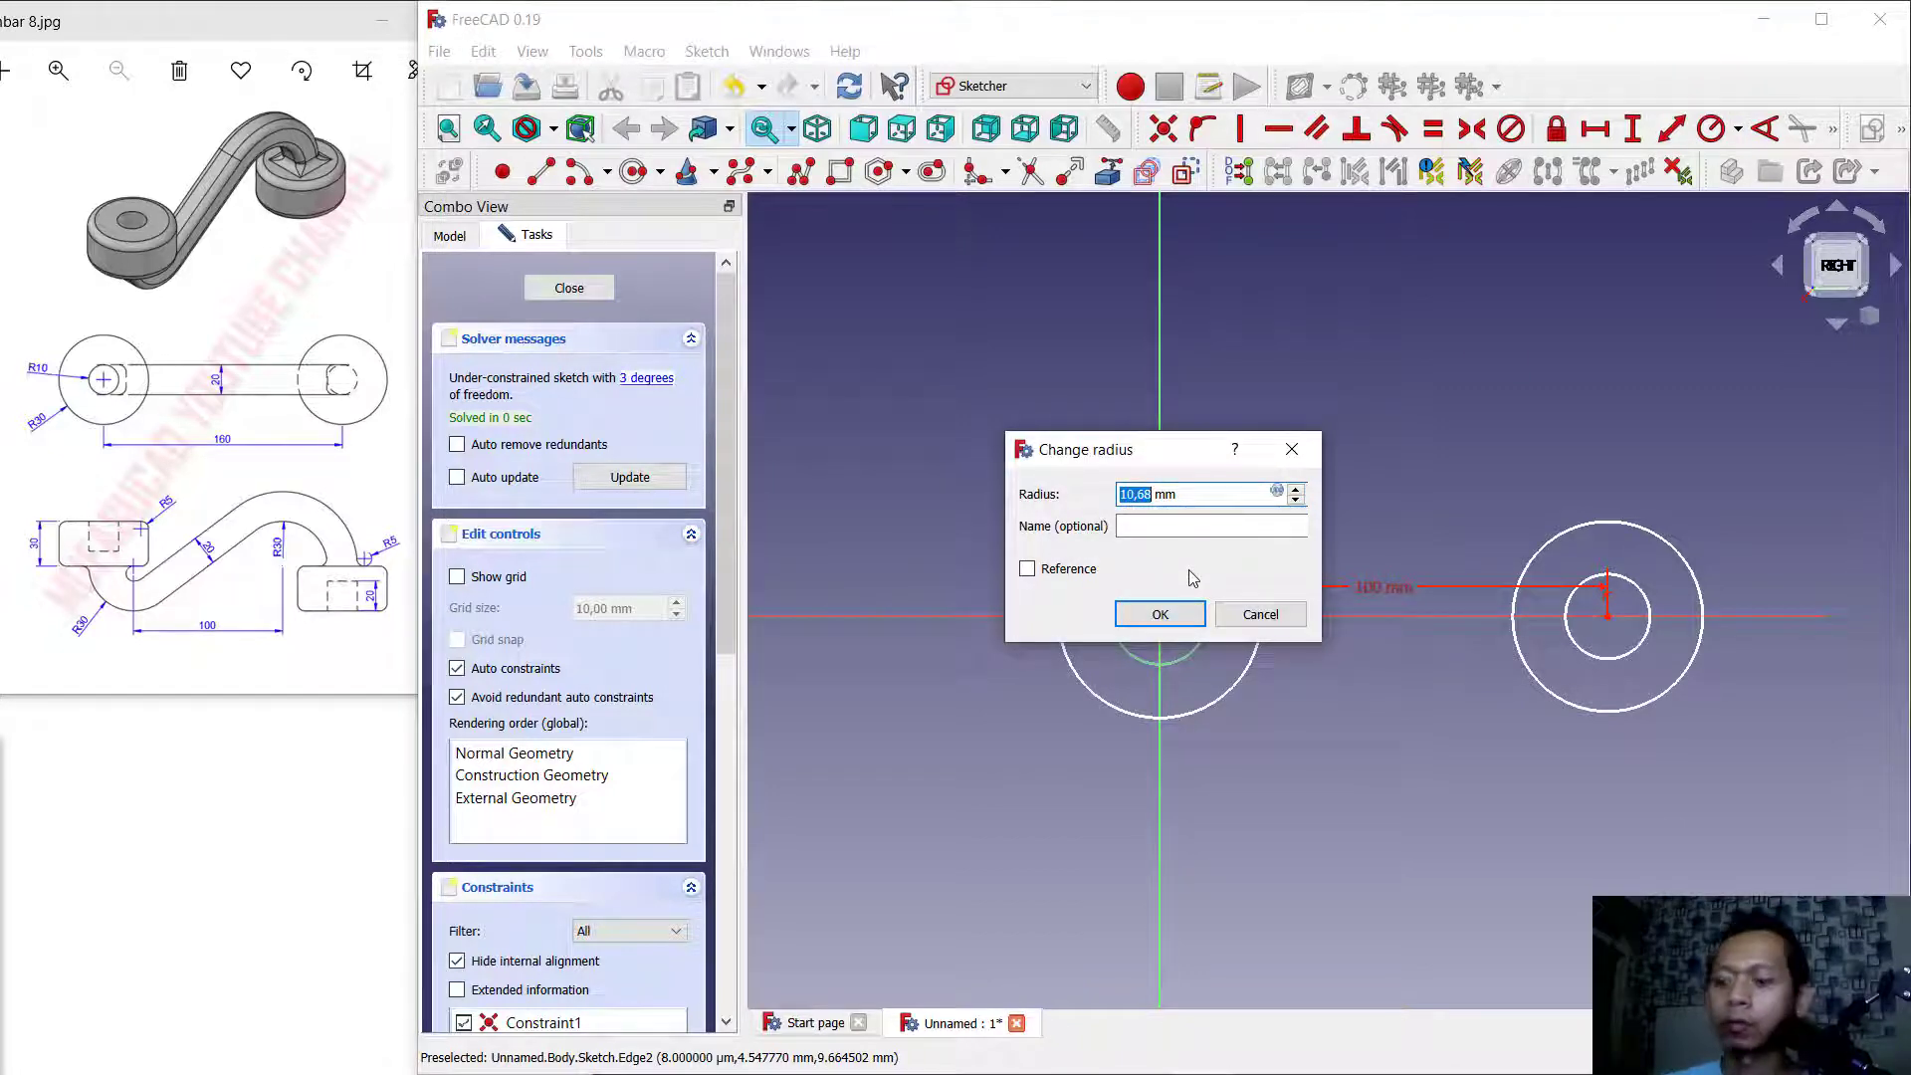
{"action": "key", "text": "Return"}
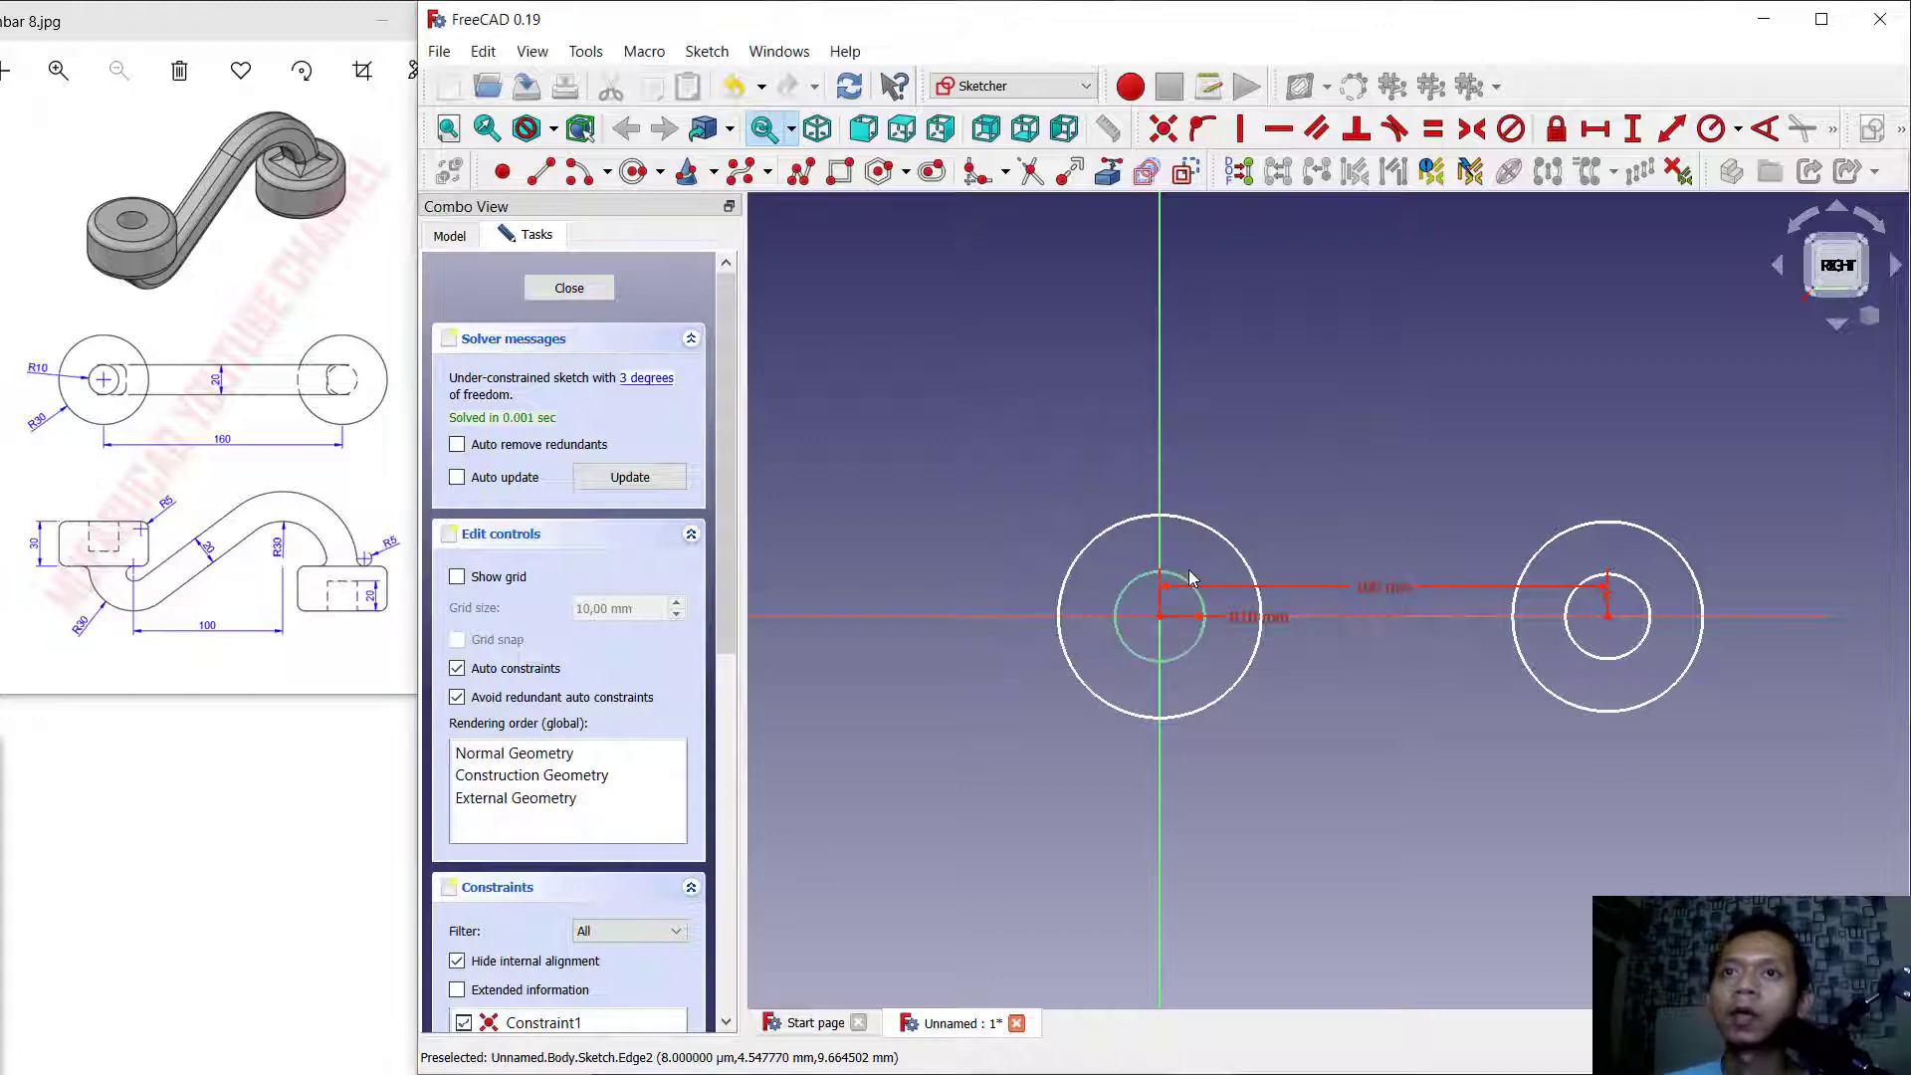
{"action": "left_click", "coordinate": [1194, 525]}
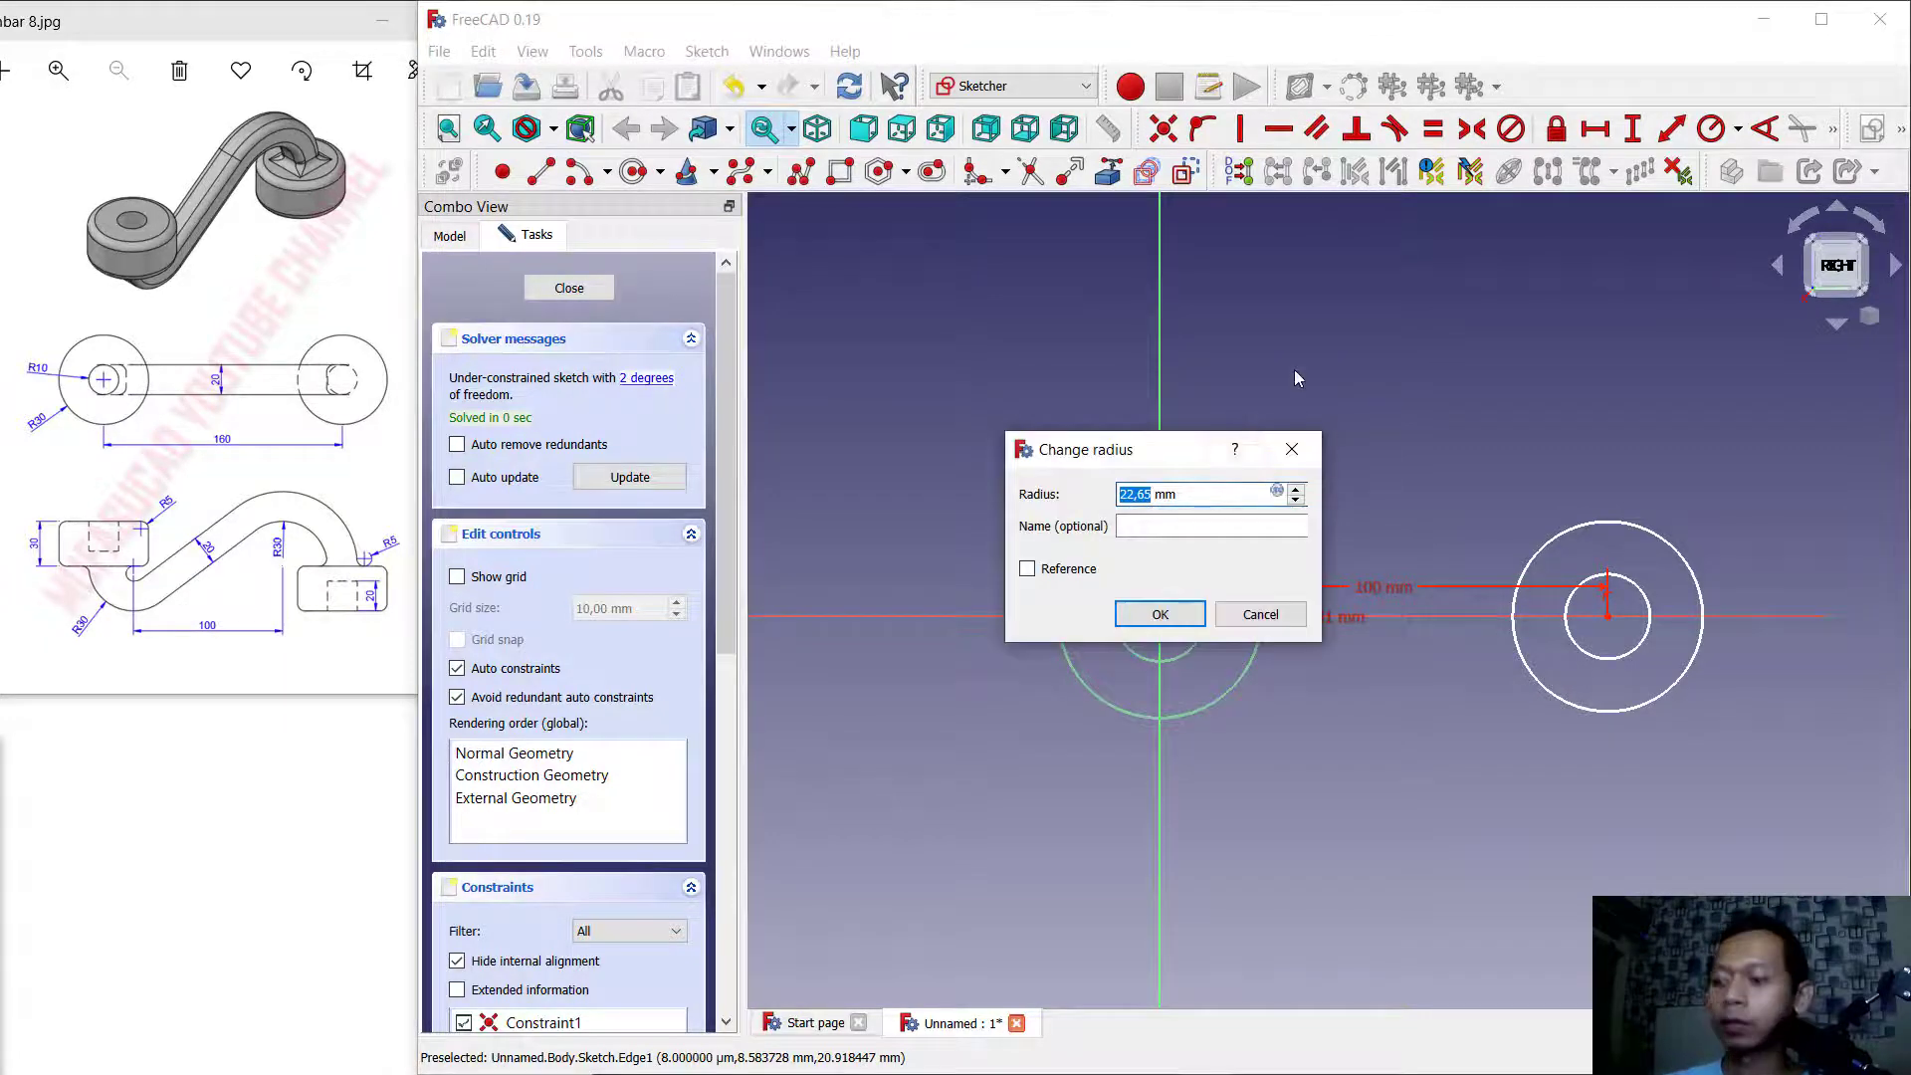
{"action": "type", "text": "30"}
{"action": "key", "text": "Return"}
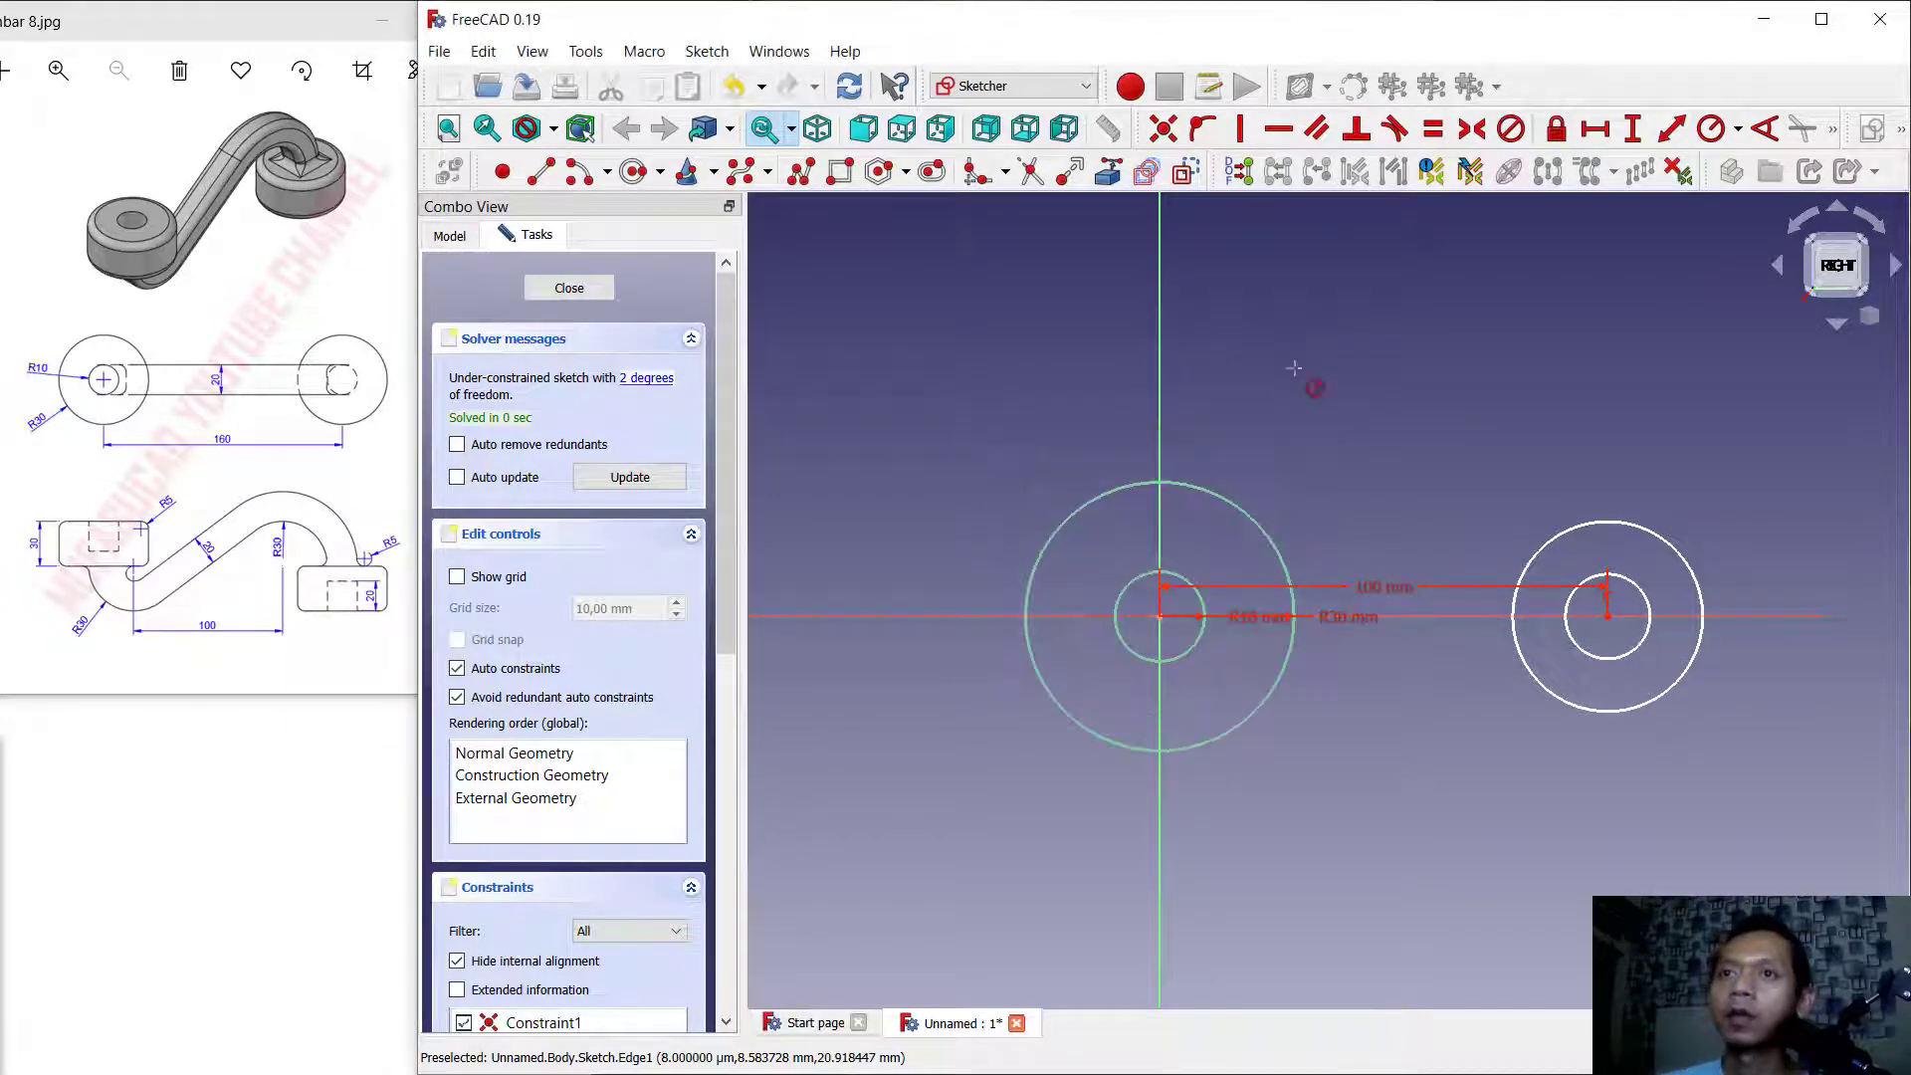
Set the right circles' radii to 50 mm and 30 mm.
{"action": "left_click", "coordinate": [1543, 544]}
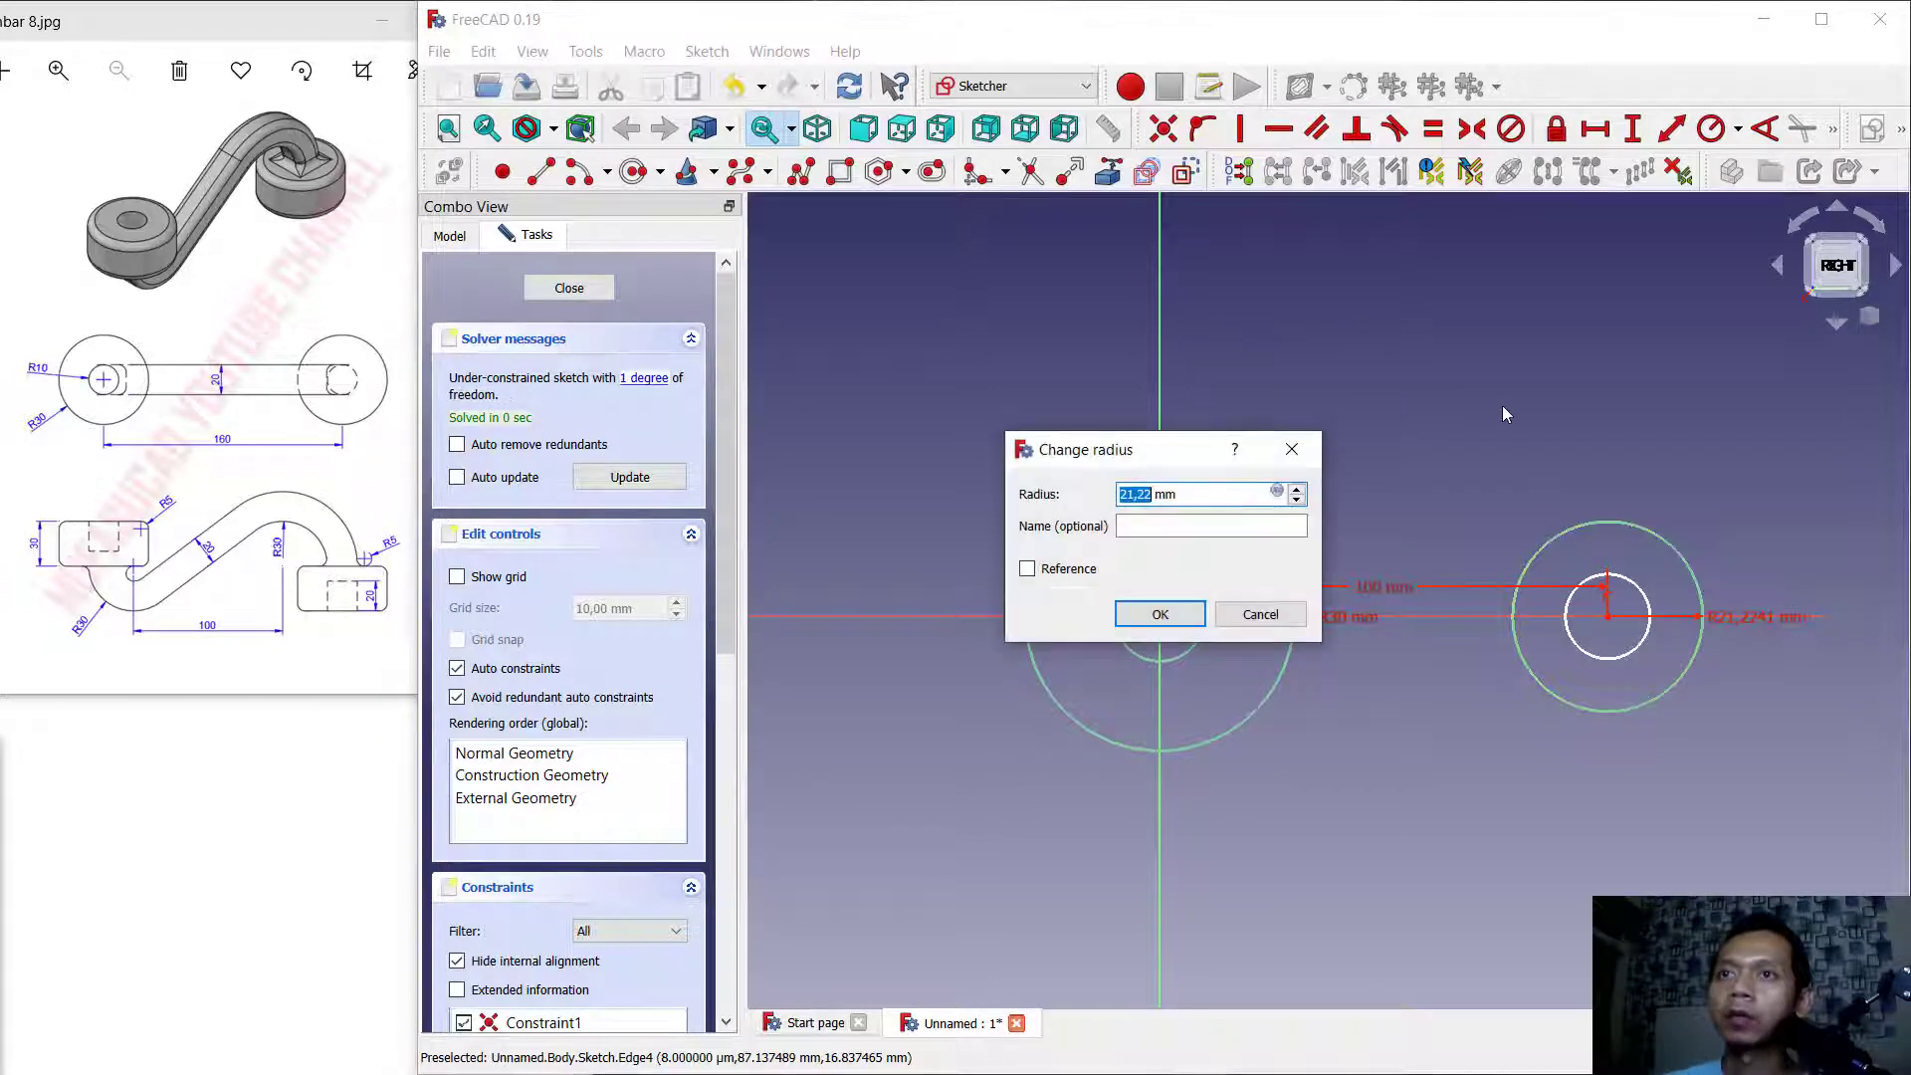
{"action": "type", "text": "50"}
{"action": "key", "text": "Return"}
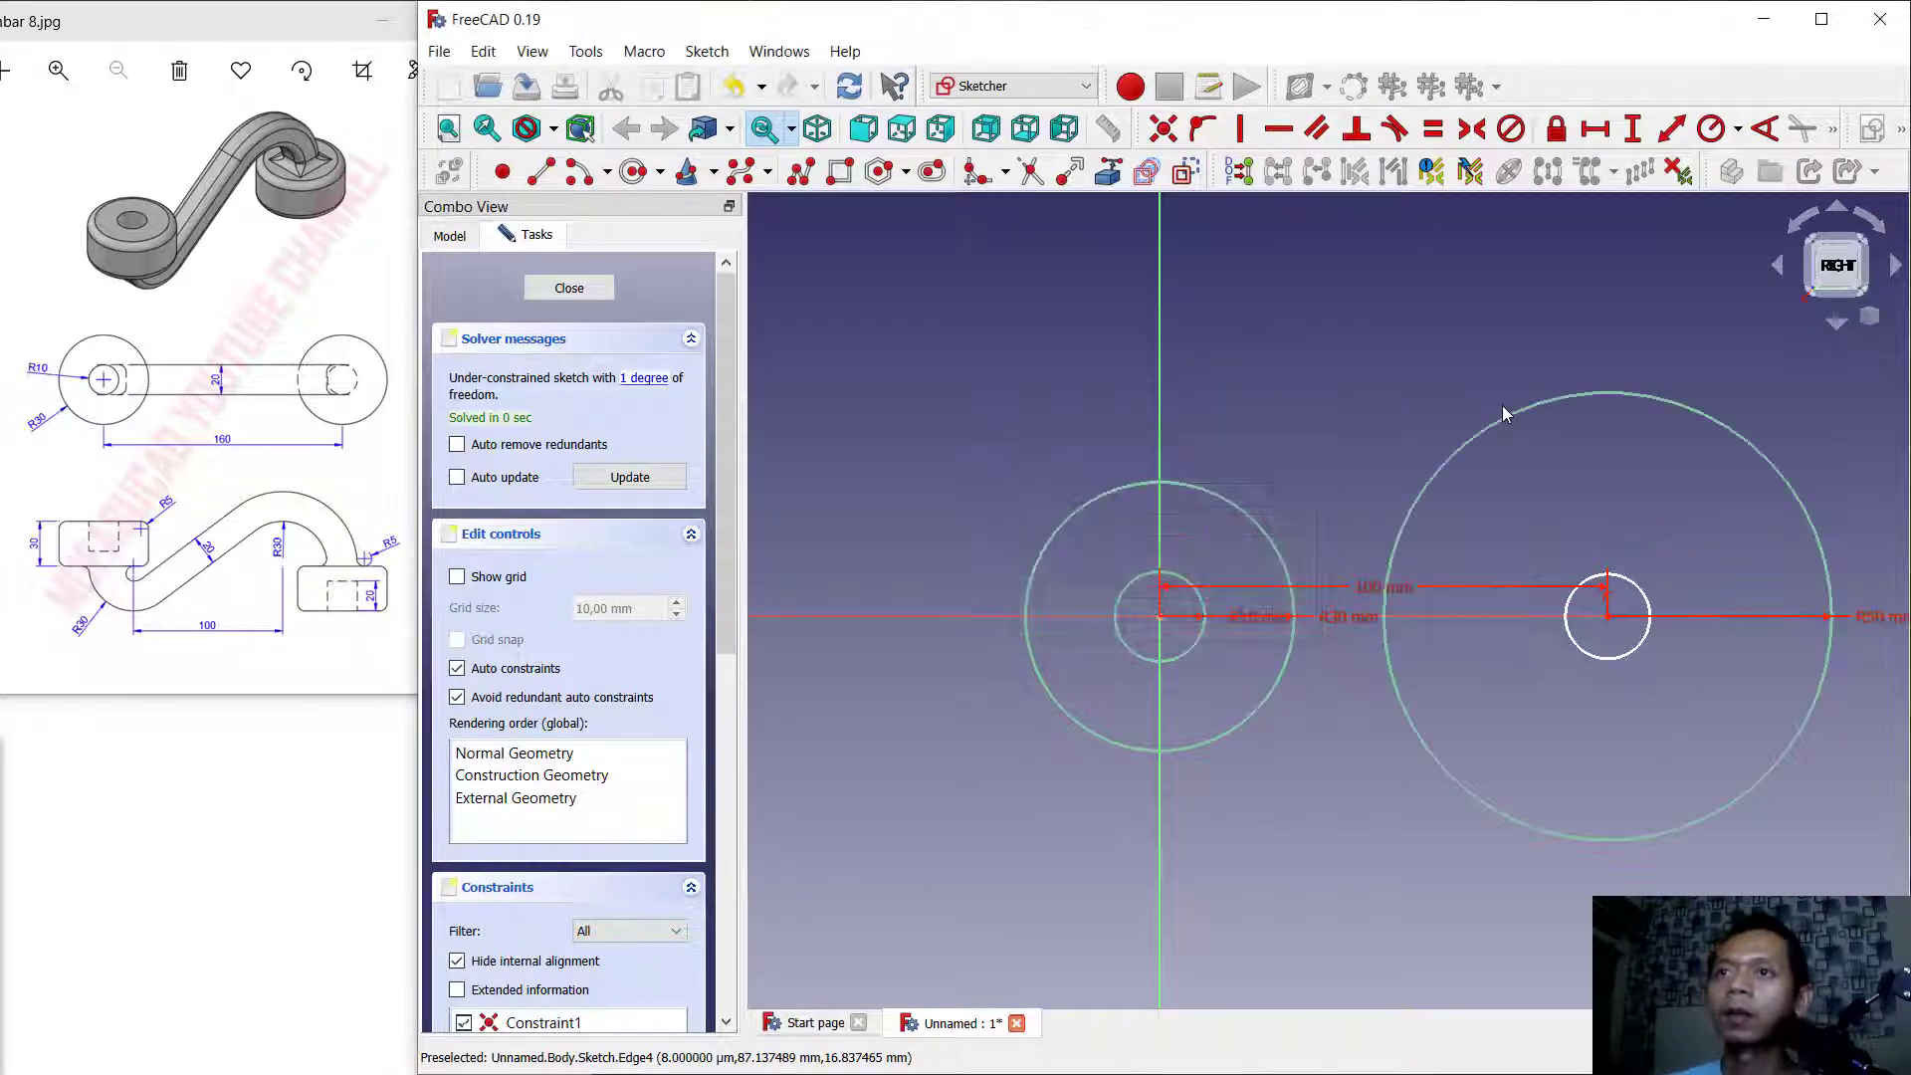
{"action": "left_click", "coordinate": [1598, 576]}
{"action": "type", "text": "30"}
{"action": "key", "text": "Return"}
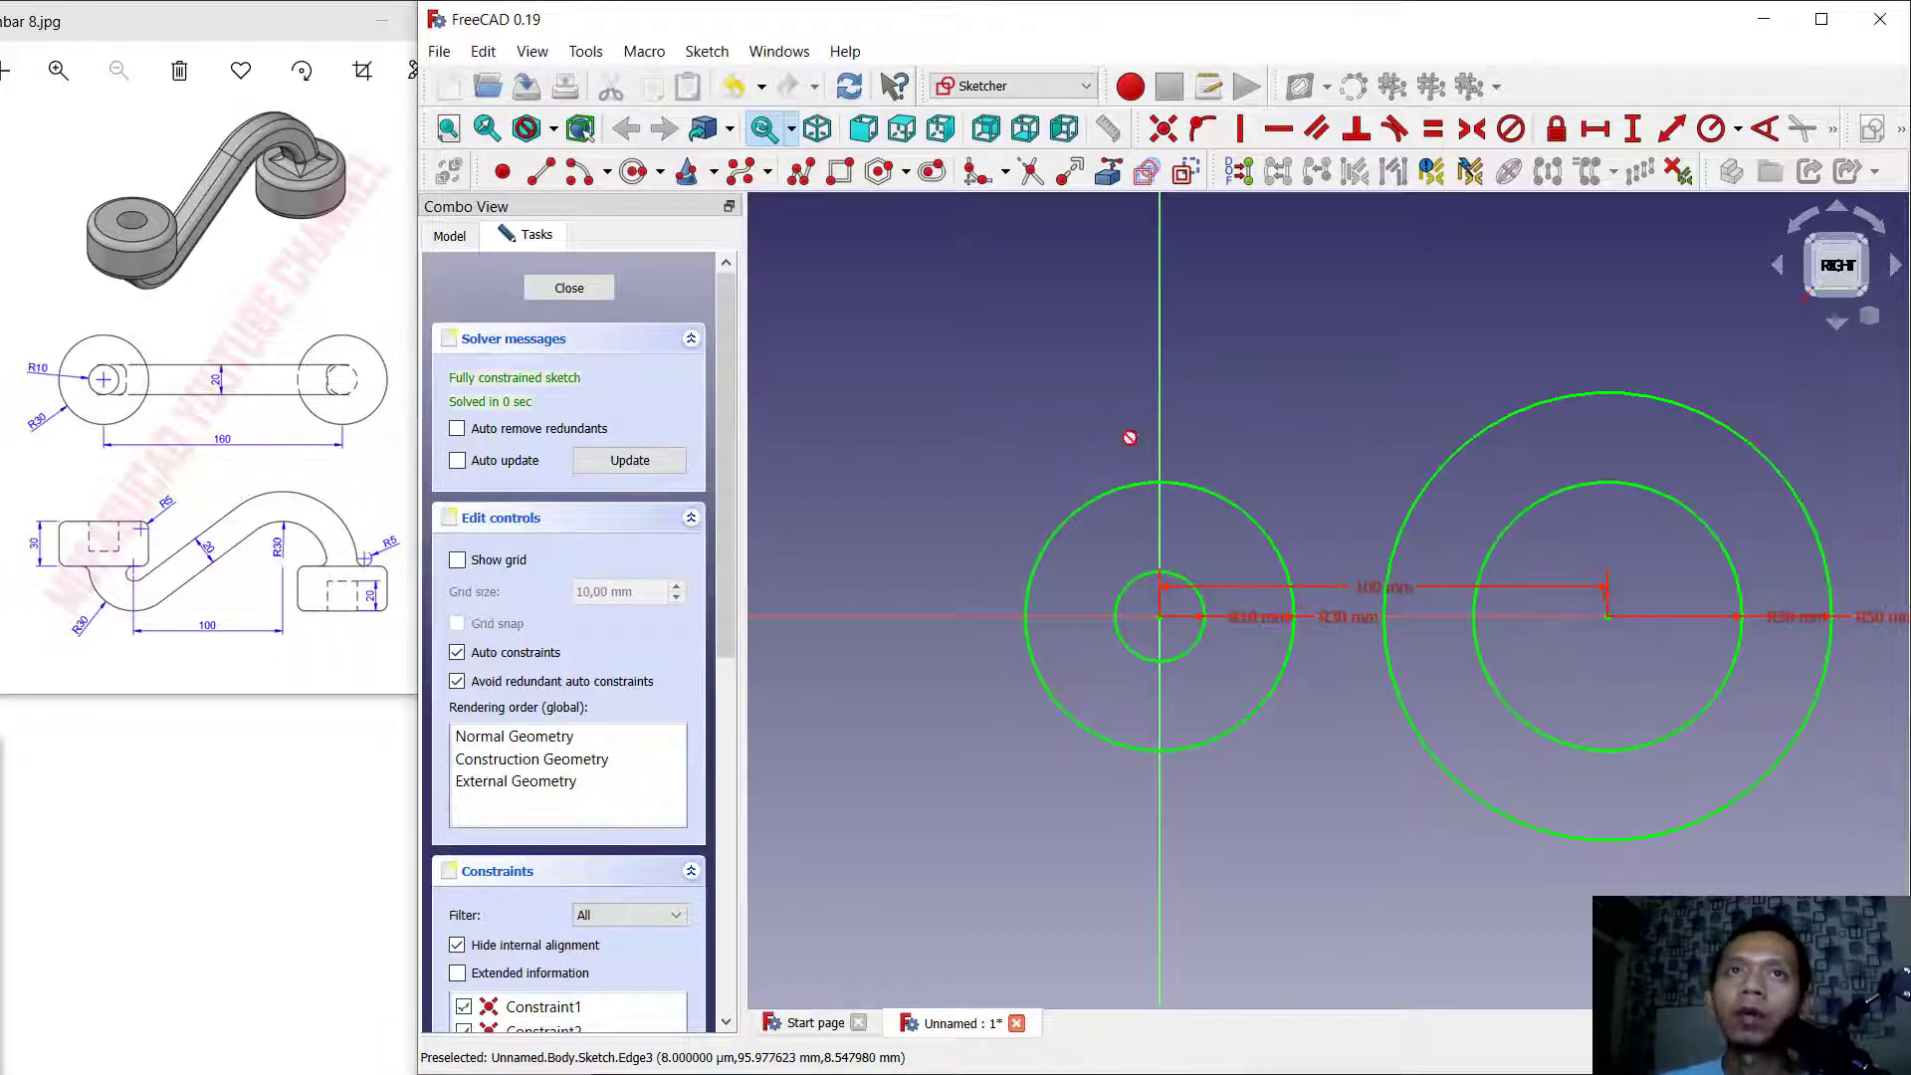
{"action": "left_click", "coordinate": [539, 170]}
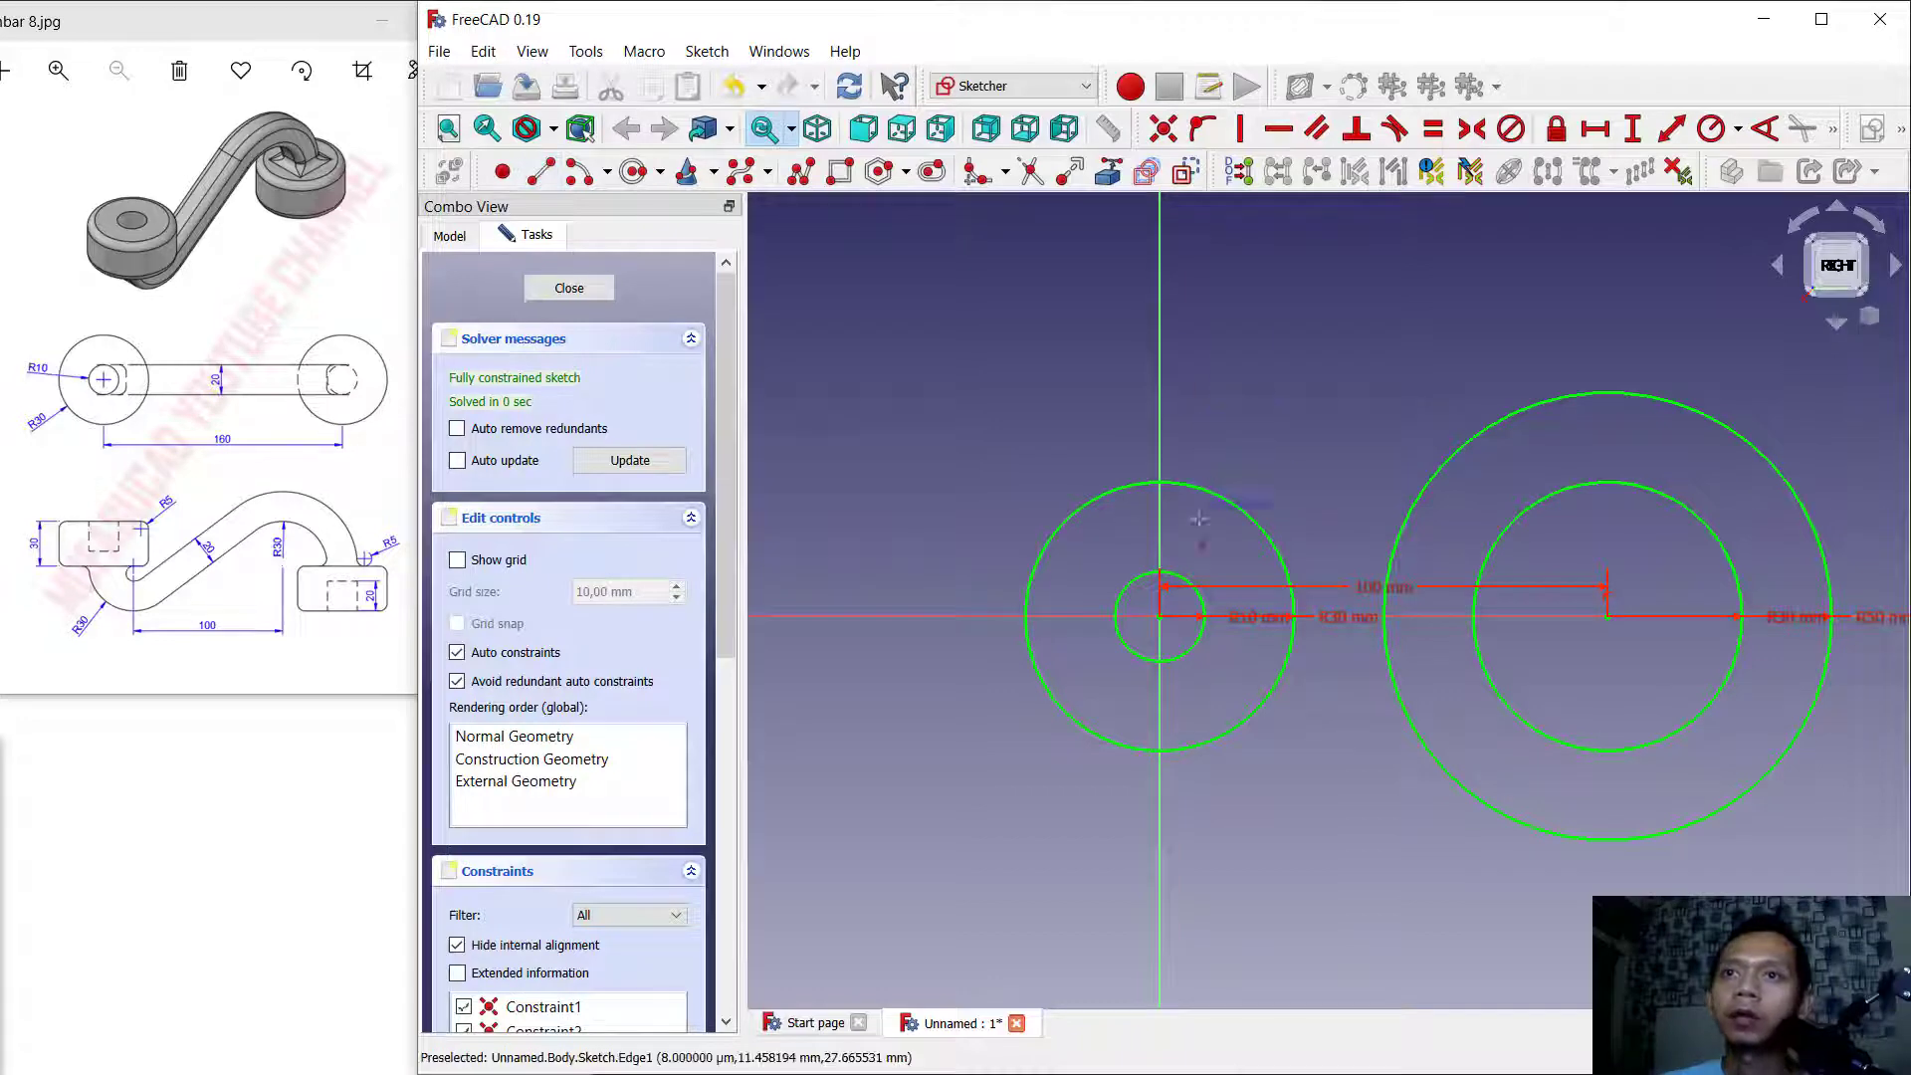
Draw two diagonal lines connecting the left and right circle pairs.
{"action": "left_click", "coordinate": [1166, 700]}
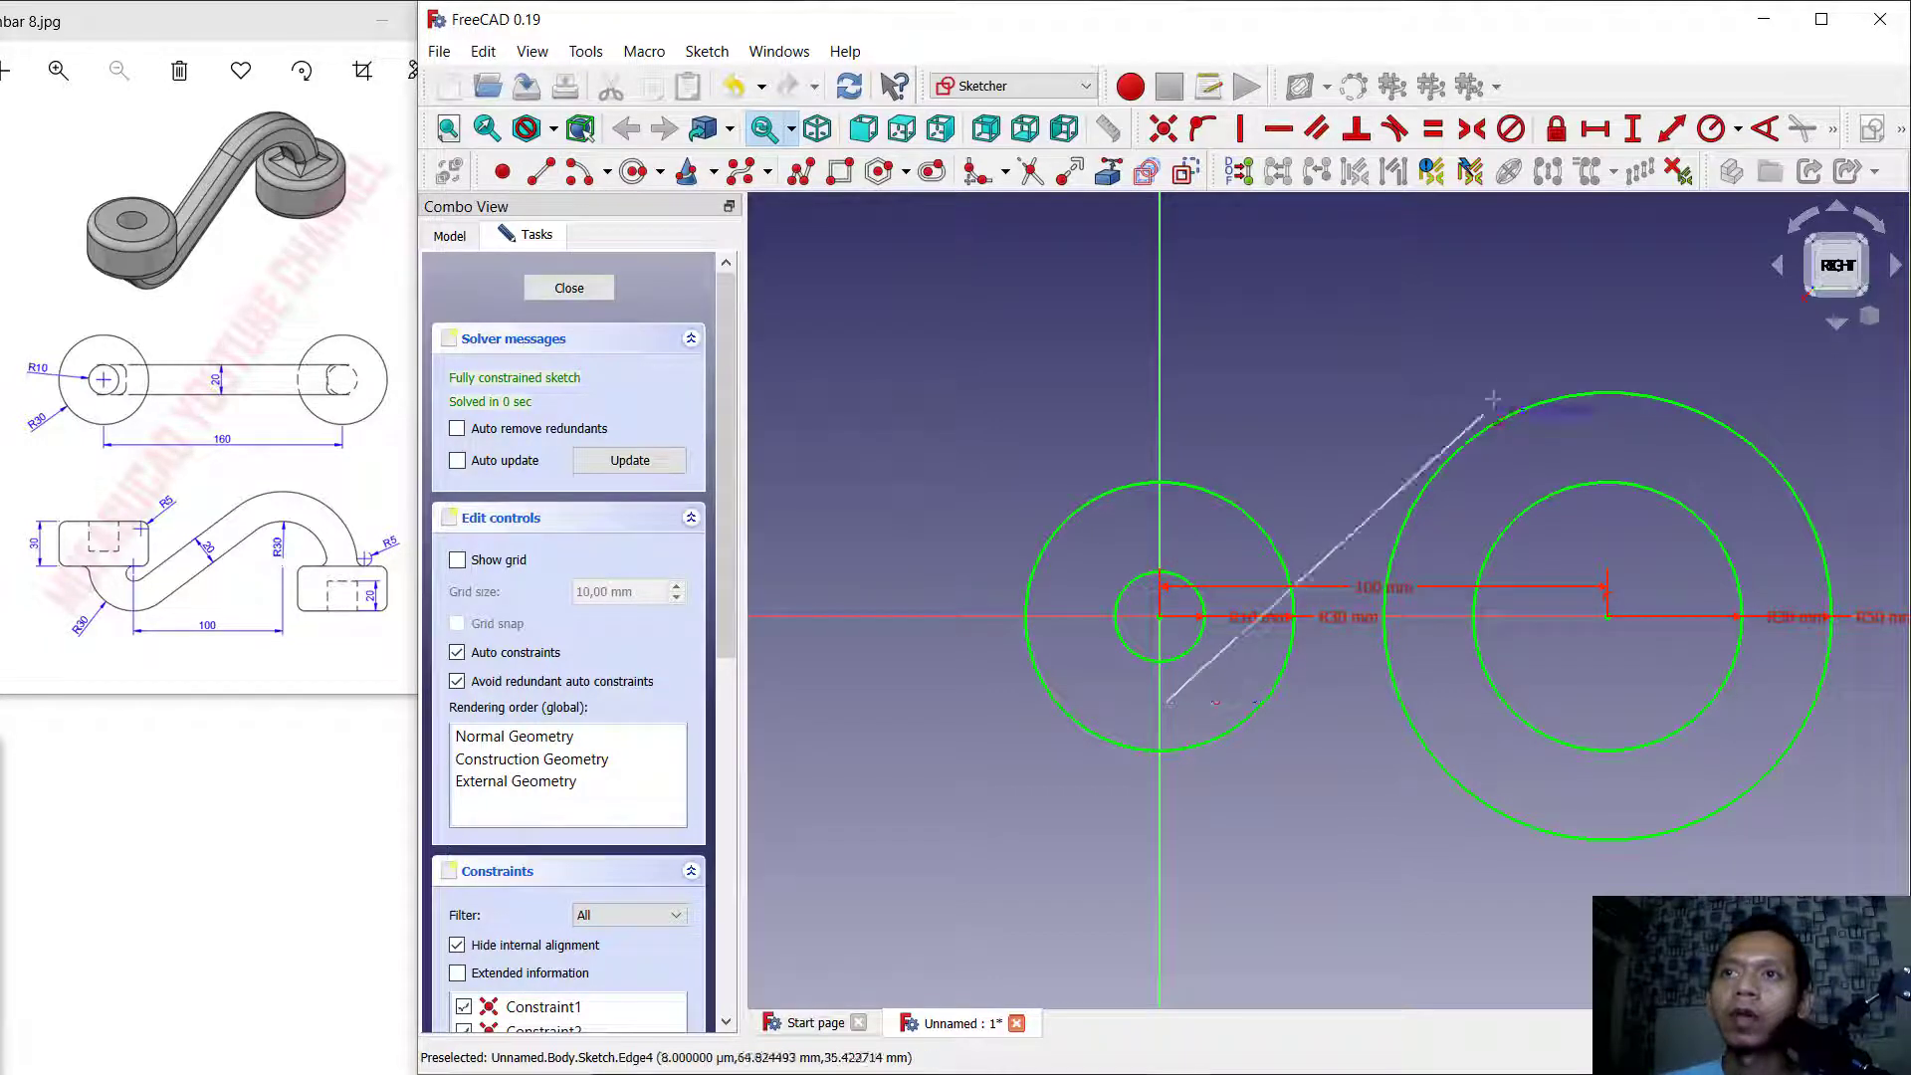
{"action": "left_click", "coordinate": [1545, 323]}
{"action": "left_click", "coordinate": [1580, 441]}
{"action": "left_click", "coordinate": [1160, 816]}
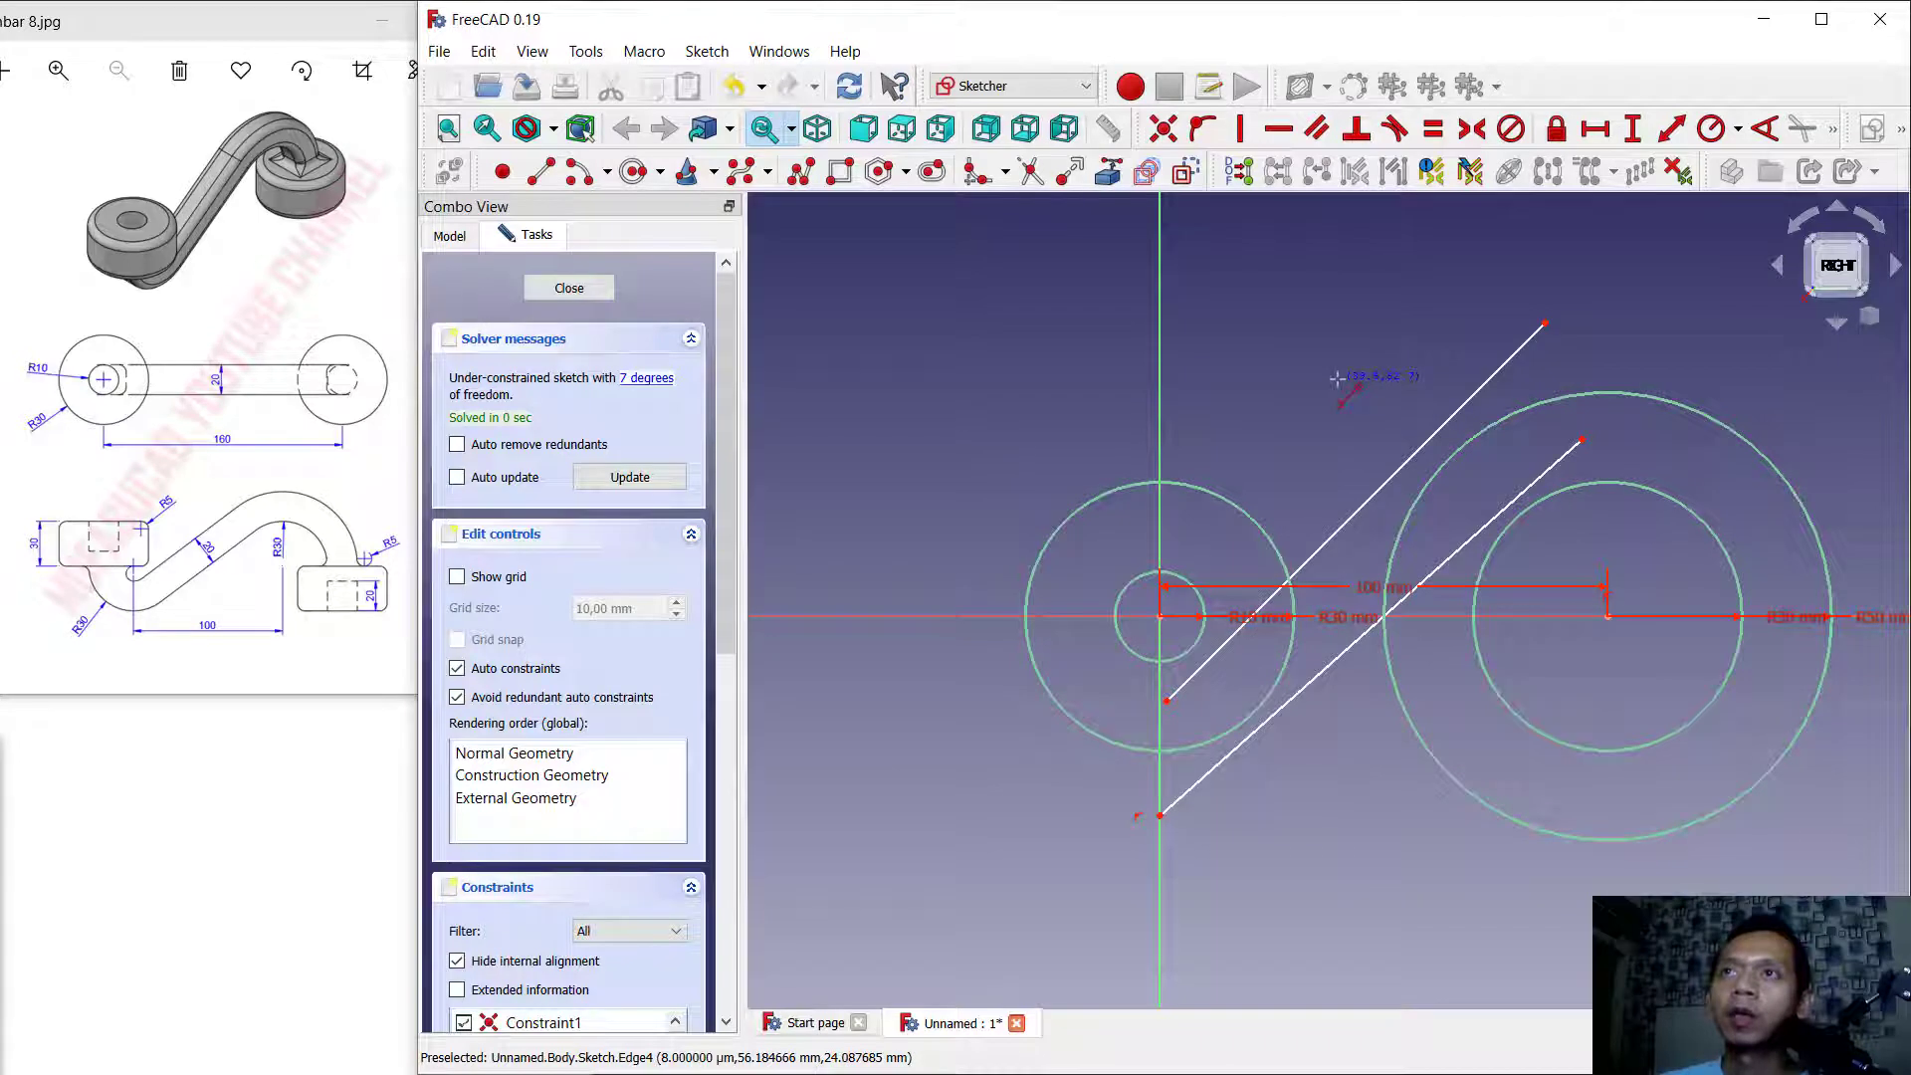
Make the upper line tangent to the left and big right circles, and the lower line tangent to the inner right and left outer circles.
{"action": "left_click", "coordinate": [1396, 135]}
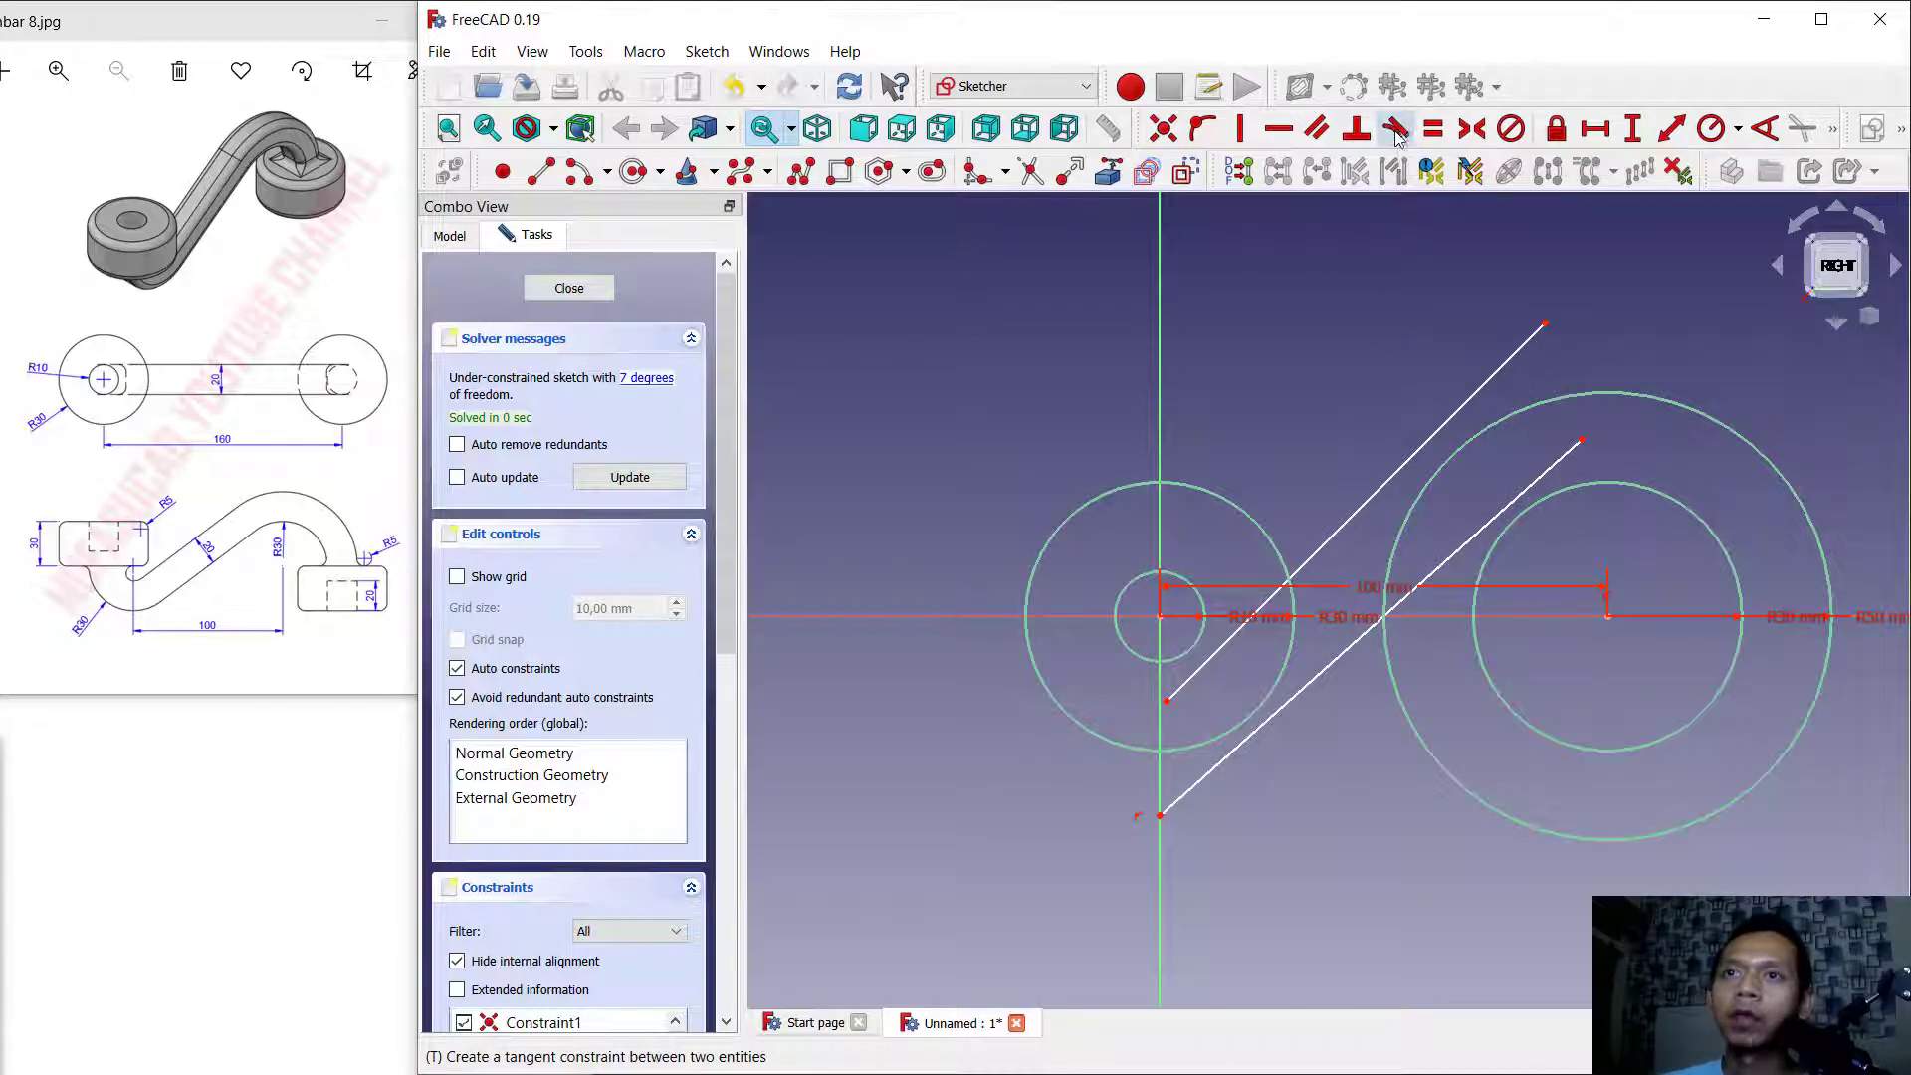
{"action": "left_click", "coordinate": [1189, 652]}
{"action": "left_click", "coordinate": [1218, 656]}
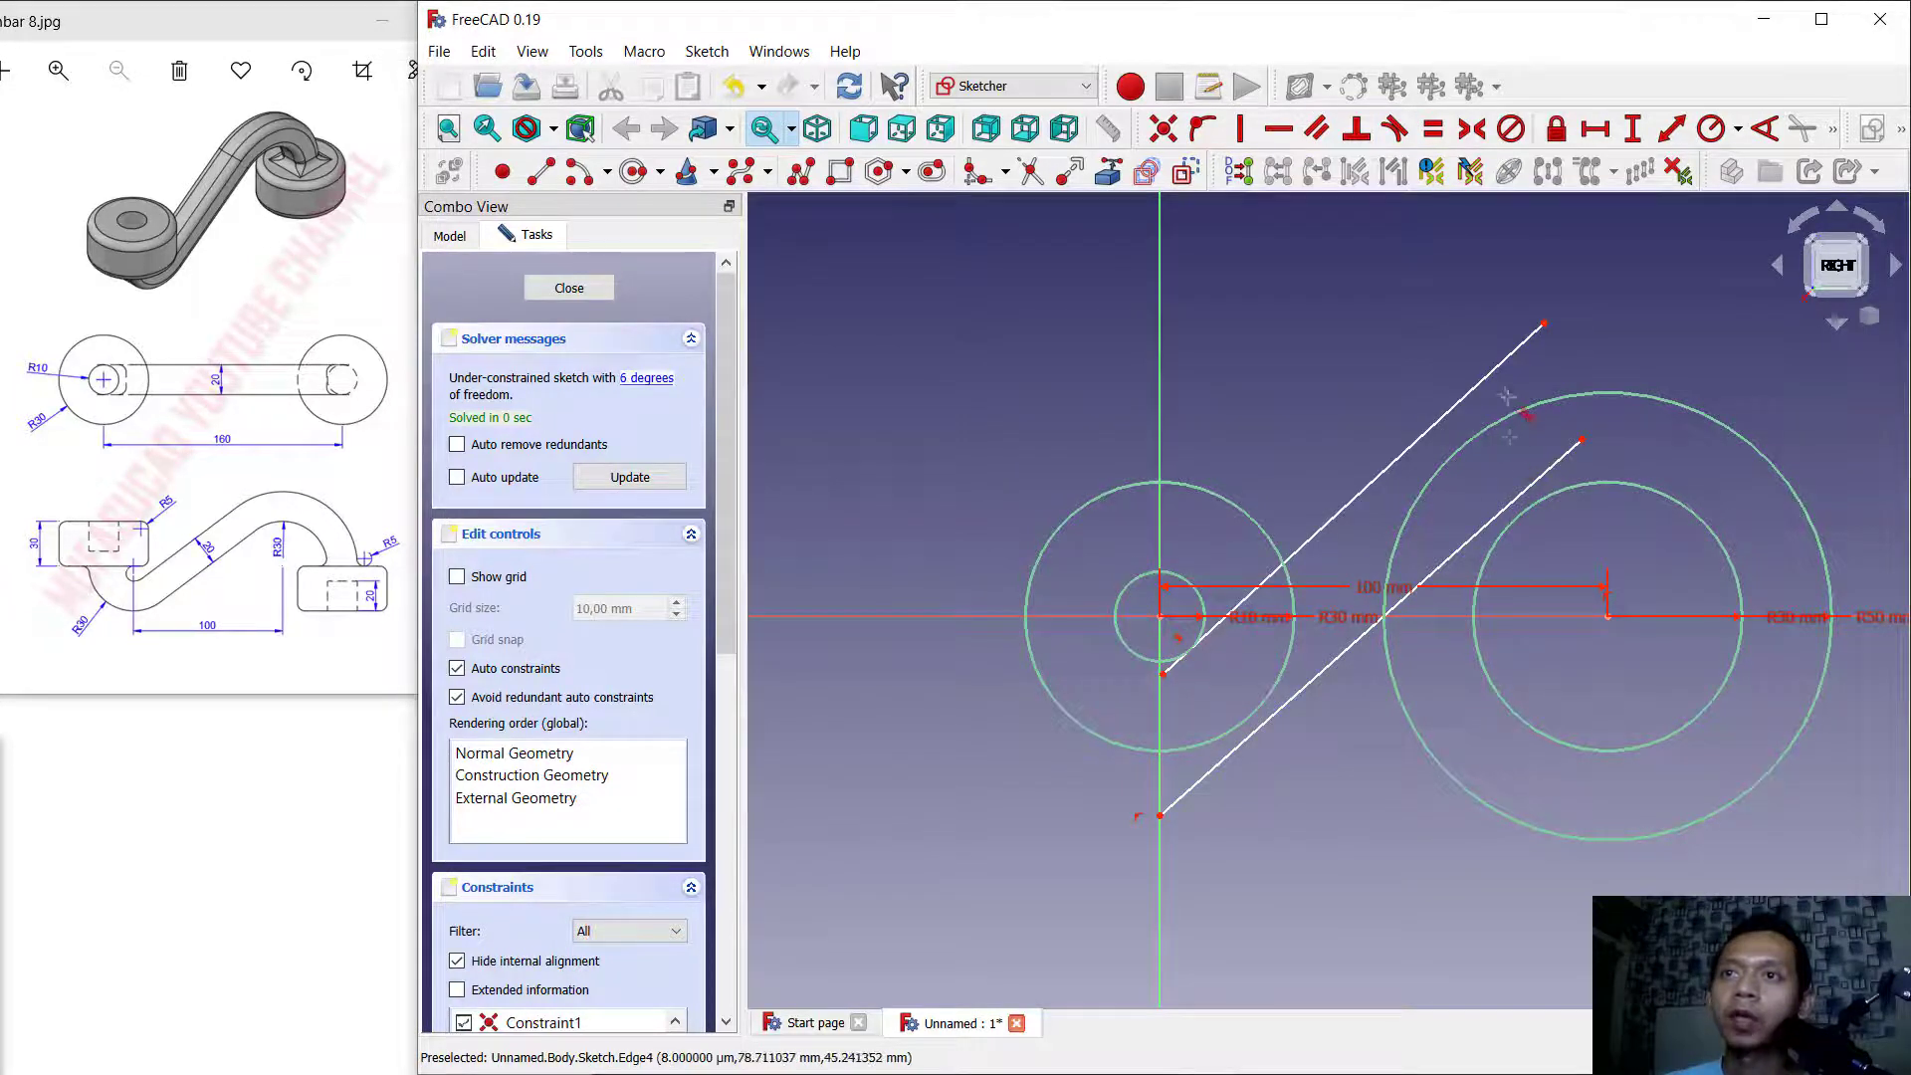
{"action": "left_click", "coordinate": [1479, 381]}
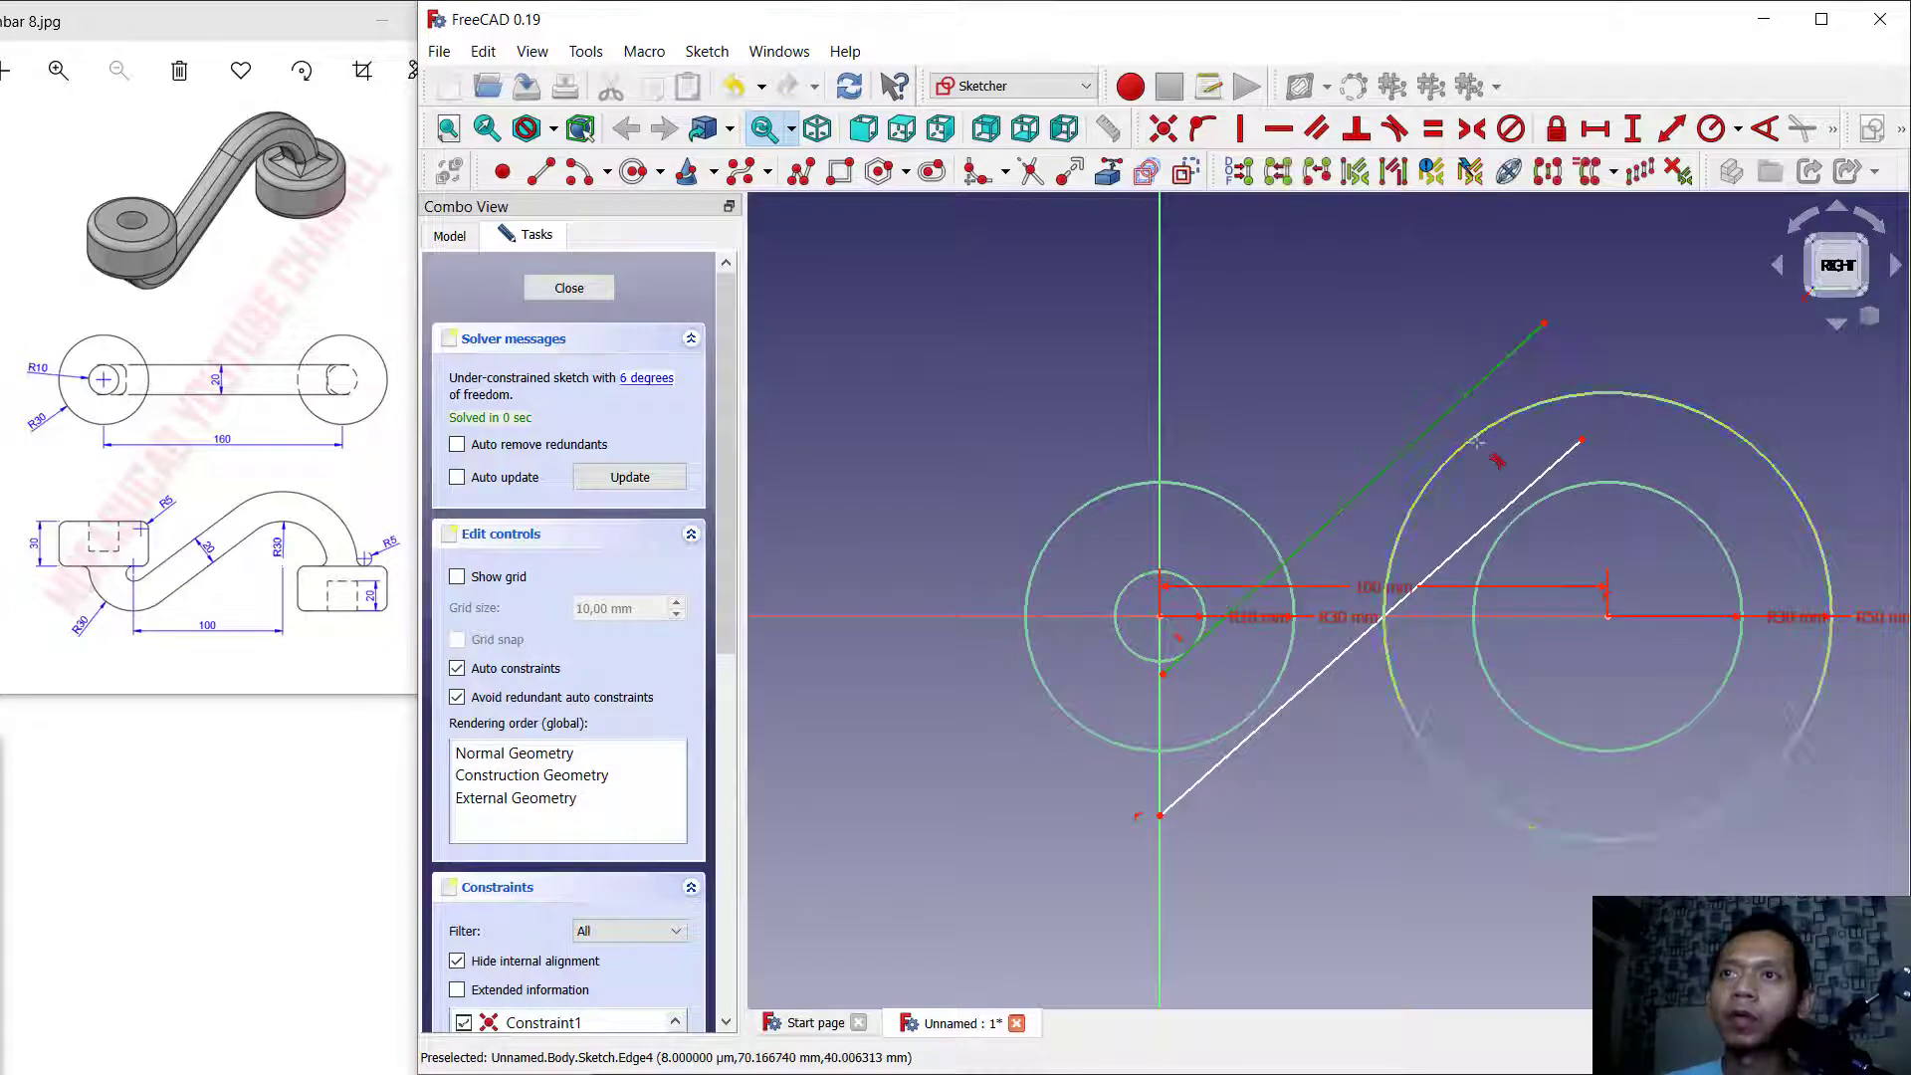
{"action": "left_click", "coordinate": [1477, 440]}
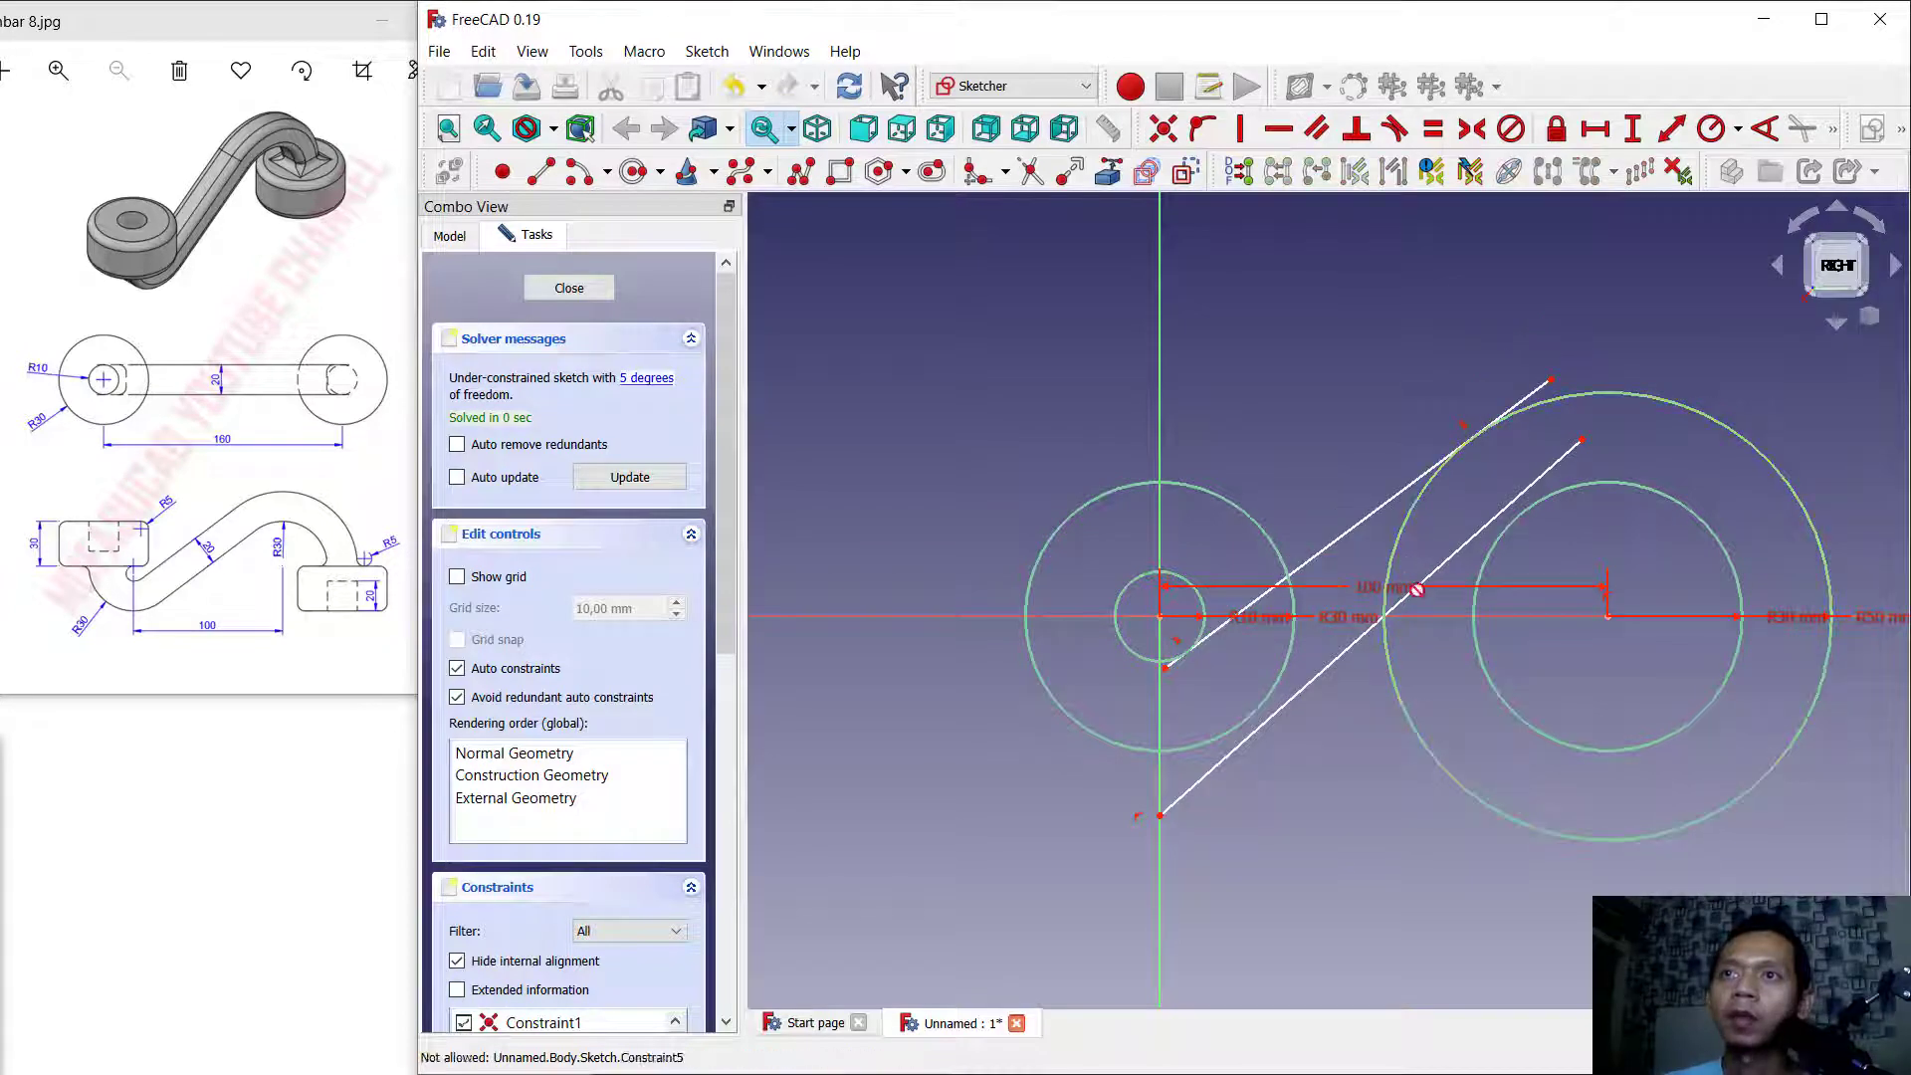
{"action": "left_click", "coordinate": [1532, 482]}
{"action": "left_click", "coordinate": [1532, 508]}
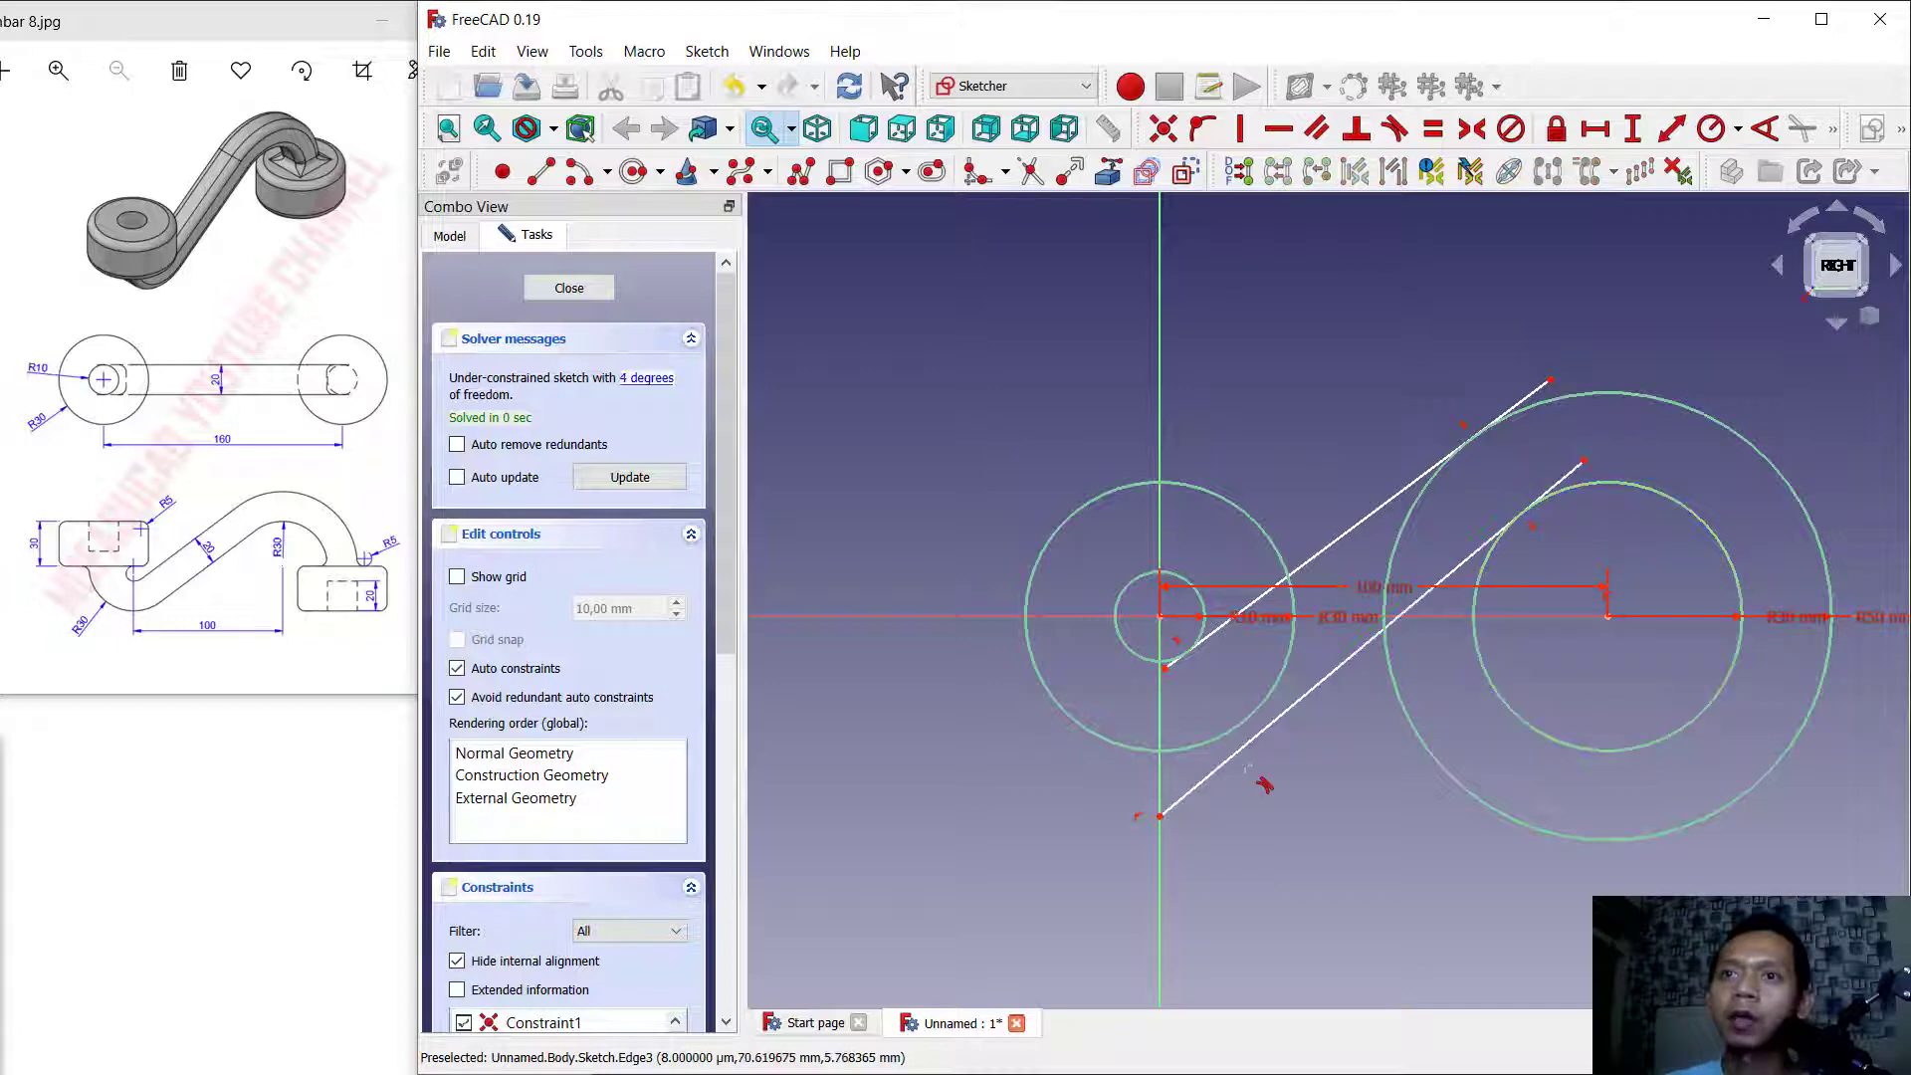
{"action": "left_click", "coordinate": [1224, 764]}
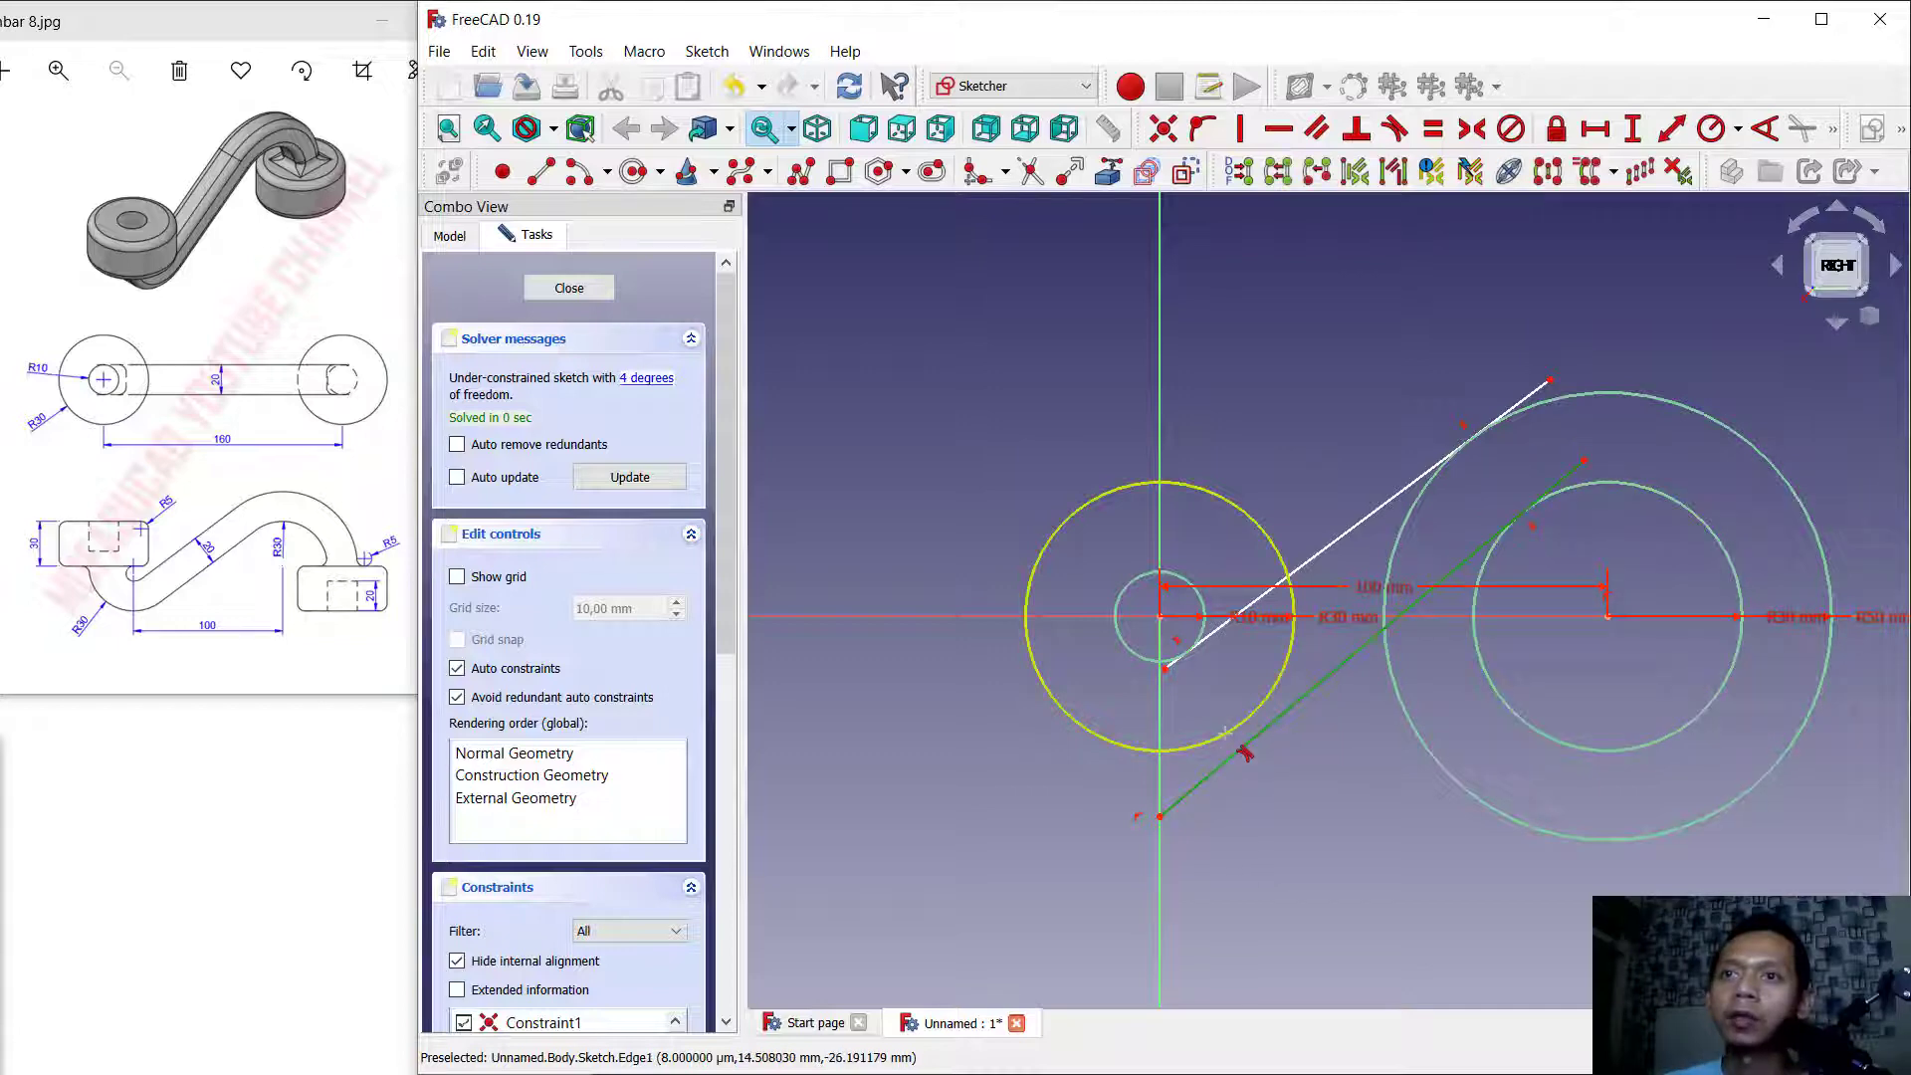
{"action": "left_click", "coordinate": [1226, 734]}
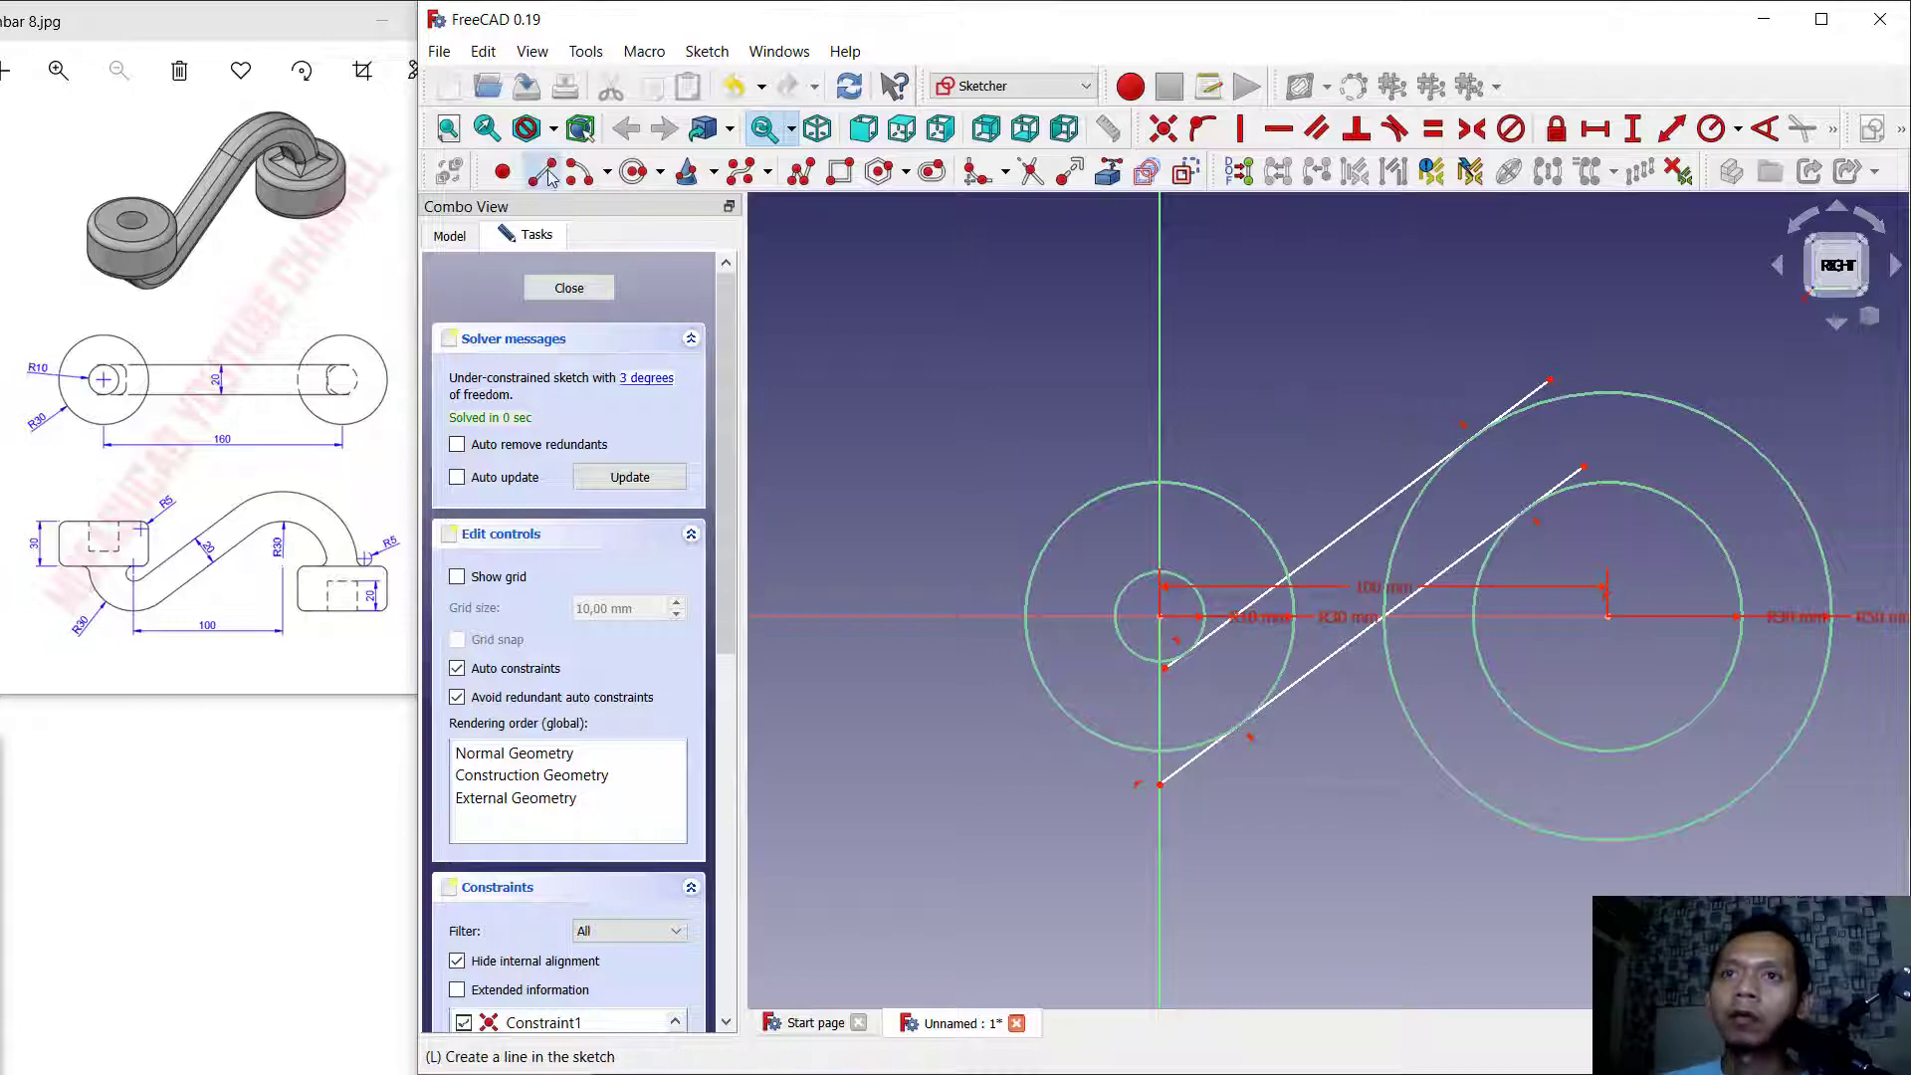
Draw horizontal lines along the centre axis beyond the left and right bosses.
{"action": "left_click", "coordinate": [1162, 631]}
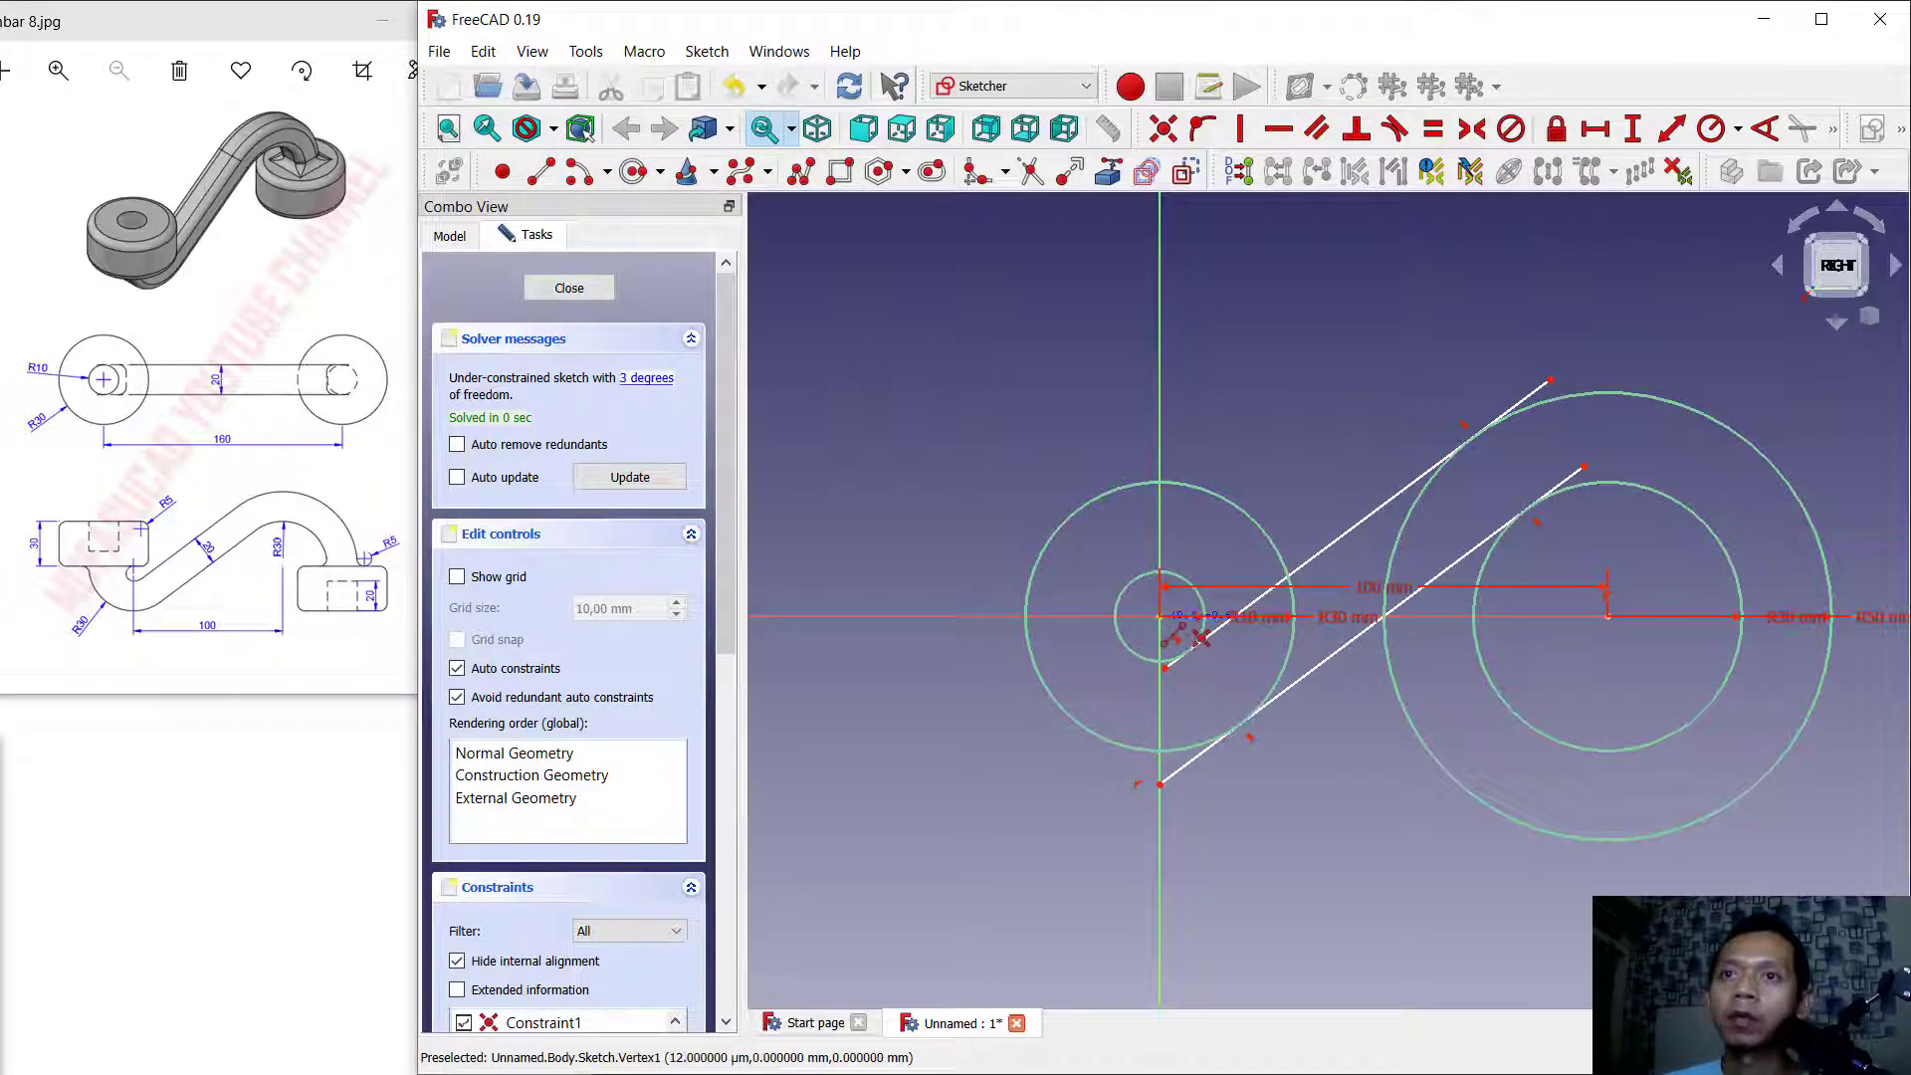
{"action": "left_click", "coordinate": [961, 616]}
{"action": "middle_click_drag", "start_coordinate": [1641, 647], "coordinate": [1498, 649]}
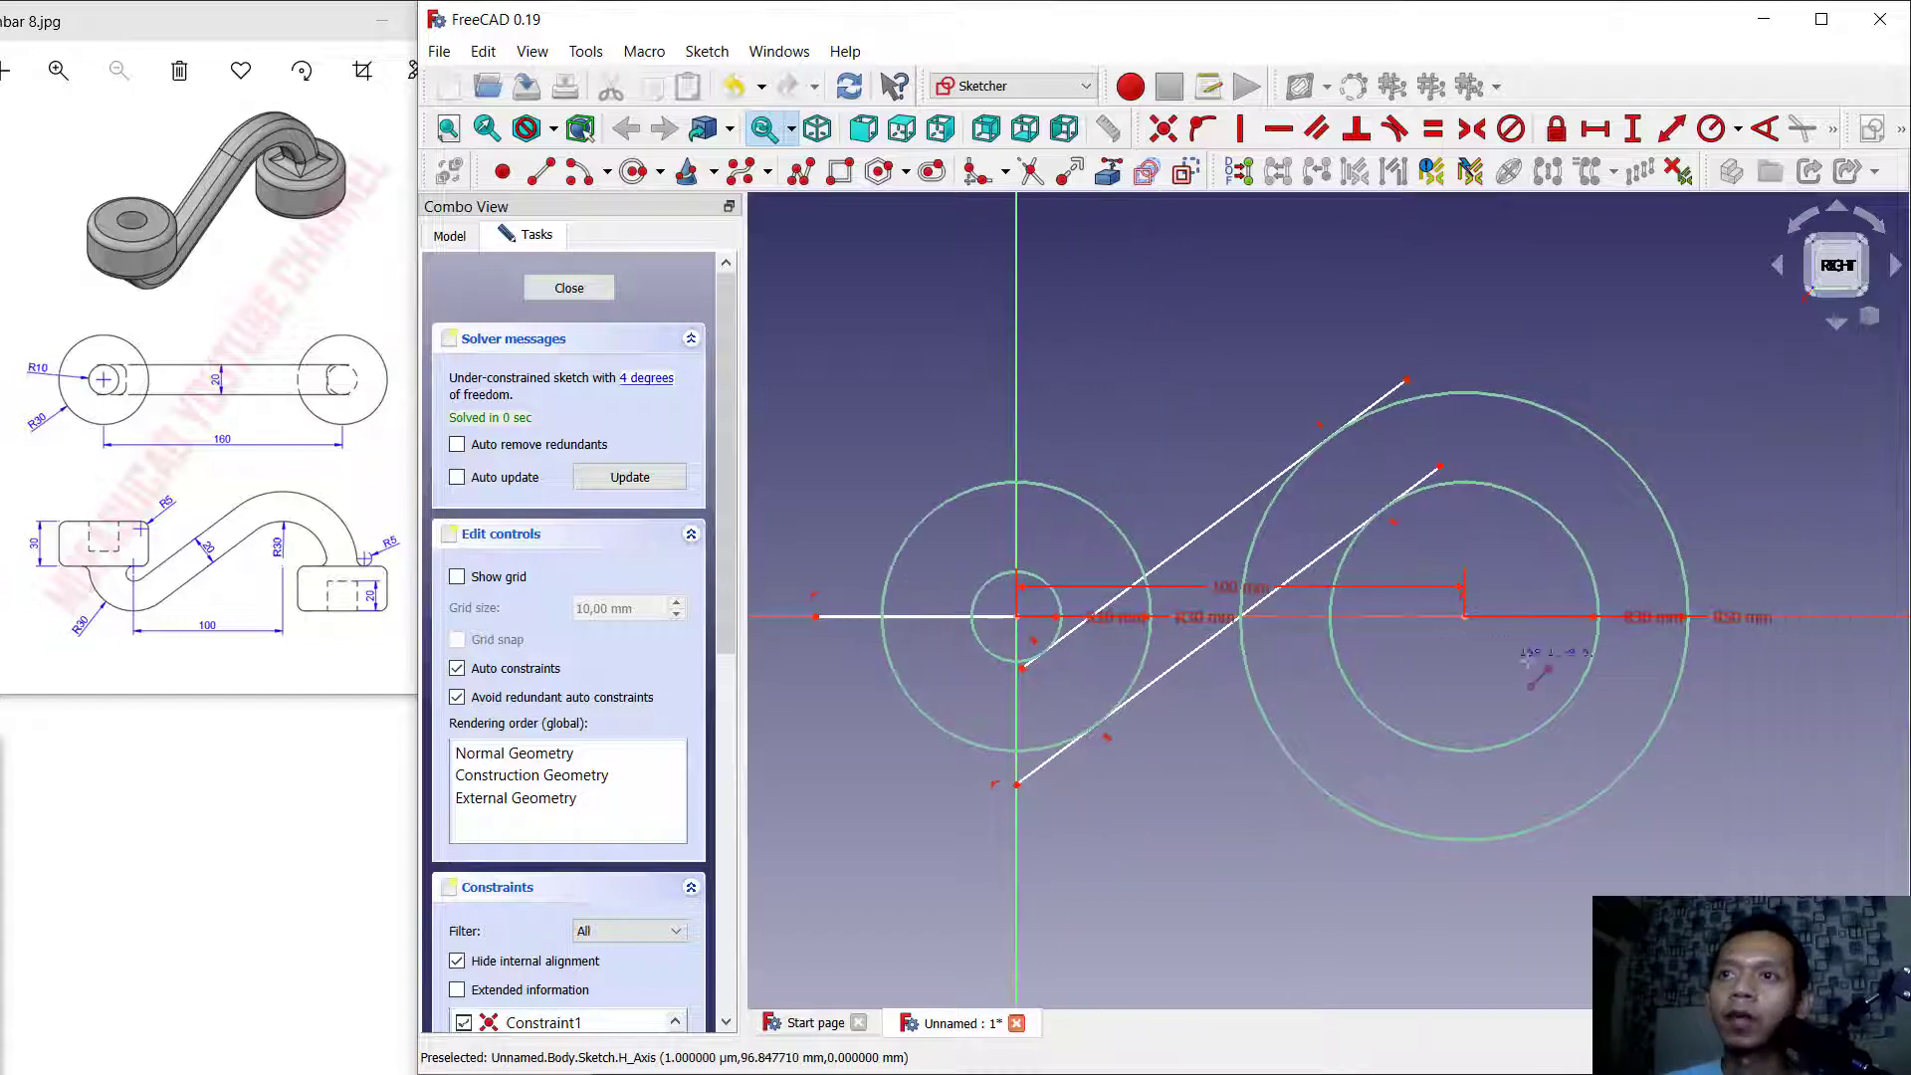
{"action": "left_click", "coordinate": [1465, 617]}
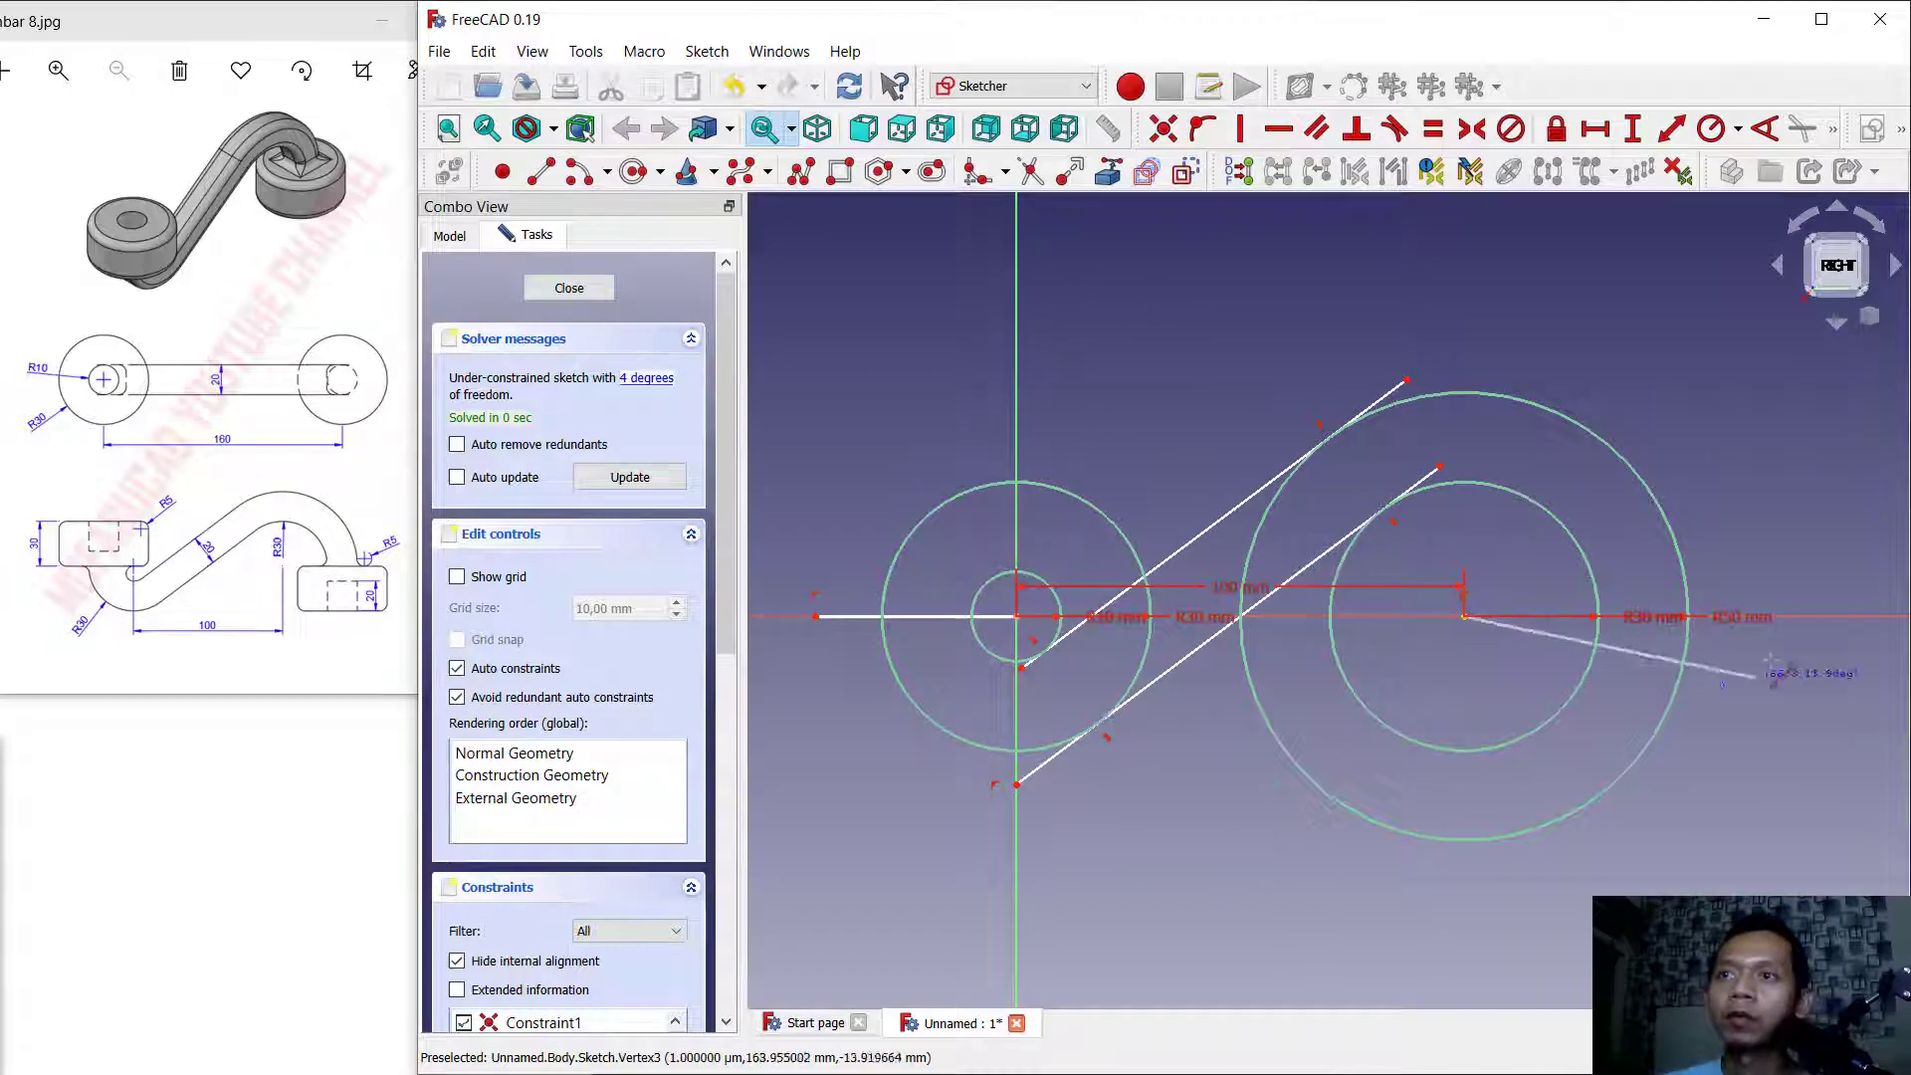
{"action": "left_click", "coordinate": [1811, 619]}
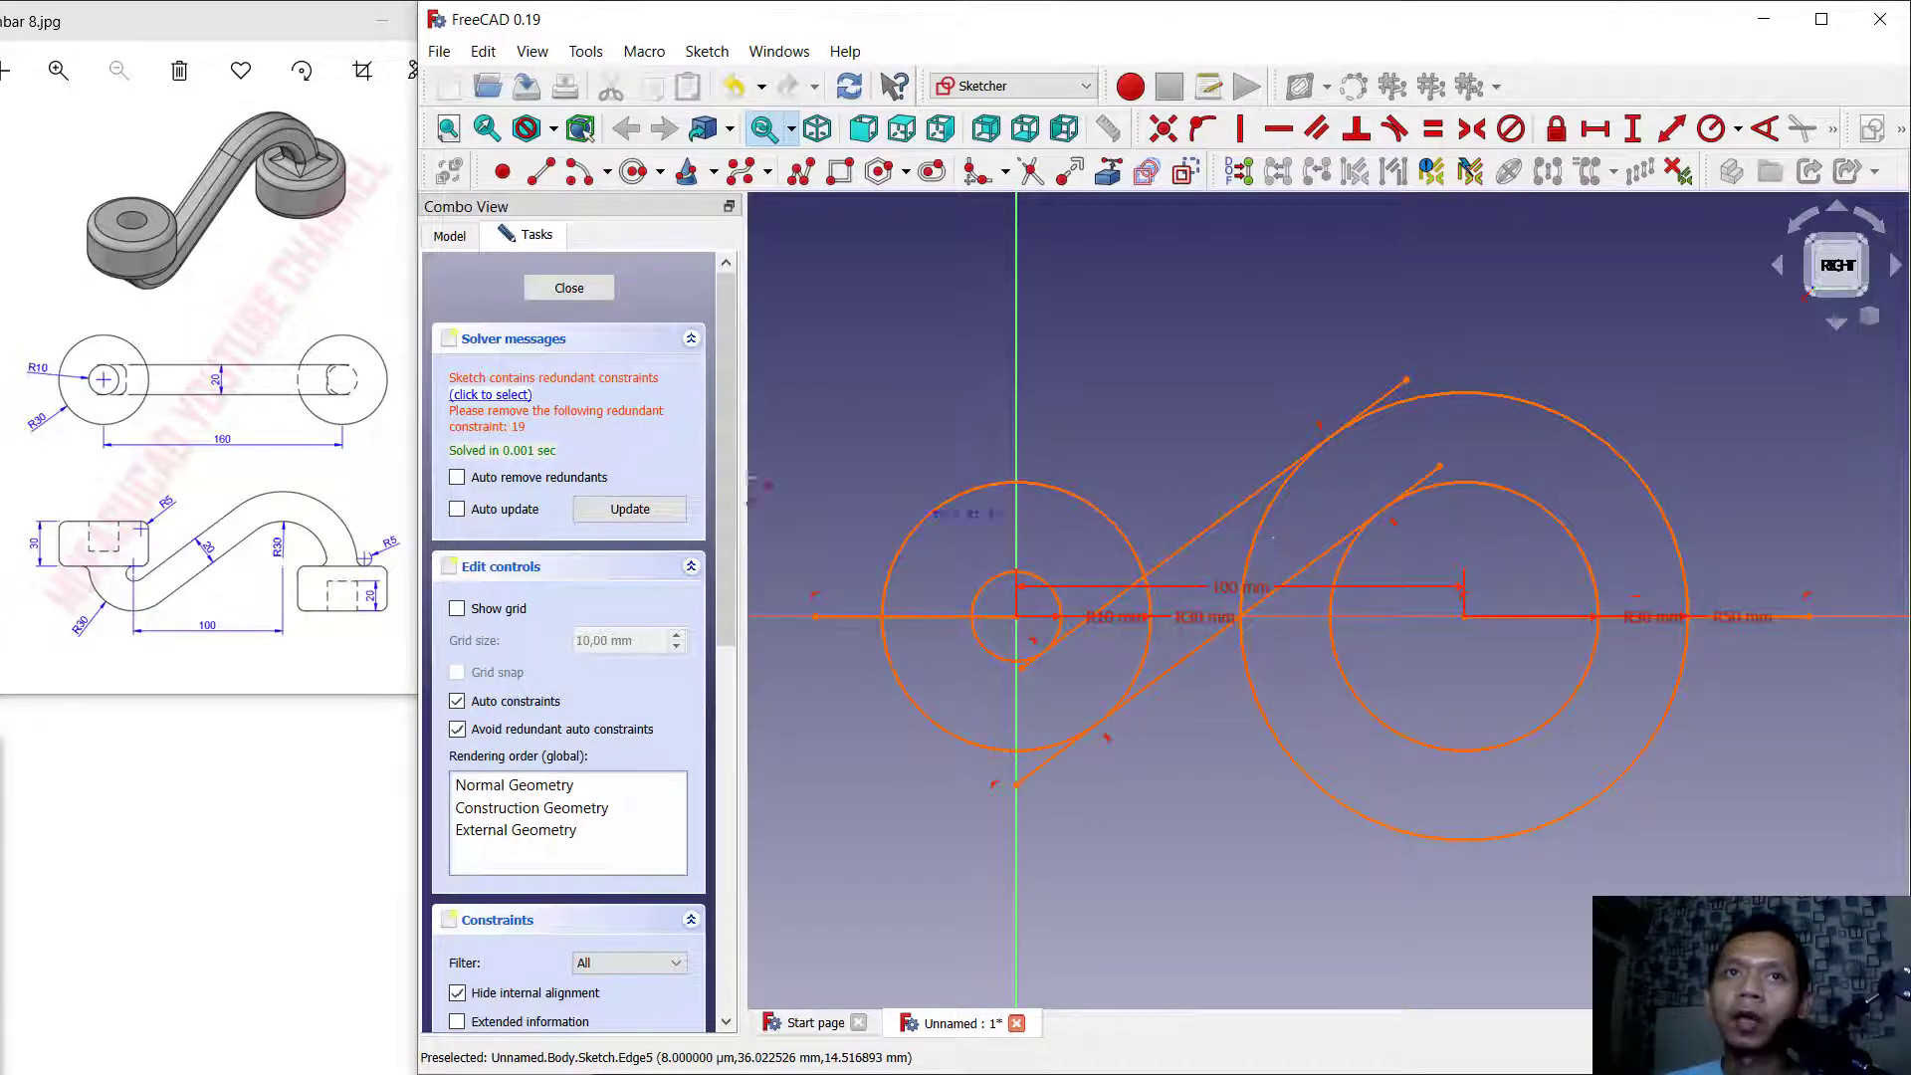
Delete the redundant tangency constraint from the sketch.
{"action": "left_click", "coordinate": [502, 395]}
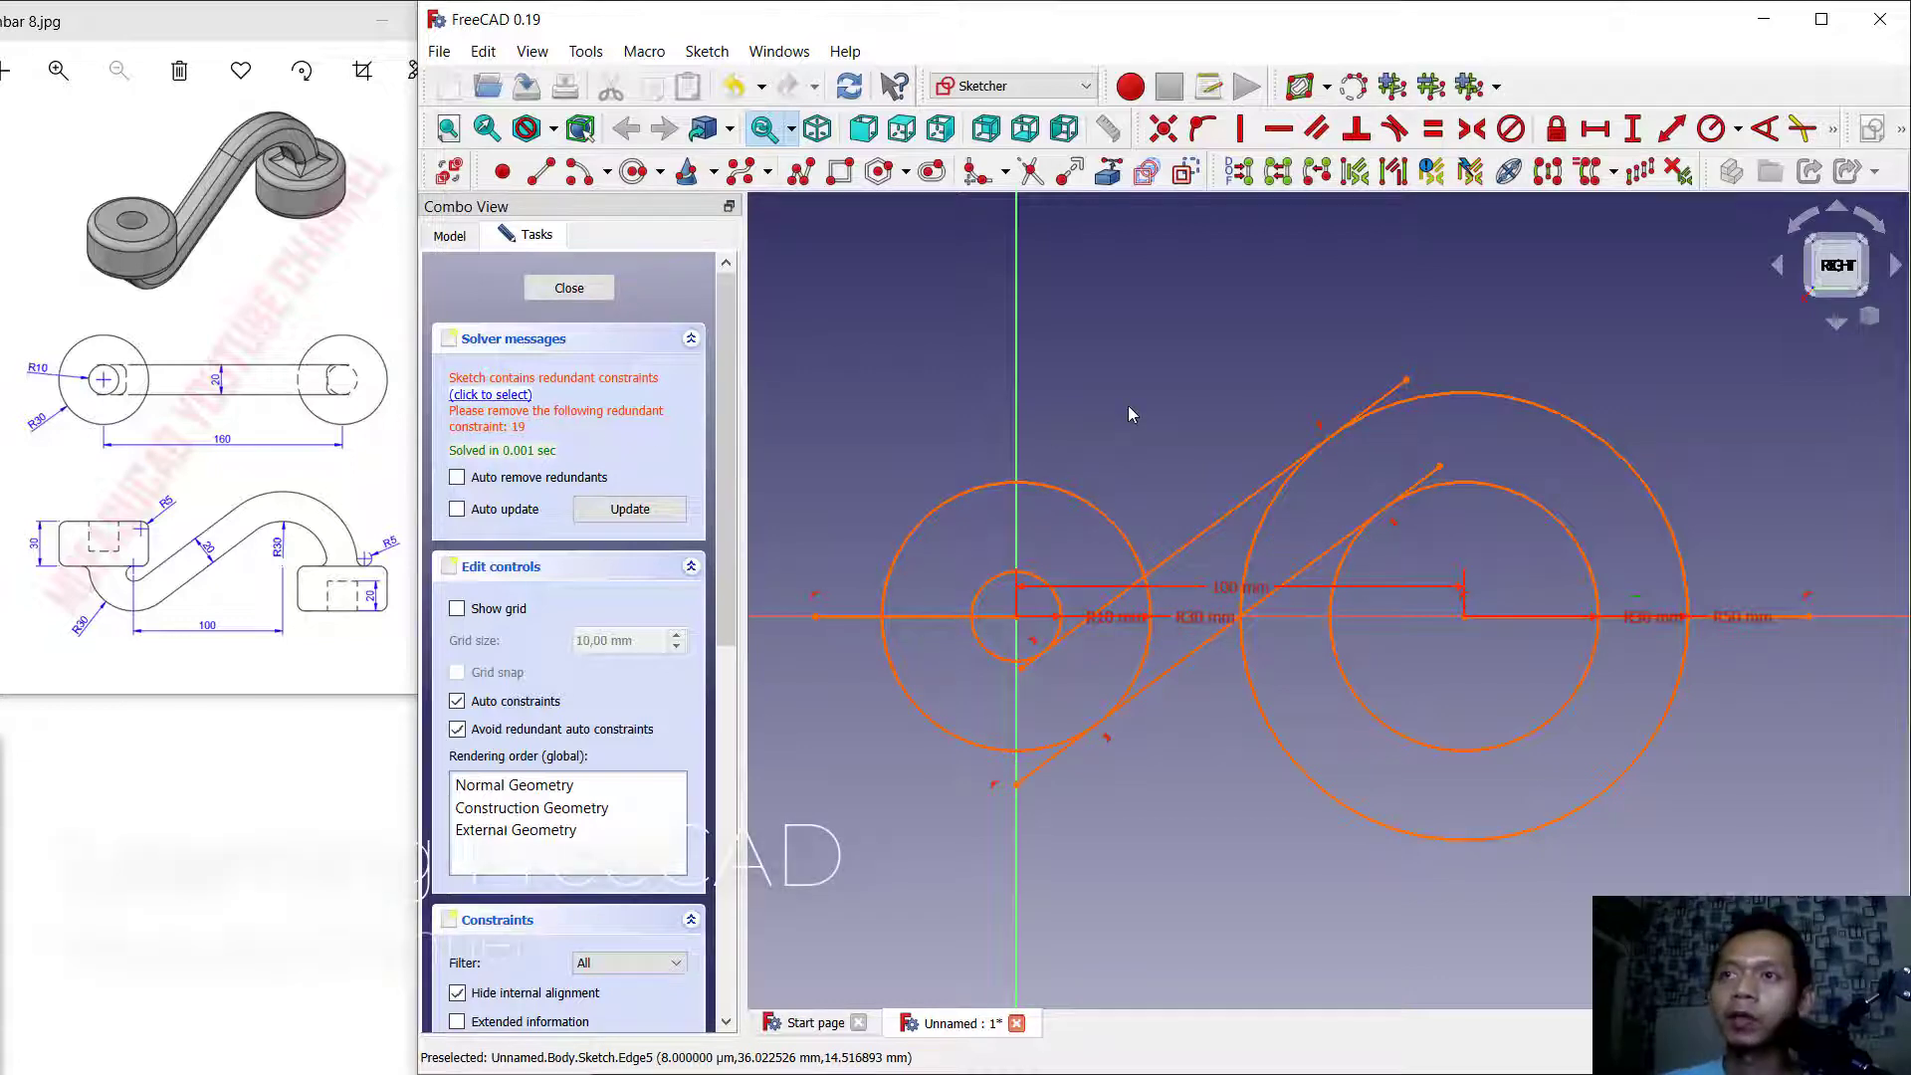
{"action": "key", "text": "Delete"}
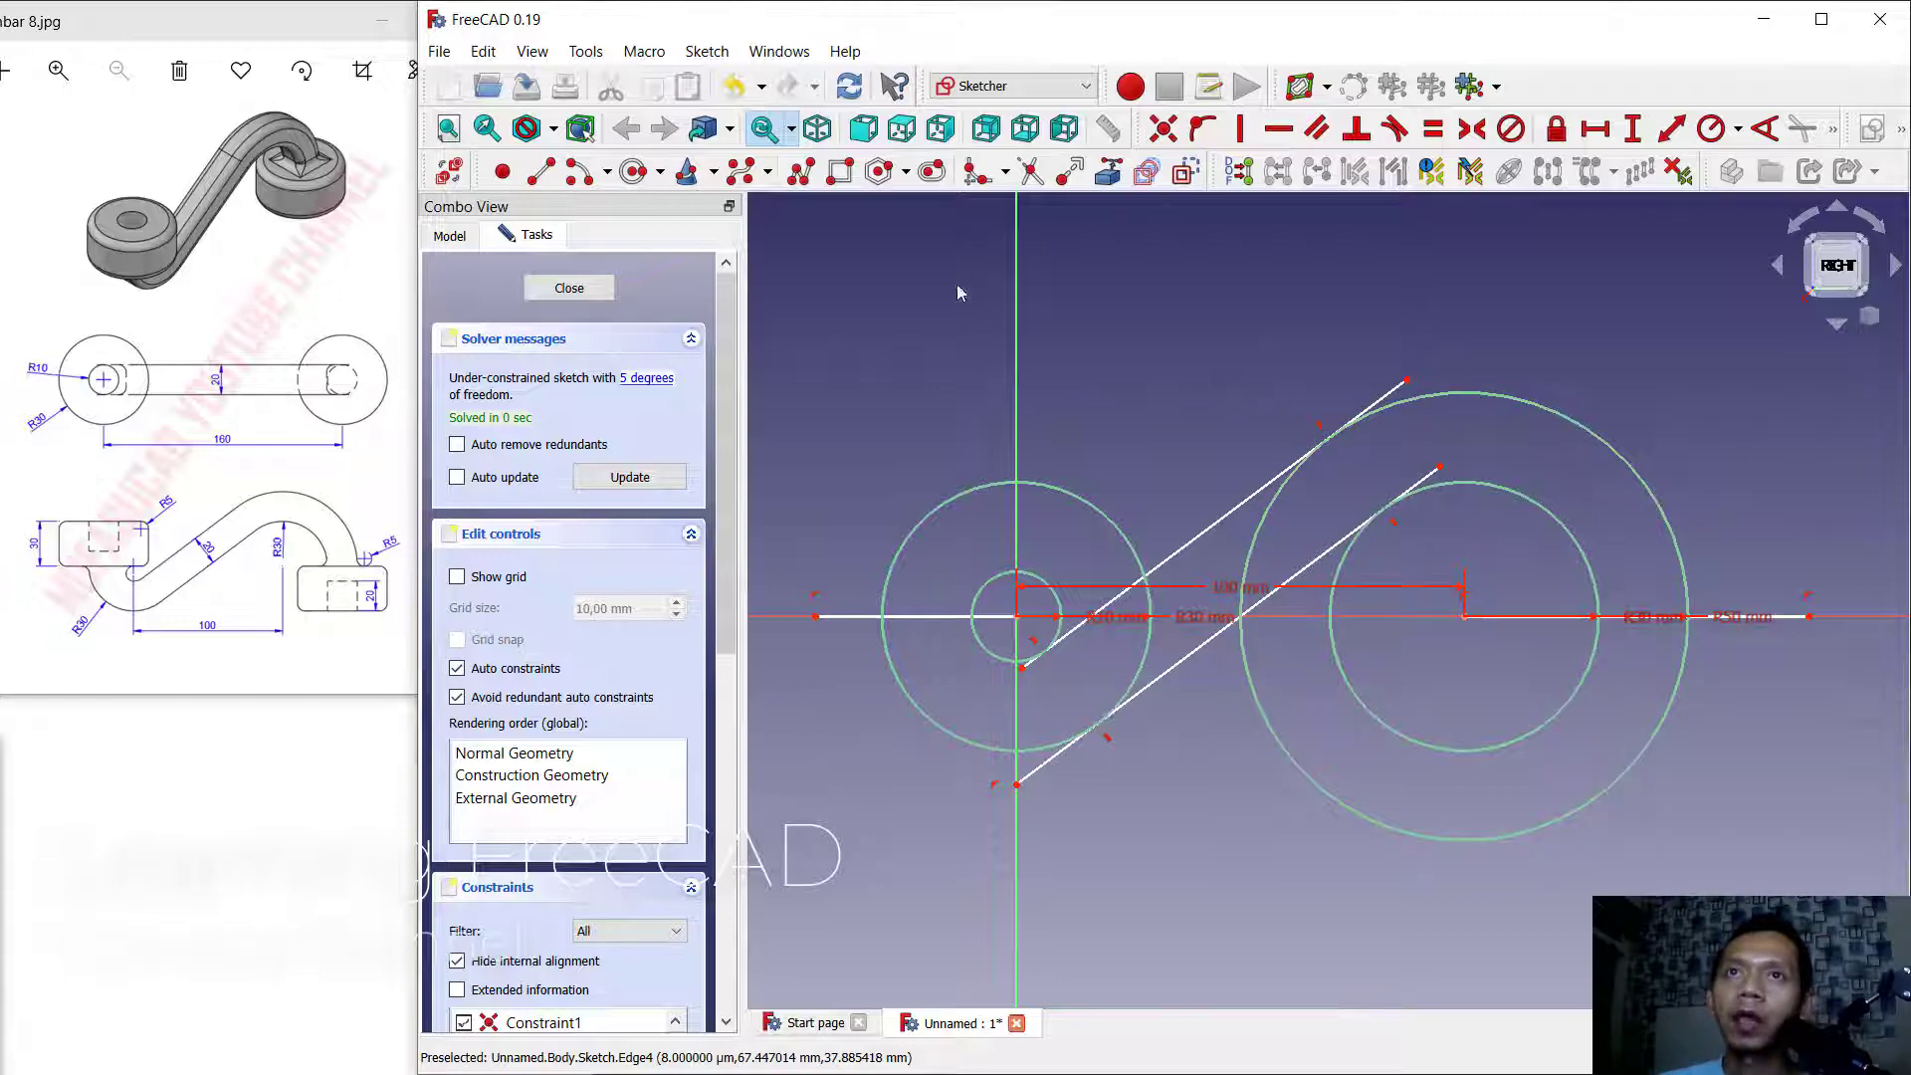
{"action": "left_click", "coordinate": [1031, 175]}
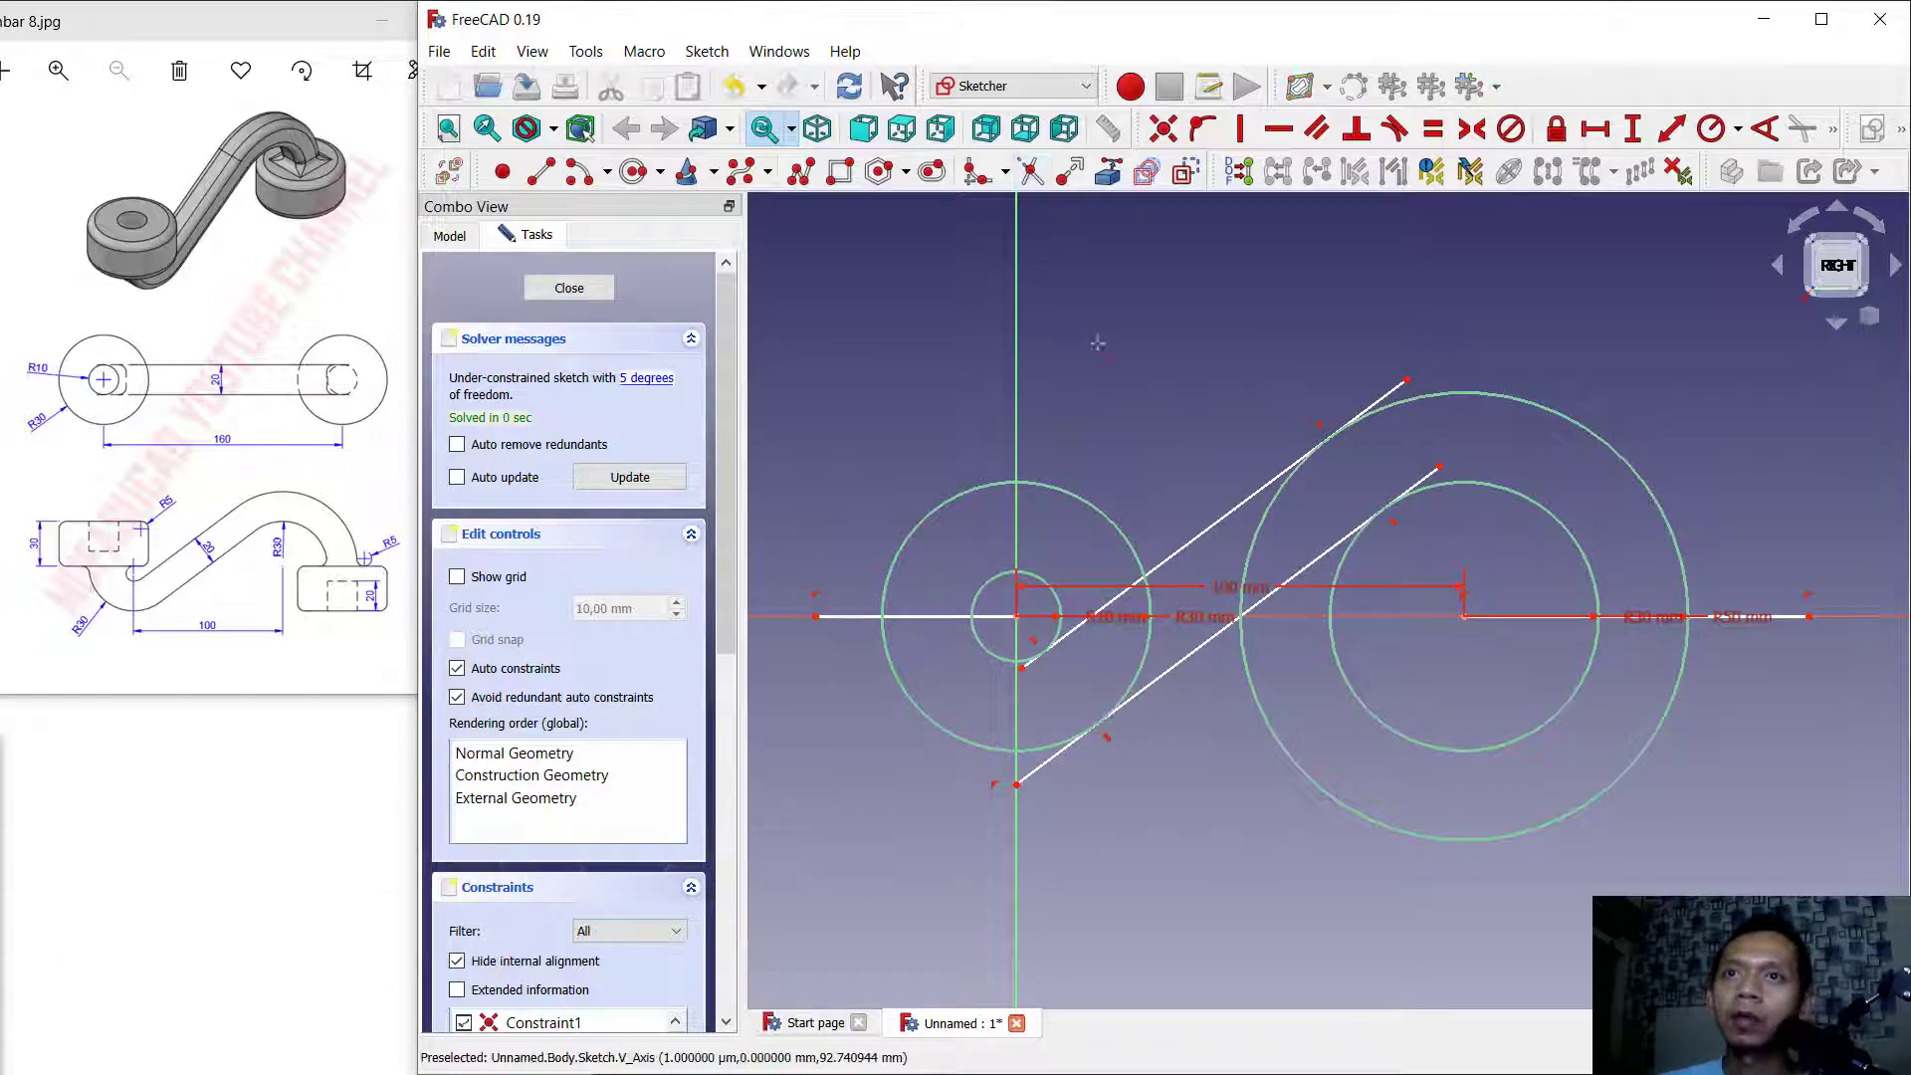
Trim the diagonal line ends, both axis line pieces, and the inner right circle's lower half.
{"action": "left_click", "coordinate": [1044, 678]}
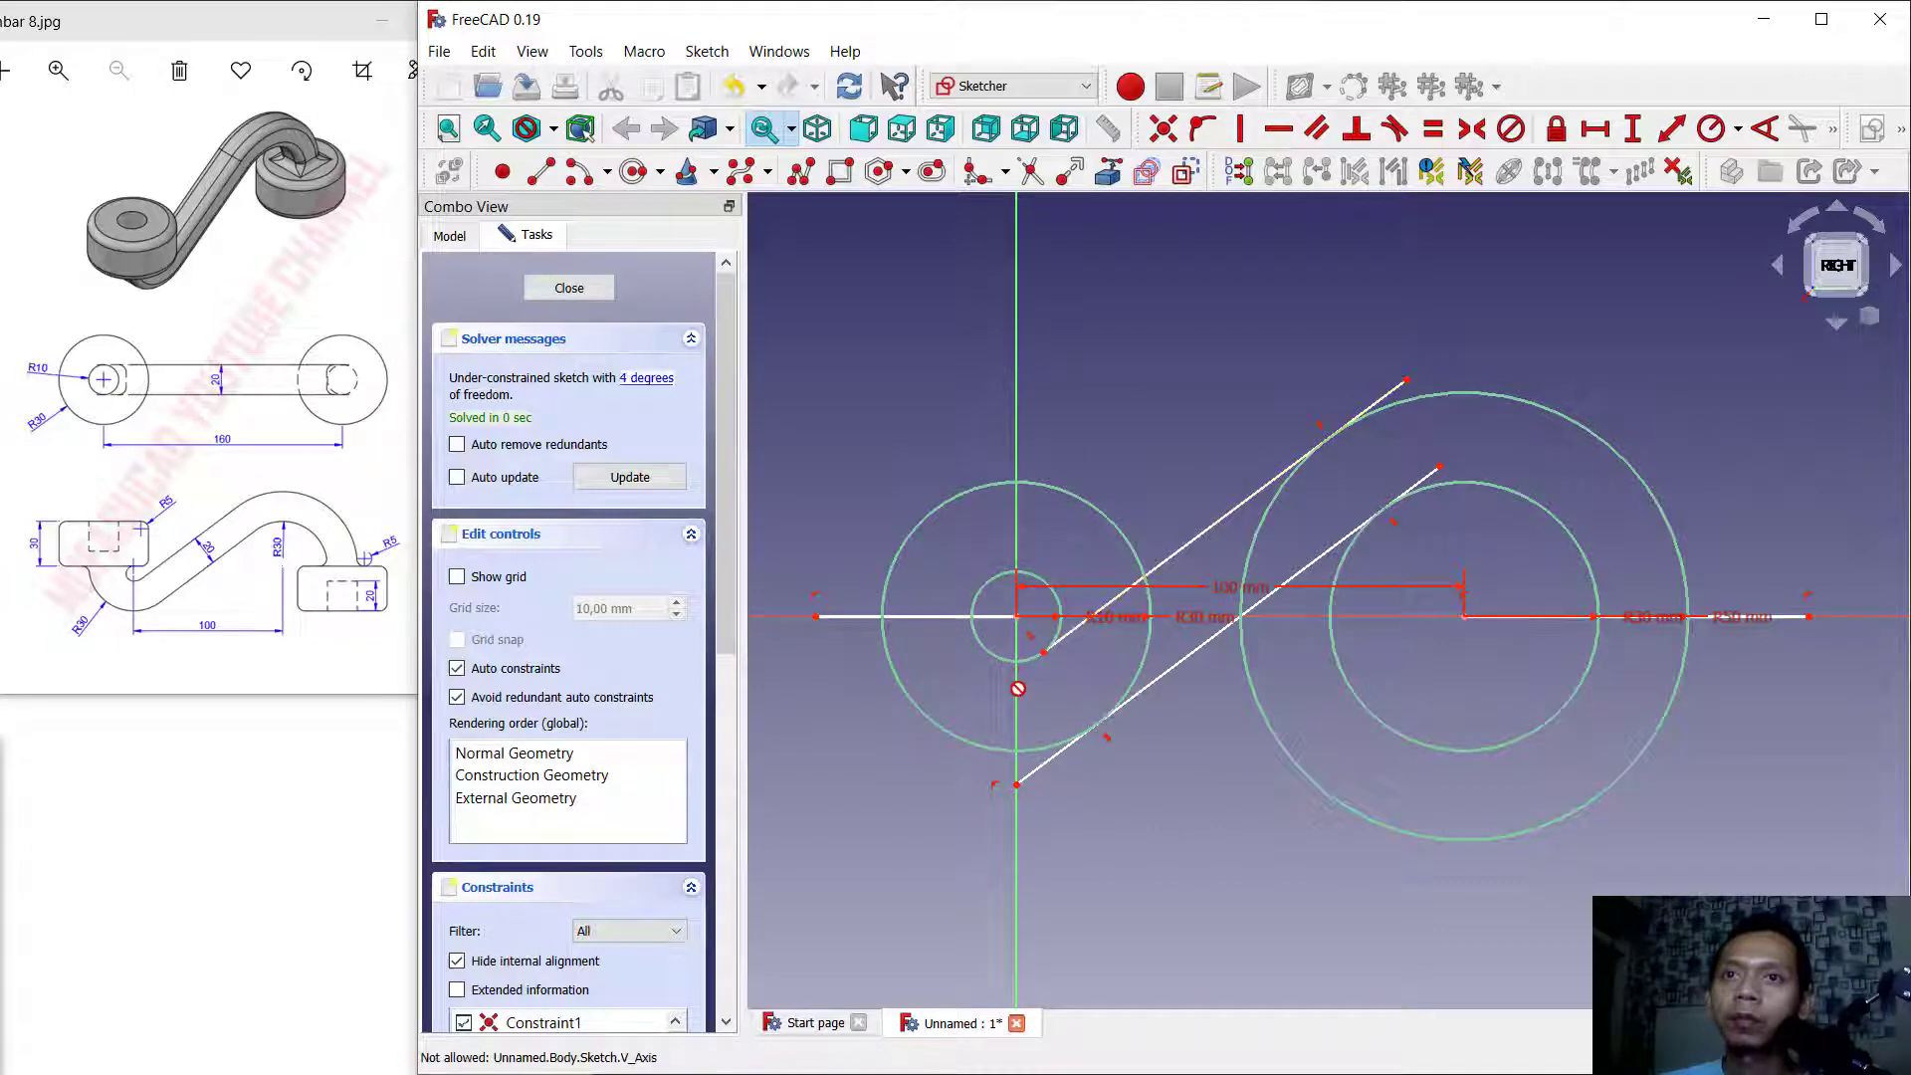
{"action": "left_click", "coordinate": [852, 618]}
{"action": "left_click", "coordinate": [998, 618]}
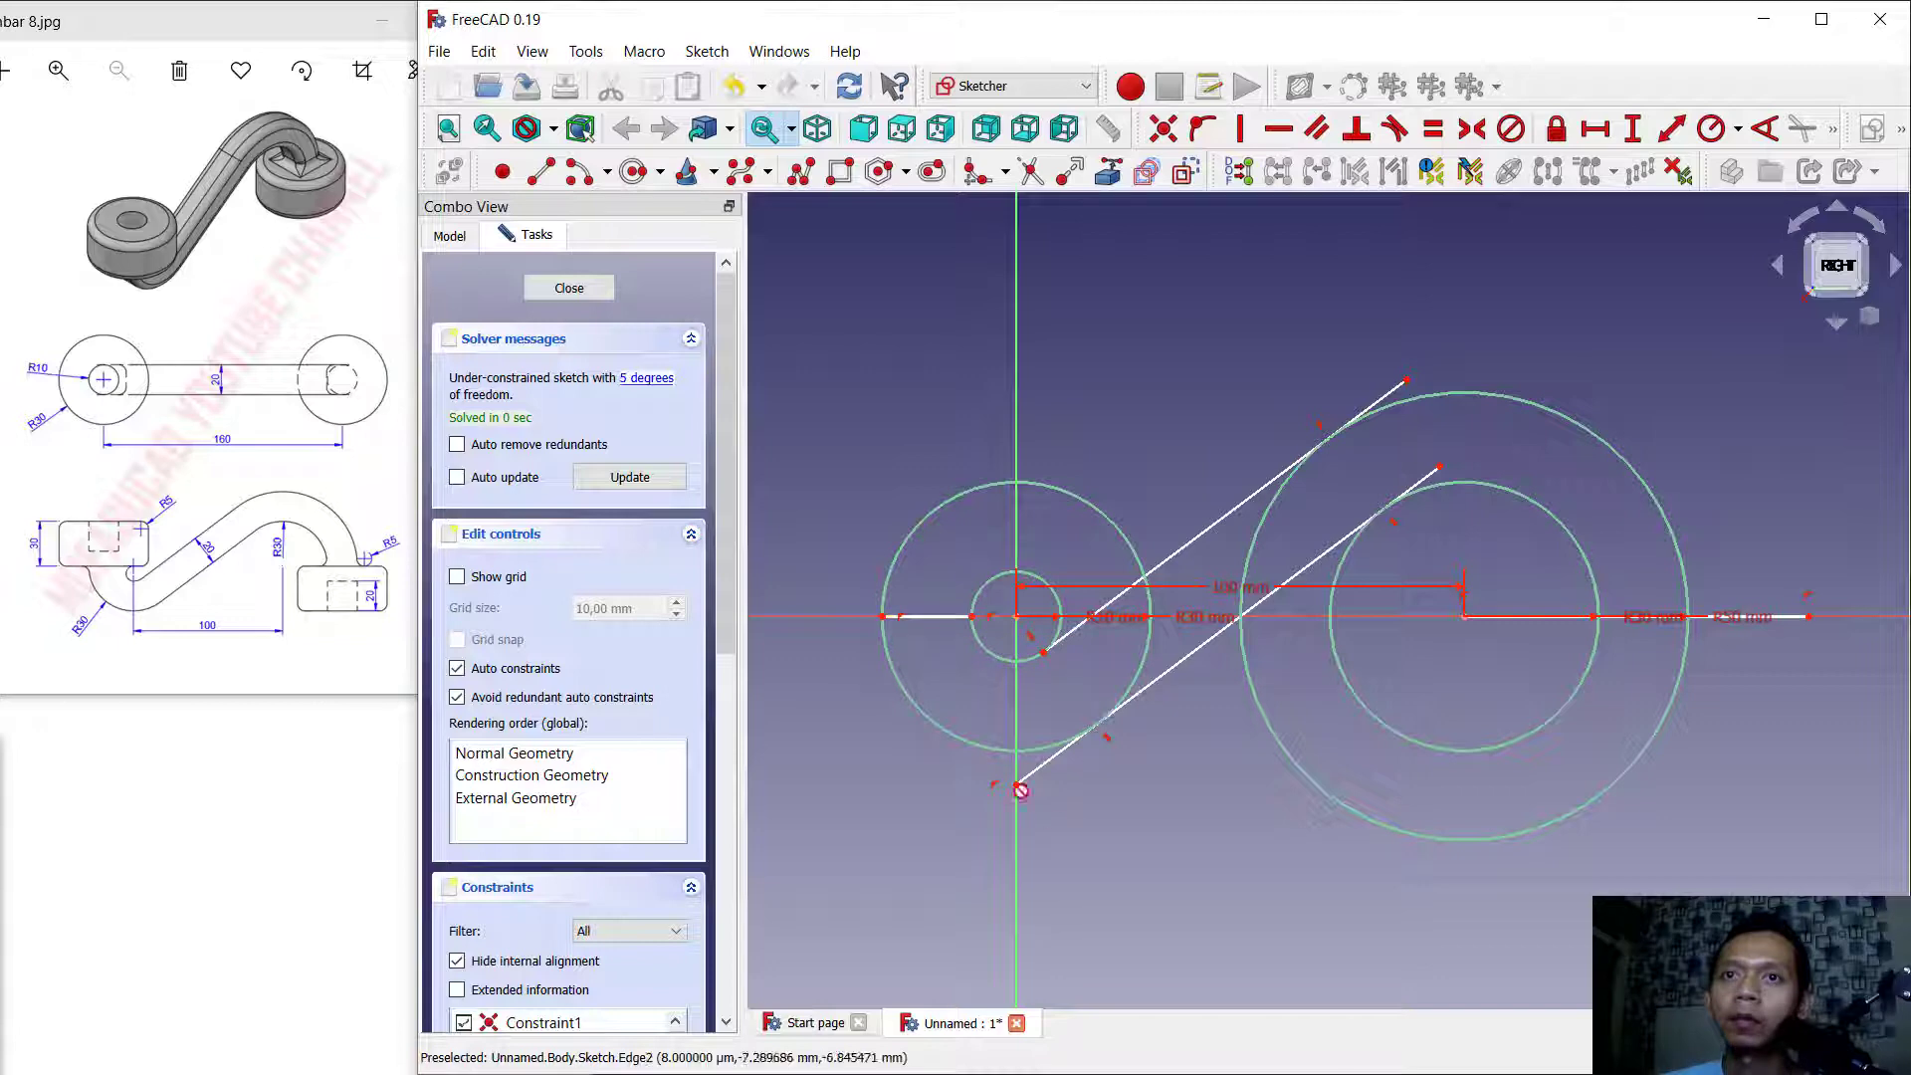
{"action": "left_click", "coordinate": [1057, 754]}
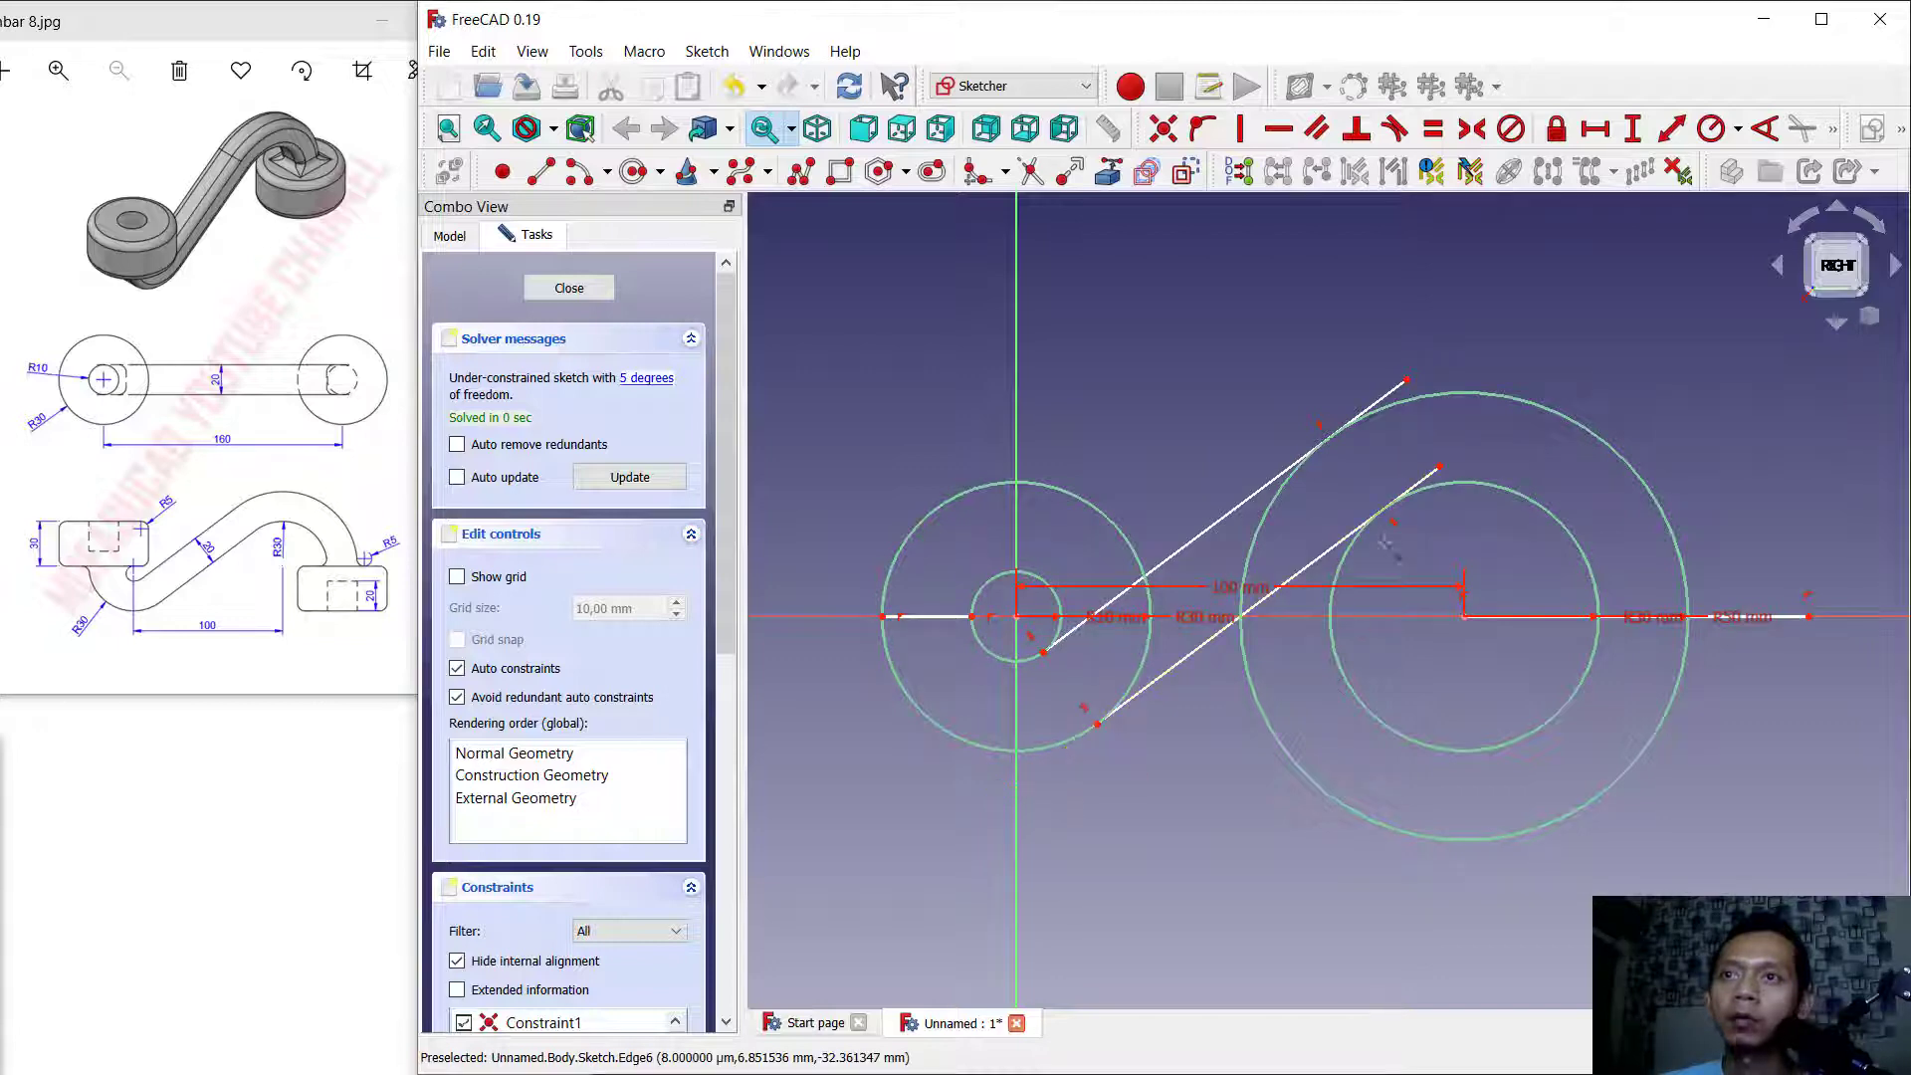
{"action": "left_click", "coordinate": [1431, 482]}
{"action": "left_click", "coordinate": [1393, 394]}
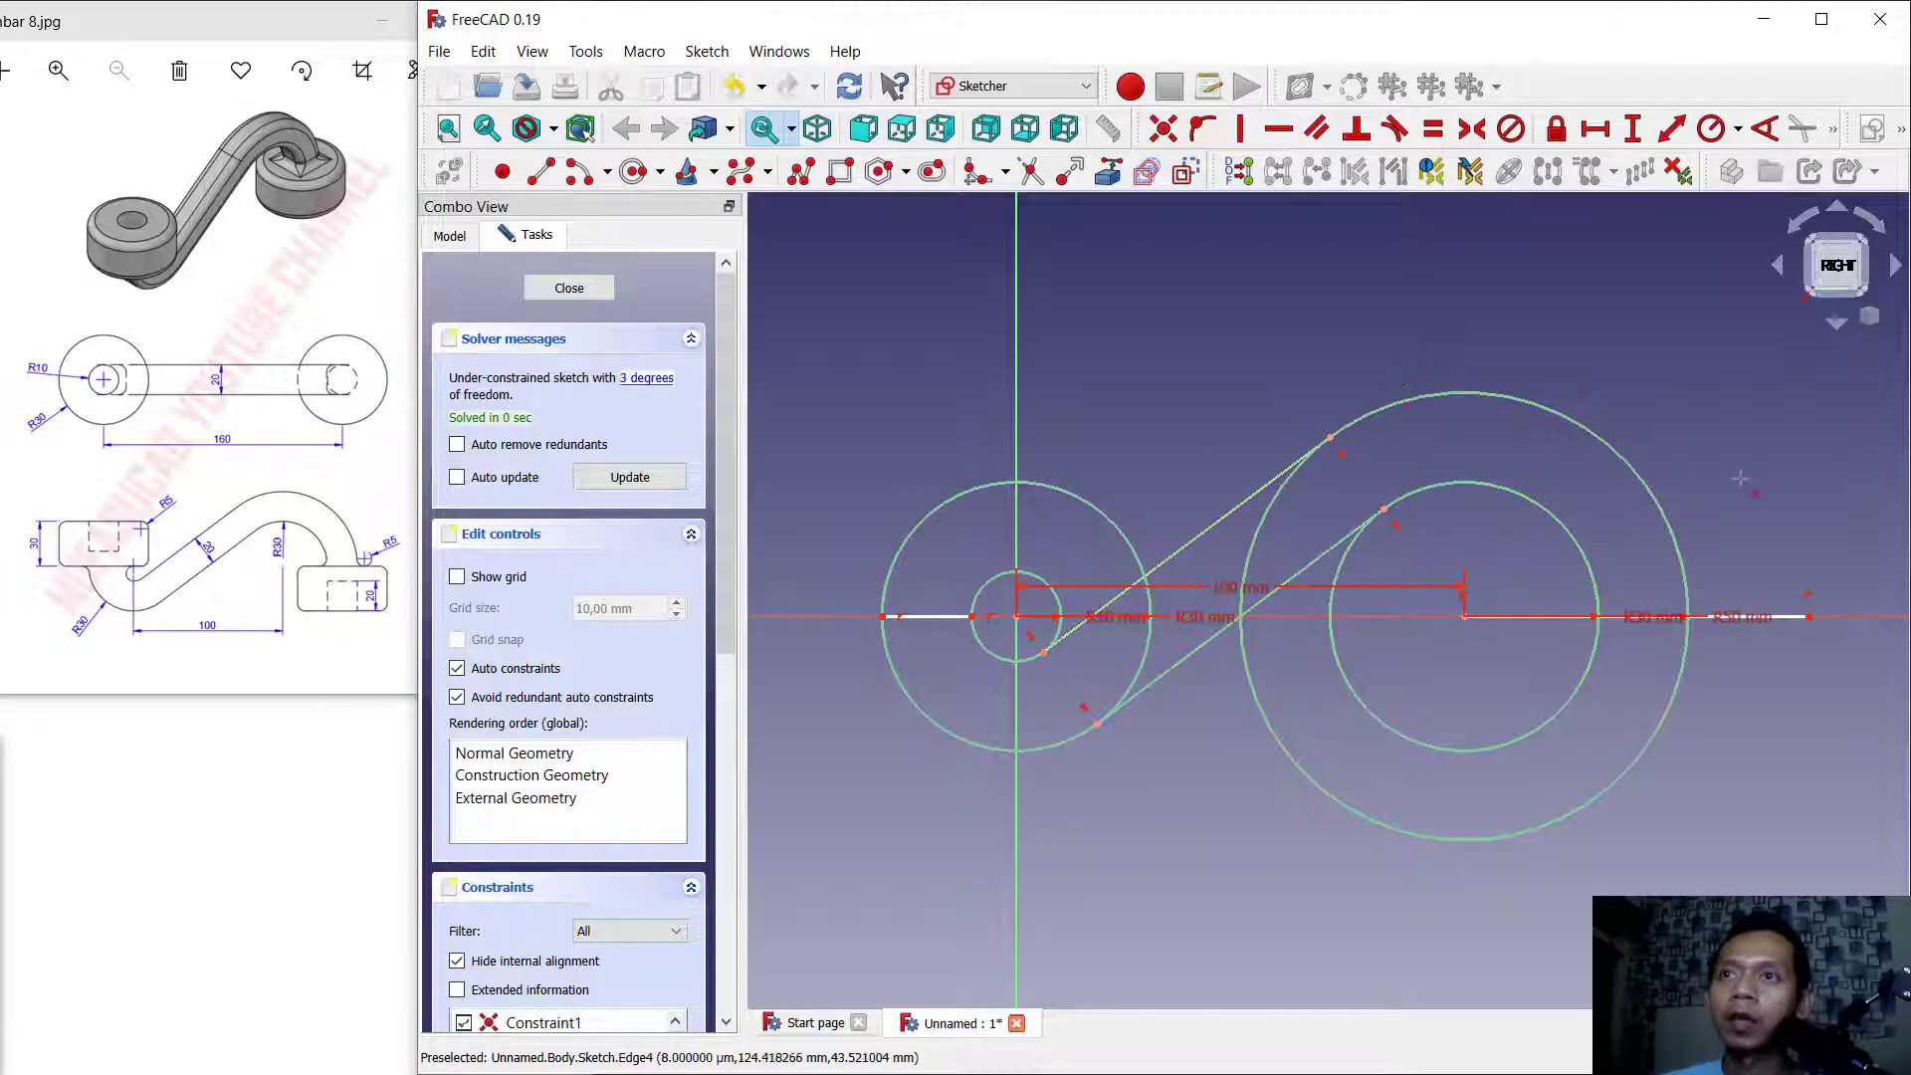
{"action": "left_click", "coordinate": [1774, 614]}
{"action": "left_click", "coordinate": [1531, 618]}
{"action": "left_click", "coordinate": [1405, 745]}
{"action": "left_click", "coordinate": [1260, 537]}
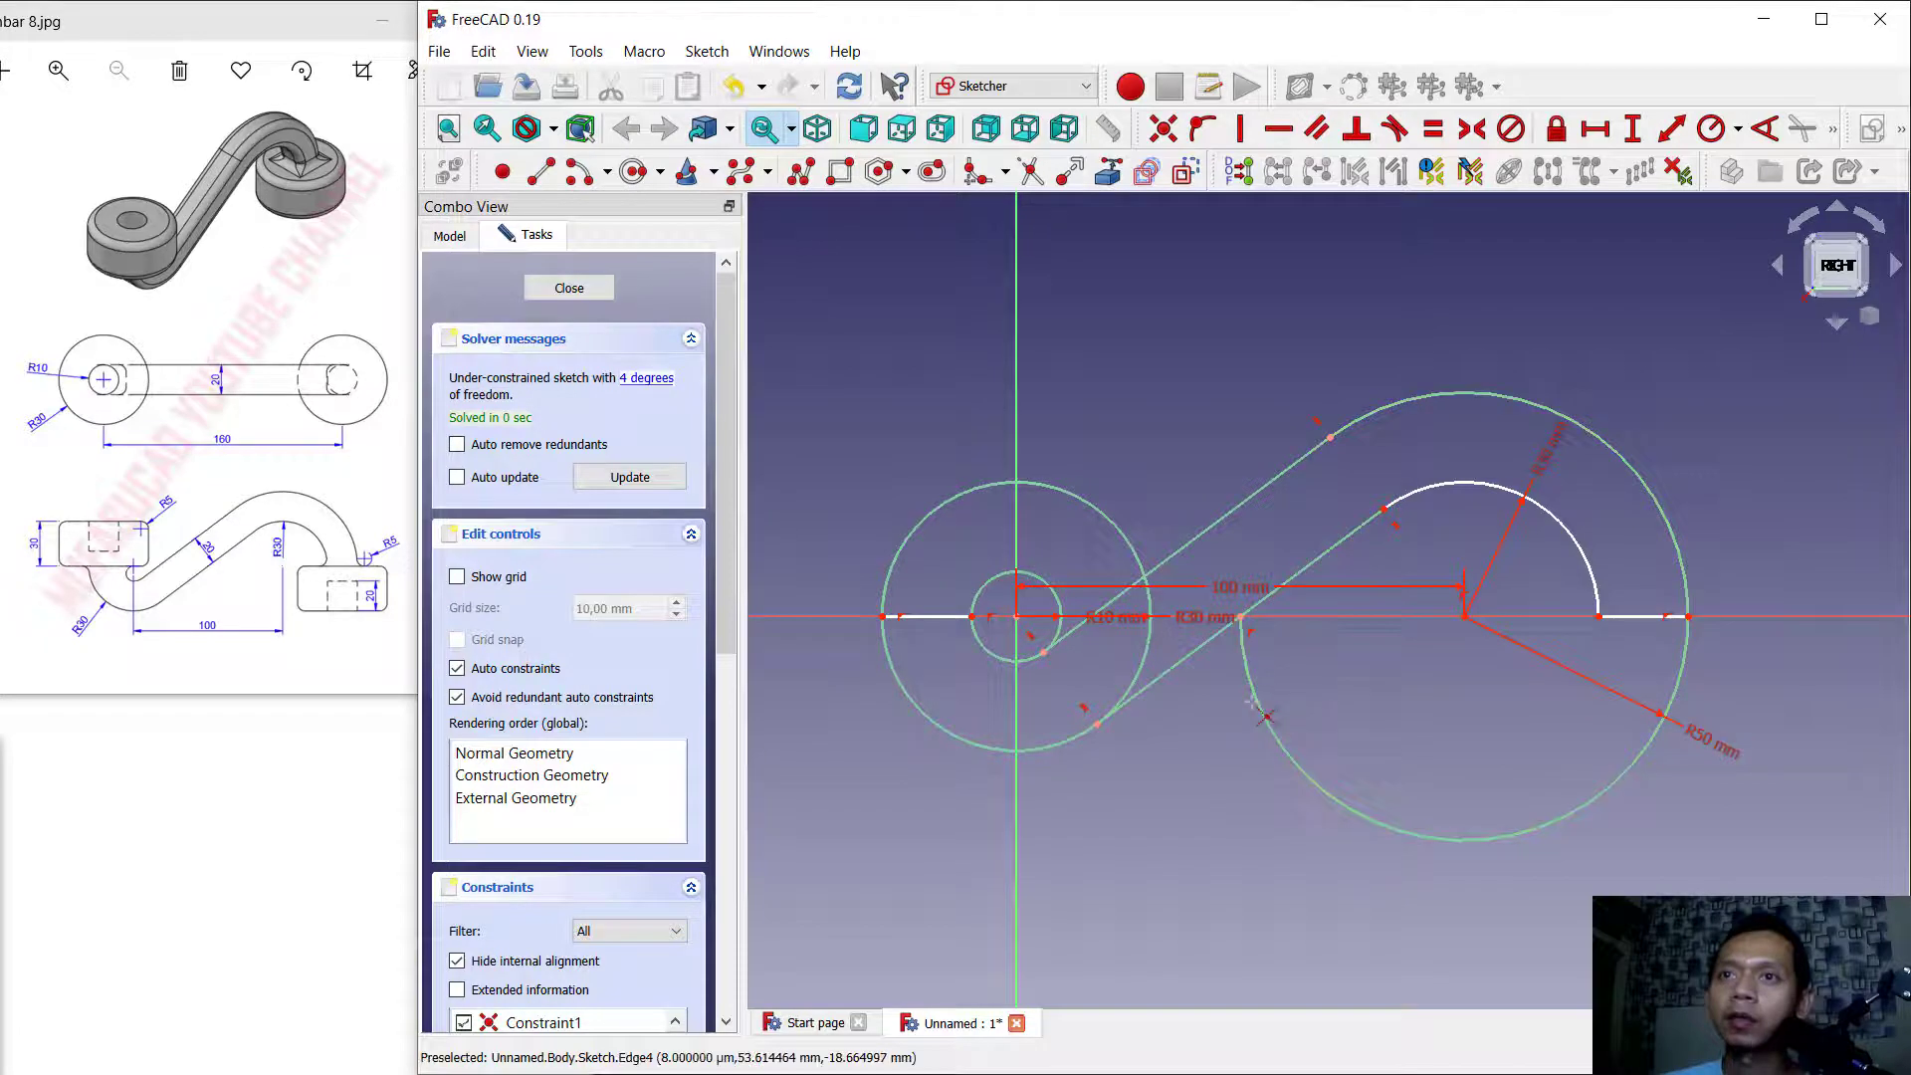
Trim the leftover arcs of both end circles into an S-shaped outline and close the sketch.
{"action": "left_click", "coordinate": [1031, 173]}
{"action": "left_click", "coordinate": [1252, 677]}
{"action": "left_click", "coordinate": [1147, 597]}
{"action": "left_click", "coordinate": [1073, 490]}
{"action": "left_click", "coordinate": [1046, 585]}
{"action": "middle_click_drag", "start_coordinate": [1224, 486], "coordinate": [1326, 468]}
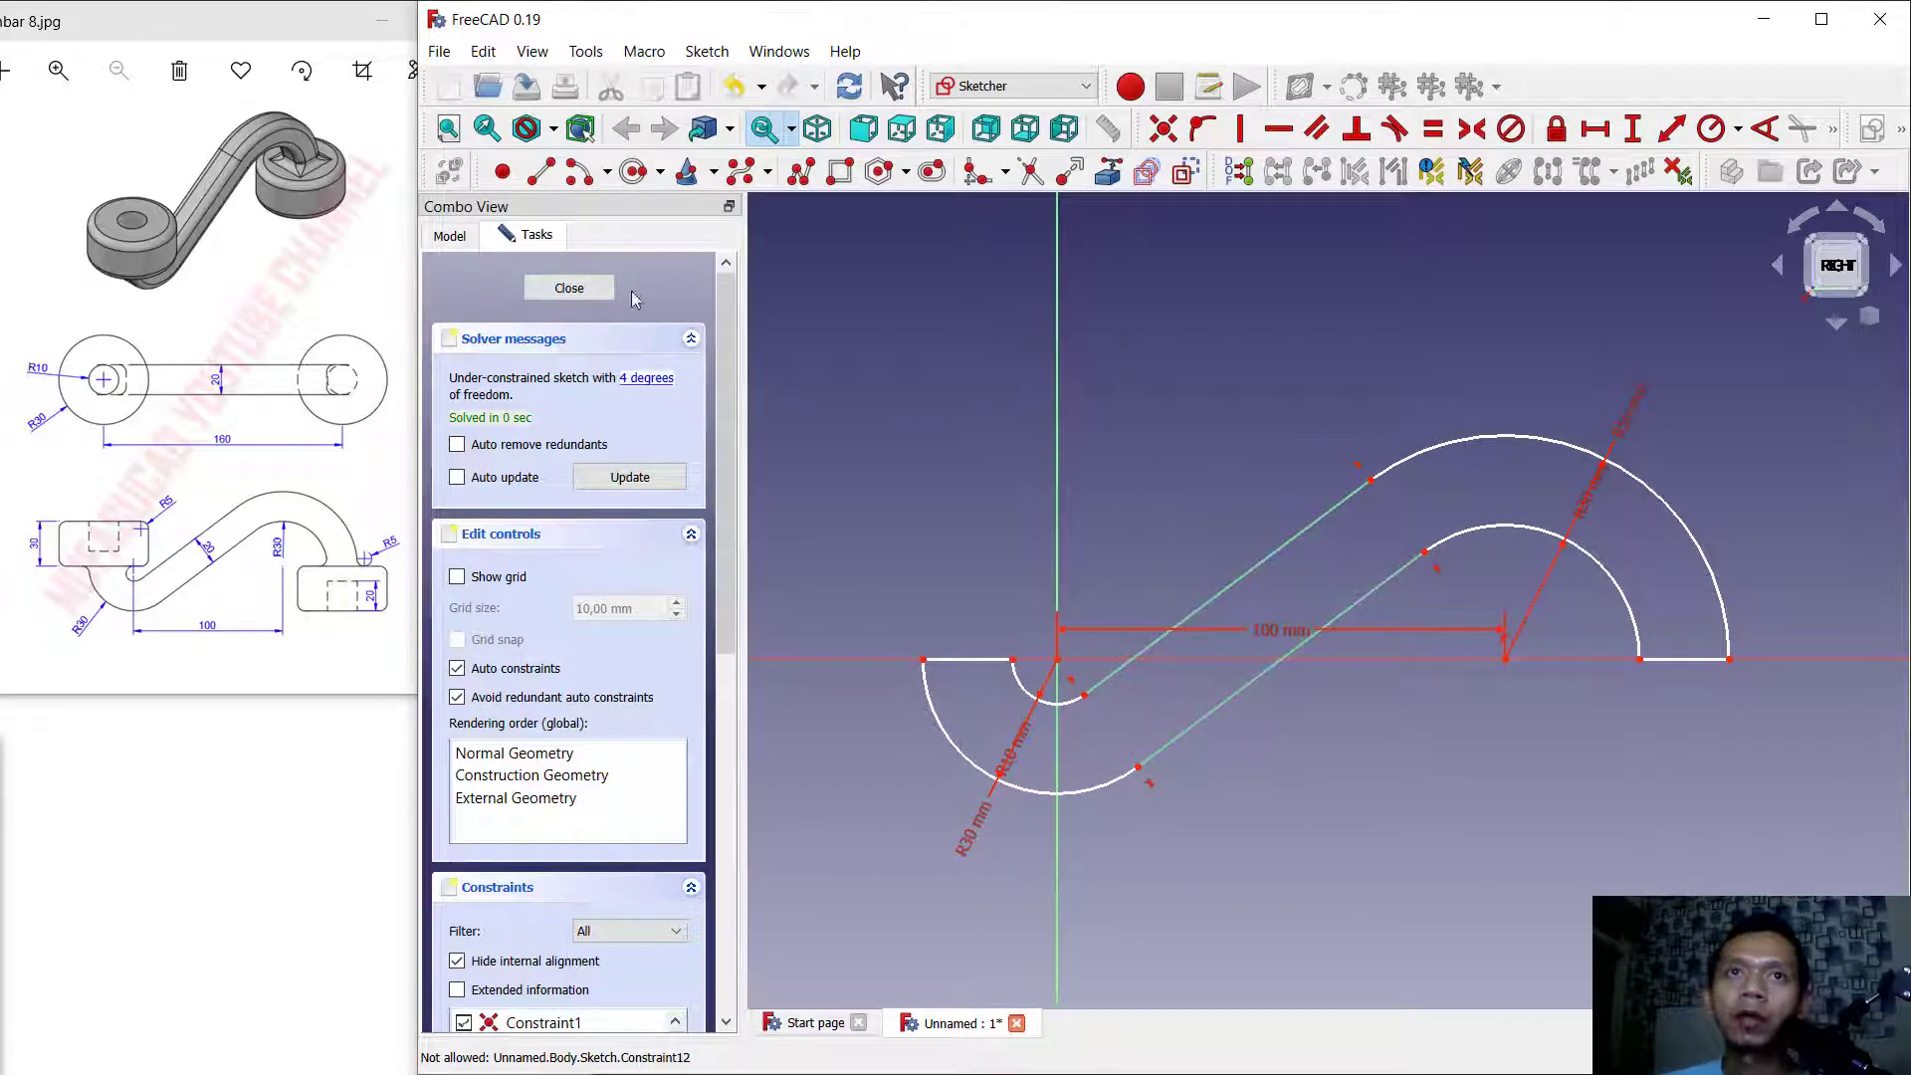
{"action": "left_click", "coordinate": [569, 288]}
Pad the S-shaped sketch with a length of 20 mm.
{"action": "scroll", "coordinate": [1345, 504], "scroll_direction": "down", "scroll_amount": 3}
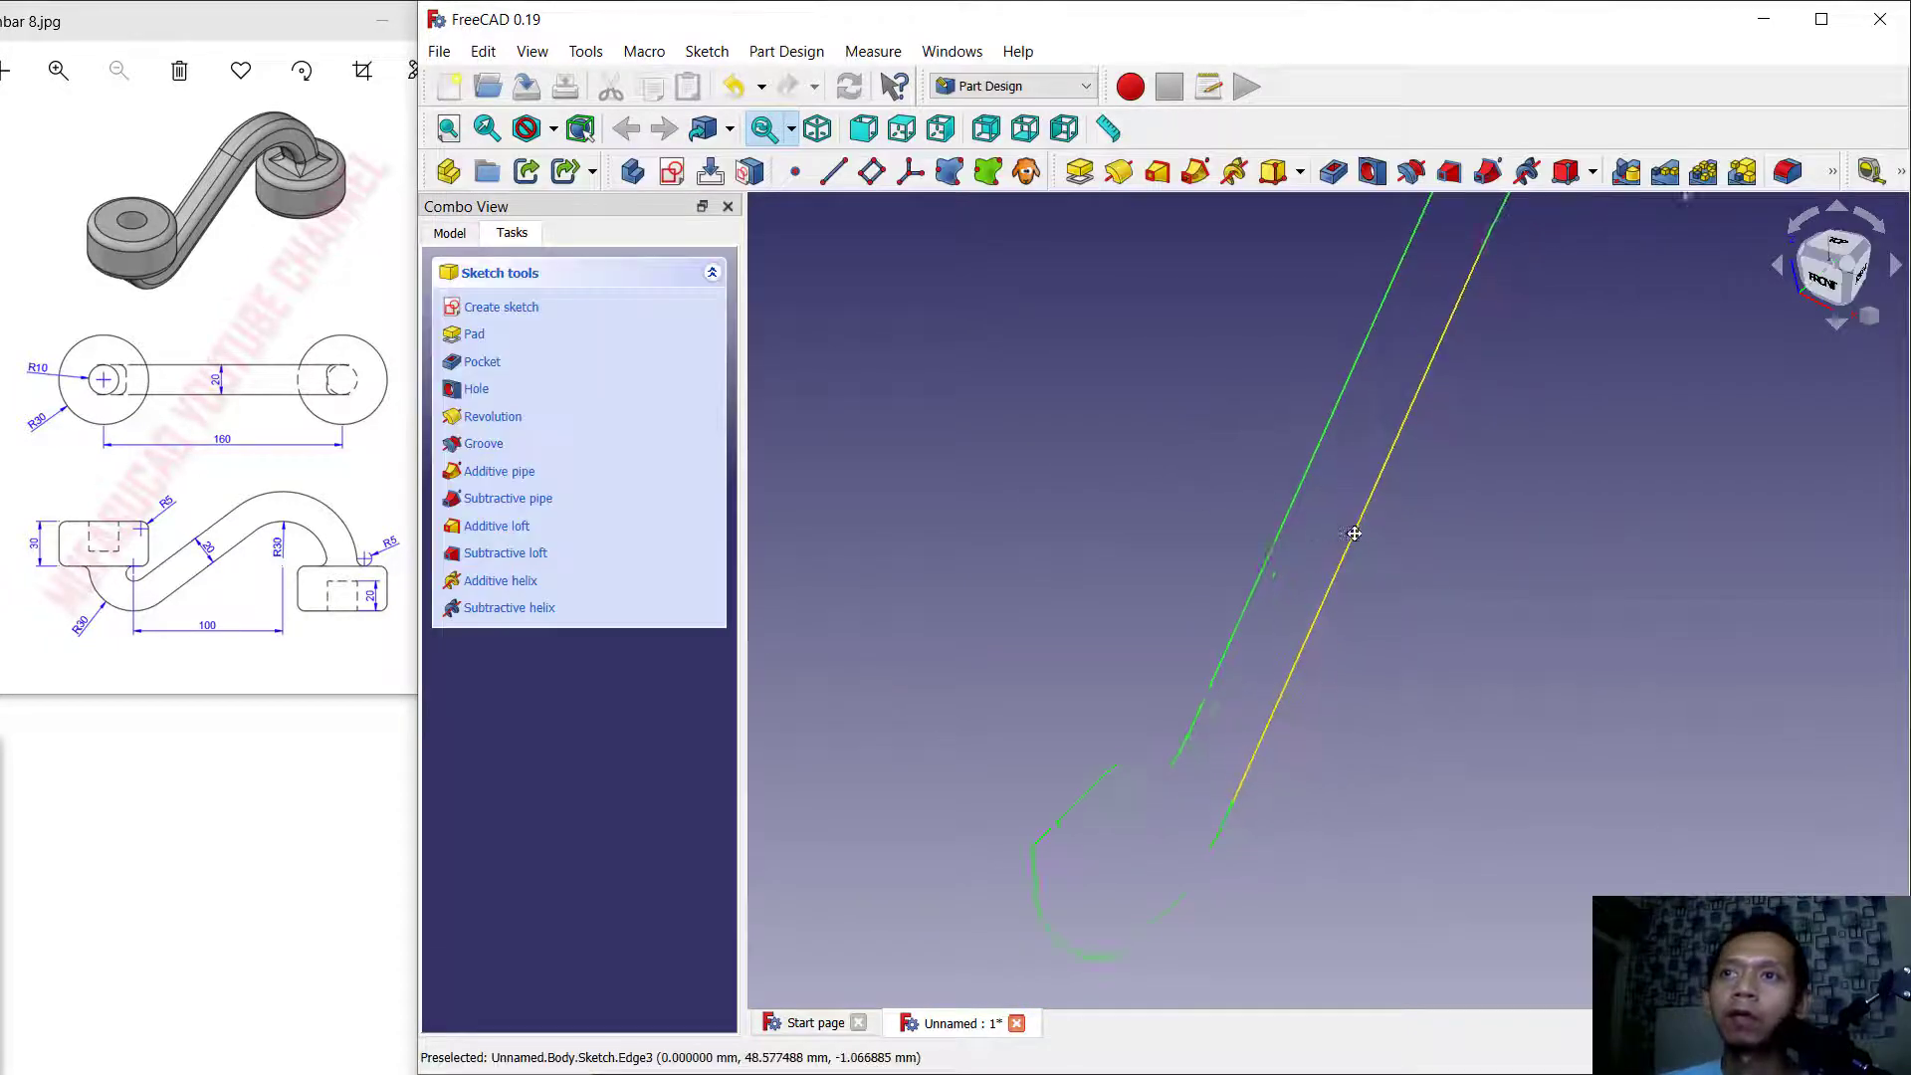
{"action": "middle_click_drag", "start_coordinate": [1523, 469], "coordinate": [1518, 494]}
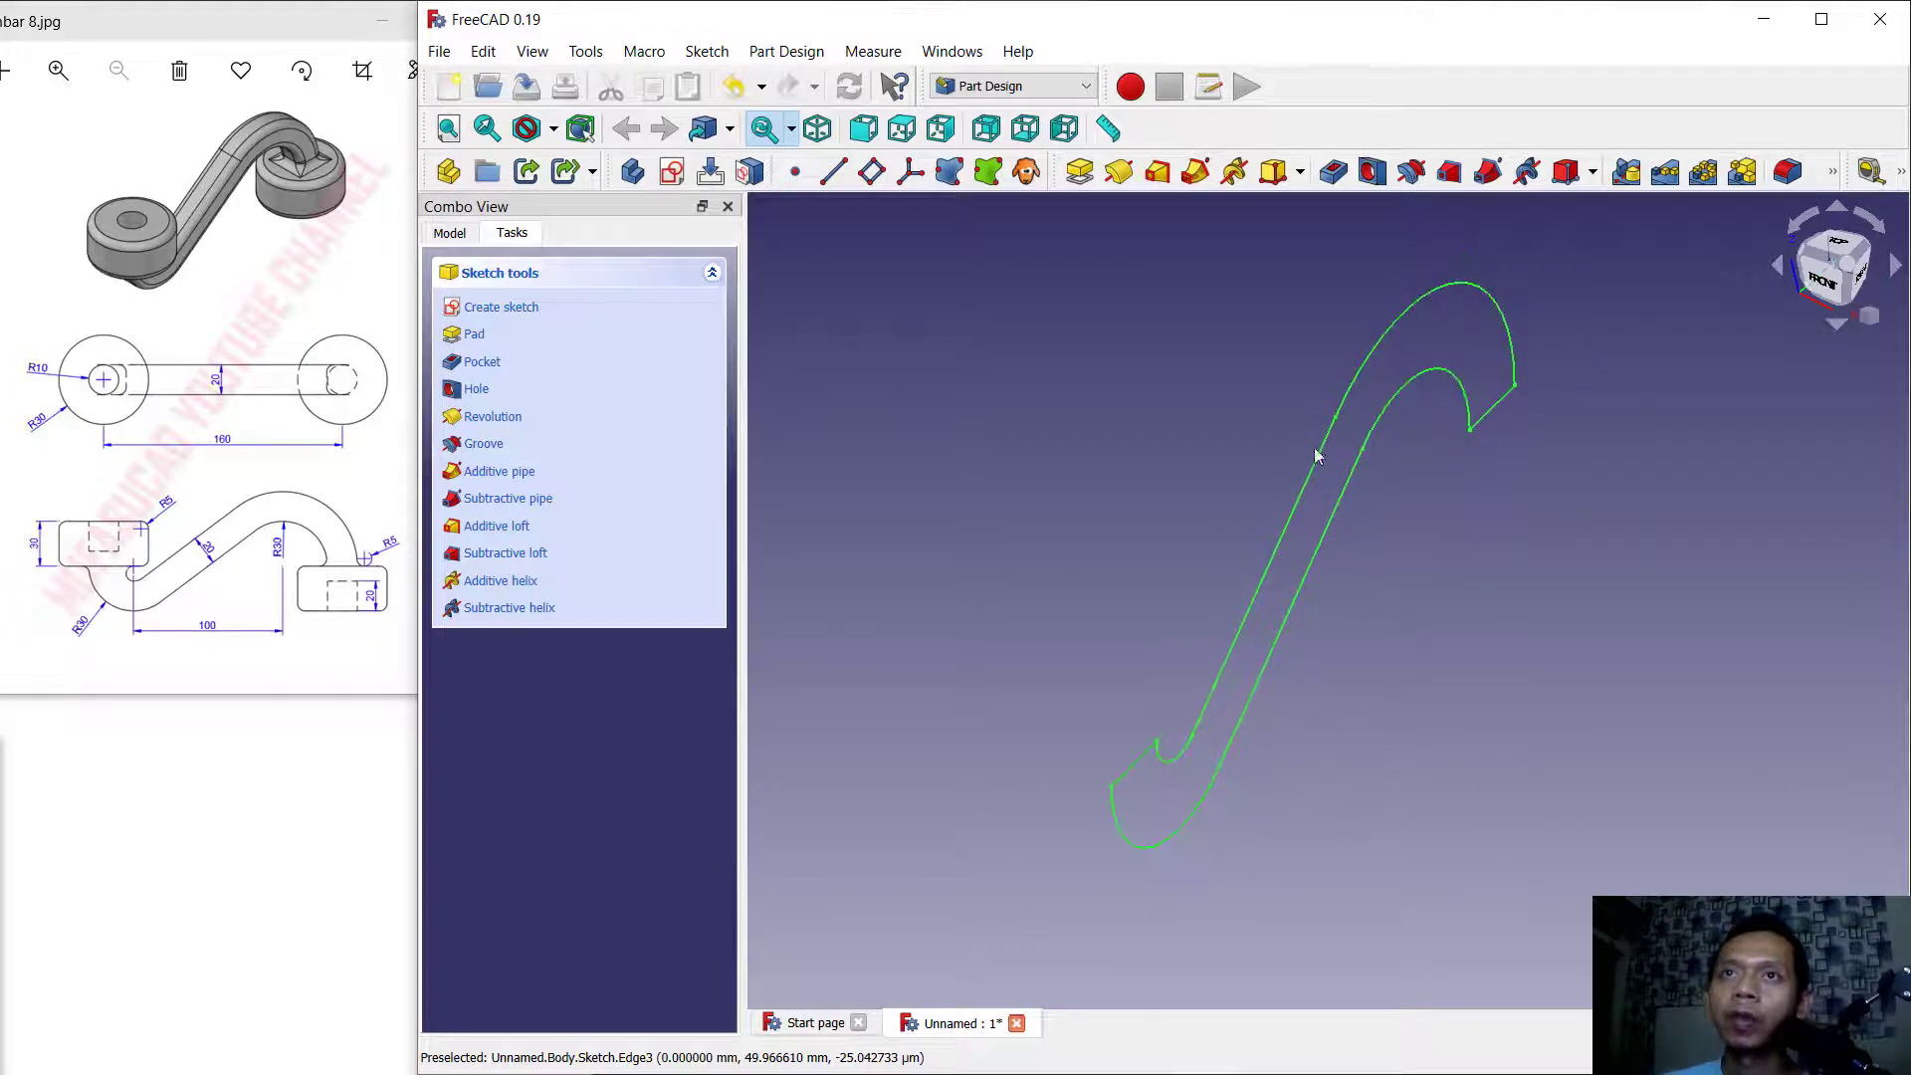
{"action": "left_click", "coordinate": [1079, 171]}
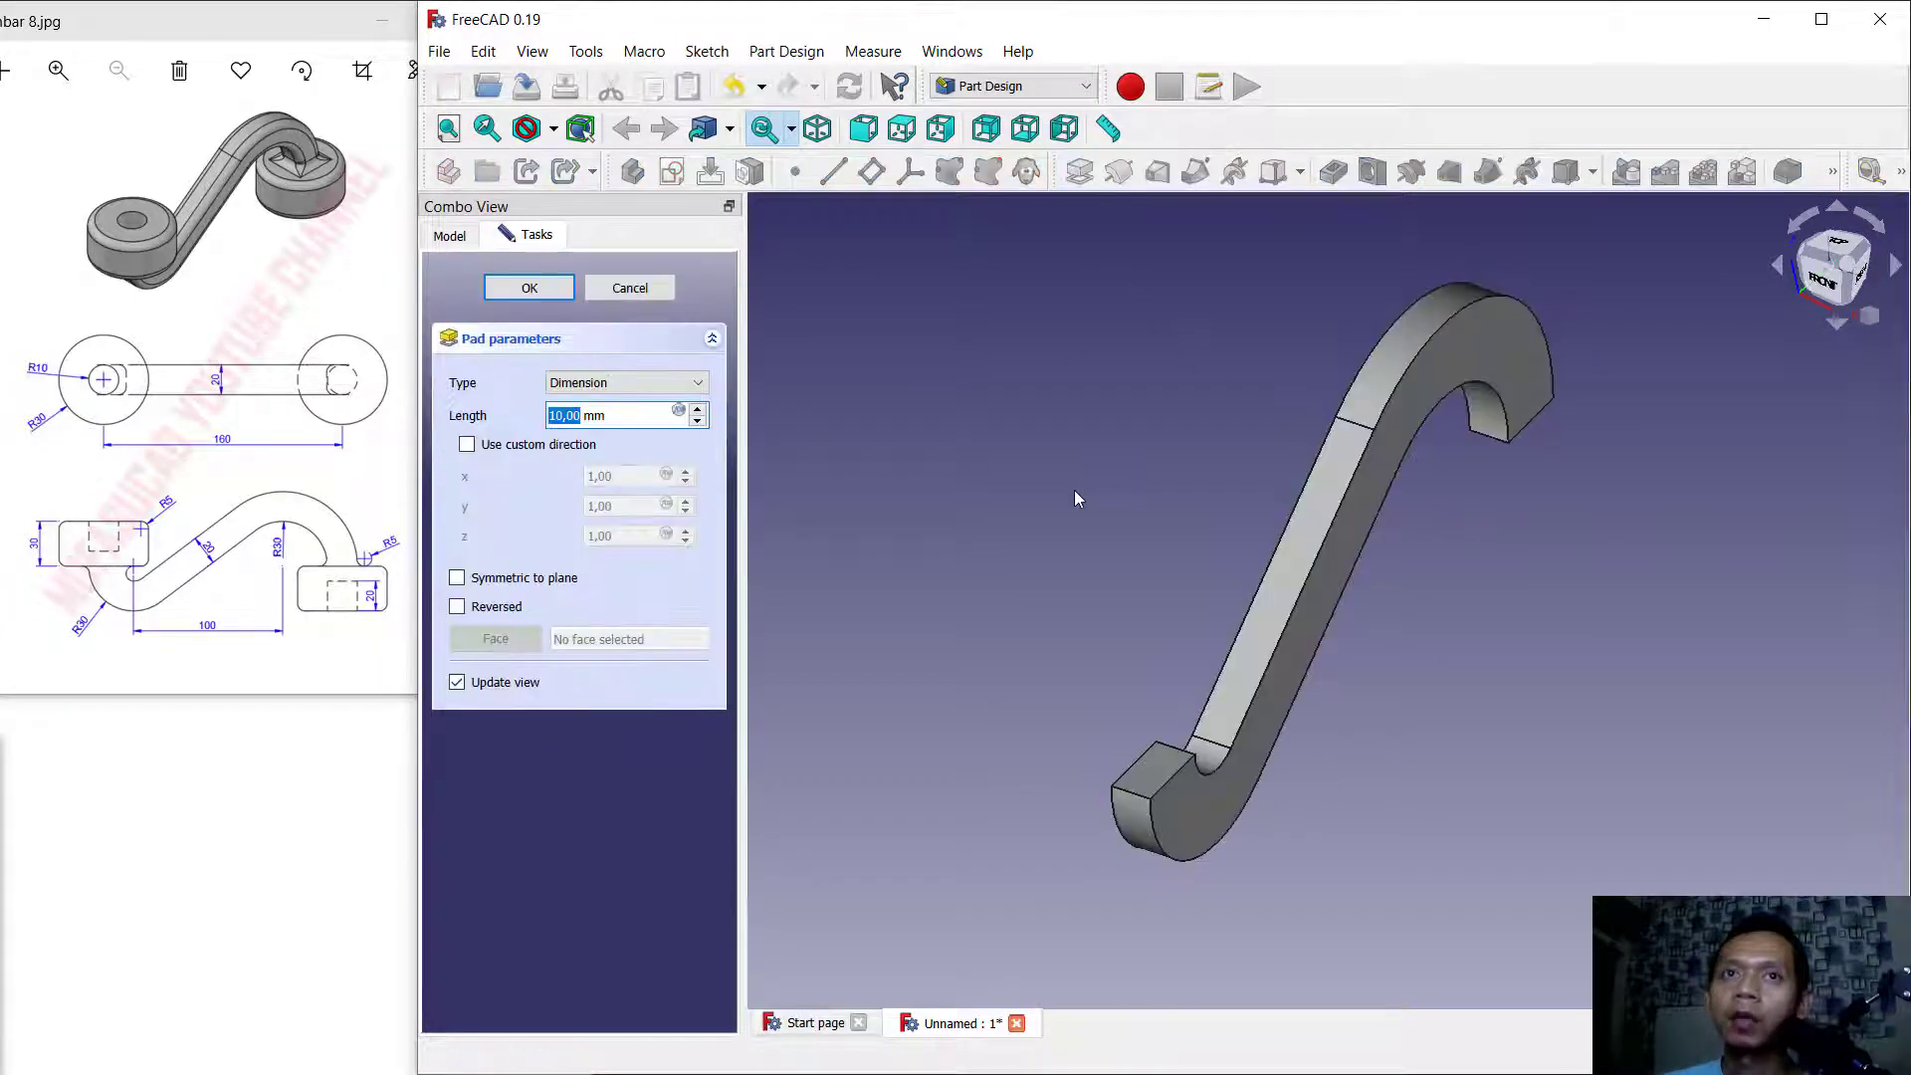
{"action": "type", "text": "20"}
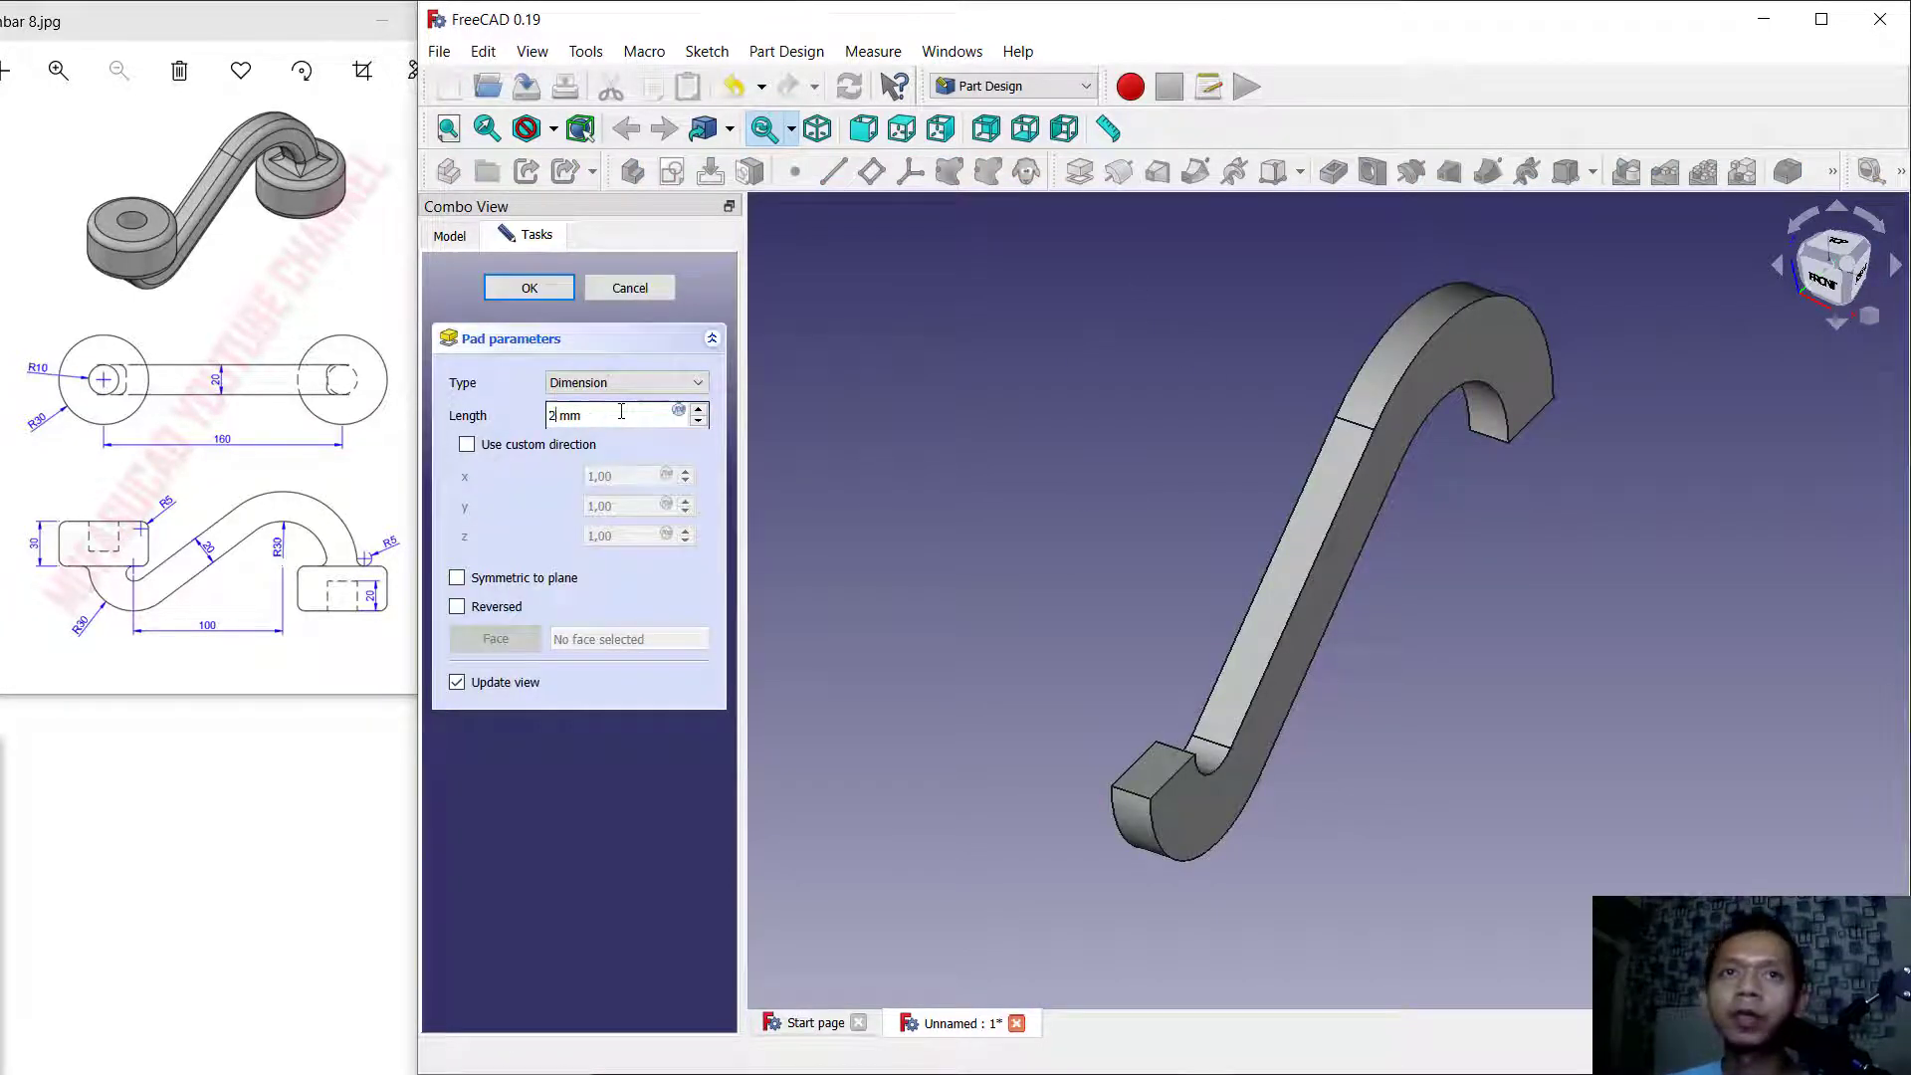
{"action": "left_click", "coordinate": [528, 287]}
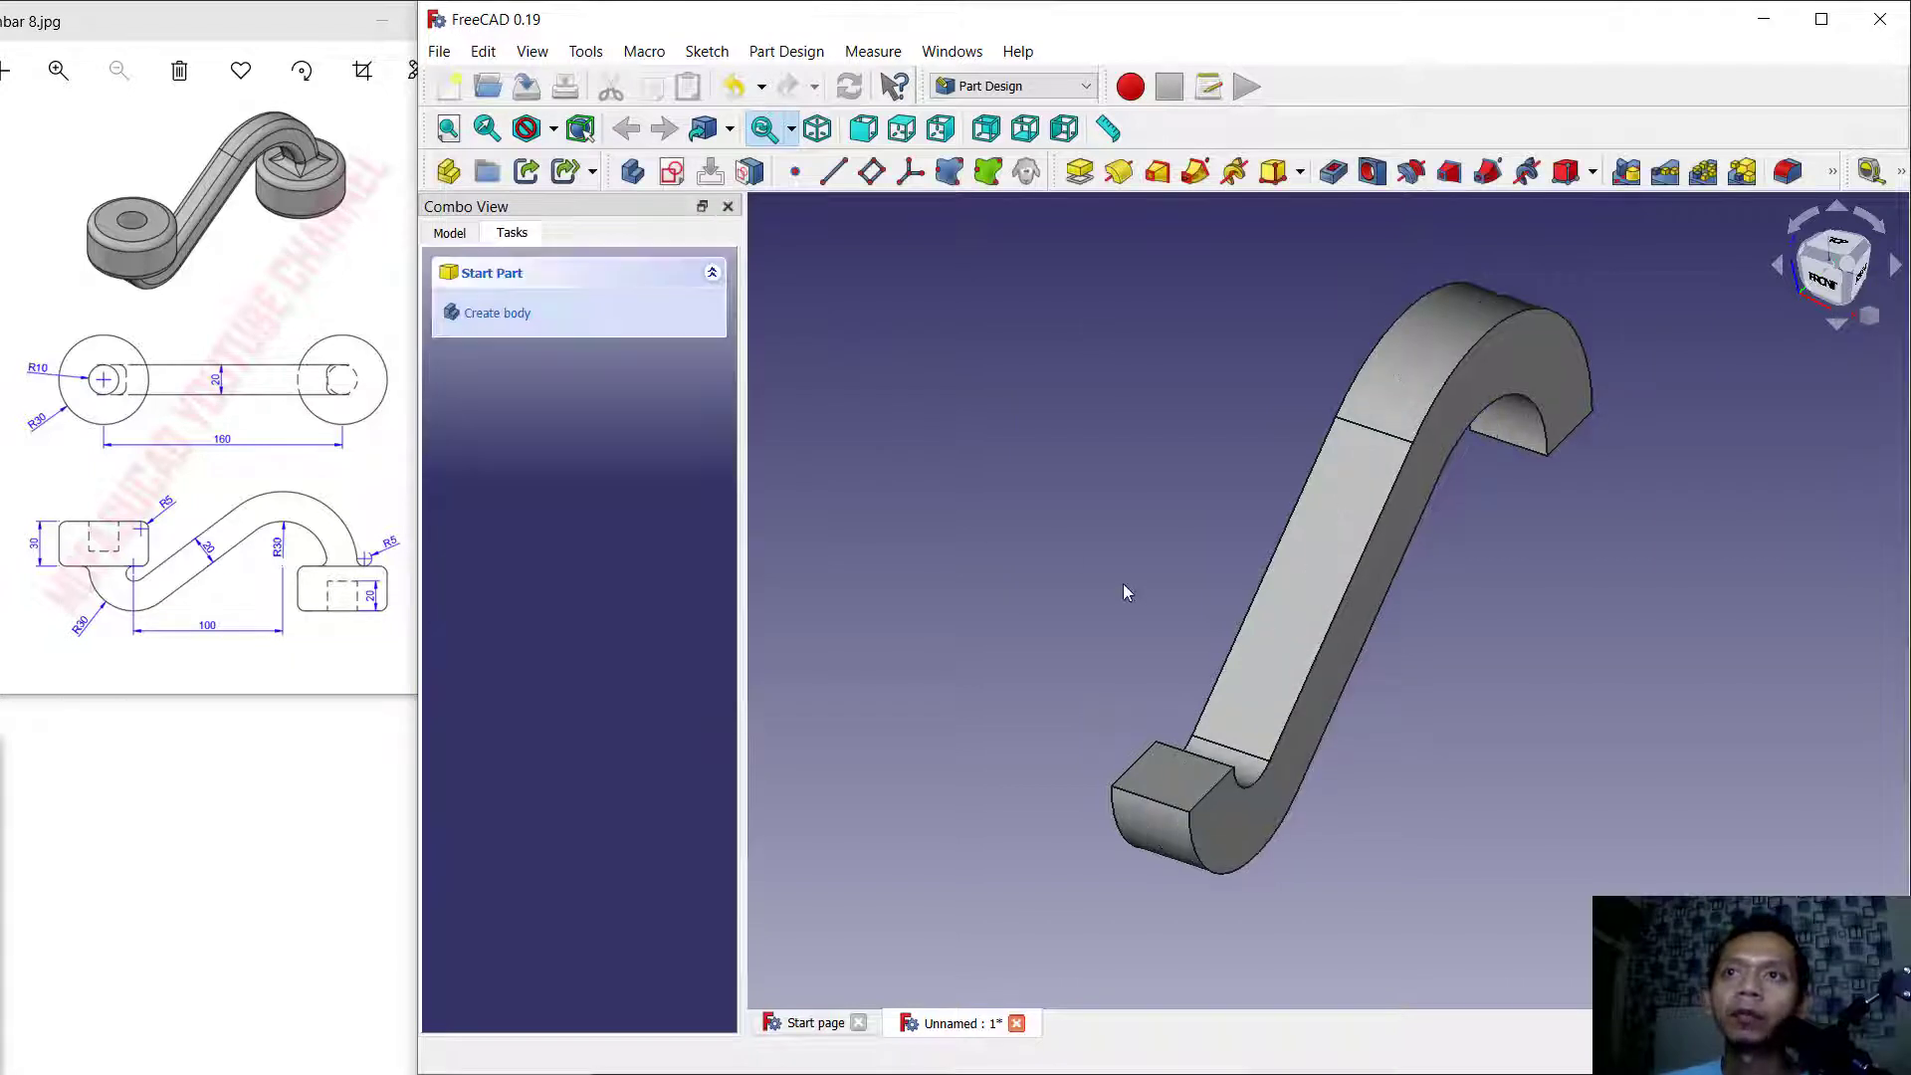
{"action": "middle_click_drag", "start_coordinate": [1196, 512], "coordinate": [1136, 483]}
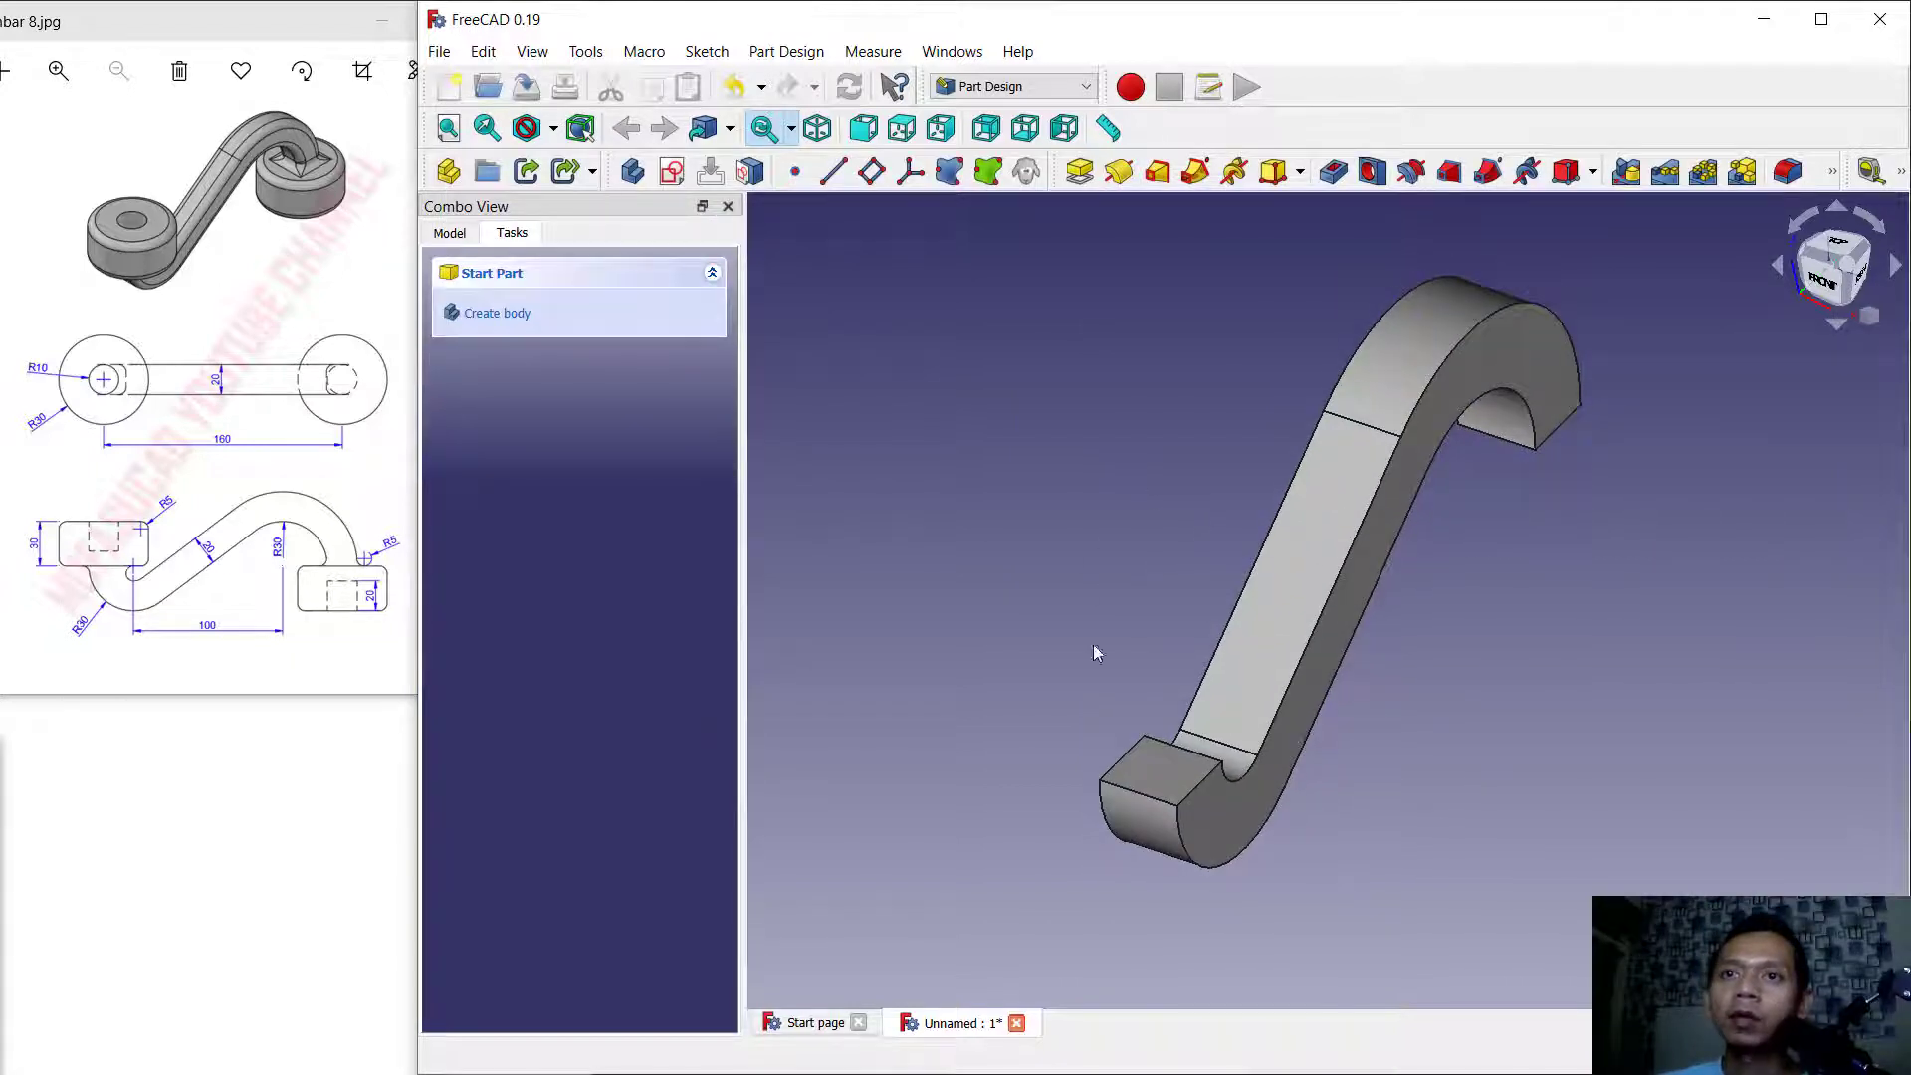
Start a sketch on the end block's top face, reference its top edge, and draw a circle.
{"action": "left_click", "coordinate": [1154, 787]}
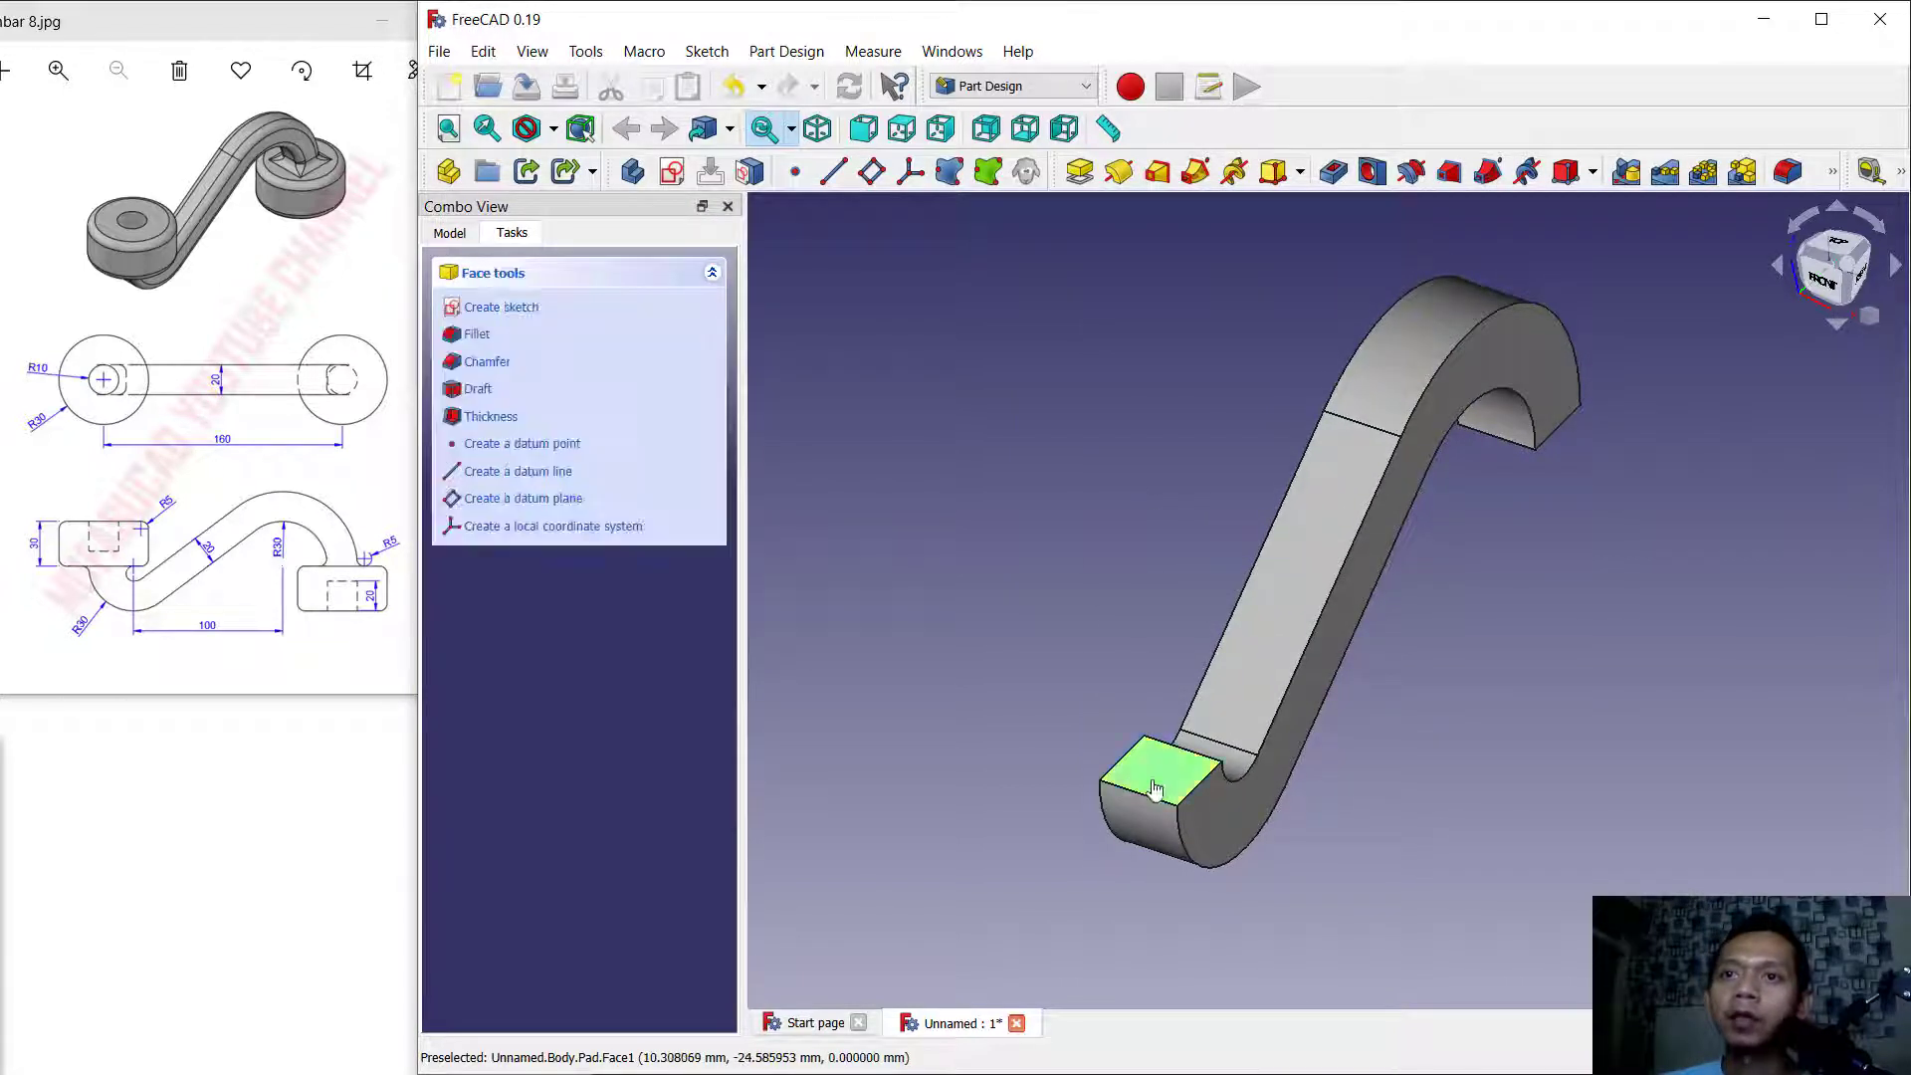
{"action": "left_click", "coordinate": [501, 307]}
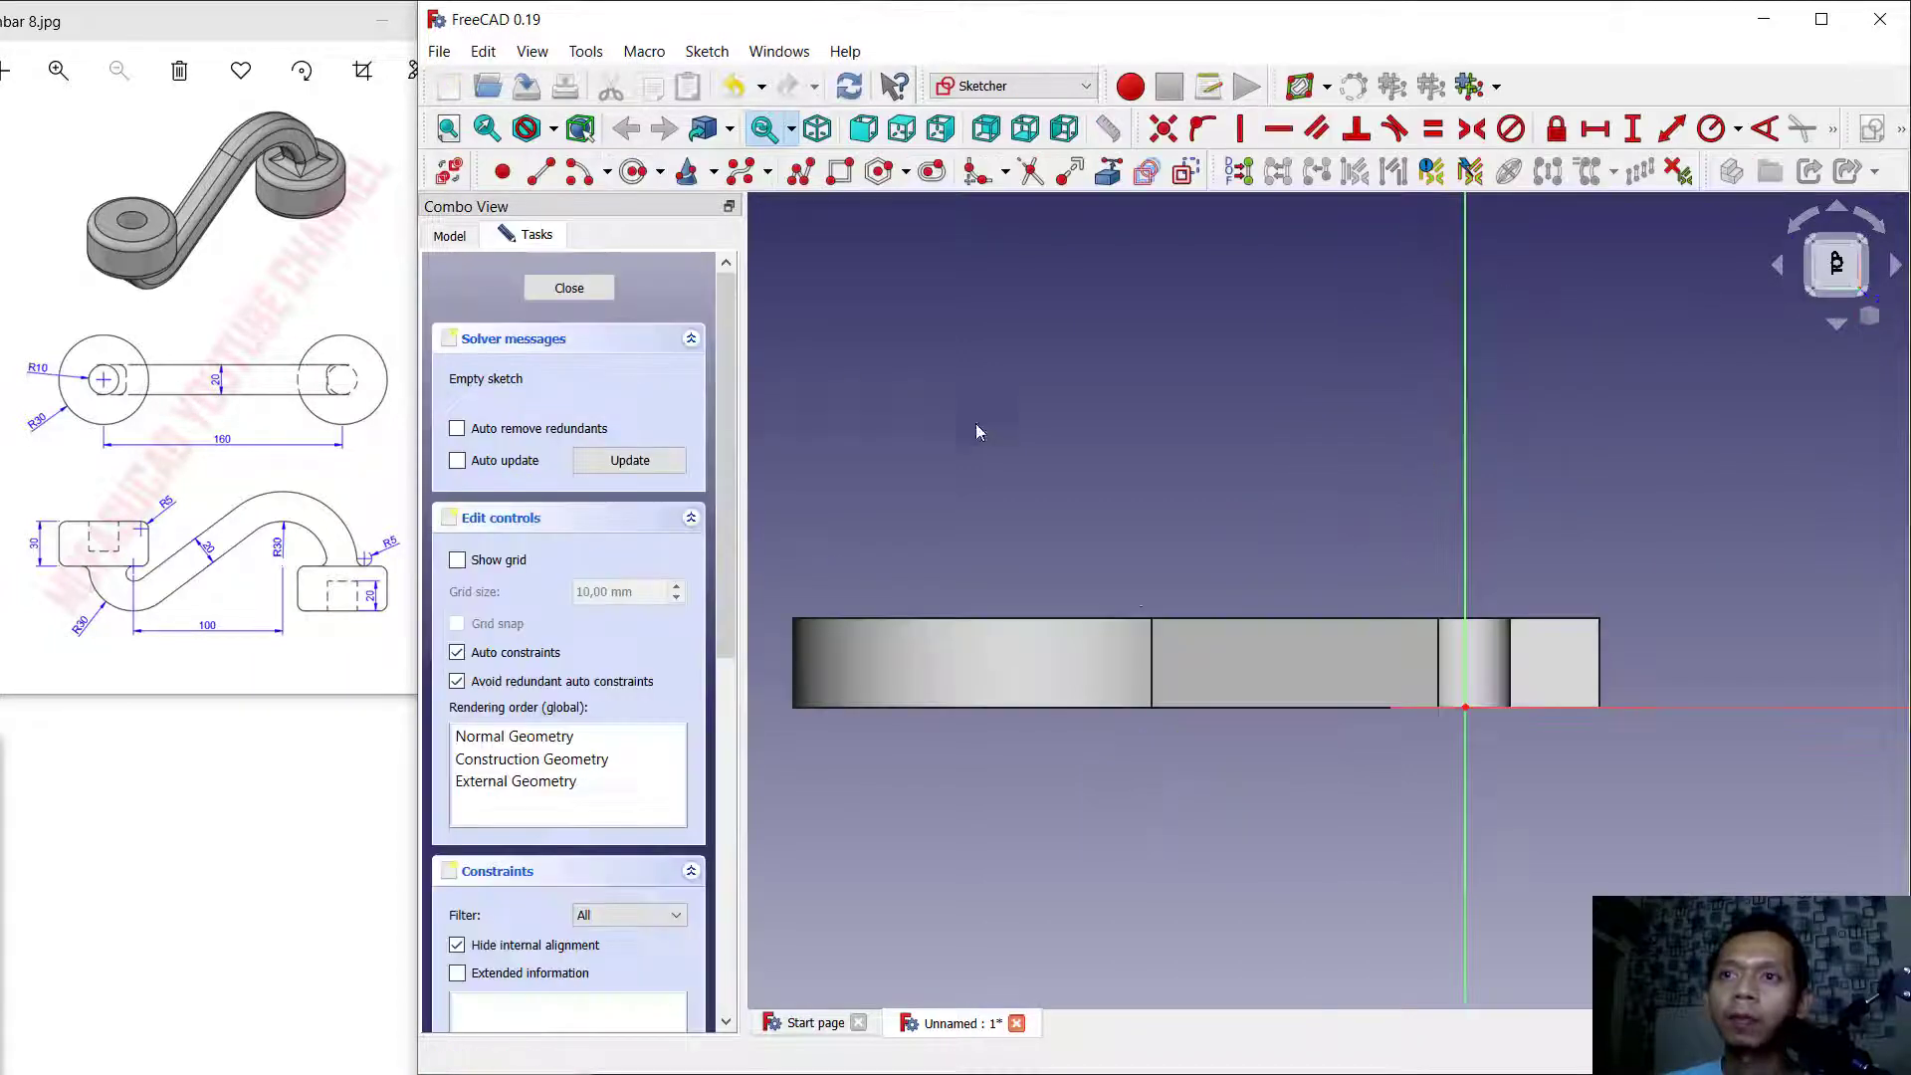
{"action": "middle_click_drag", "start_coordinate": [1472, 528], "coordinate": [1267, 531]}
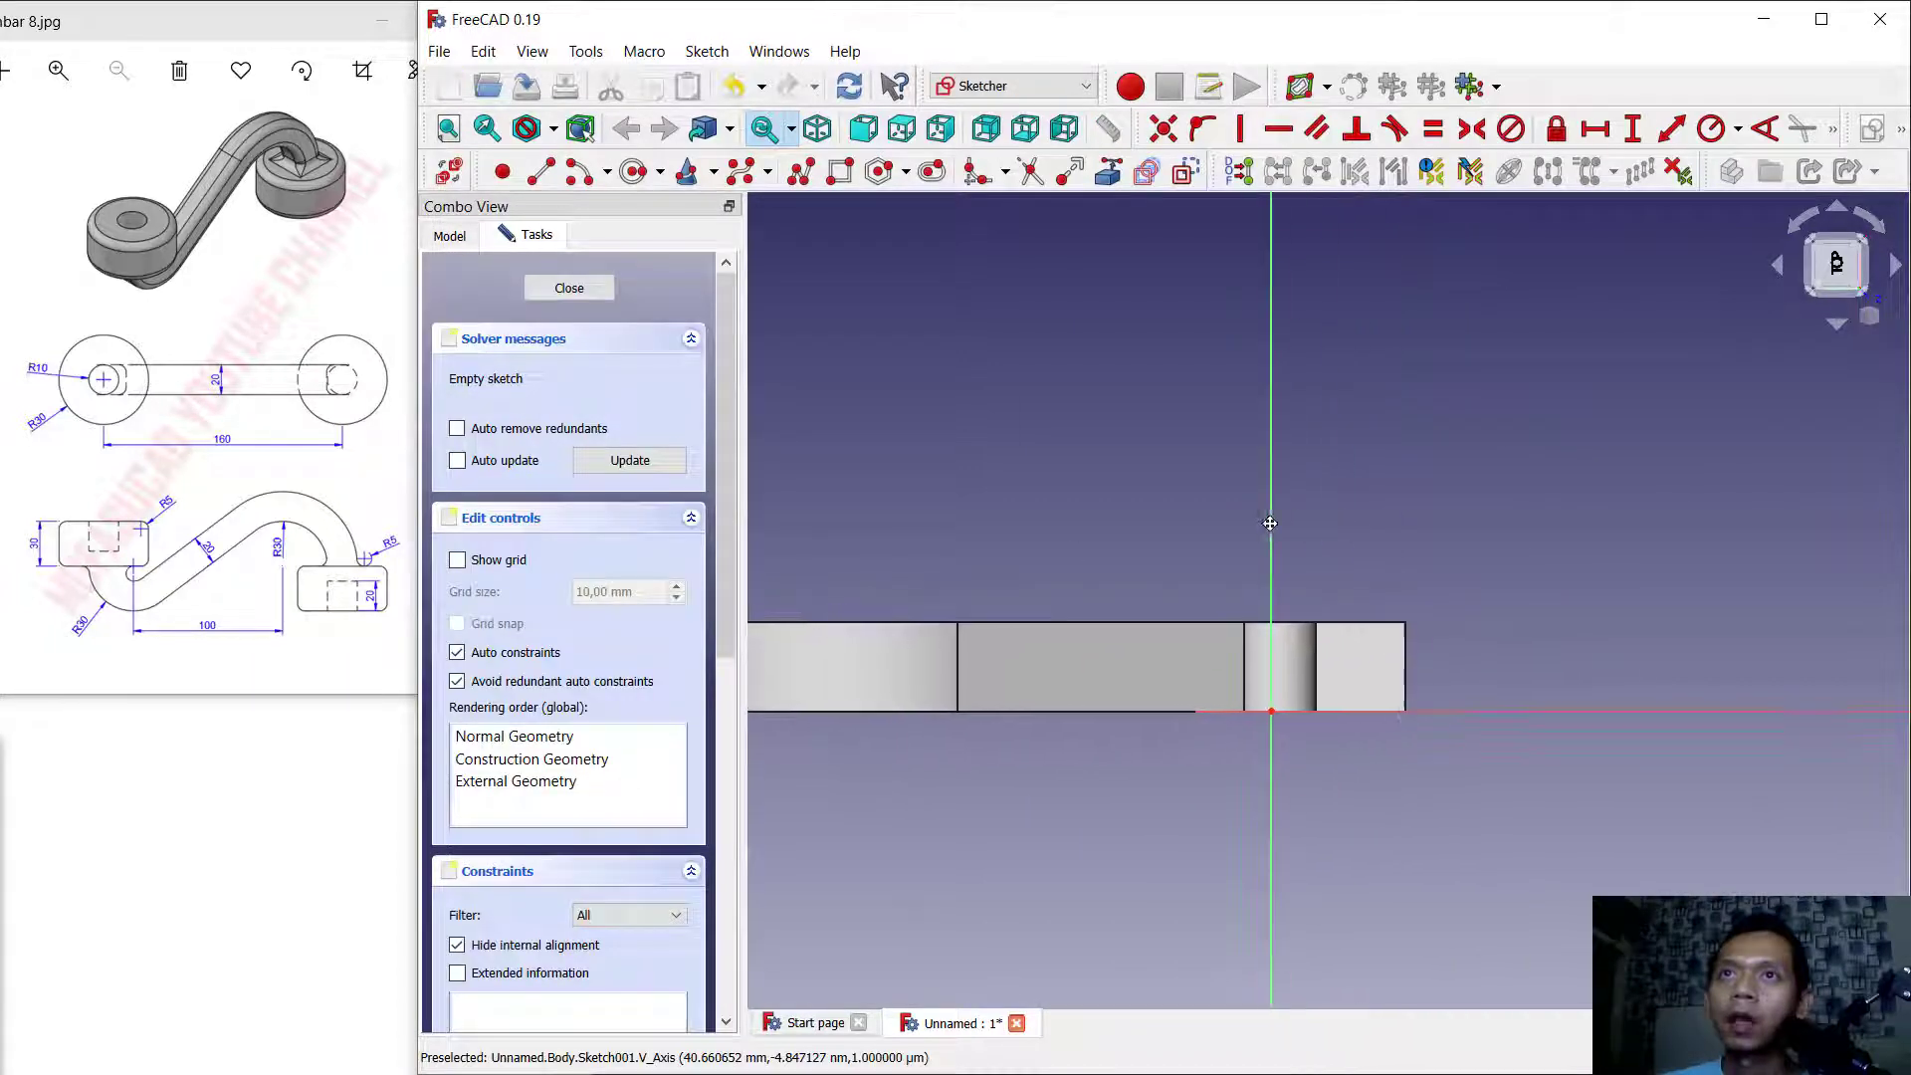
{"action": "left_click", "coordinate": [1105, 175]}
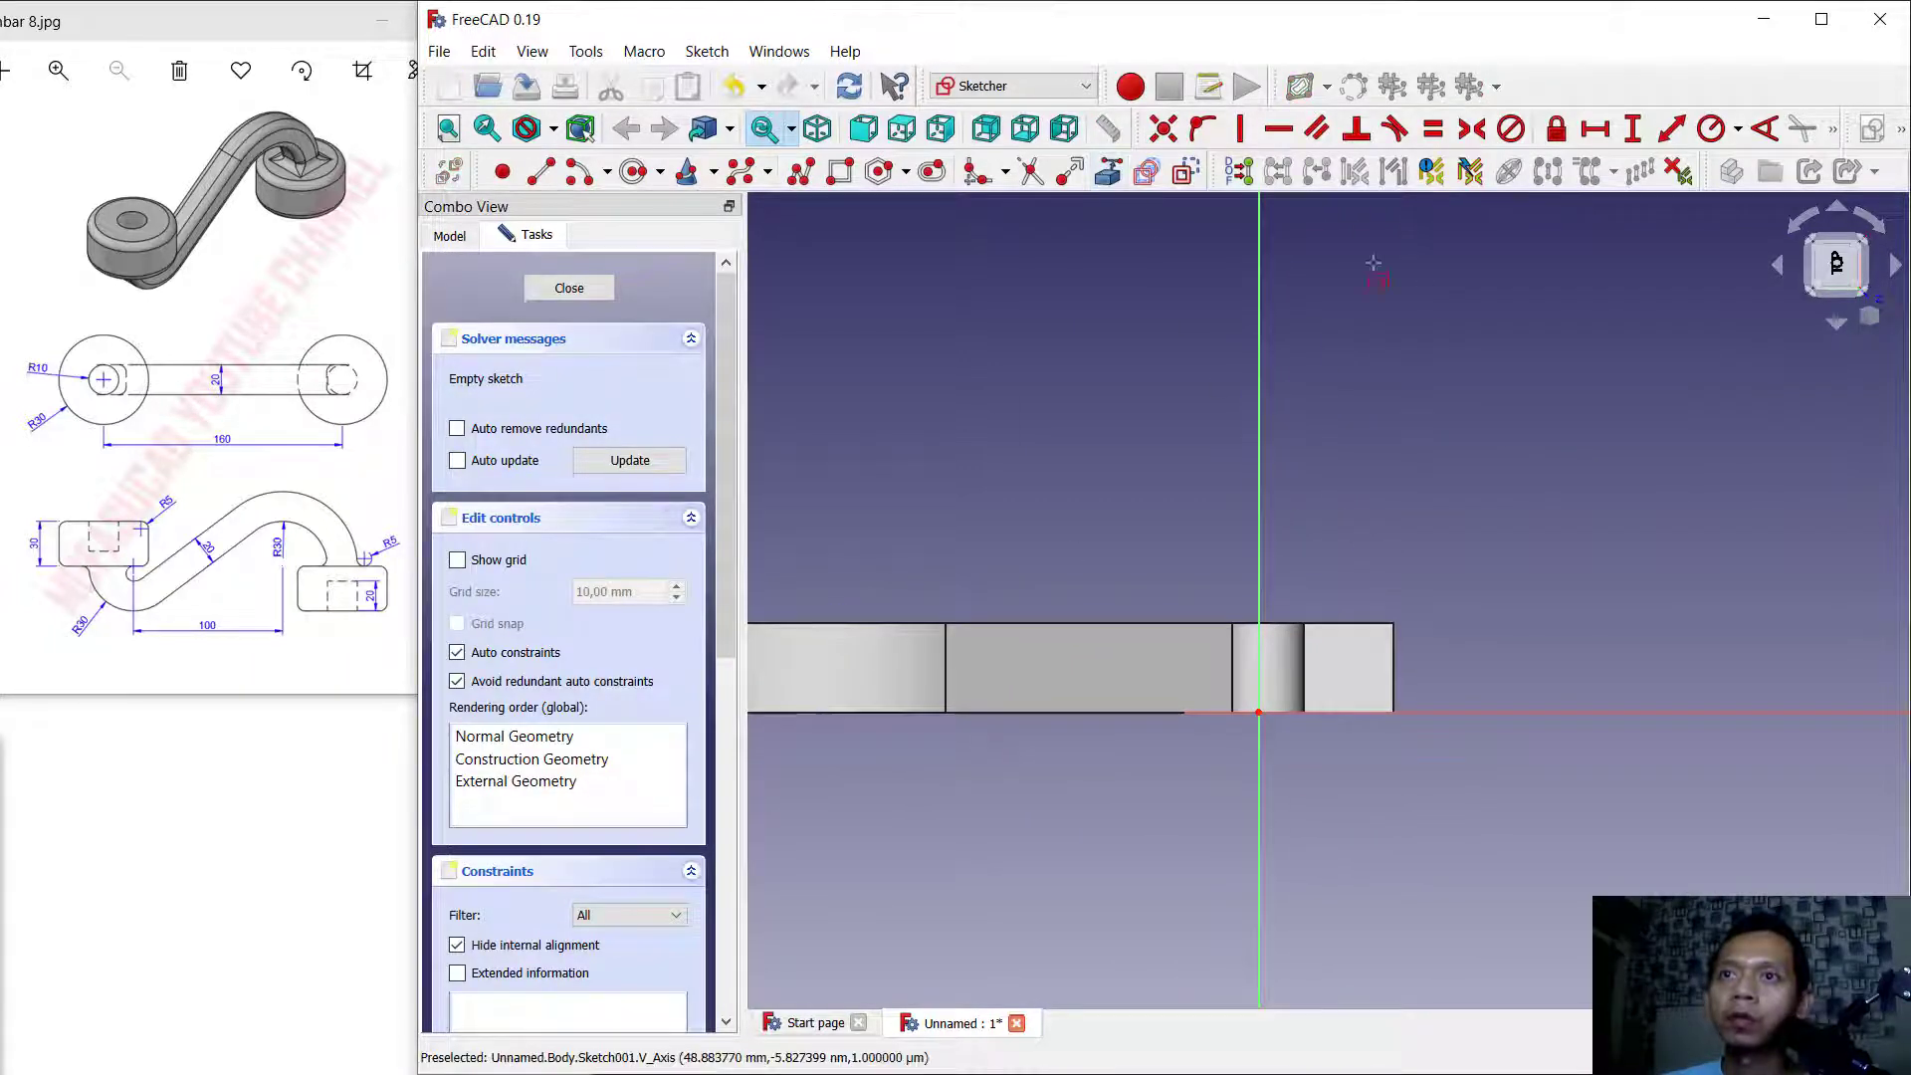
{"action": "left_click", "coordinate": [1367, 621]}
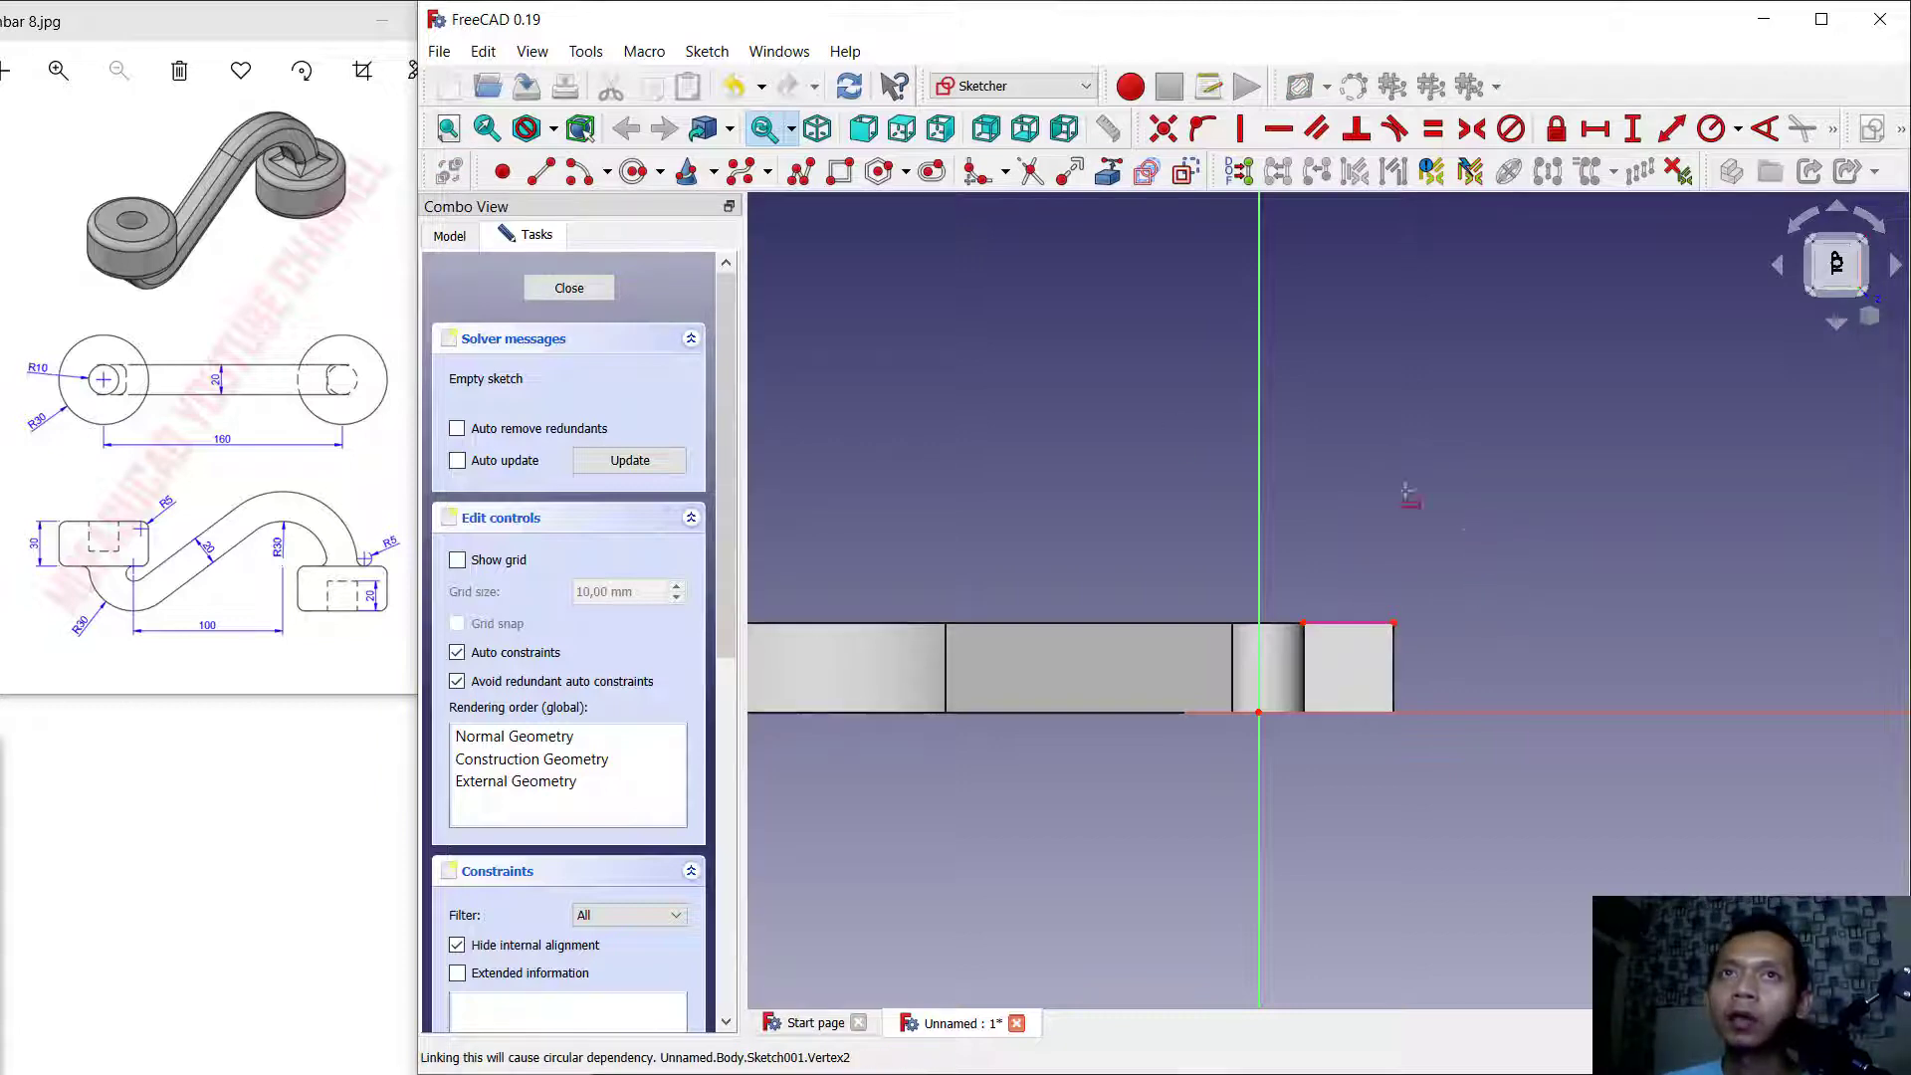
{"action": "left_click", "coordinate": [633, 171]}
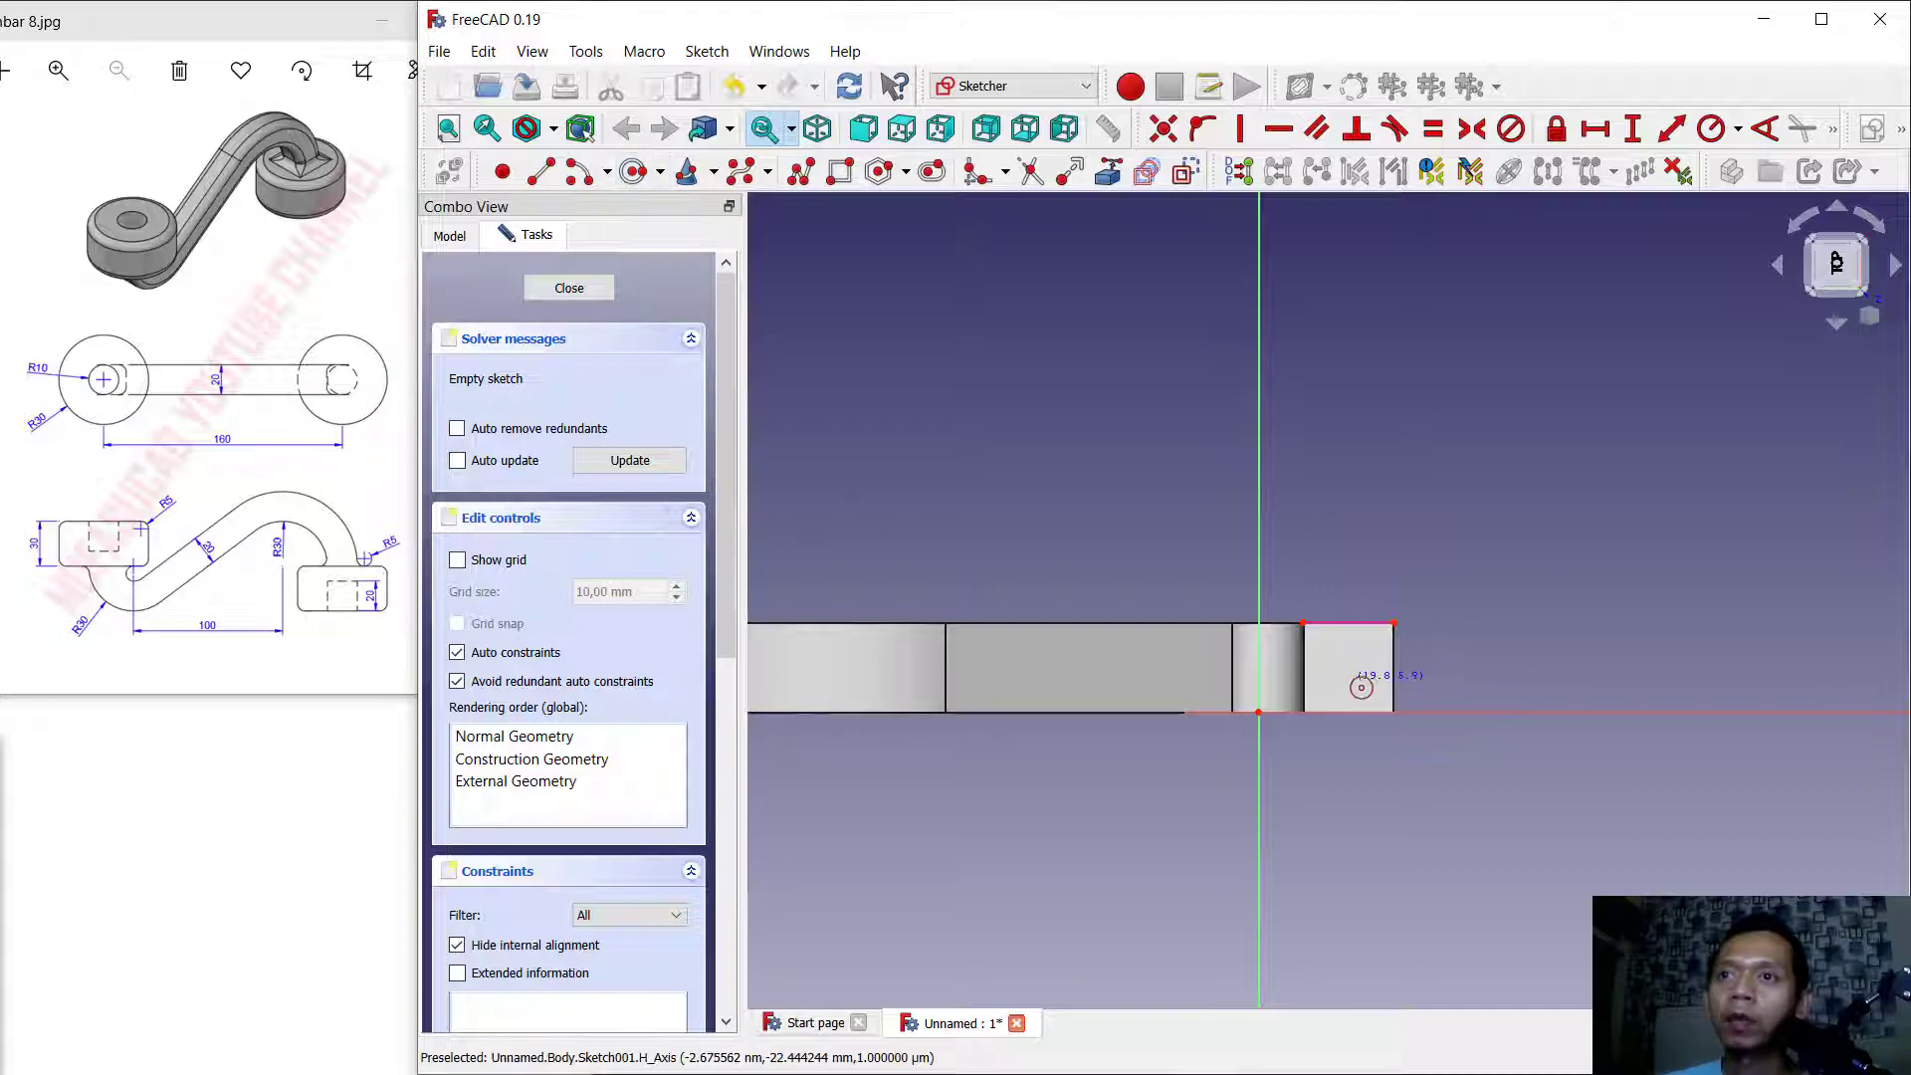
{"action": "left_click", "coordinate": [1343, 673]}
{"action": "left_click", "coordinate": [1487, 605]}
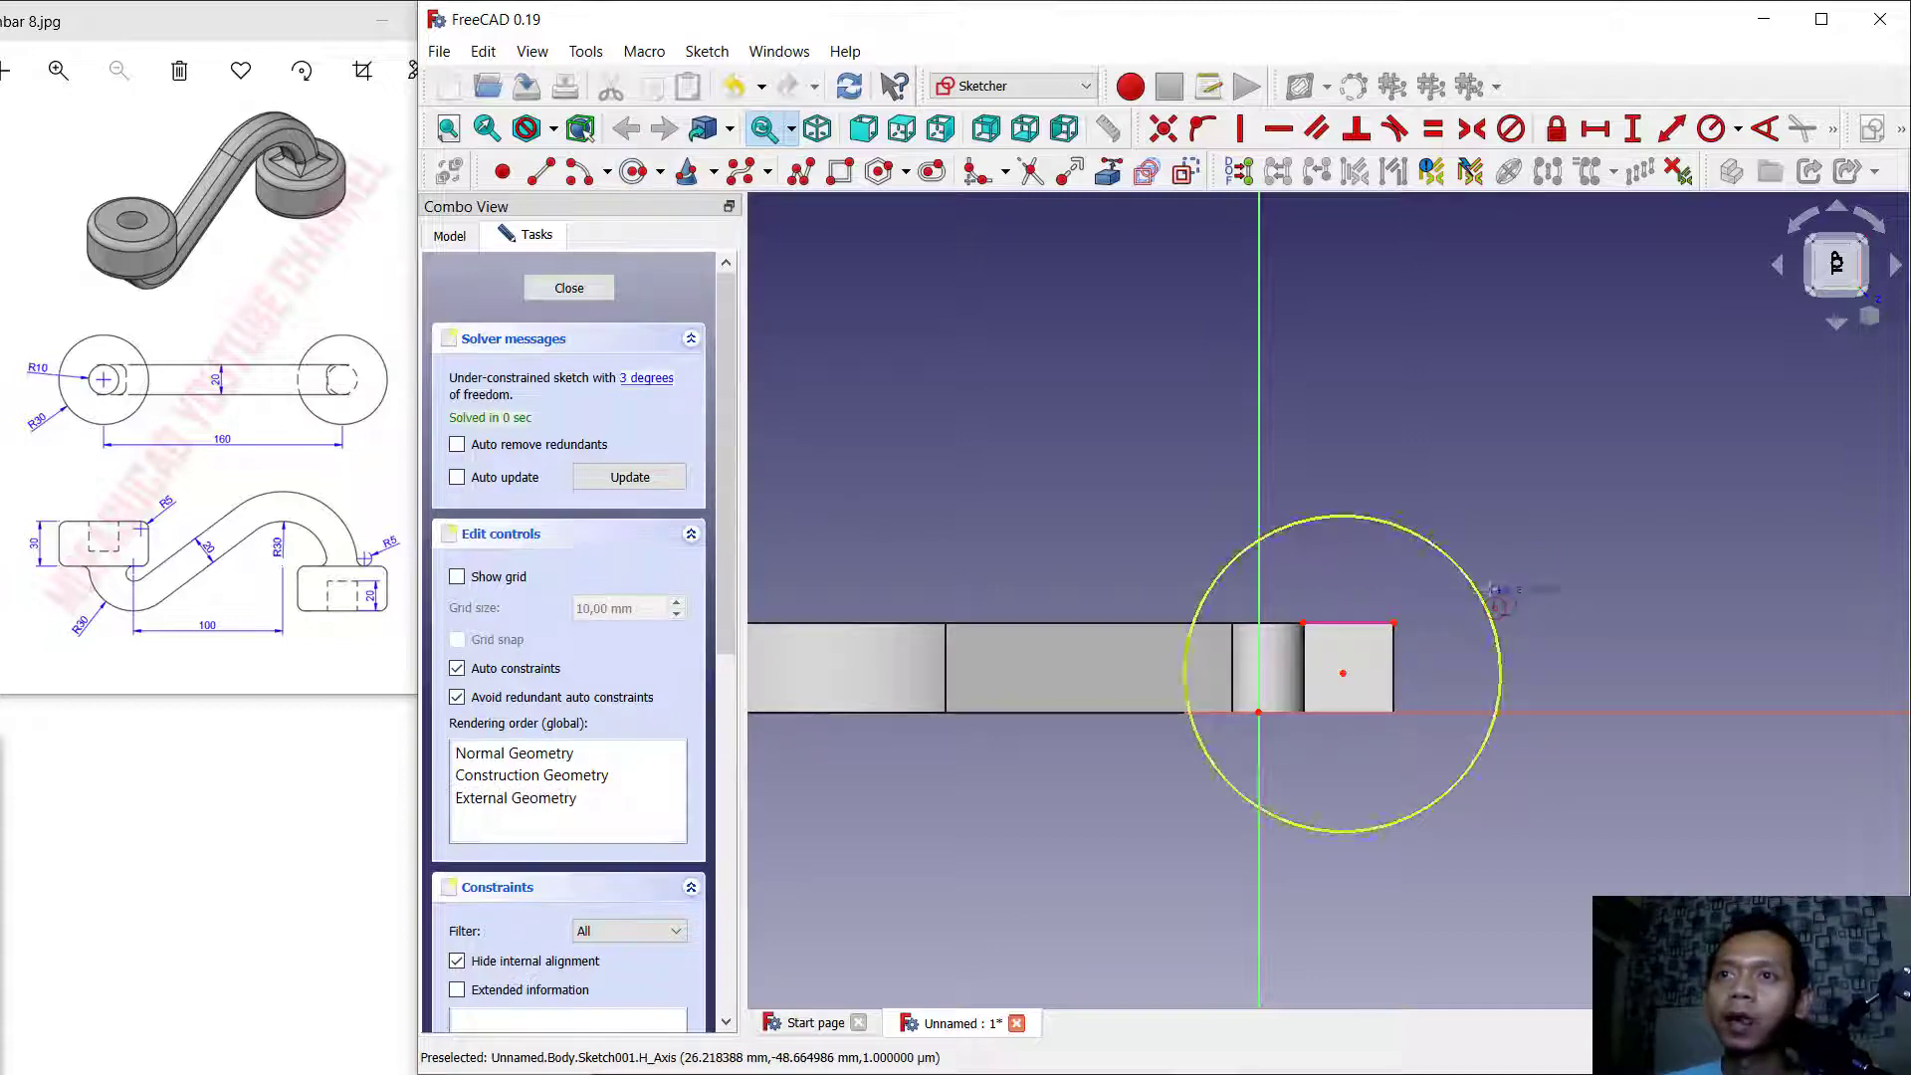
Place the circle's centre 10 mm horizontally and 10 mm vertically from the block's top corner.
{"action": "left_click", "coordinate": [1596, 128]}
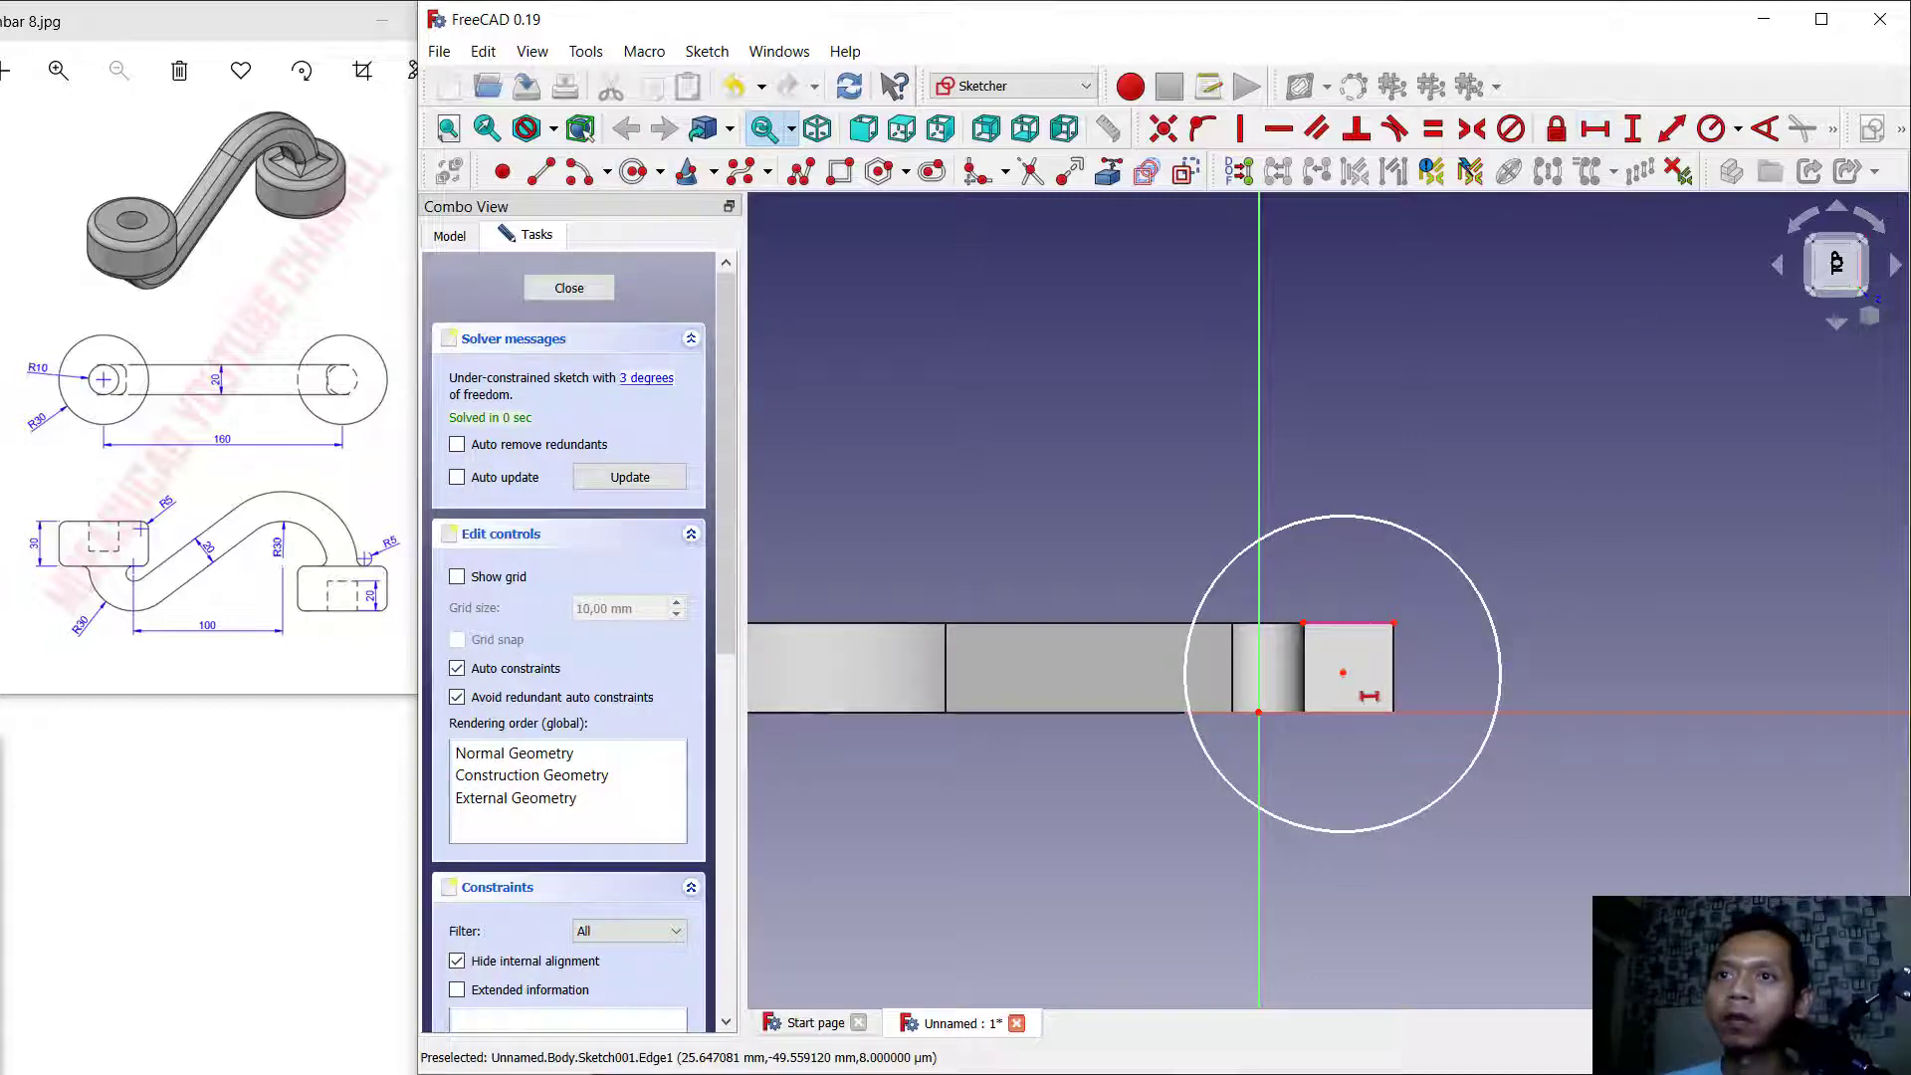
{"action": "left_click", "coordinate": [1343, 673]}
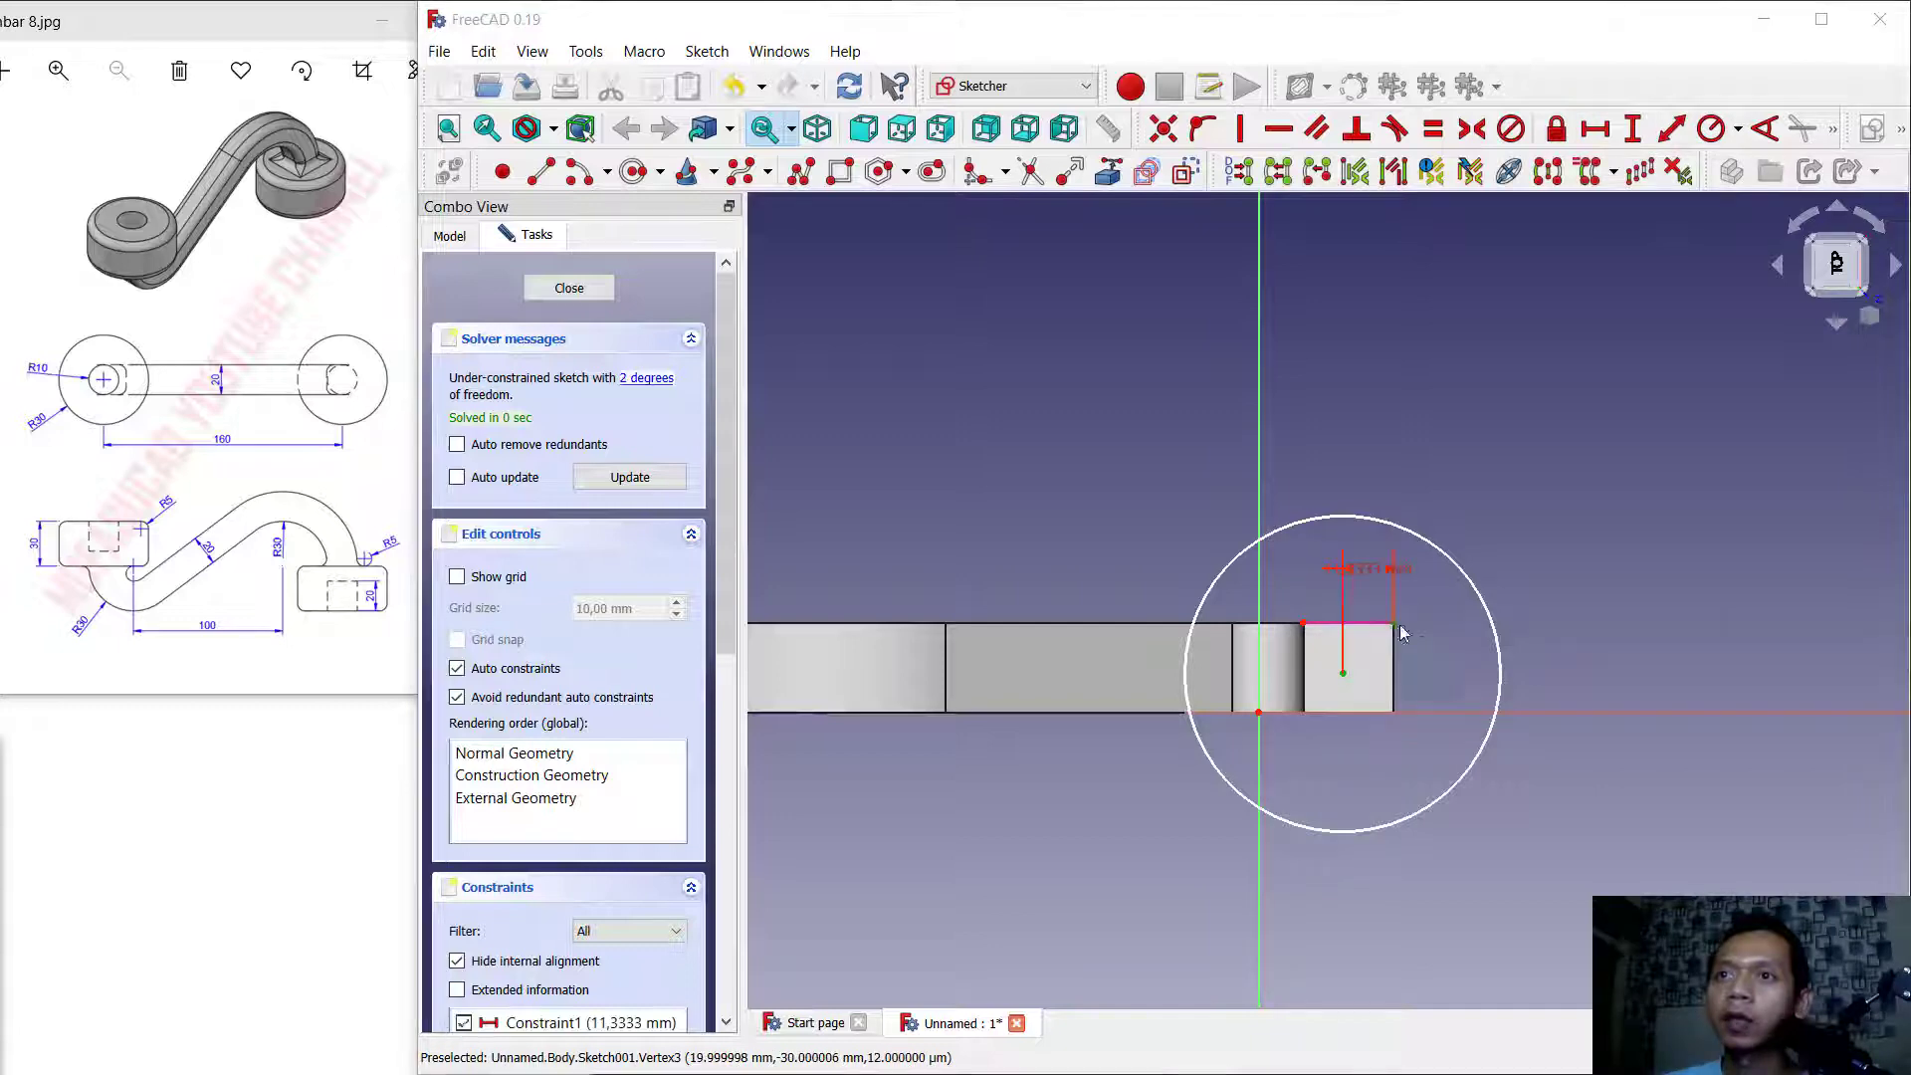
{"action": "left_click", "coordinate": [1394, 624]}
{"action": "type", "text": "10"}
{"action": "key", "text": "Return"}
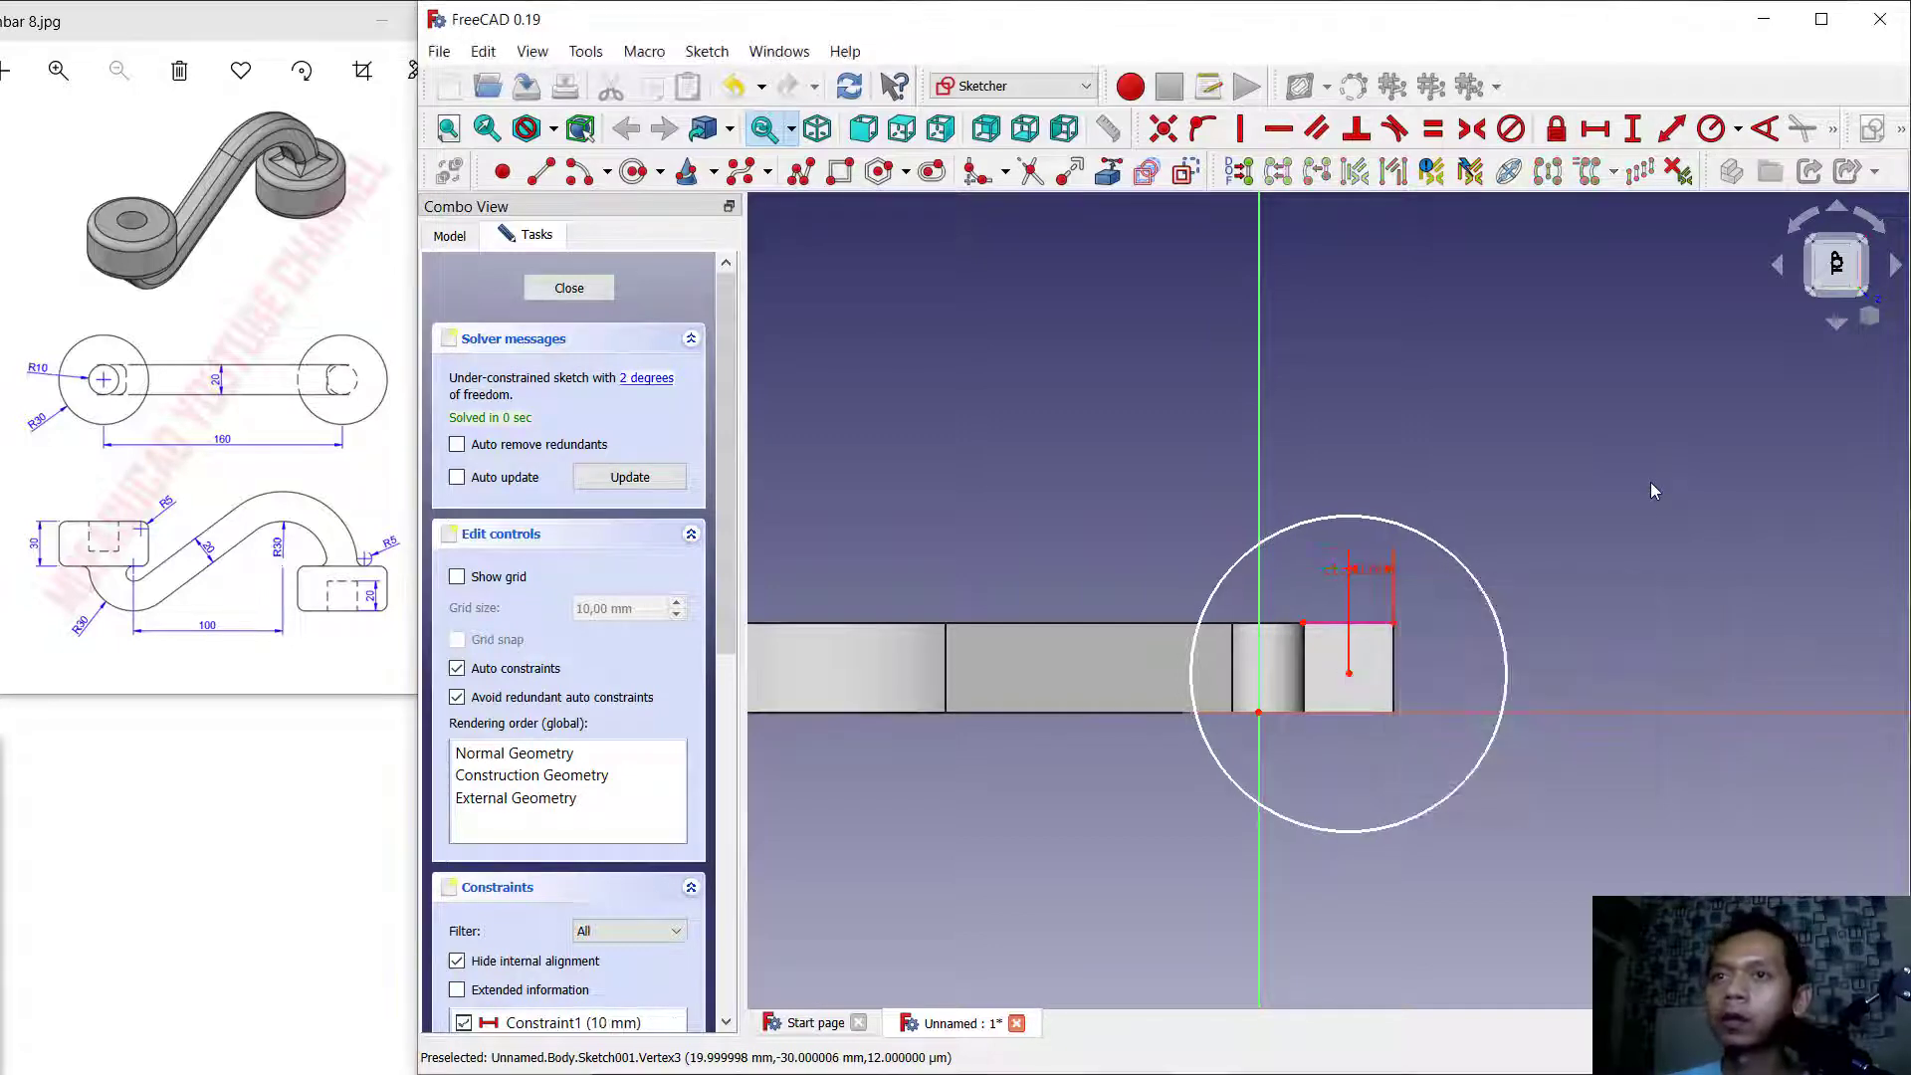
{"action": "left_click", "coordinate": [1632, 129]}
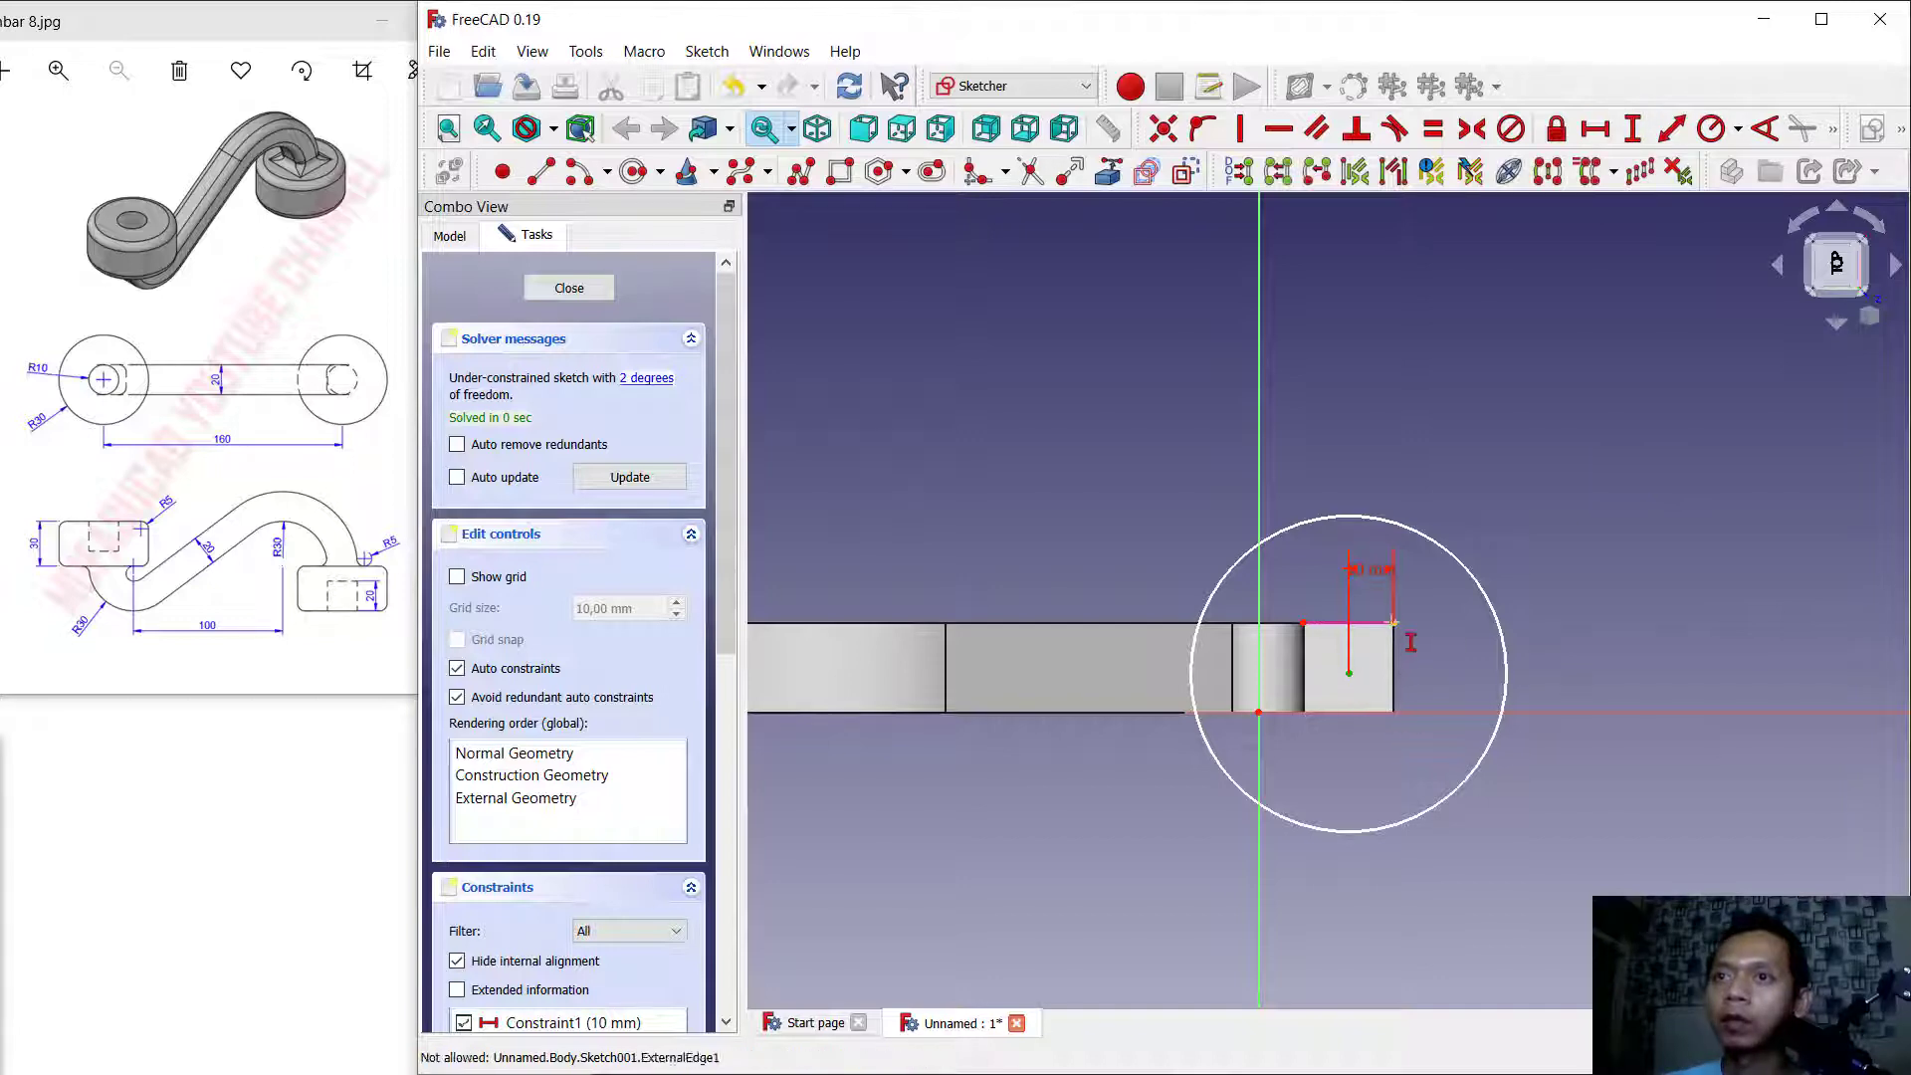
{"action": "left_click", "coordinate": [1399, 629]}
{"action": "type", "text": "10"}
{"action": "key", "text": "Return"}
Set the circle's radius to 30 mm.
{"action": "left_click", "coordinate": [1711, 128]}
{"action": "left_click", "coordinate": [1440, 514]}
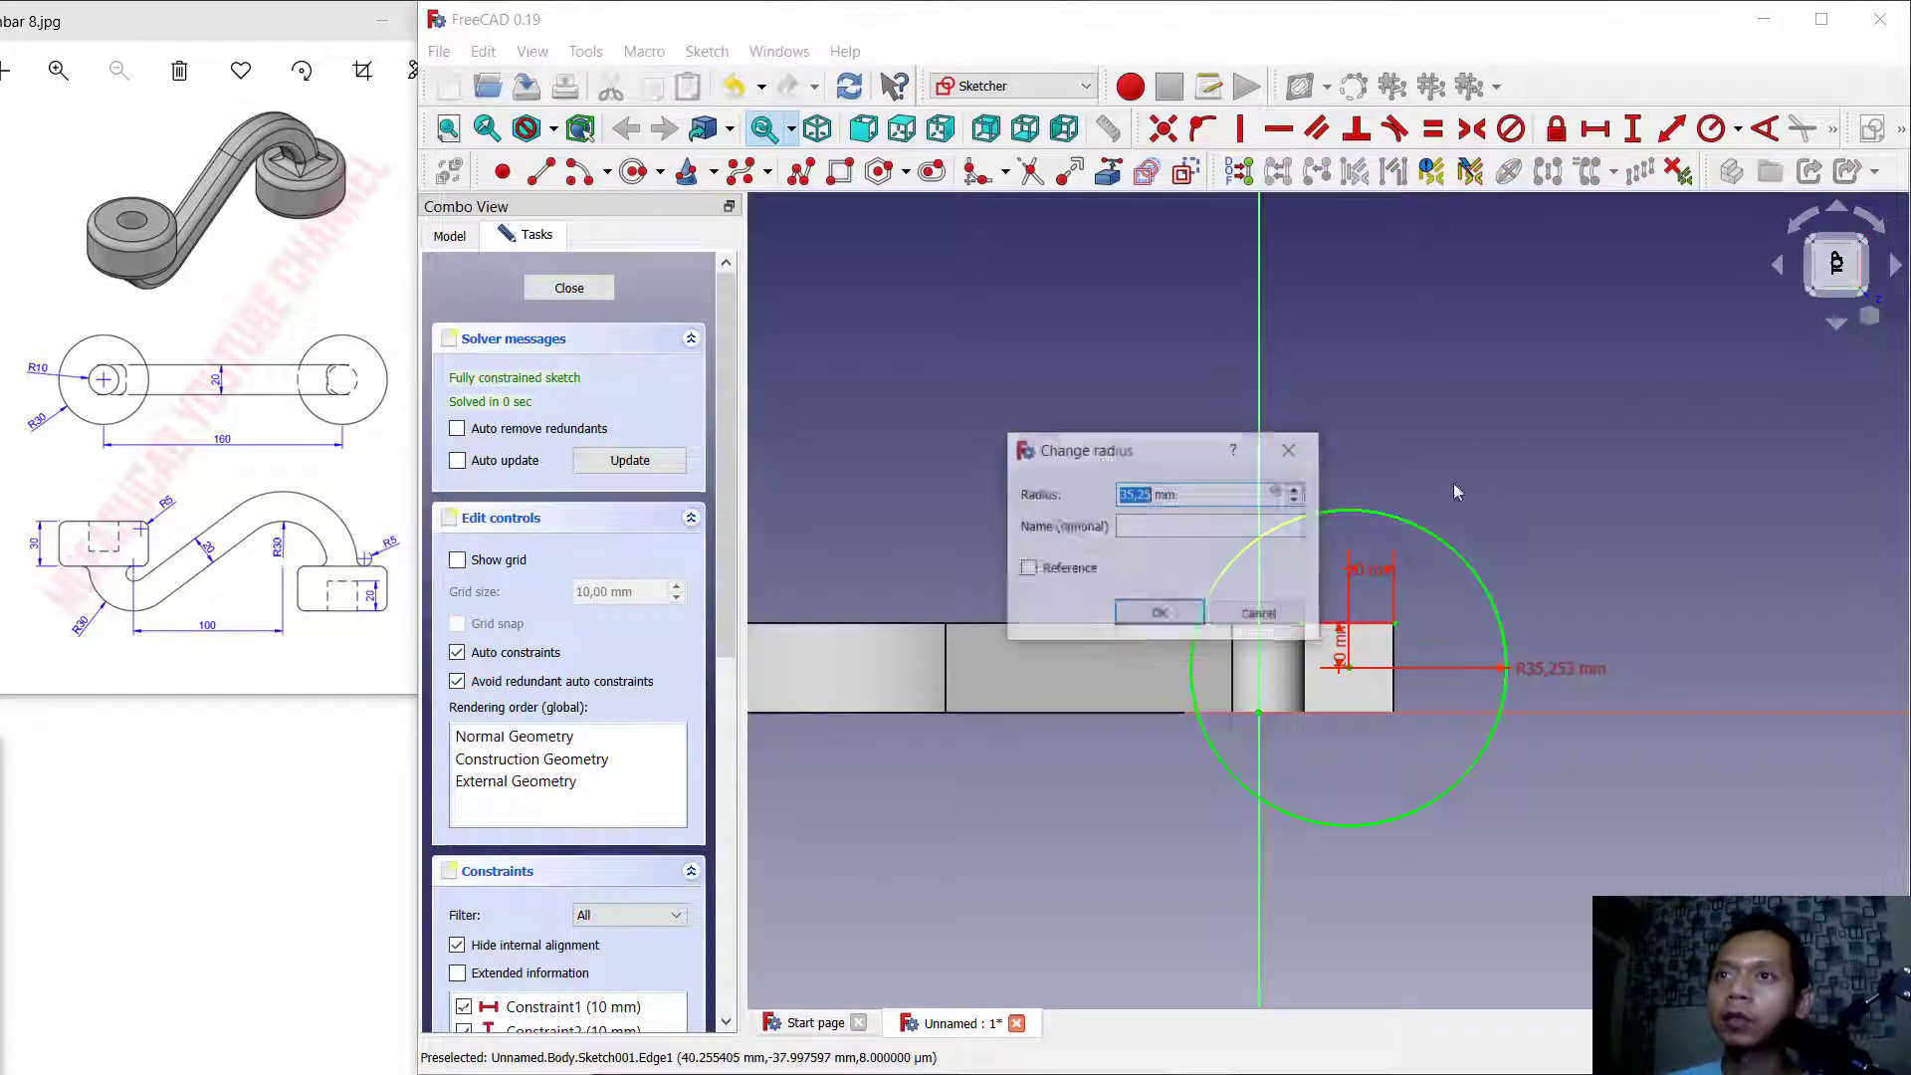
{"action": "type", "text": "30"}
{"action": "key", "text": "Return"}
Close the circle sketch and pad it 30 mm into a tall cylindrical boss.
{"action": "left_click", "coordinate": [594, 294]}
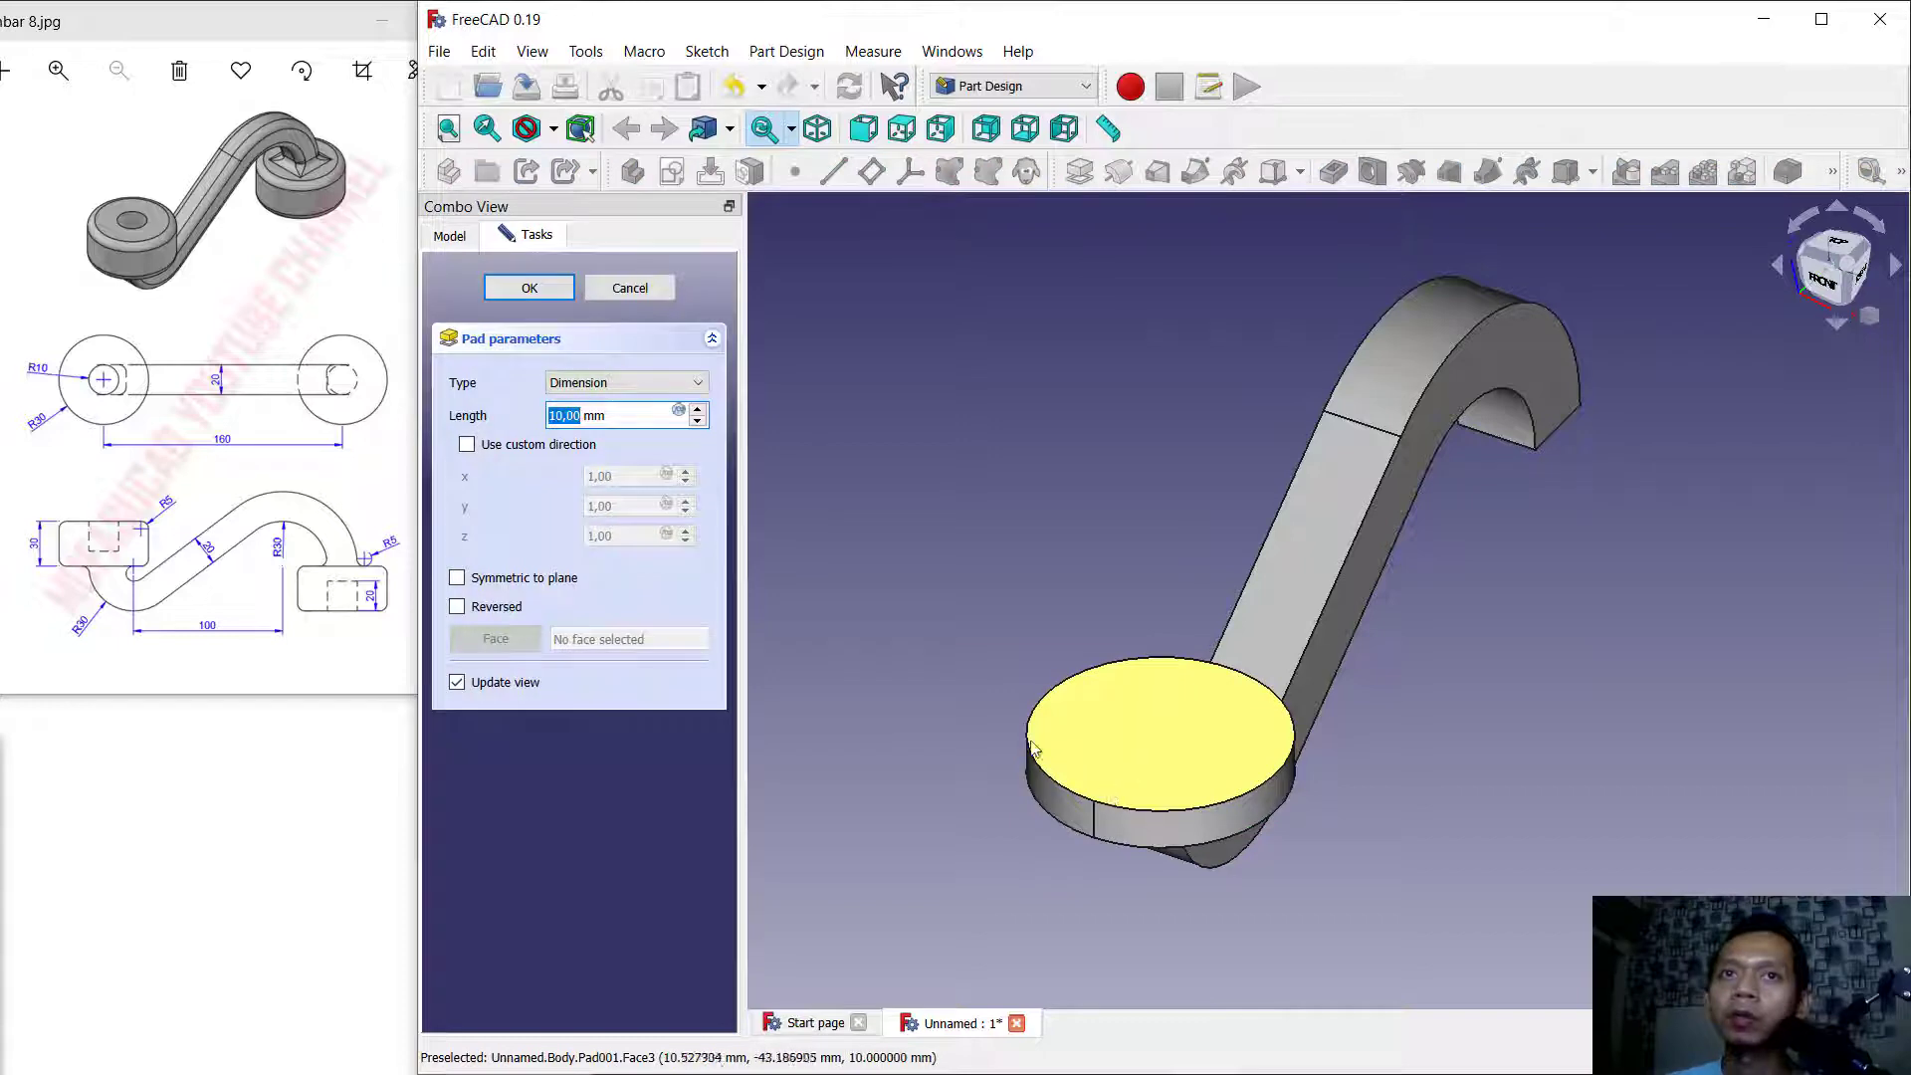
{"action": "type", "text": "30"}
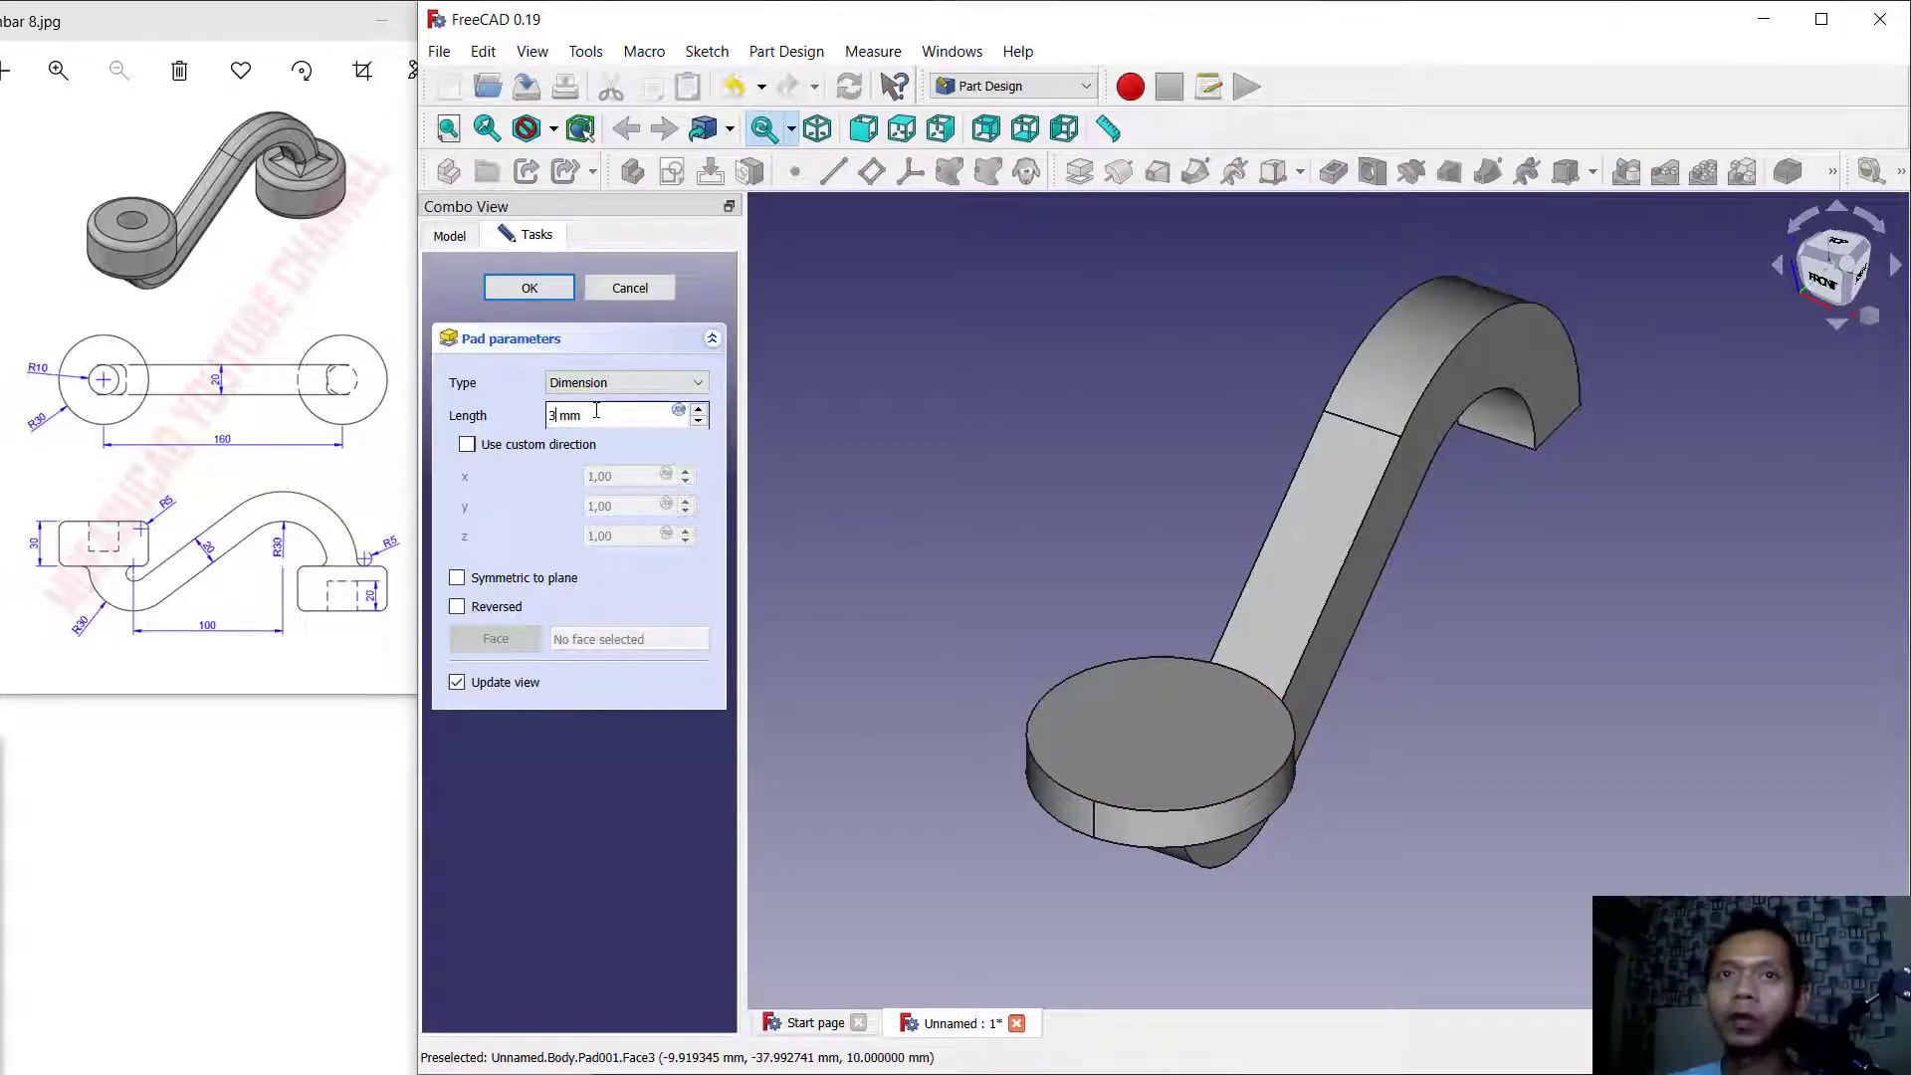
{"action": "left_click", "coordinate": [547, 293]}
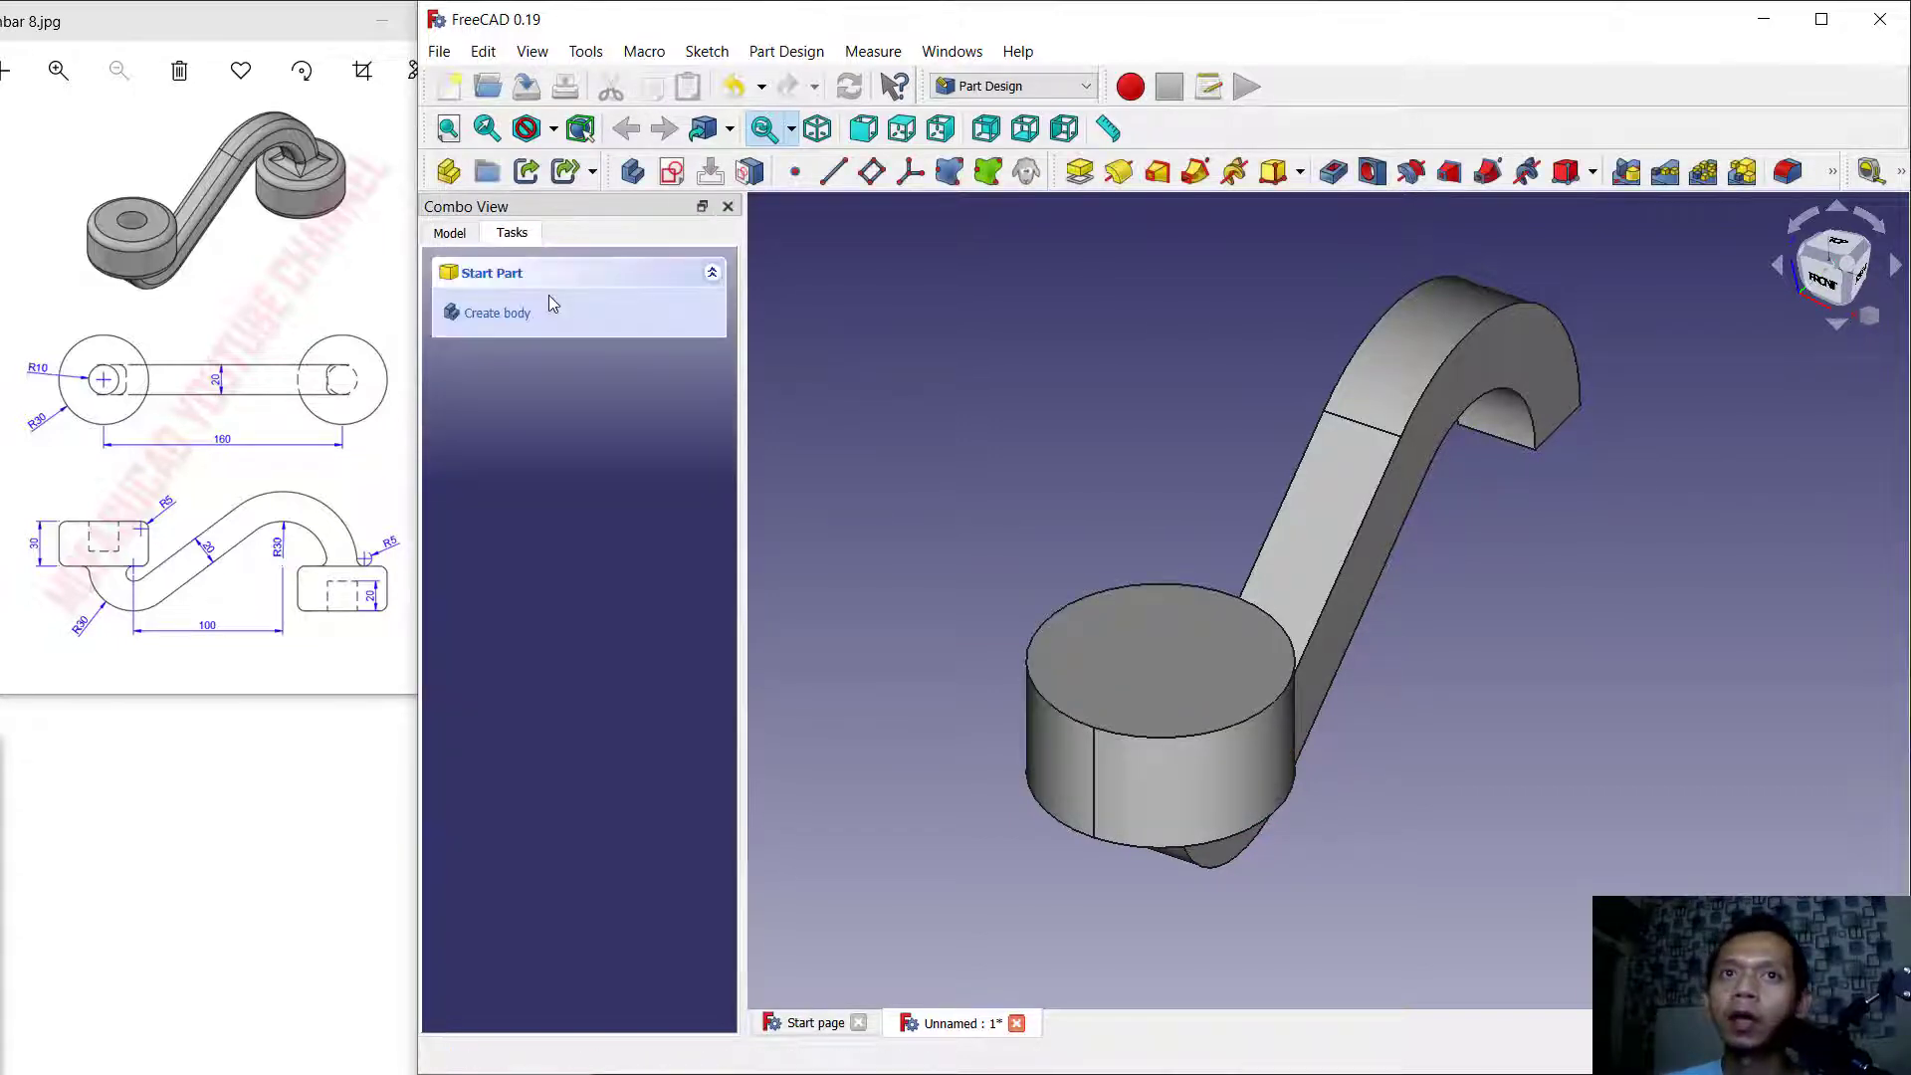
Start a sketch on the boss's top face, referencing its outer edge as external geometry.
{"action": "left_click", "coordinate": [1181, 687]}
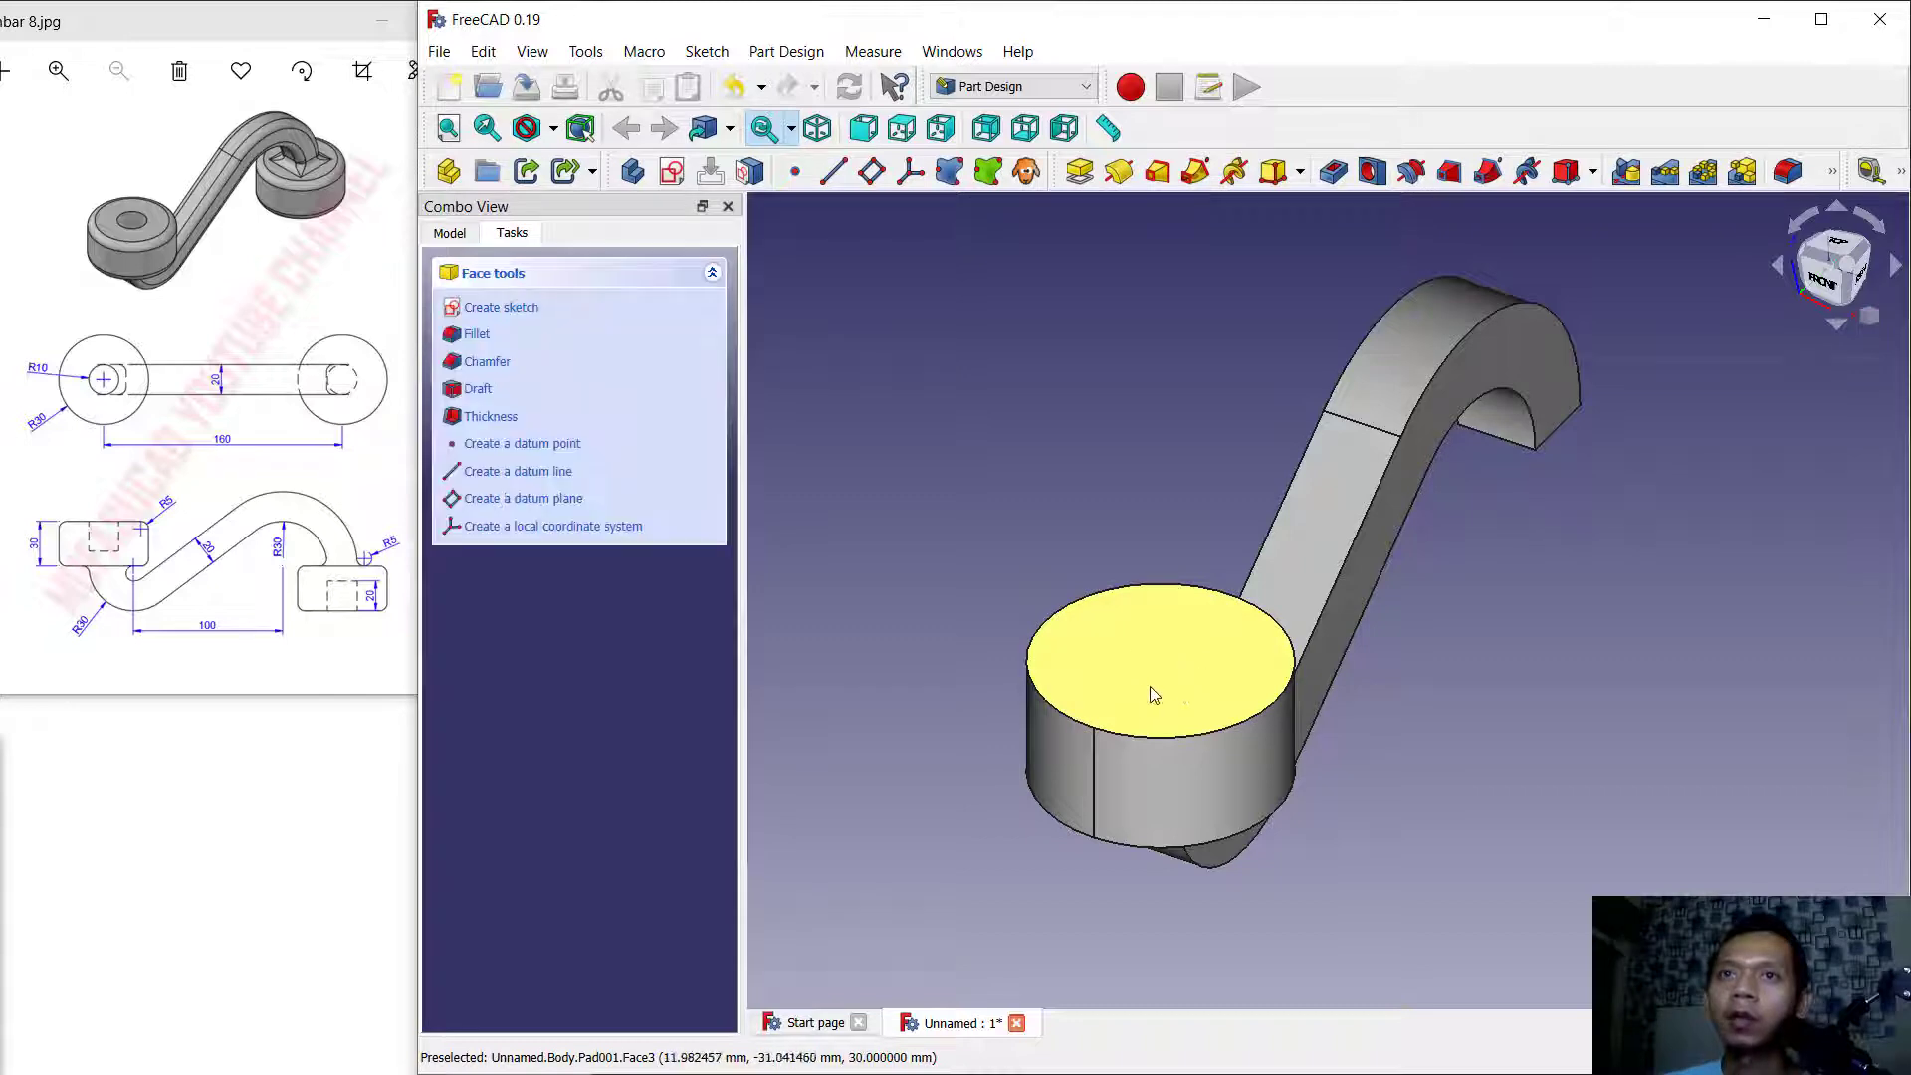
{"action": "left_click", "coordinate": [526, 311]}
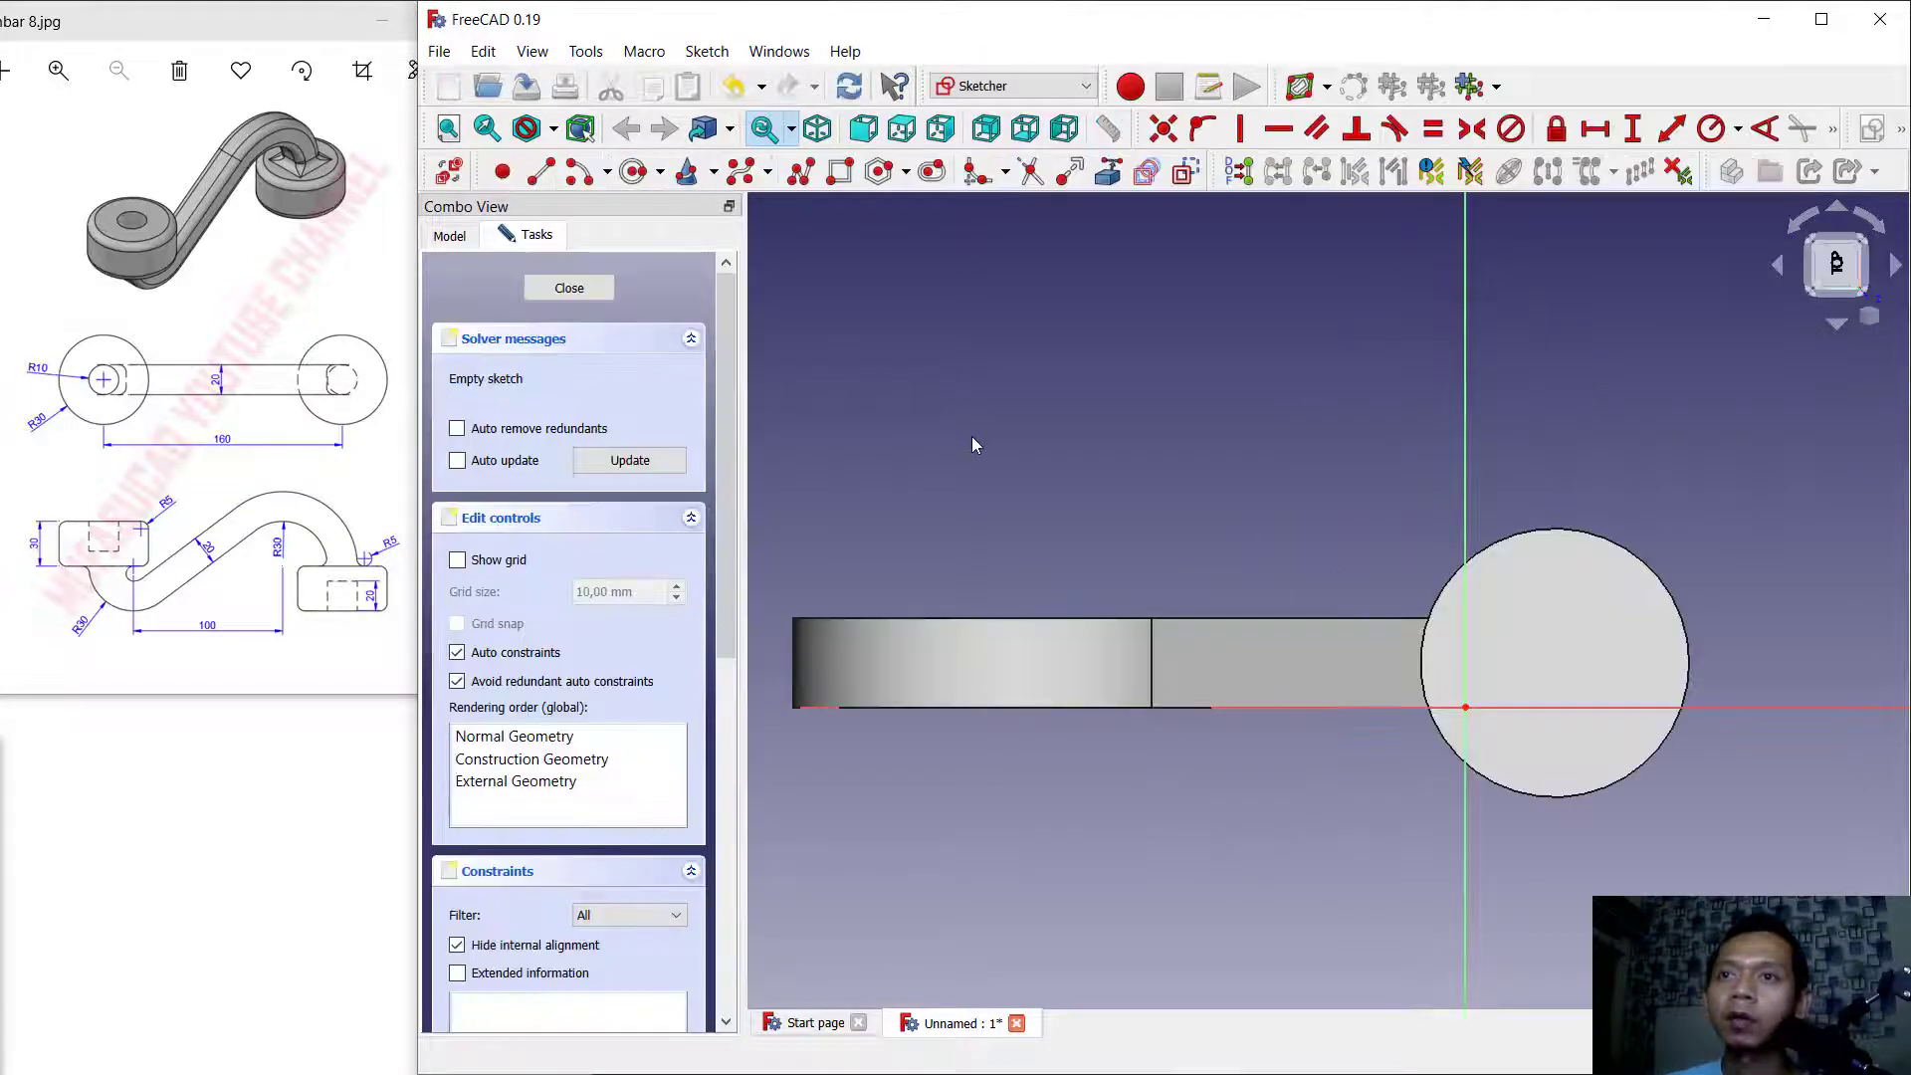
{"action": "left_click", "coordinate": [1112, 177]}
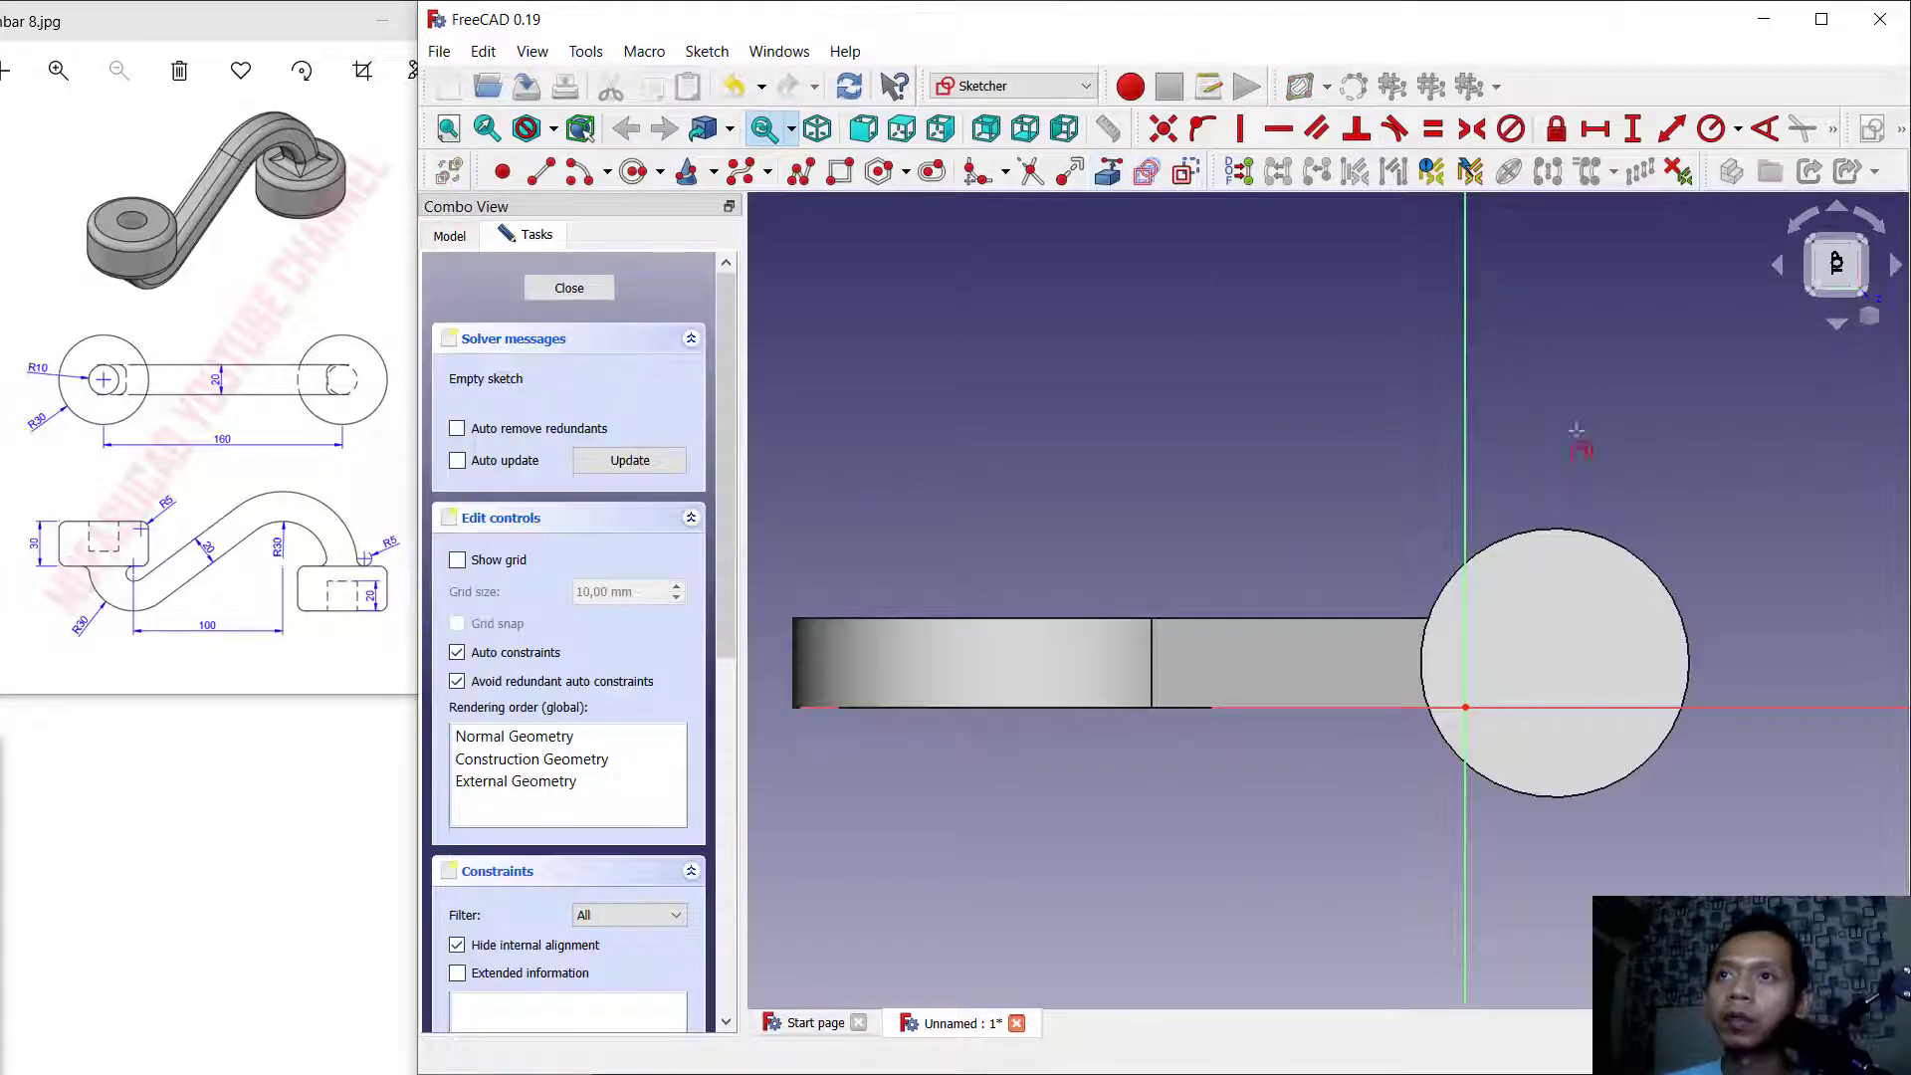
{"action": "left_click", "coordinate": [1556, 528]}
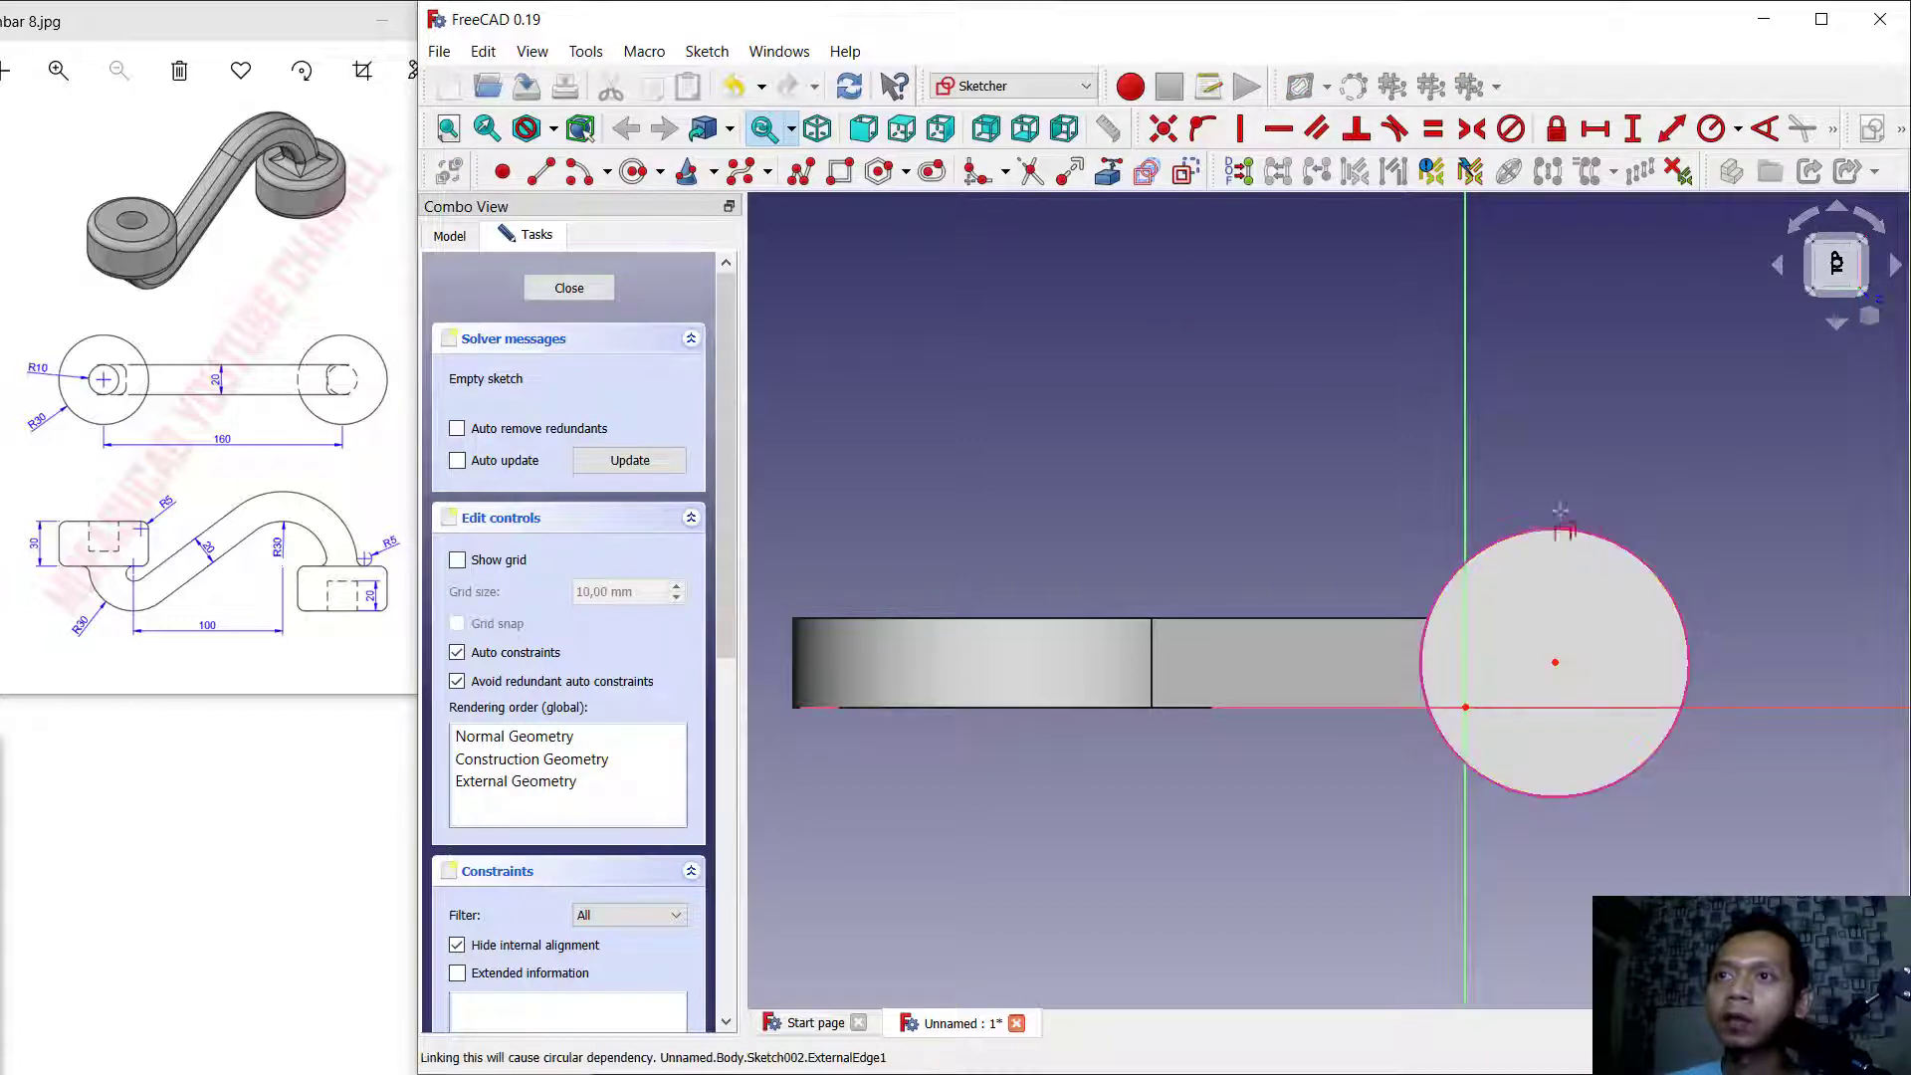
Draw a circle concentric with the boss and constrain its radius to 10 mm.
{"action": "left_click", "coordinate": [633, 175]}
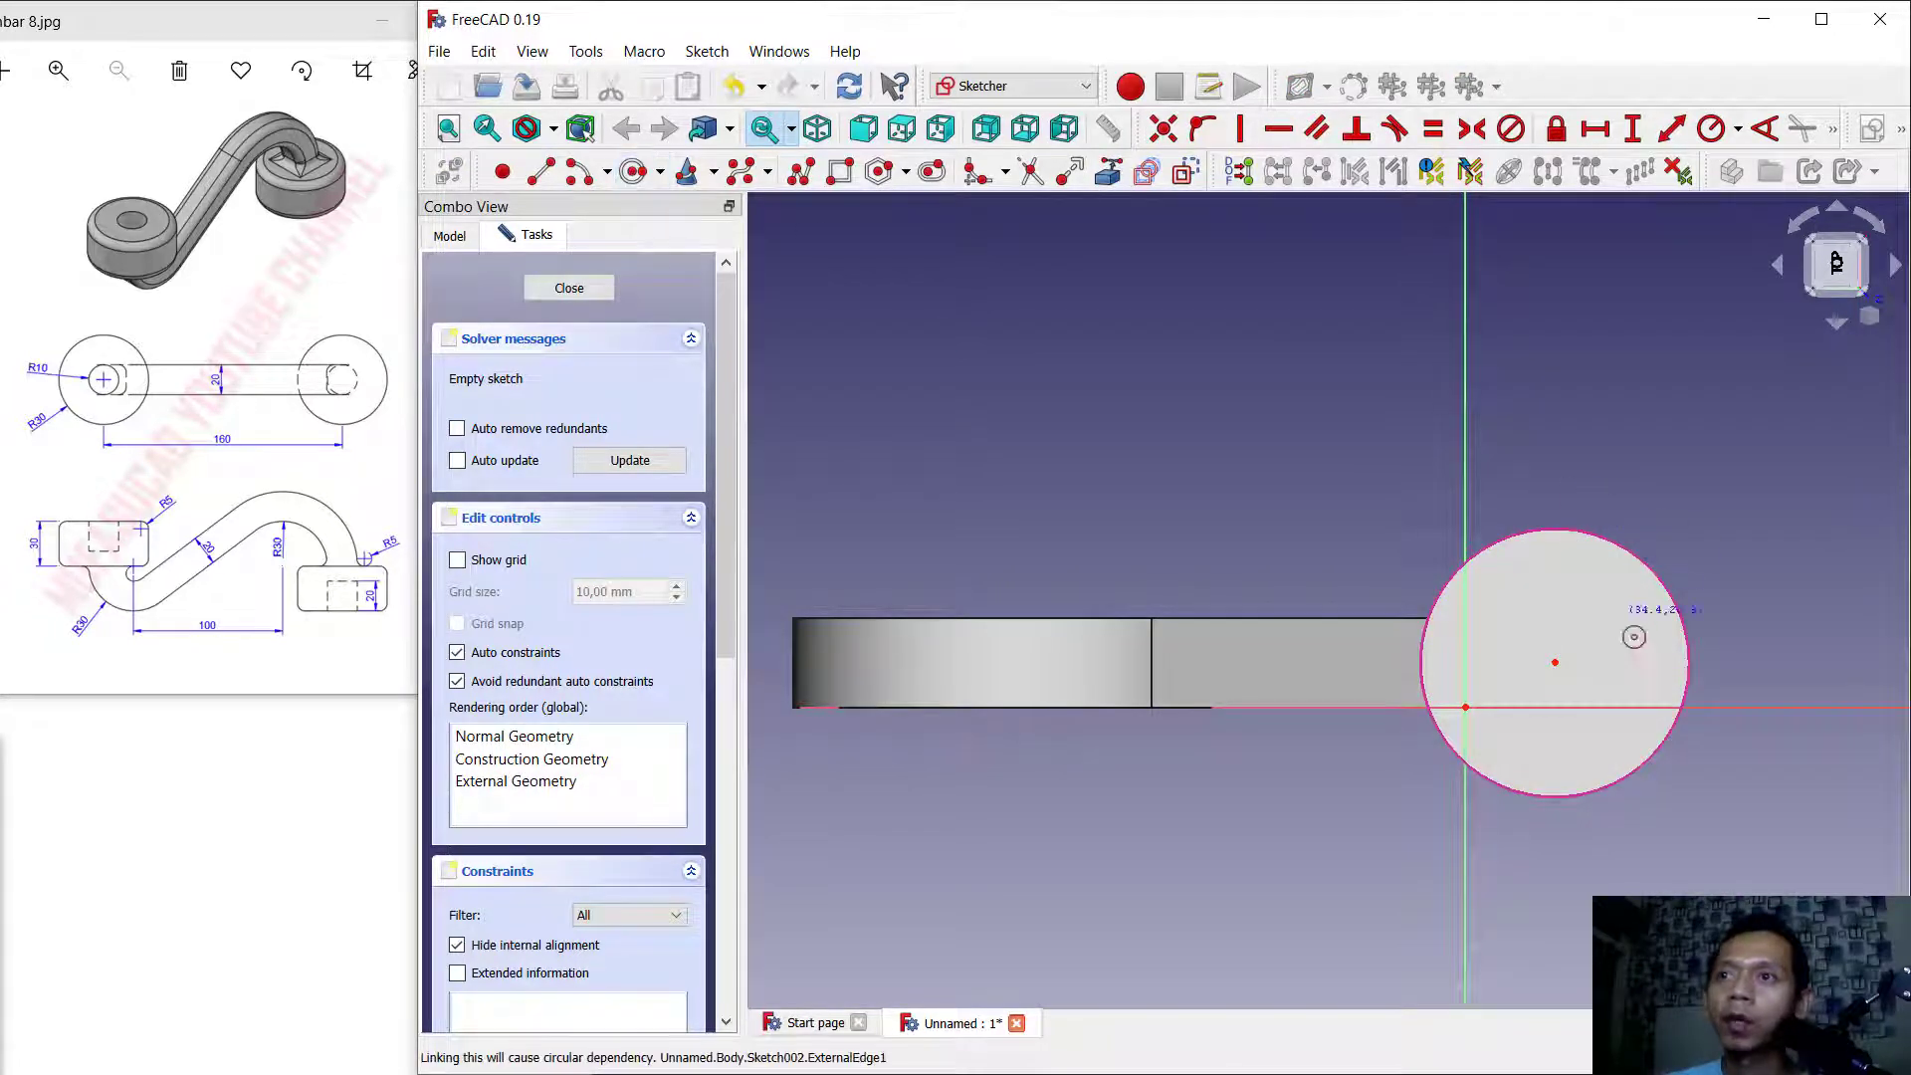
{"action": "left_click", "coordinate": [1554, 662]}
{"action": "left_click", "coordinate": [1587, 622]}
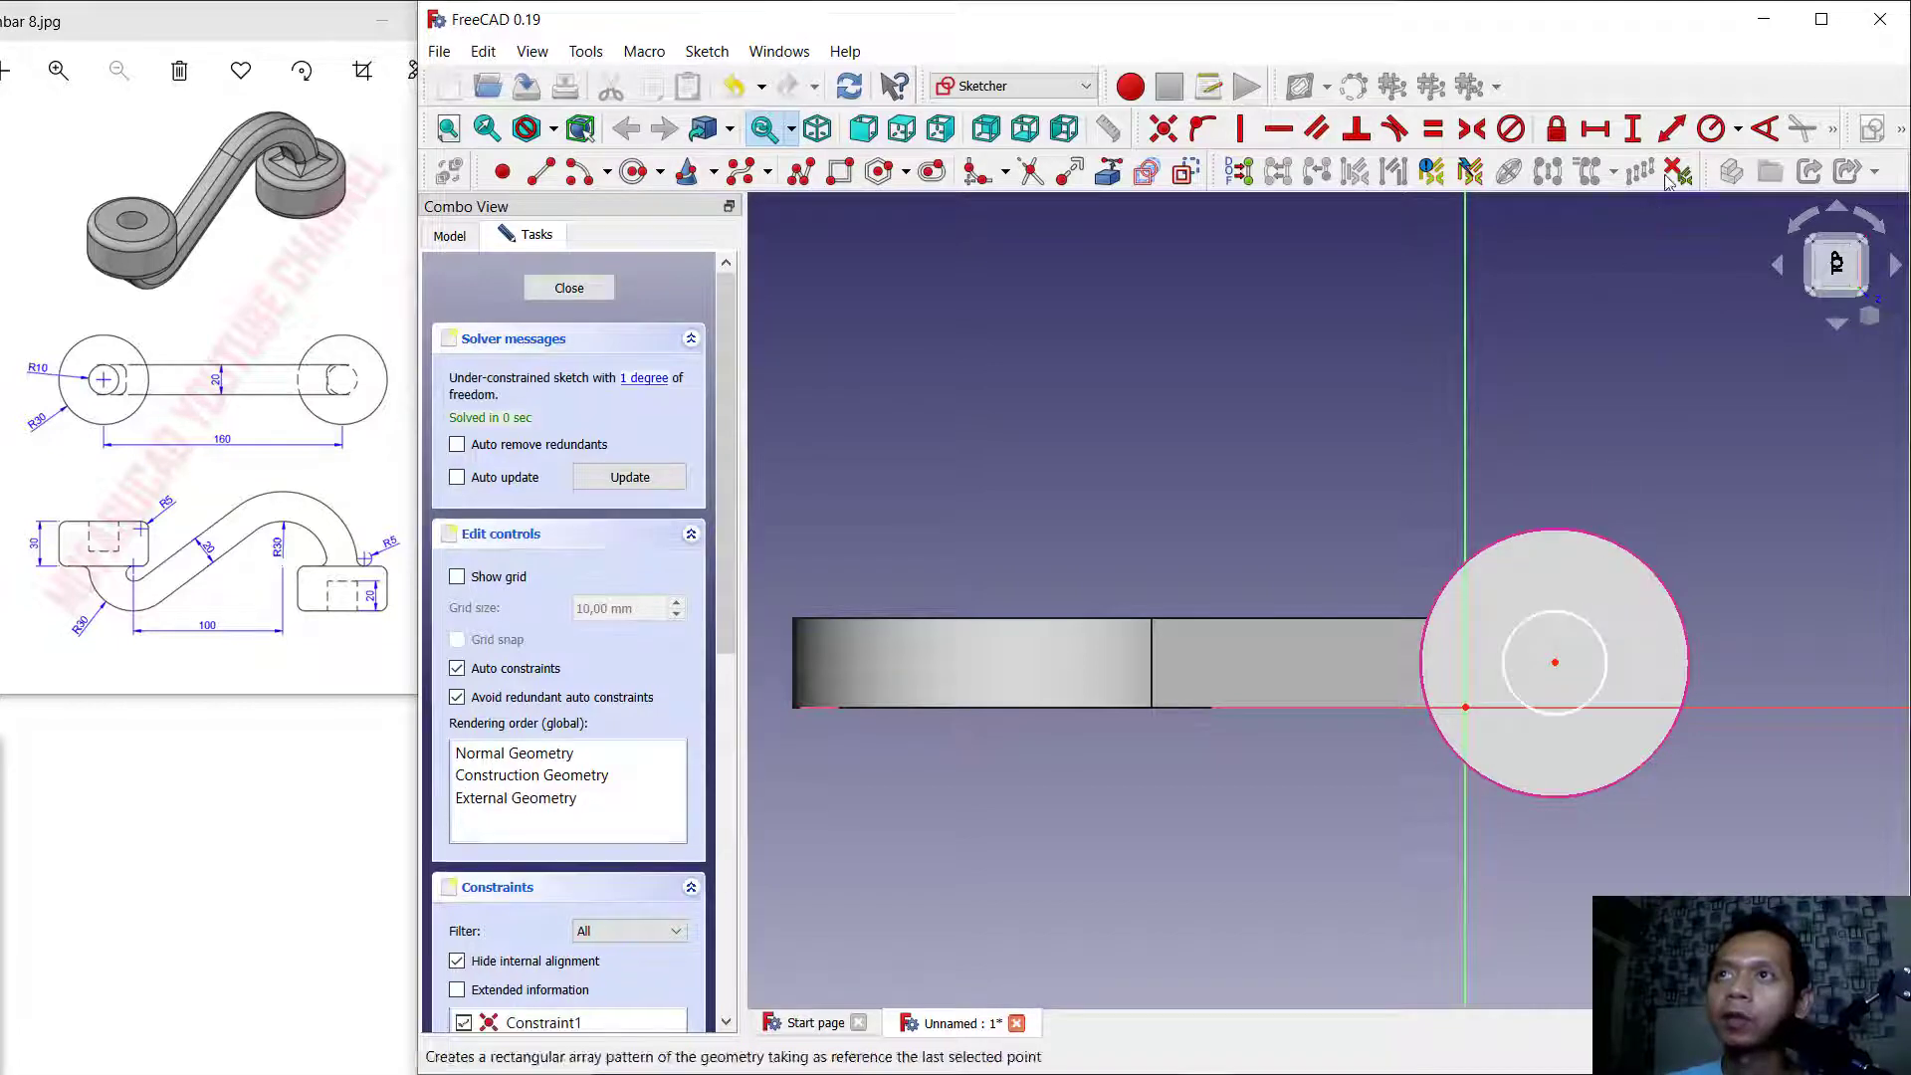
{"action": "left_click", "coordinate": [1712, 131]}
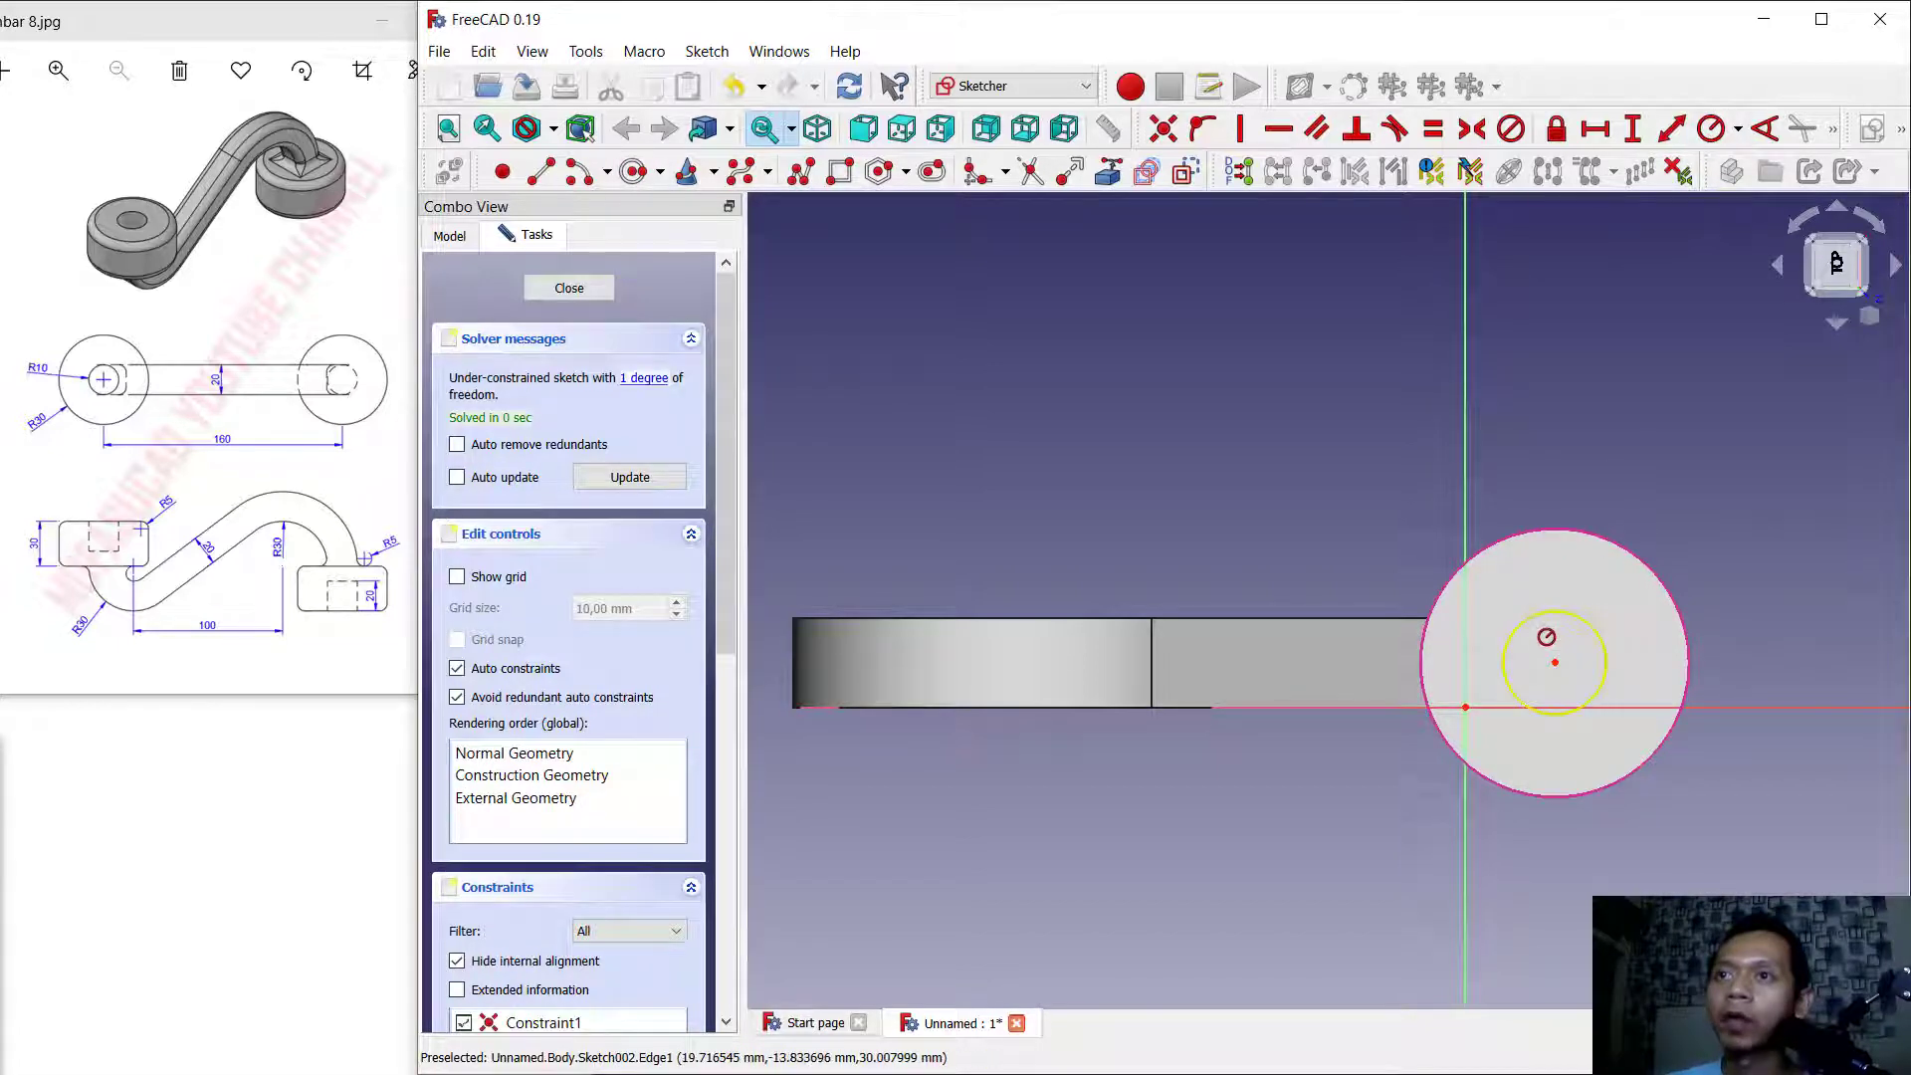
{"action": "left_click", "coordinate": [1529, 620]}
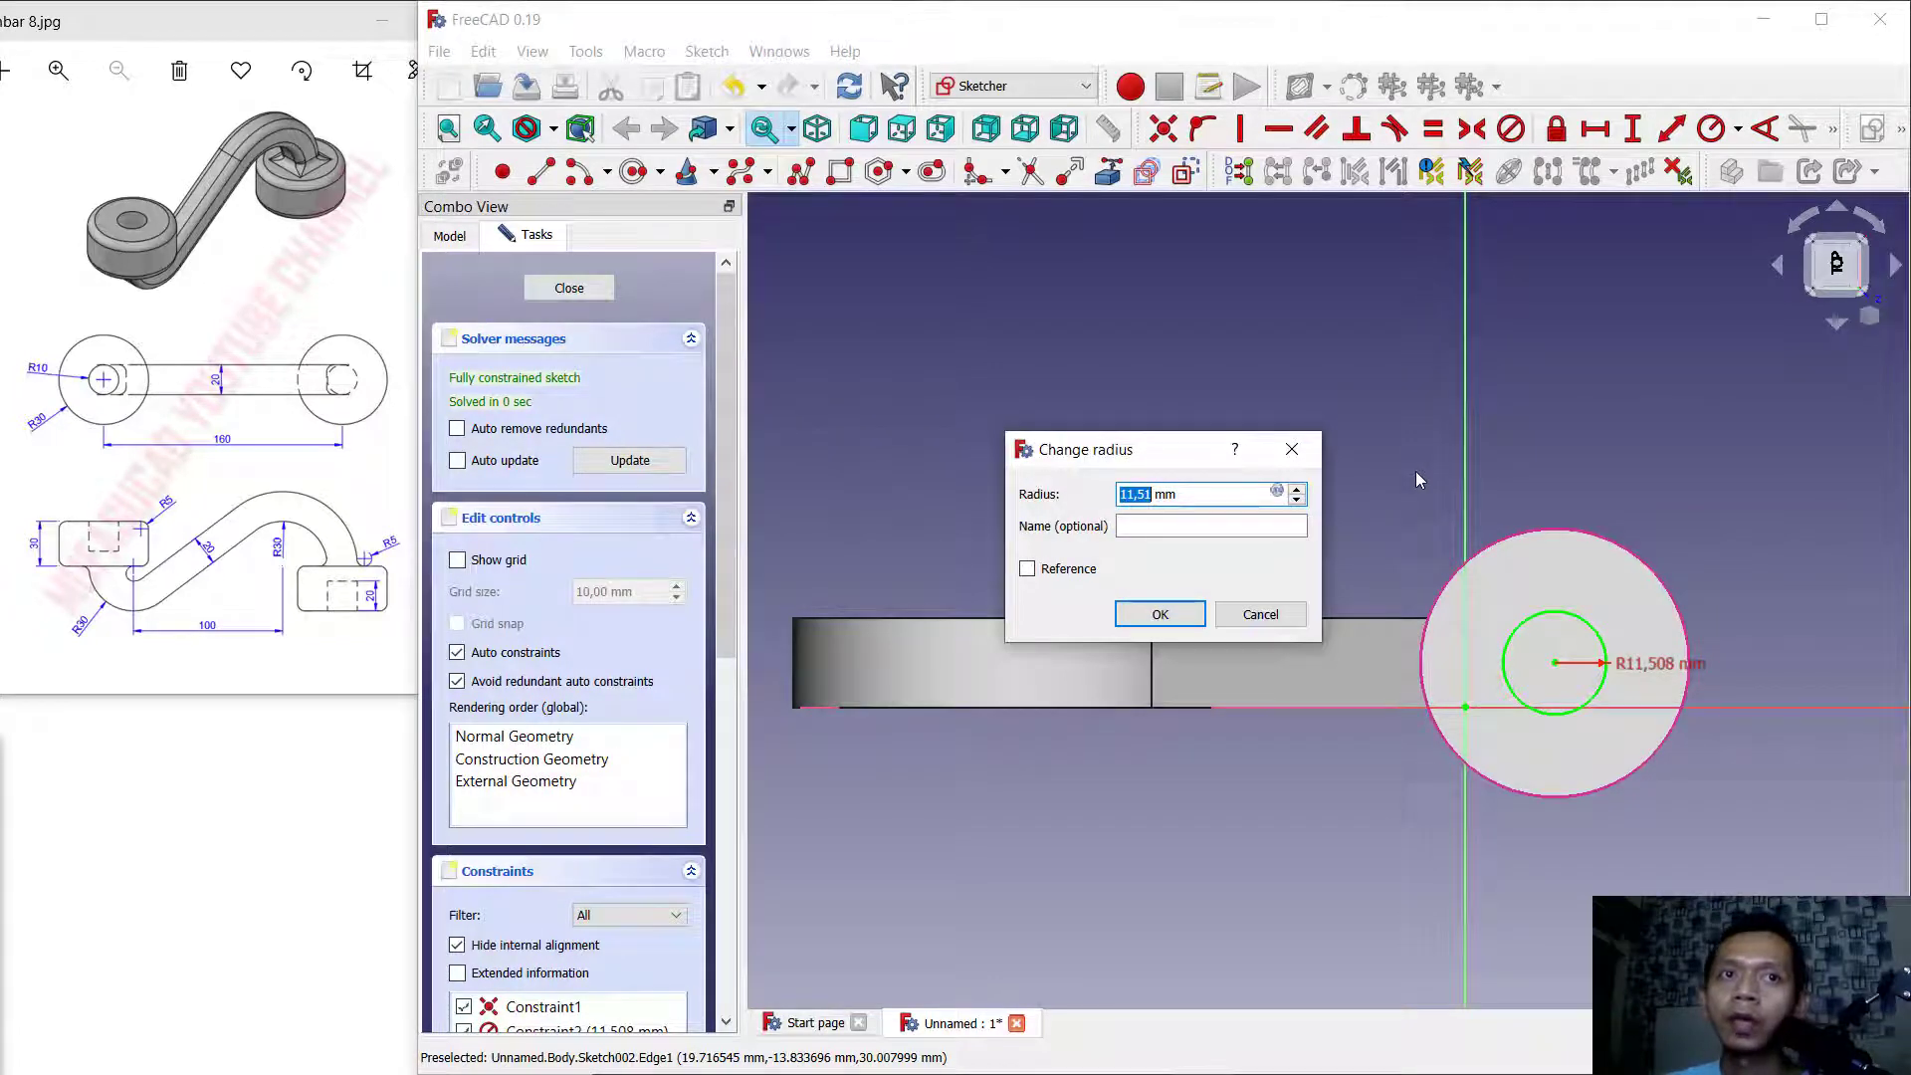
{"action": "type", "text": "10"}
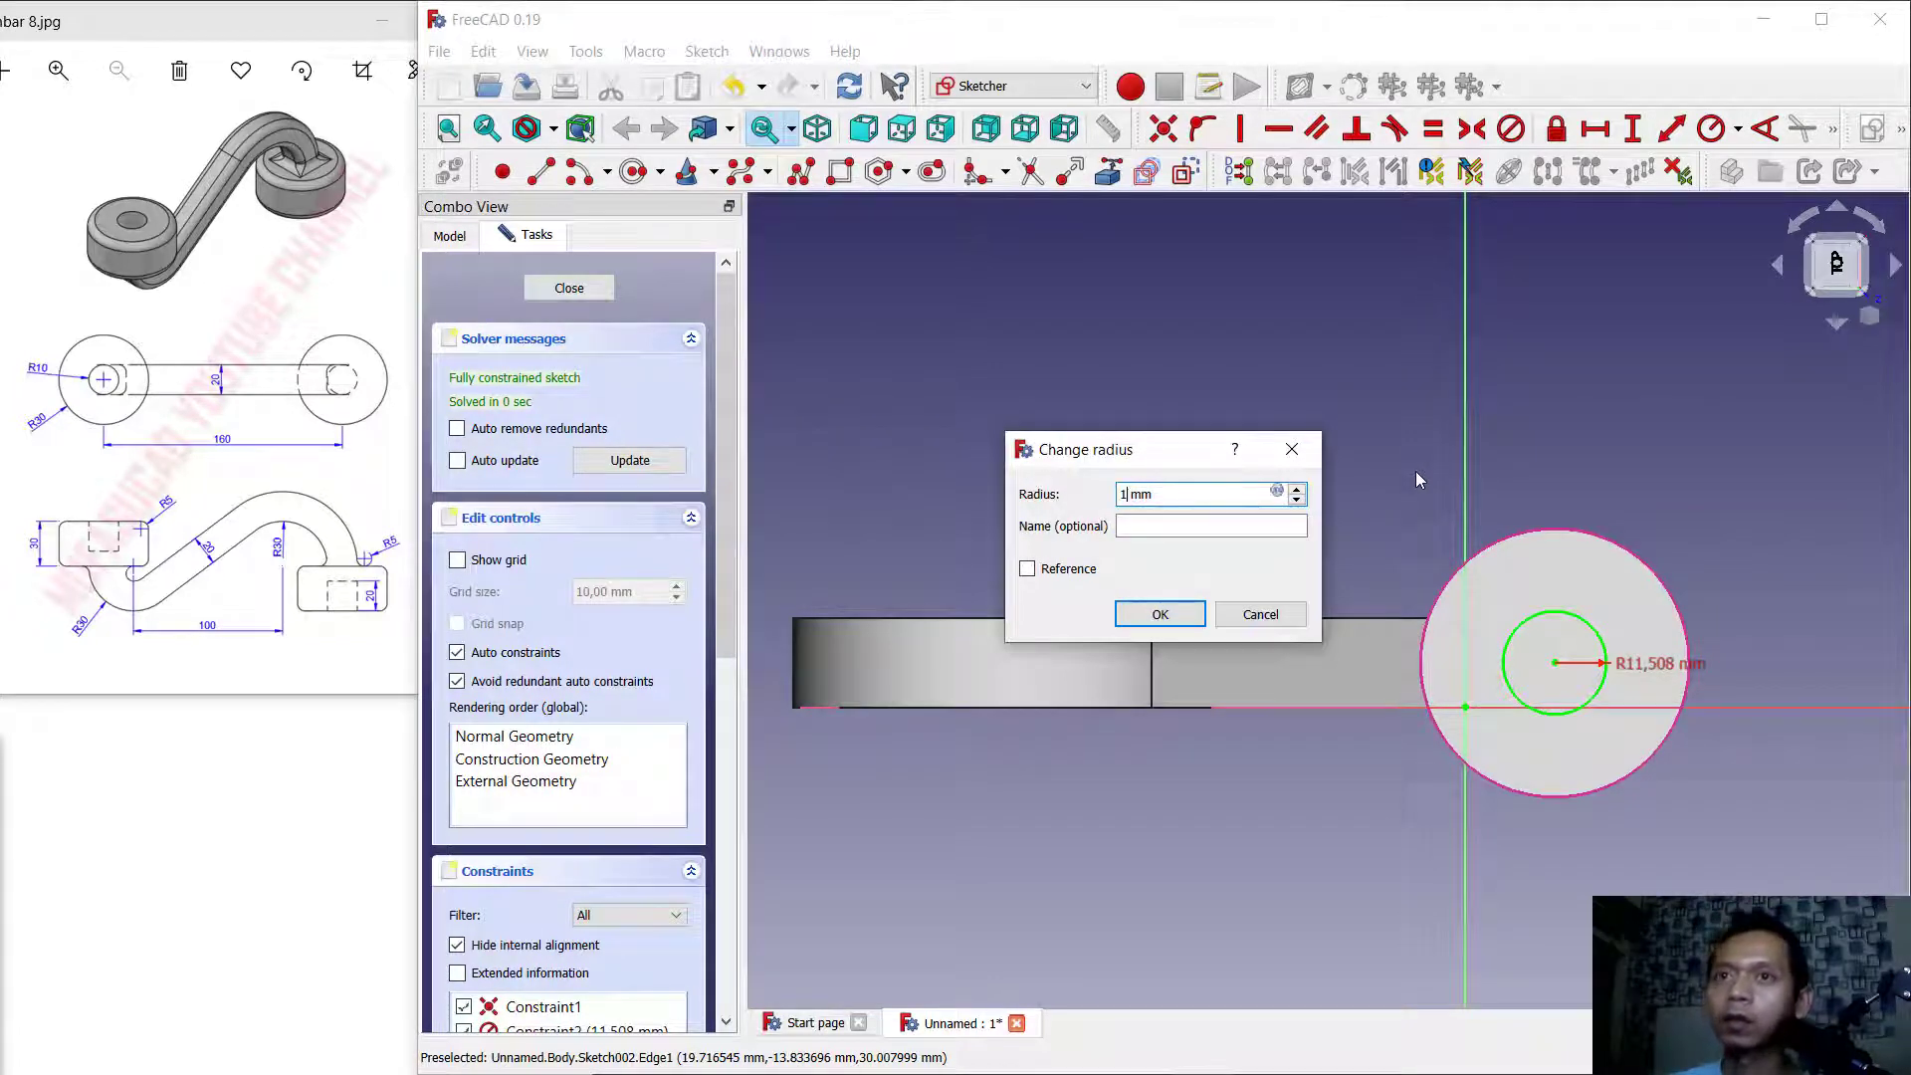
{"action": "left_click", "coordinate": [1160, 614]}
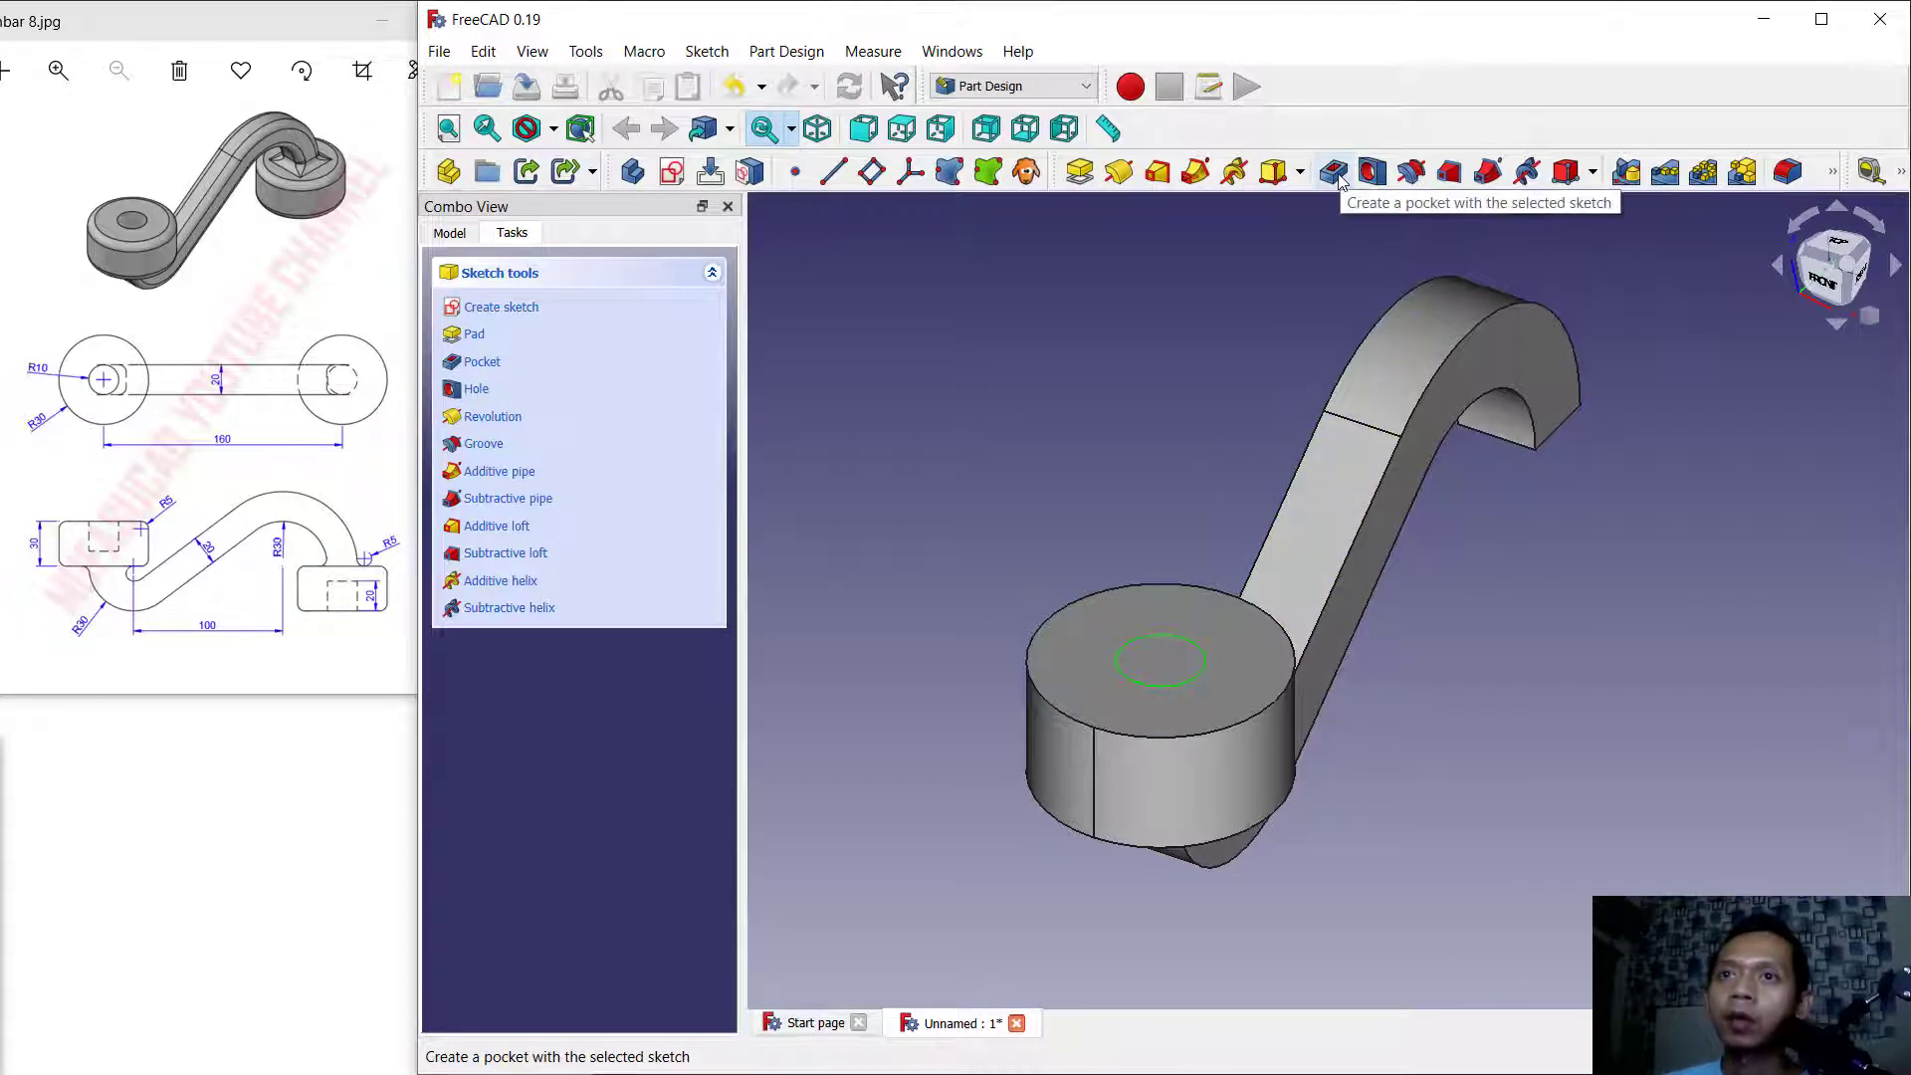
Pocket the small circle 20 mm through the boss, then select the link's opposite end face.
{"action": "left_click", "coordinate": [1335, 172]}
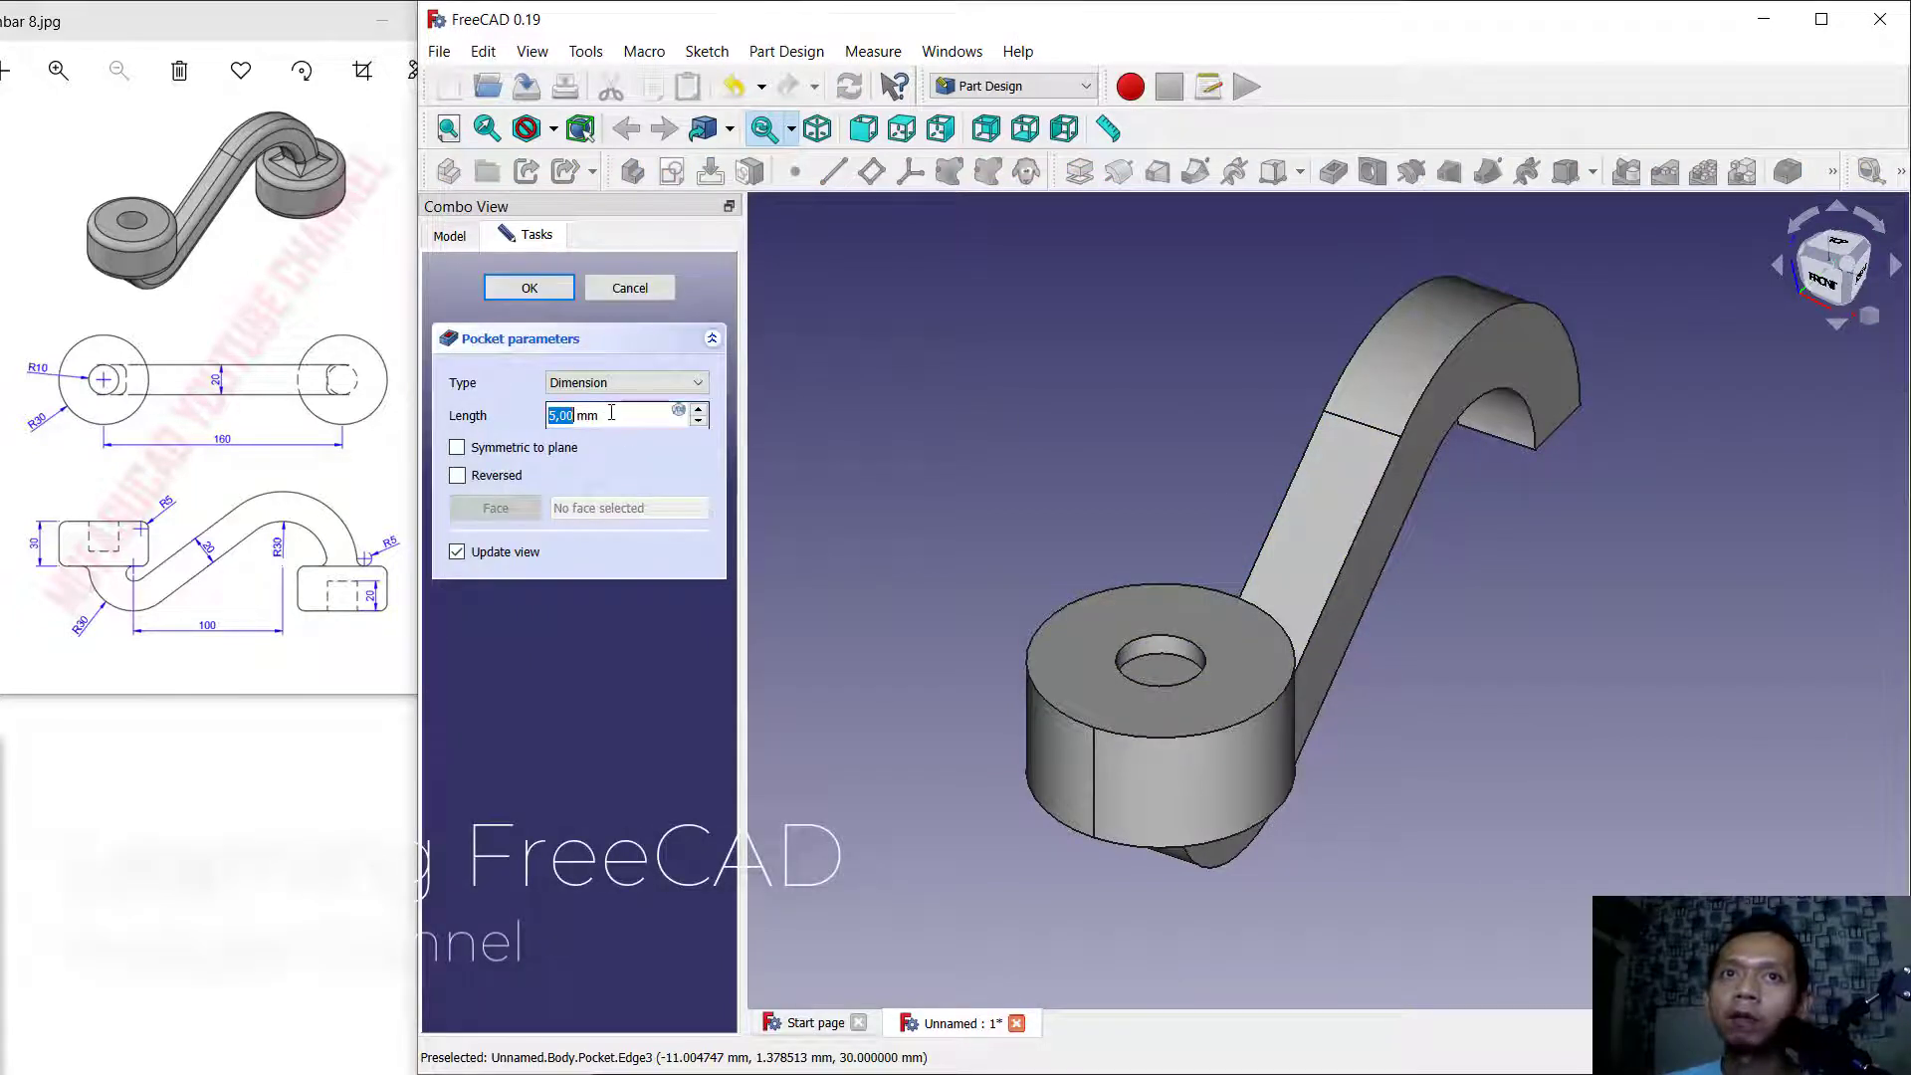
{"action": "type", "text": "20"}
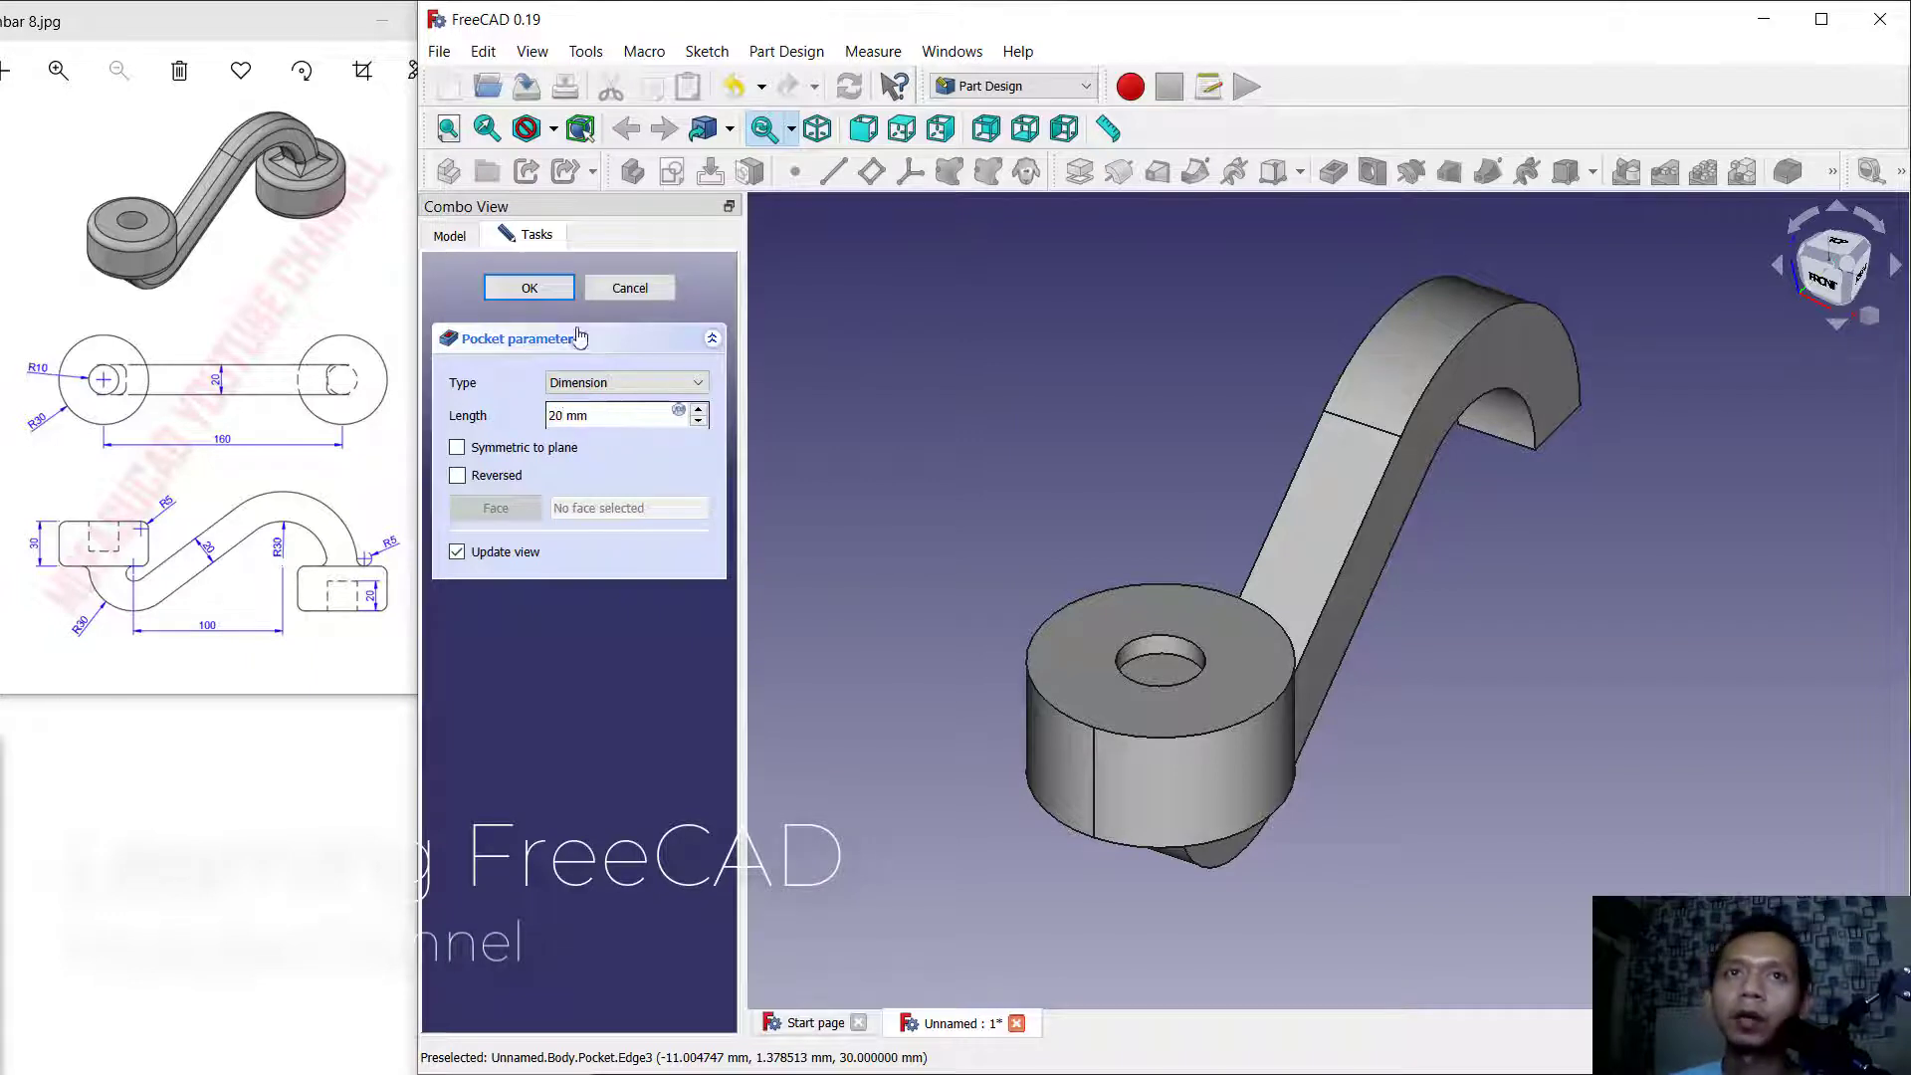
{"action": "left_click", "coordinate": [530, 288]}
{"action": "middle_click_drag", "start_coordinate": [1467, 624], "coordinate": [1456, 526]}
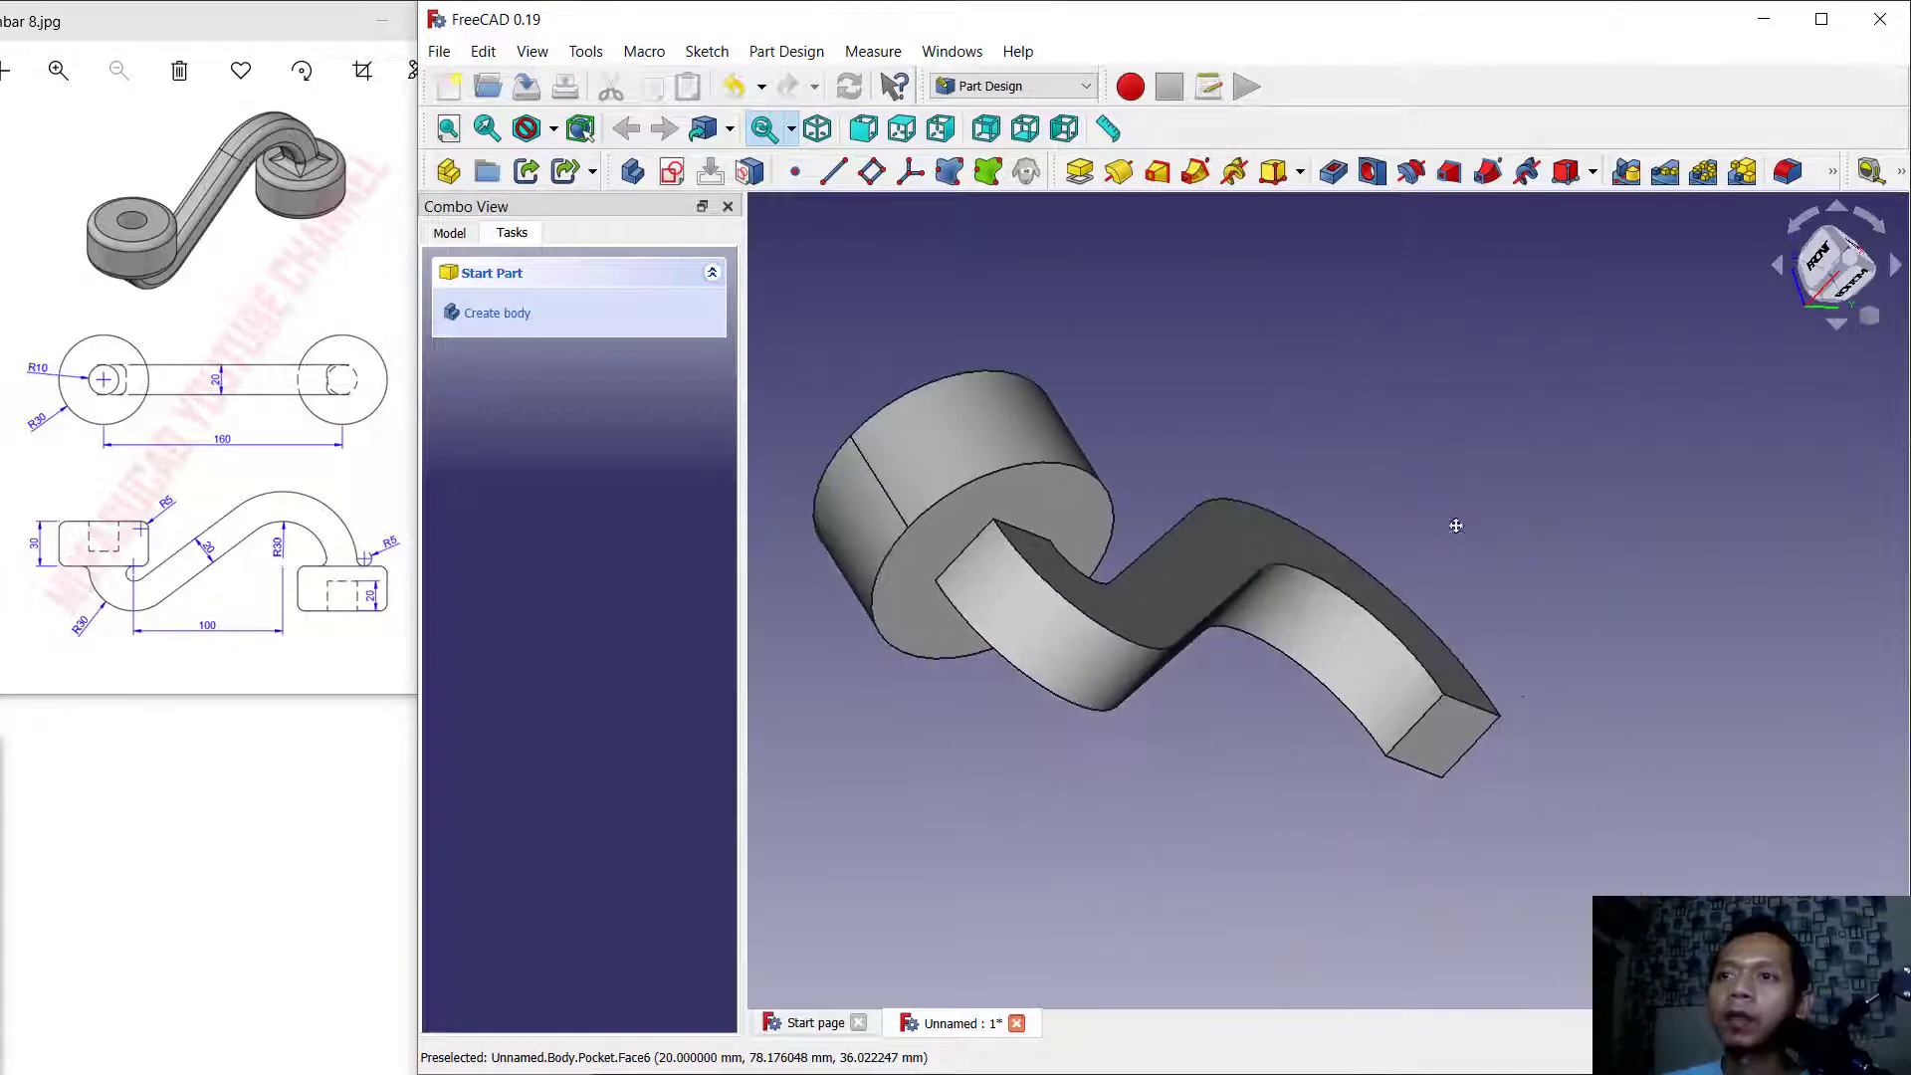
{"action": "left_click", "coordinate": [1443, 739]}
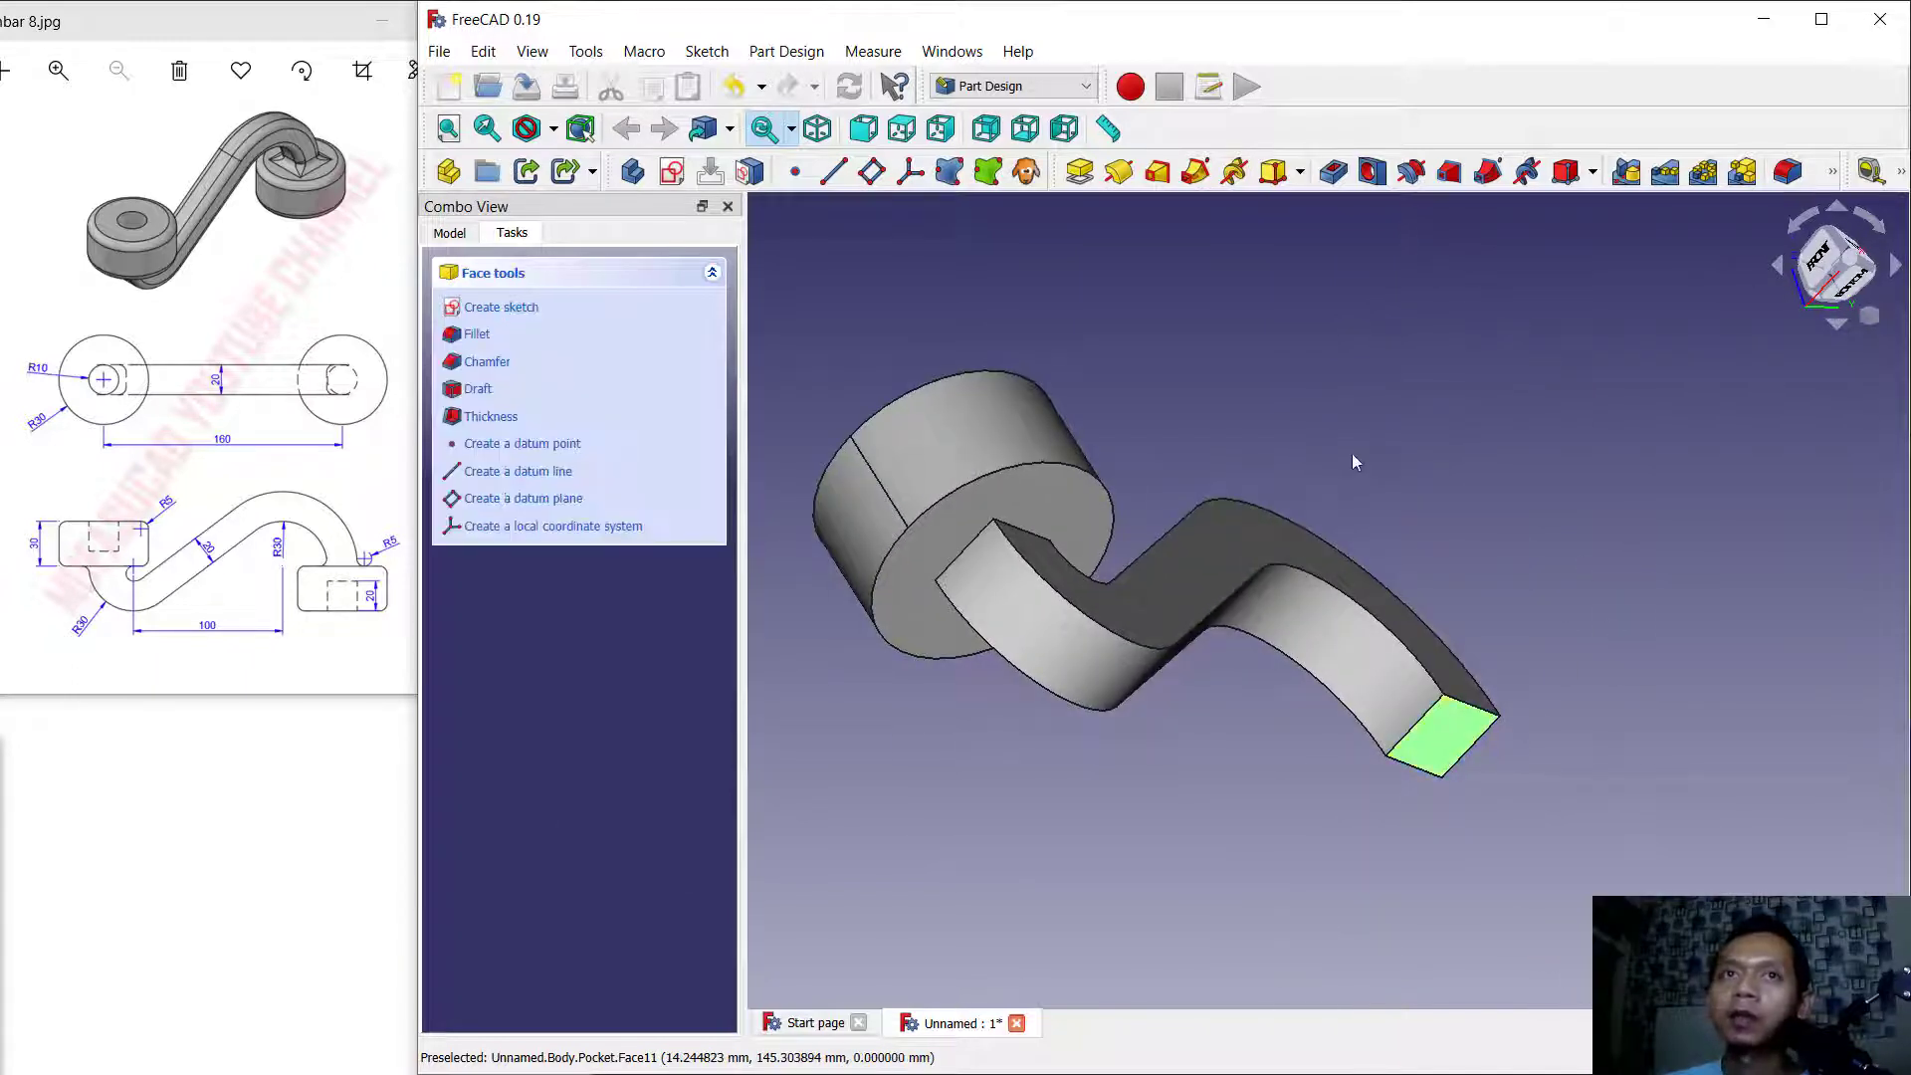
Start a sketch on the end face and draw a circle on the far end block.
{"action": "left_click", "coordinate": [501, 307]}
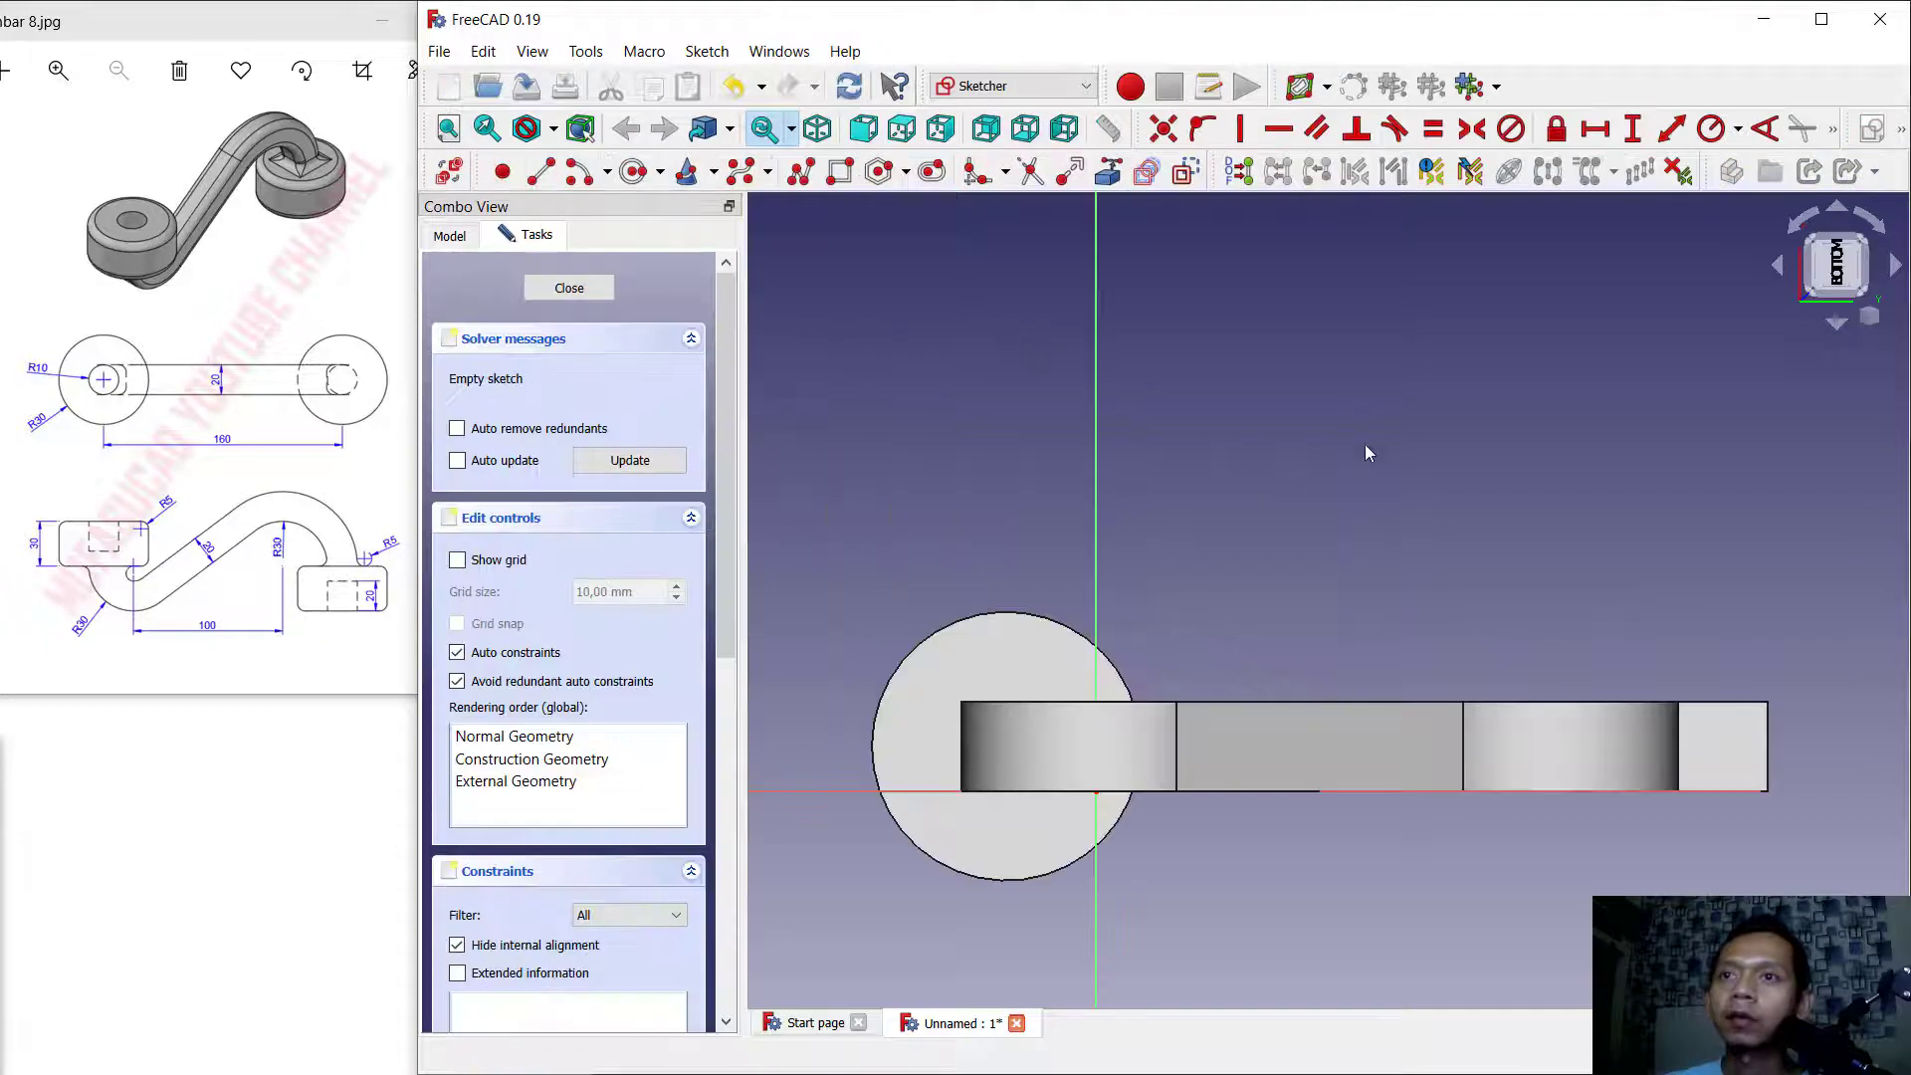
{"action": "middle_click_drag", "start_coordinate": [1655, 570], "coordinate": [1394, 485]}
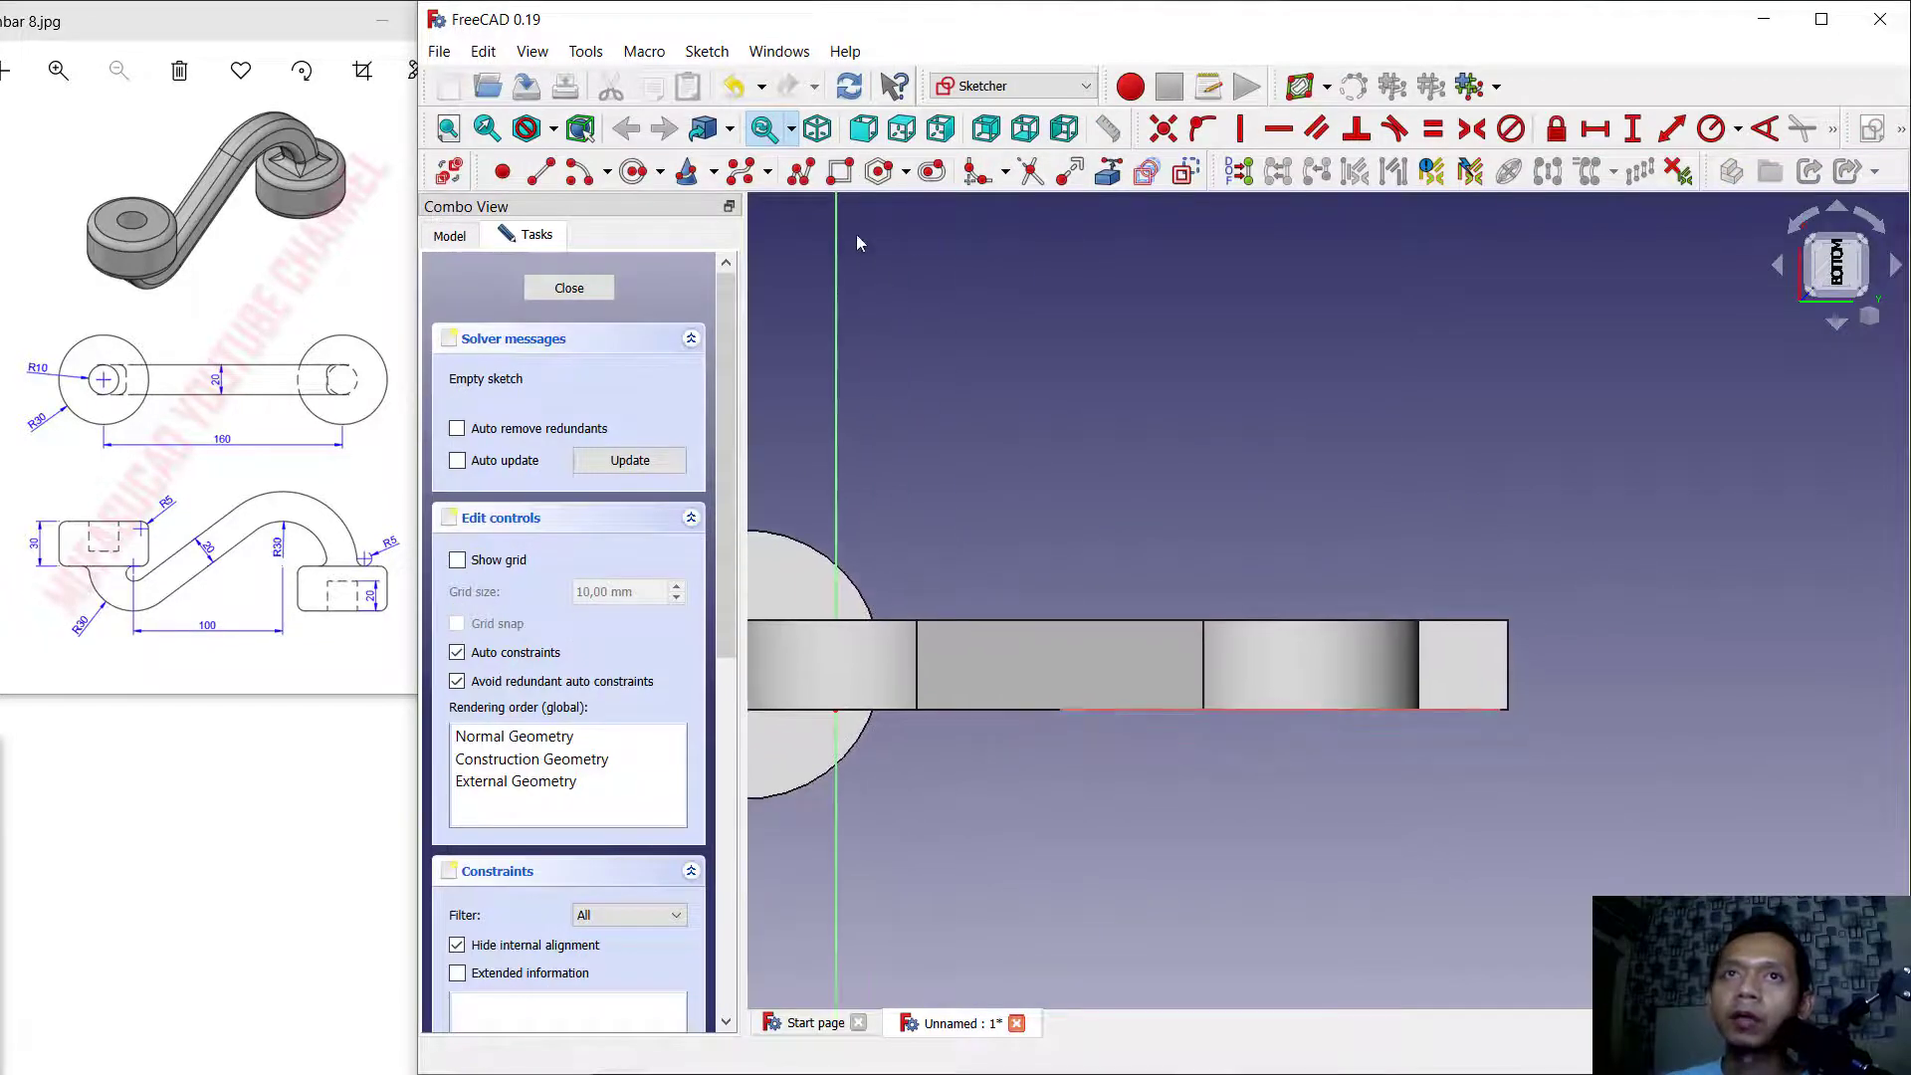
{"action": "left_click", "coordinate": [1108, 171]}
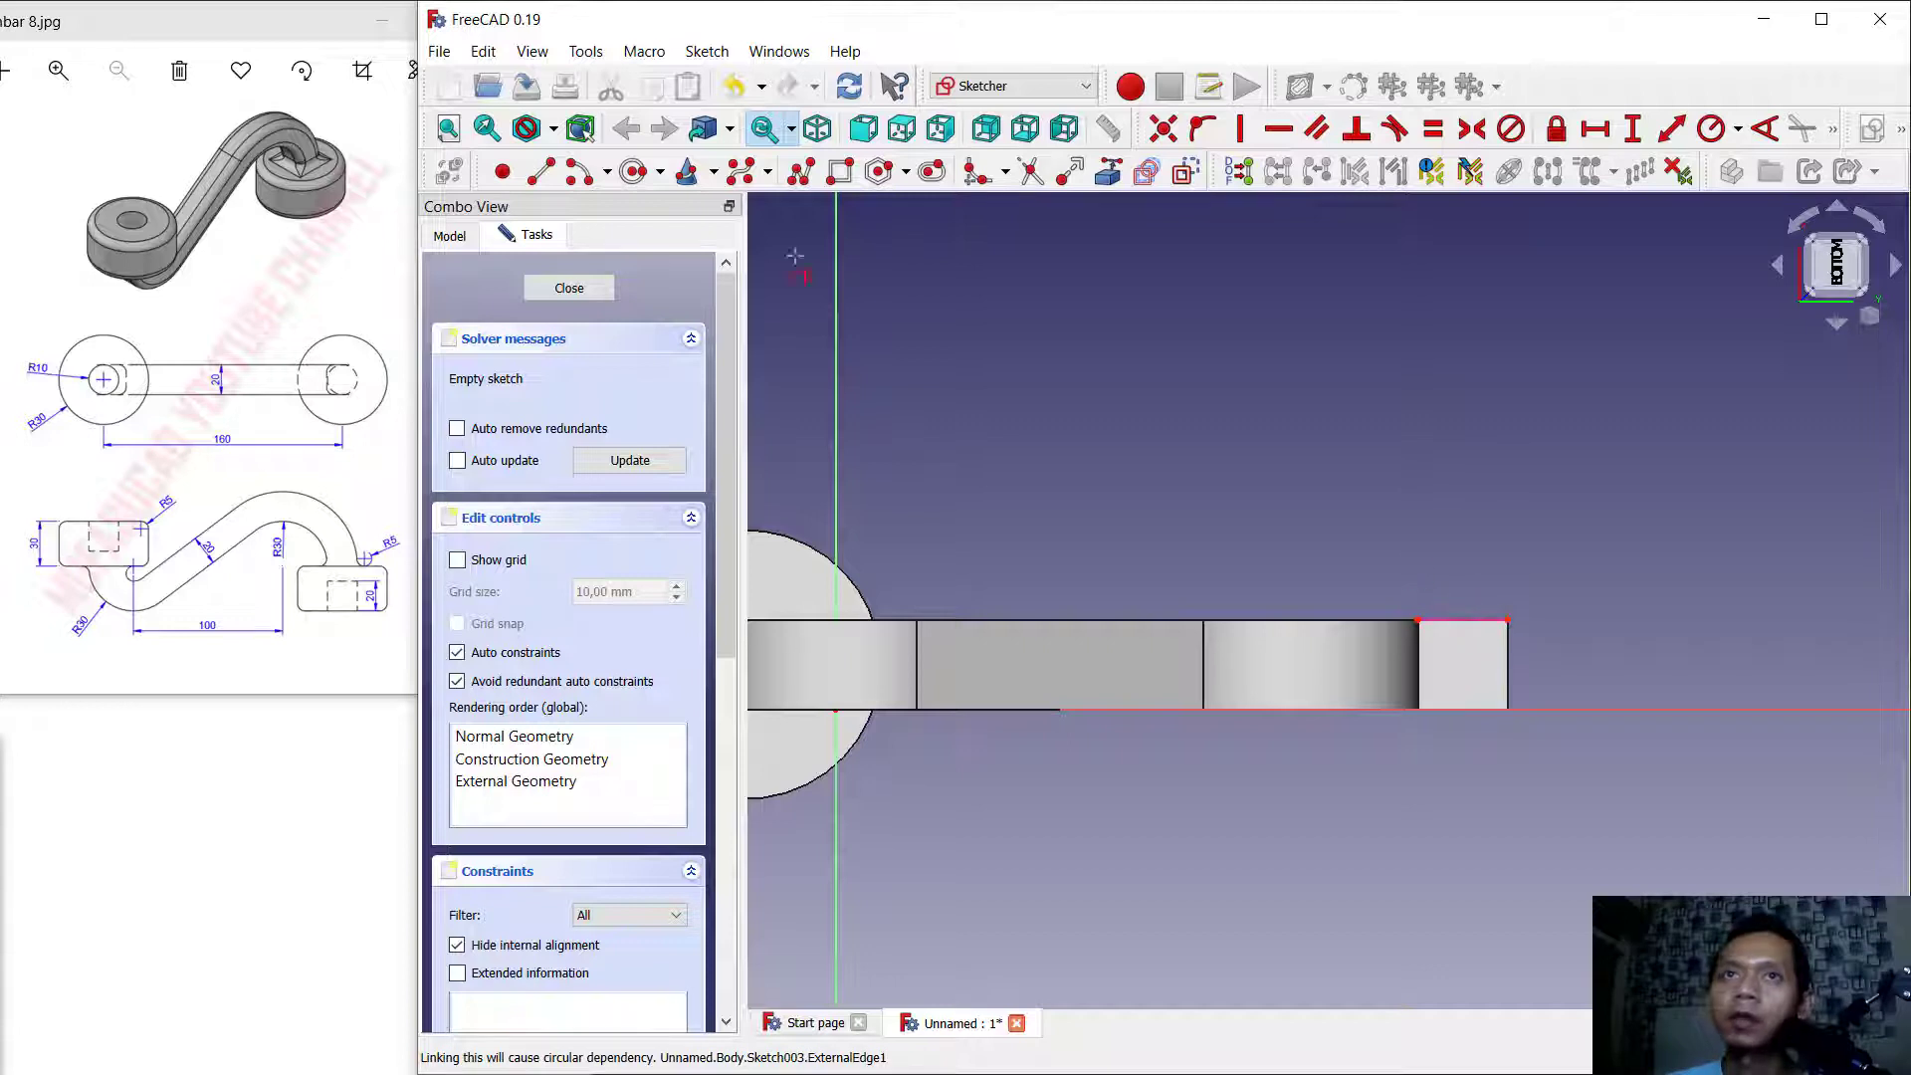
{"action": "left_click", "coordinate": [1461, 666]}
{"action": "left_click", "coordinate": [1598, 602]}
Place the circle centre 10 mm horizontally and 10 mm vertically from the block's top-right corner.
{"action": "left_click", "coordinate": [1596, 129]}
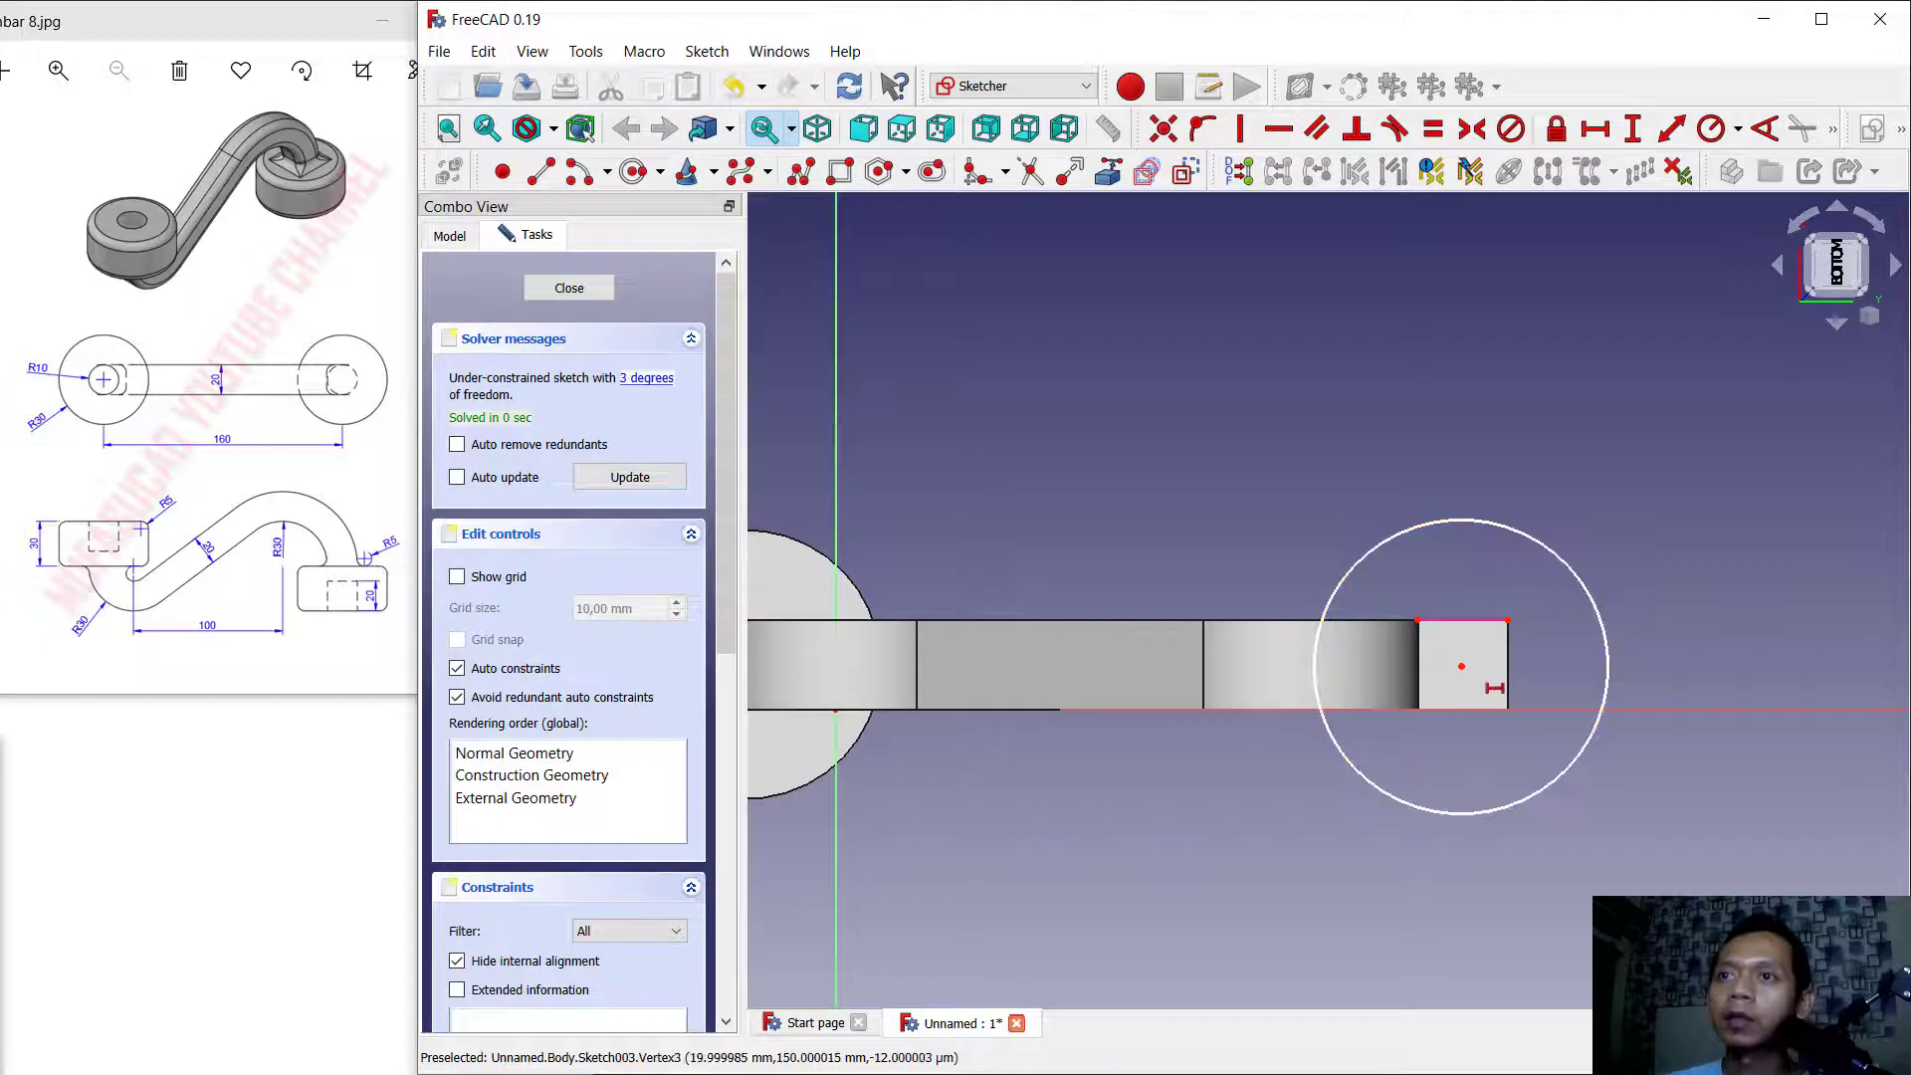
{"action": "left_click", "coordinate": [1509, 622]}
{"action": "type", "text": "10,41"}
{"action": "key", "text": "Return"}
{"action": "left_click", "coordinate": [1633, 128]}
{"action": "left_click", "coordinate": [1509, 621]}
{"action": "key", "text": "ctrl+z"}
{"action": "left_click", "coordinate": [1633, 128]}
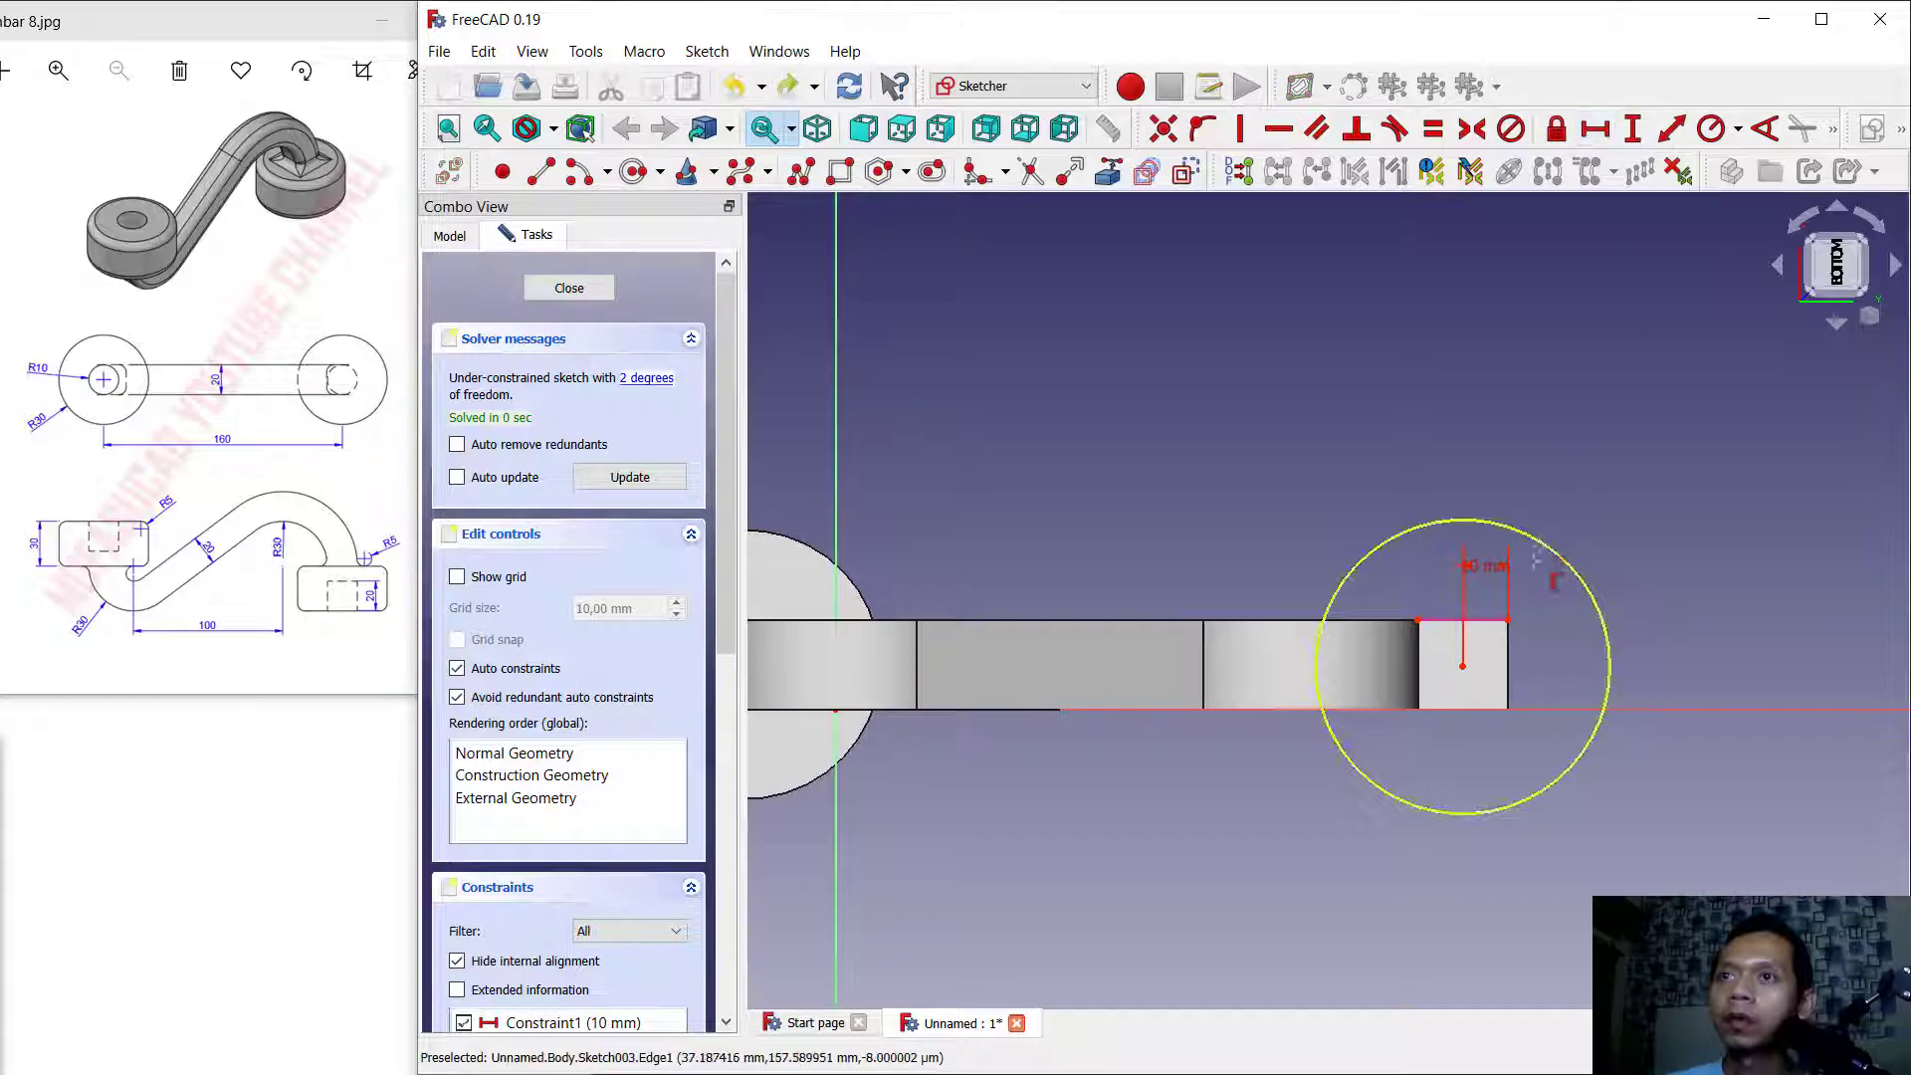
{"action": "left_click", "coordinate": [1509, 621]}
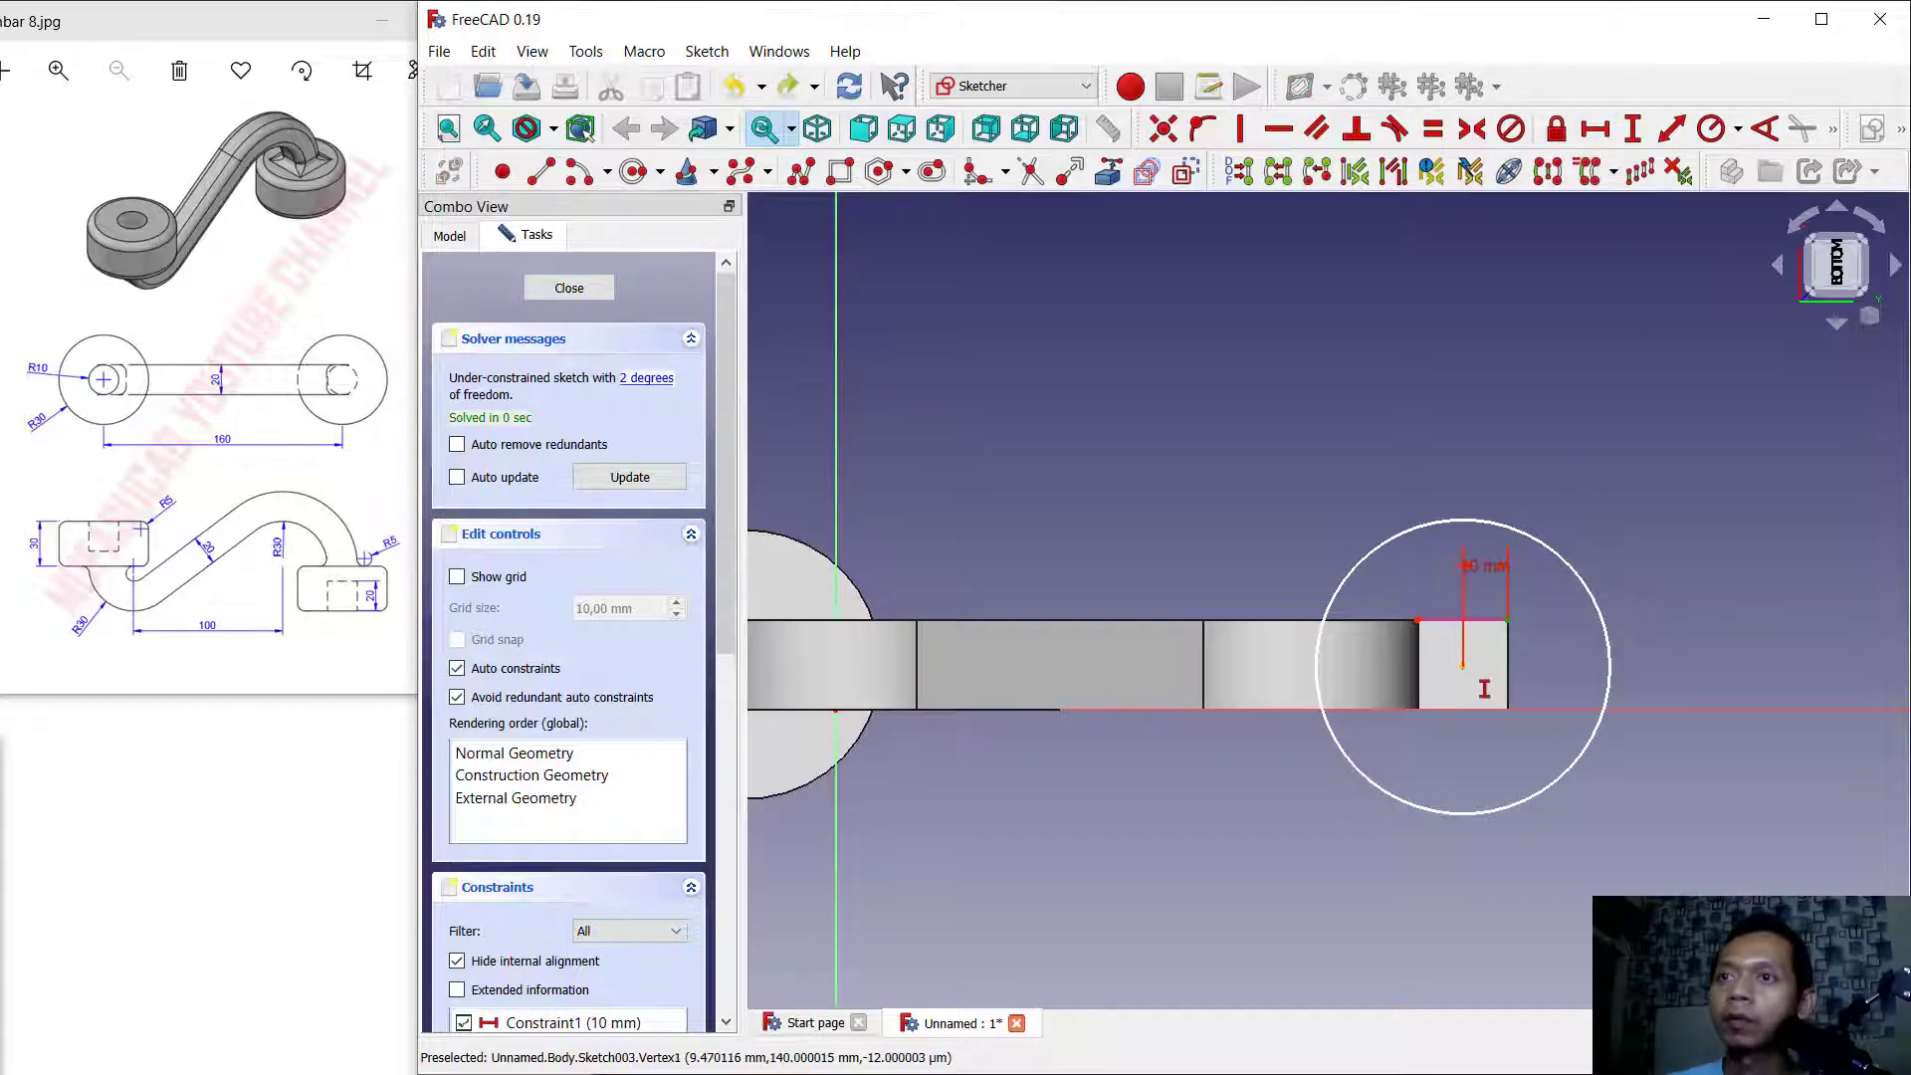
{"action": "left_click", "coordinate": [1463, 665]}
{"action": "type", "text": "10"}
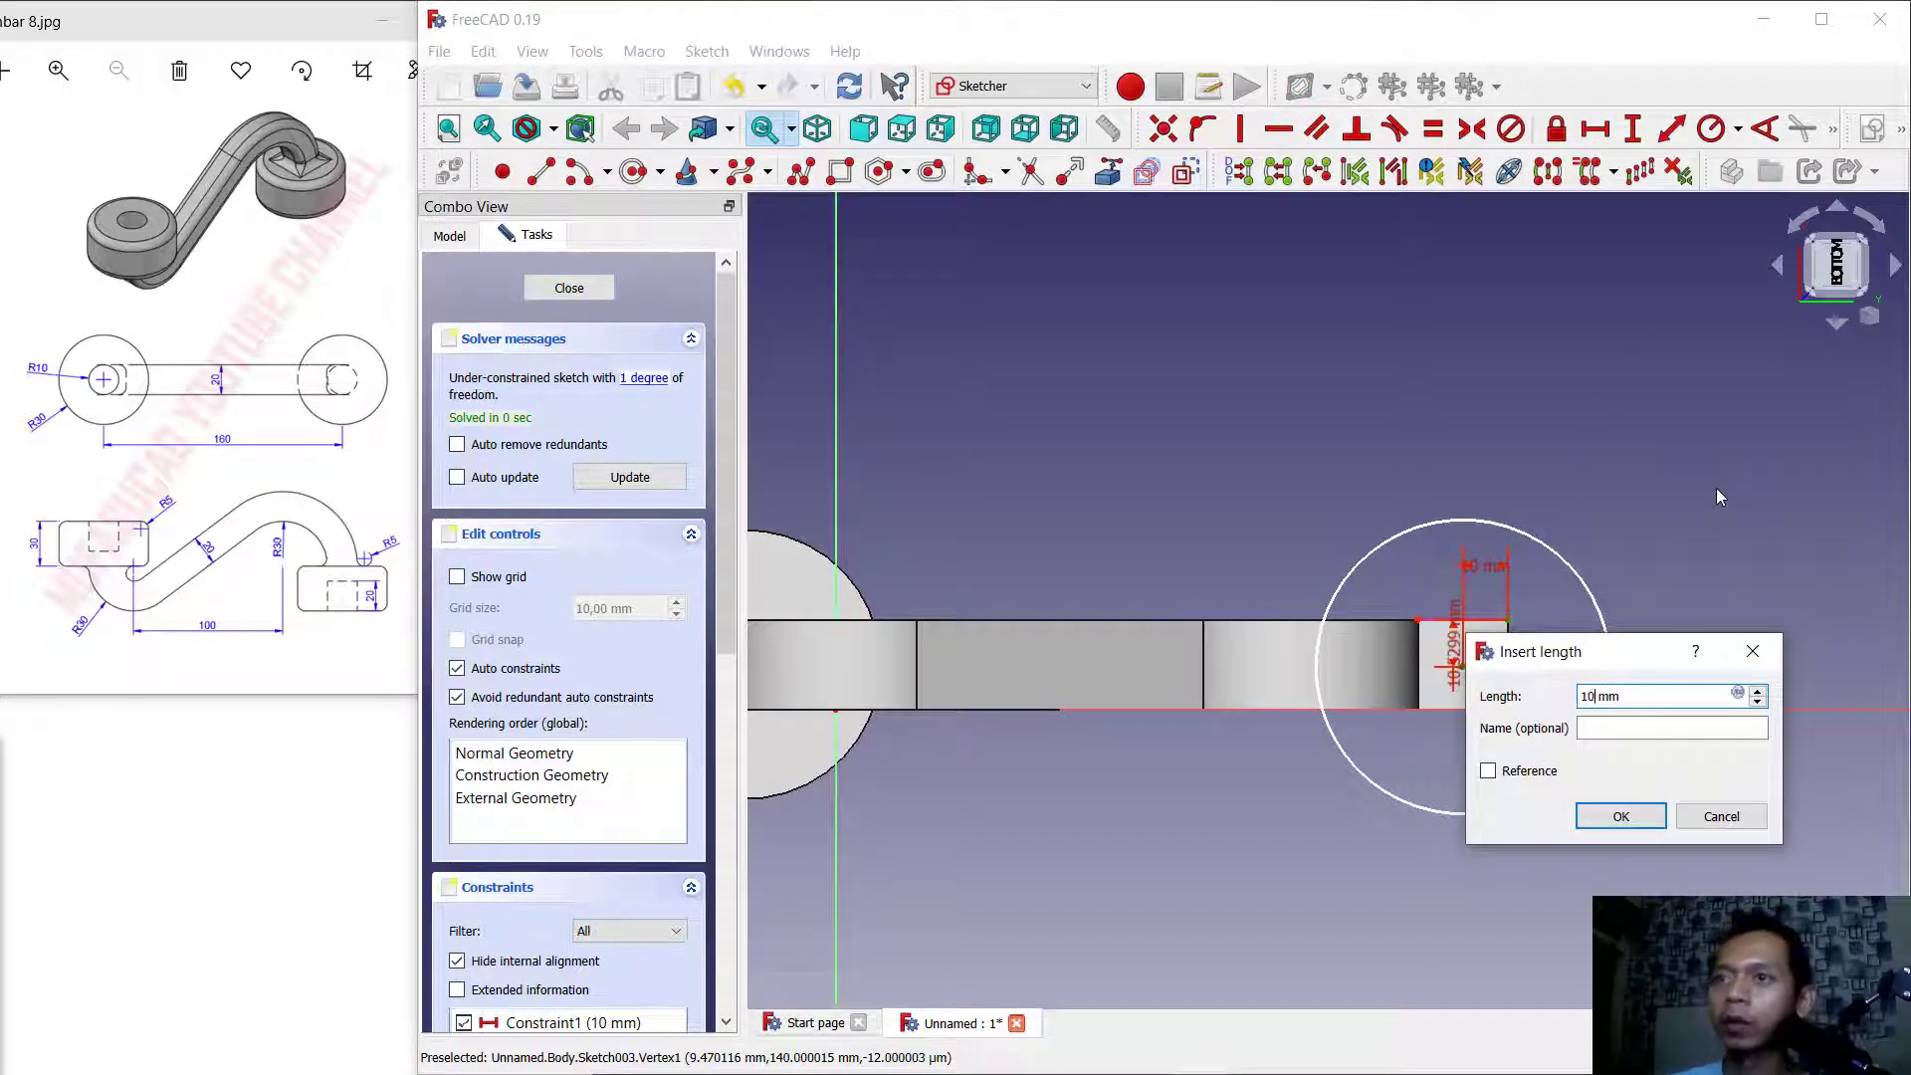
{"action": "key", "text": "Return"}
Constrain the end circle's radius to 30 mm.
{"action": "left_click", "coordinate": [1712, 129]}
{"action": "left_click", "coordinate": [1503, 523]}
{"action": "type", "text": "230"}
{"action": "key", "text": "Return"}
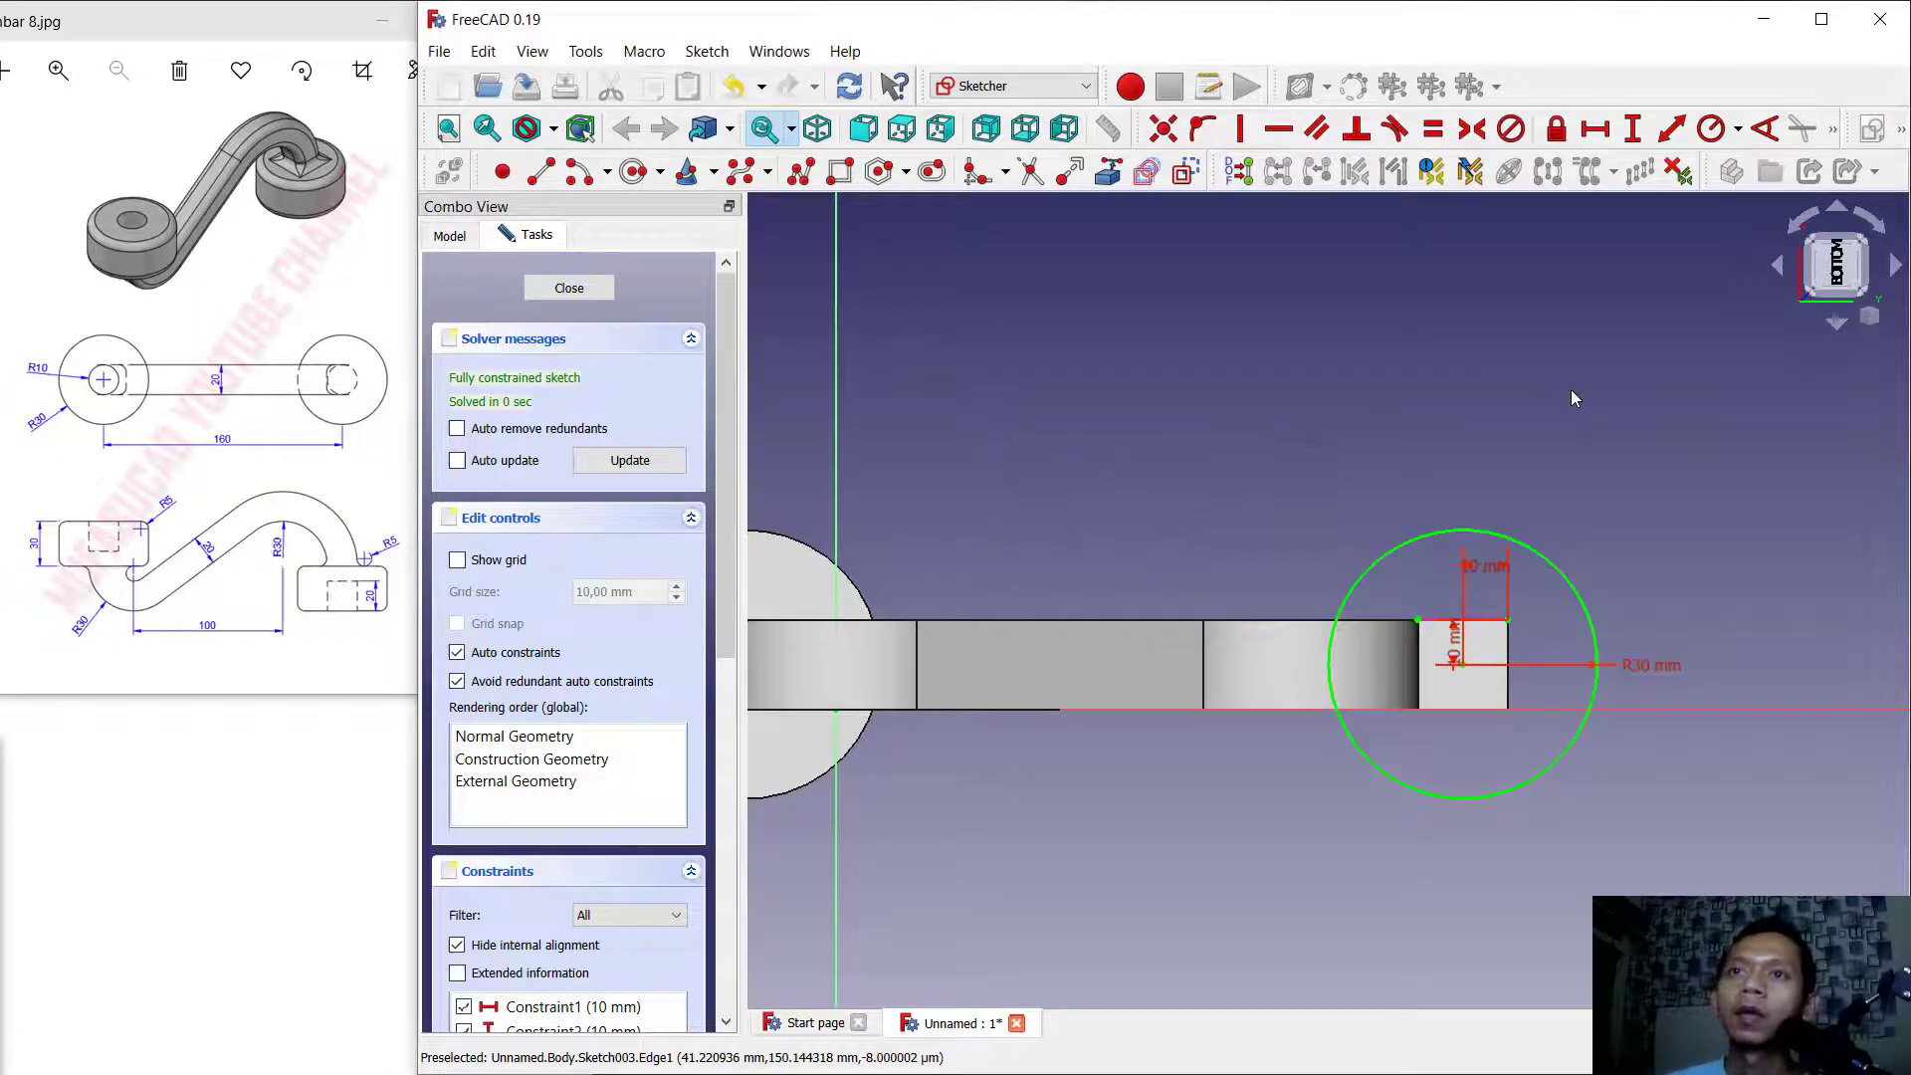
Pad the end-circle sketch 30 mm into the second boss and select its end face.
{"action": "left_click", "coordinate": [594, 293]}
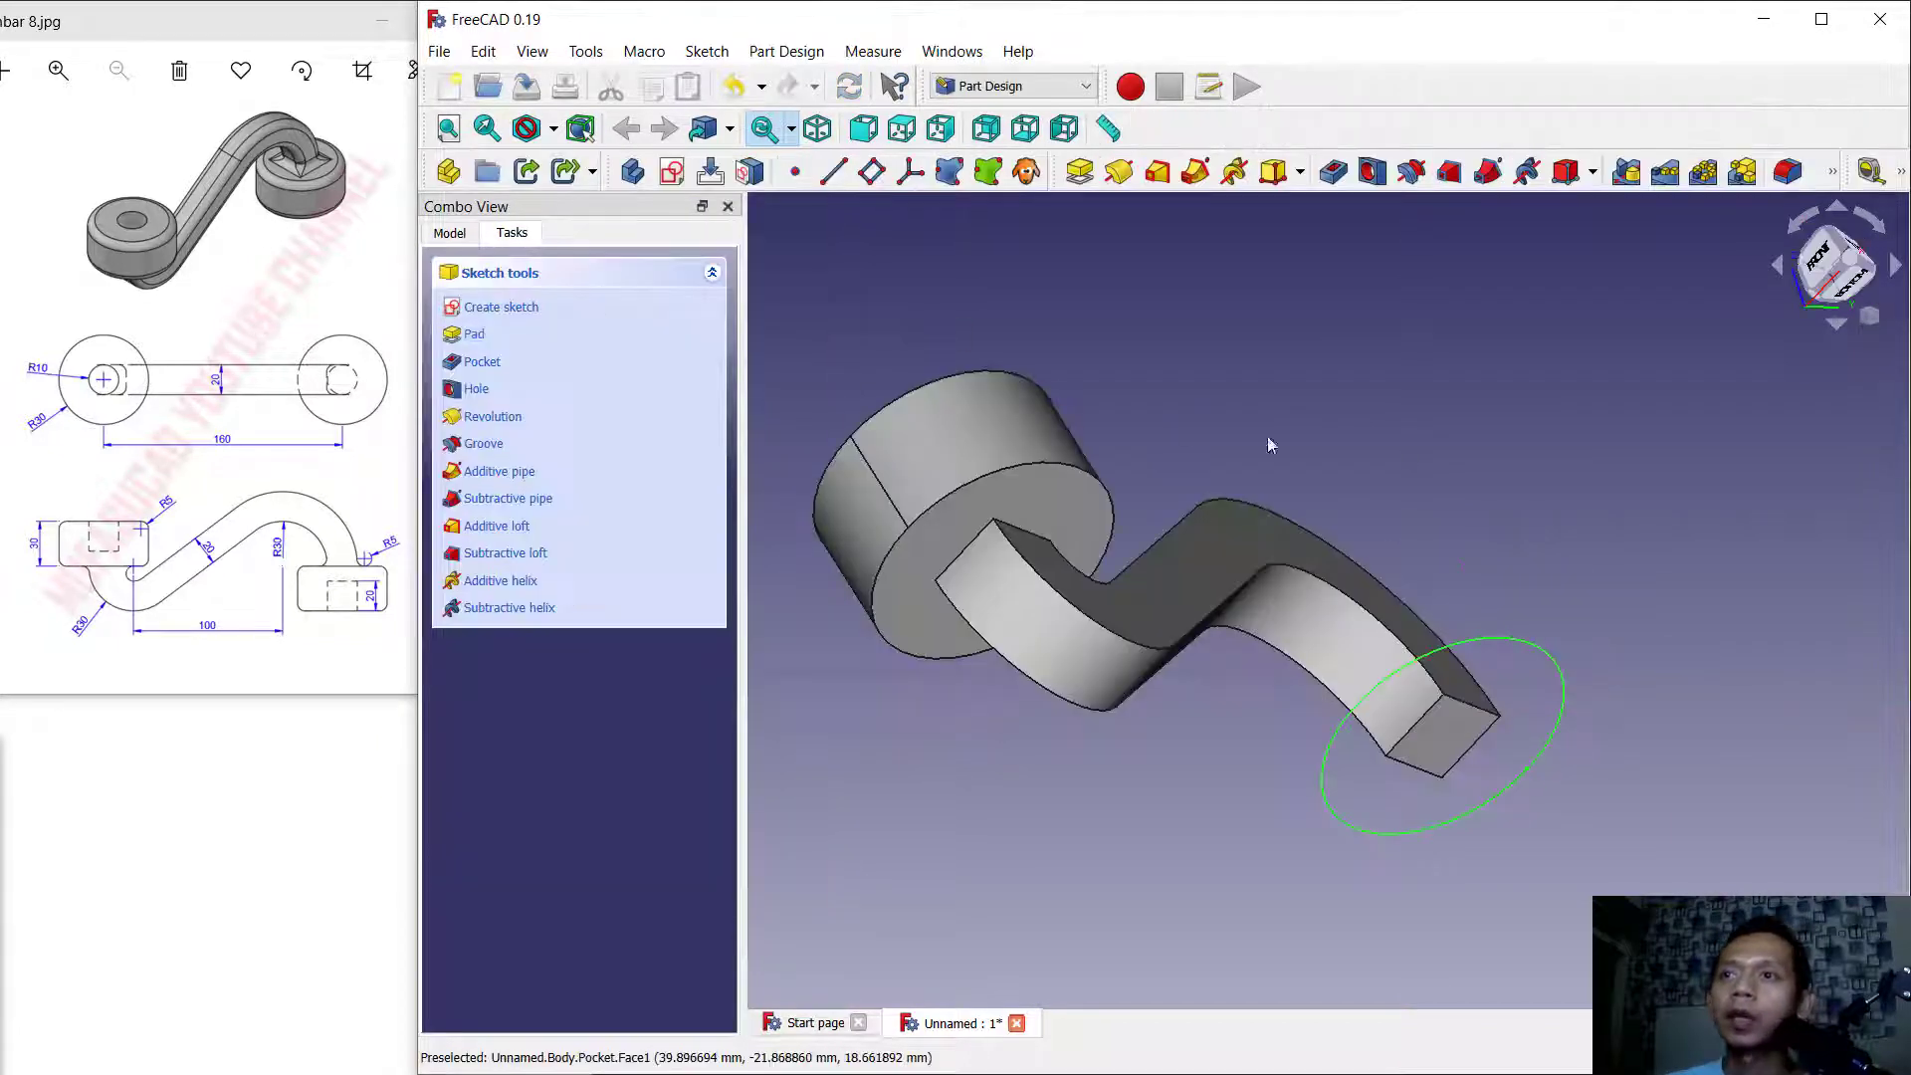
{"action": "left_click", "coordinate": [1080, 171]}
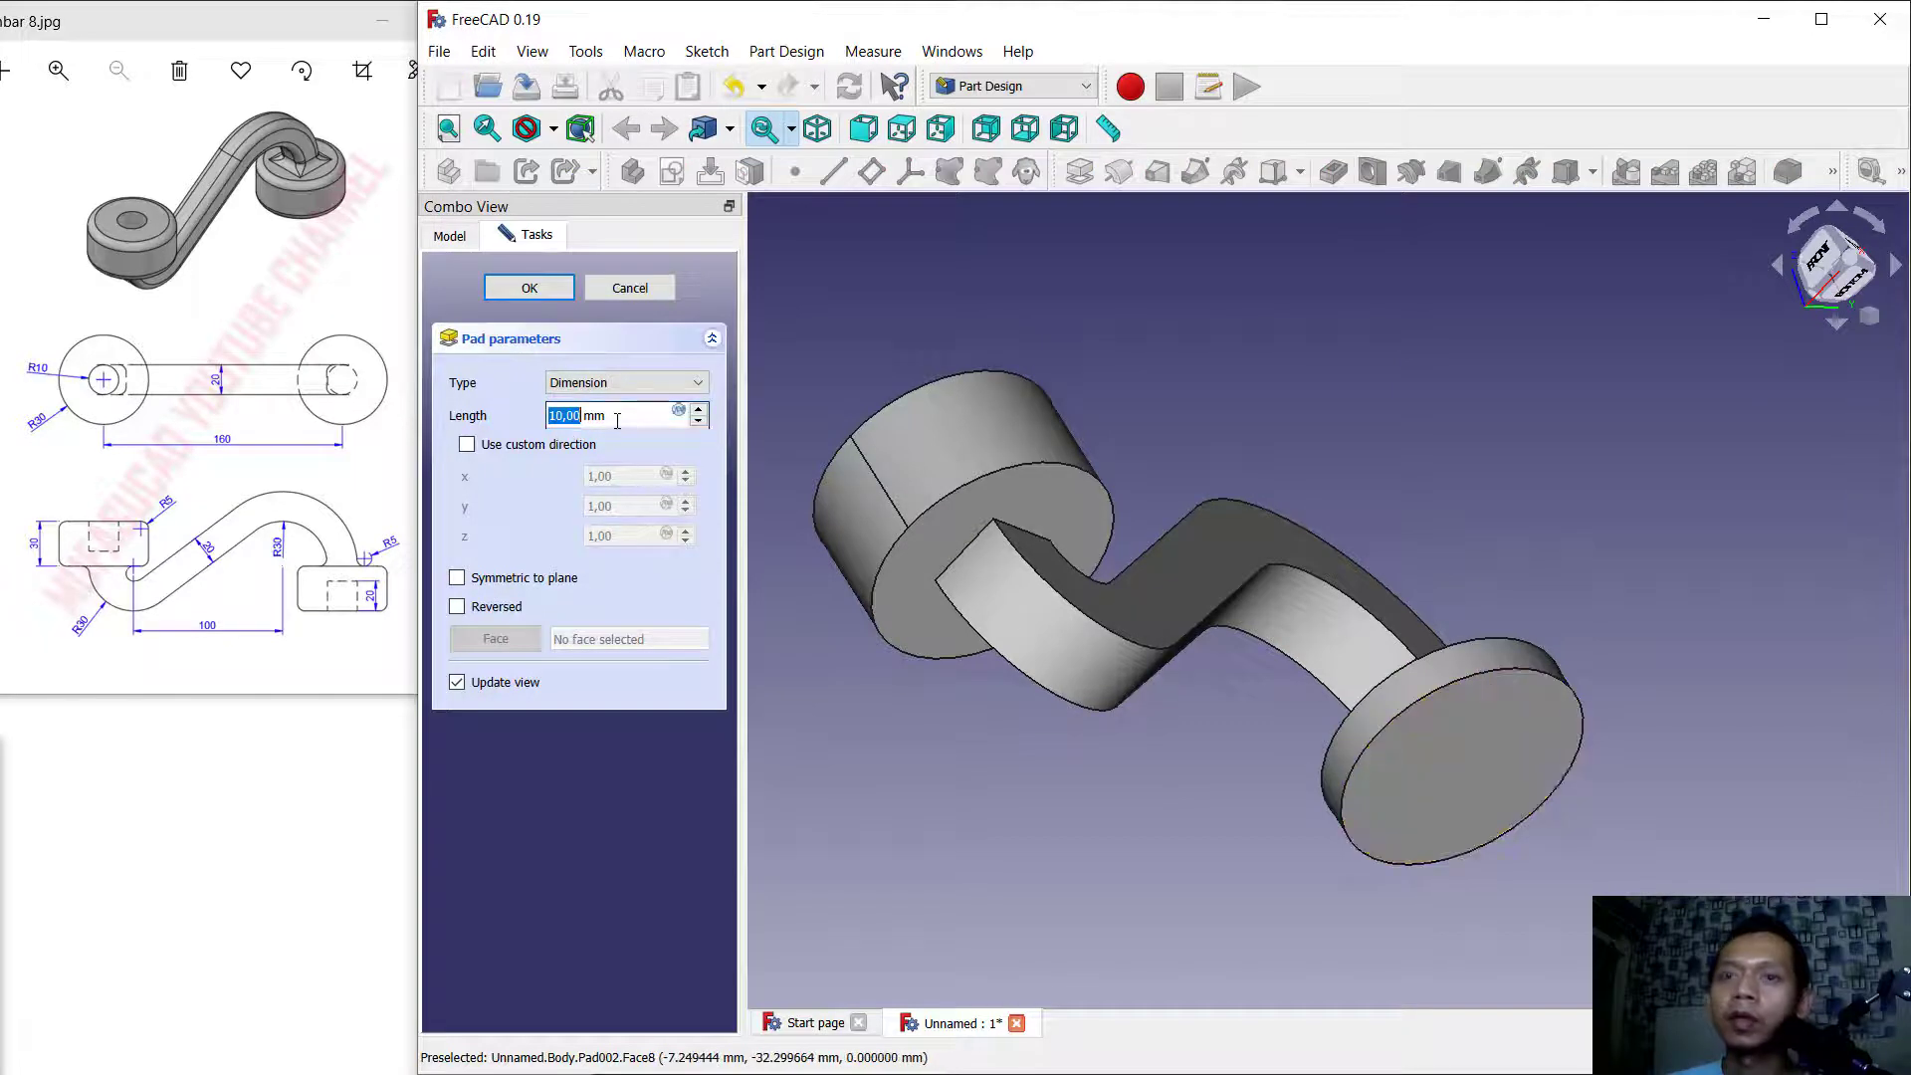
{"action": "type", "text": "30"}
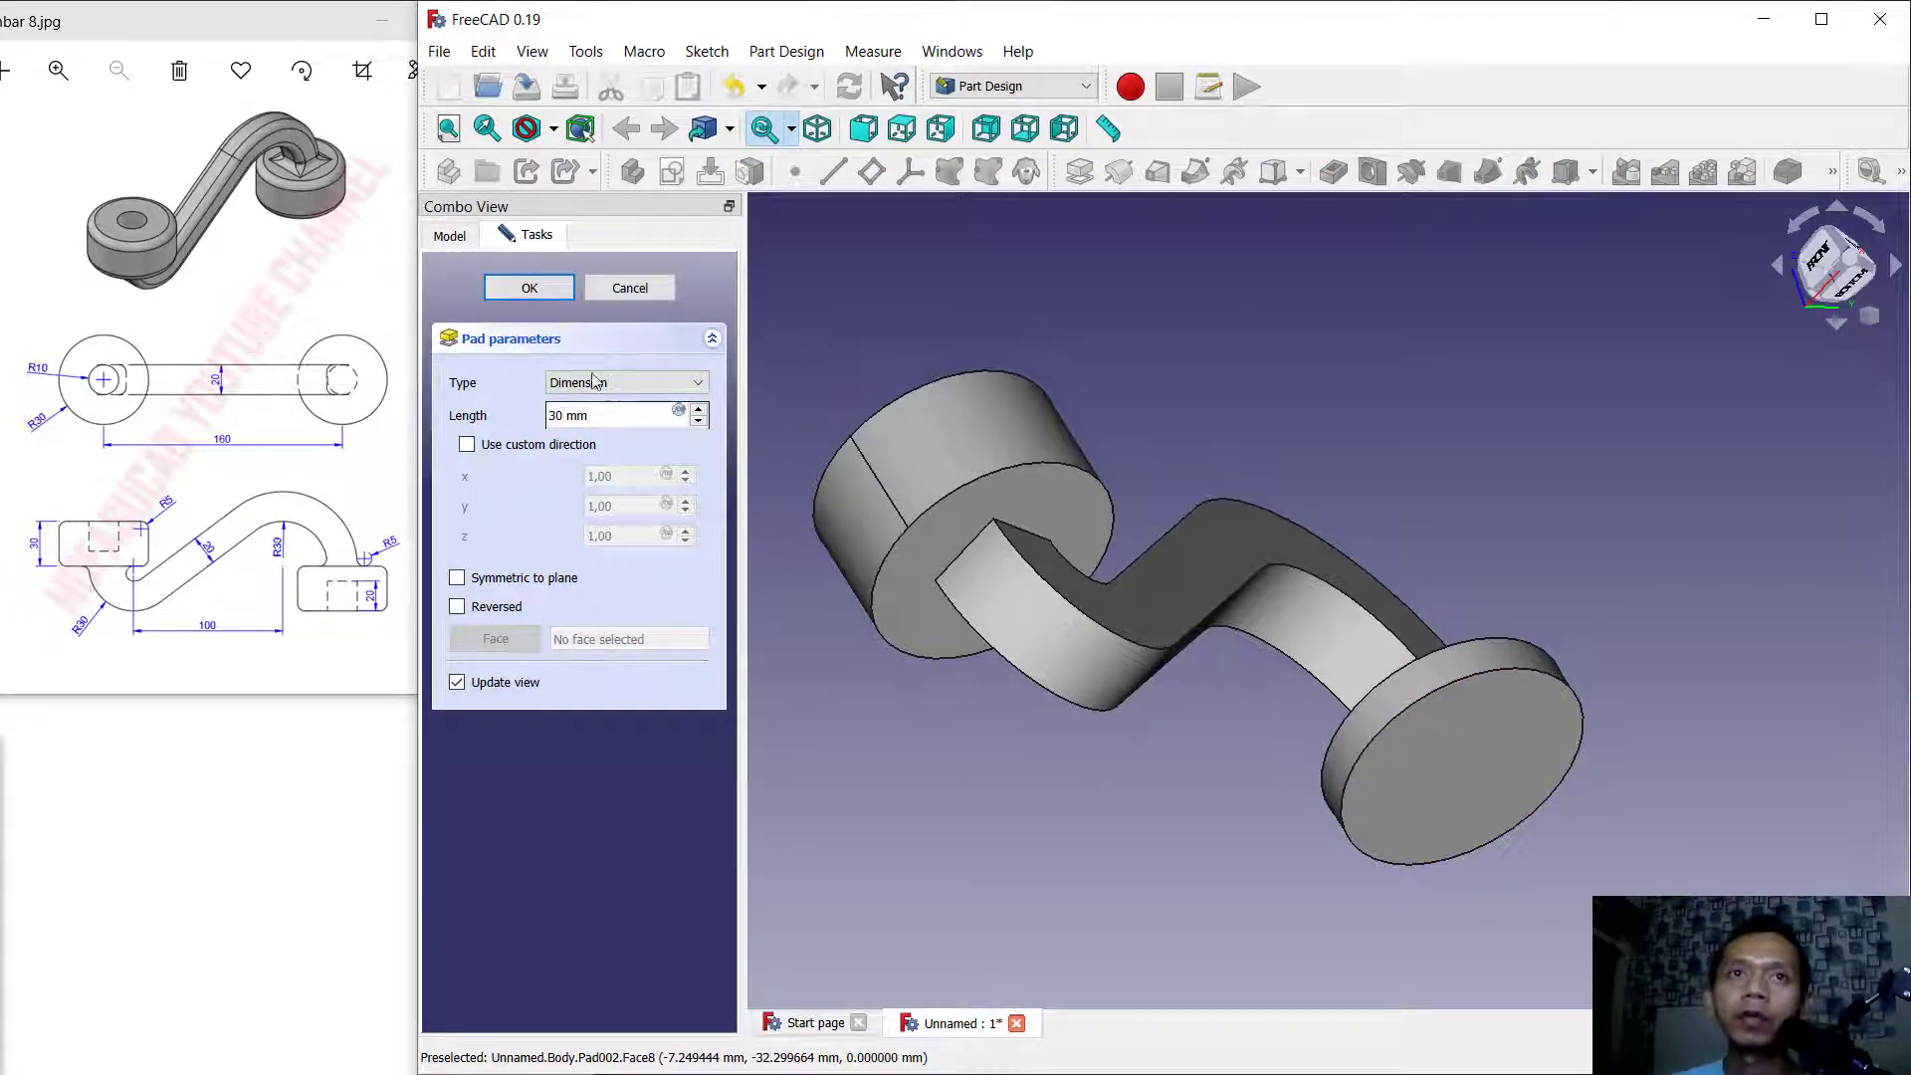
{"action": "left_click", "coordinate": [534, 289]}
{"action": "left_click", "coordinate": [1502, 827]}
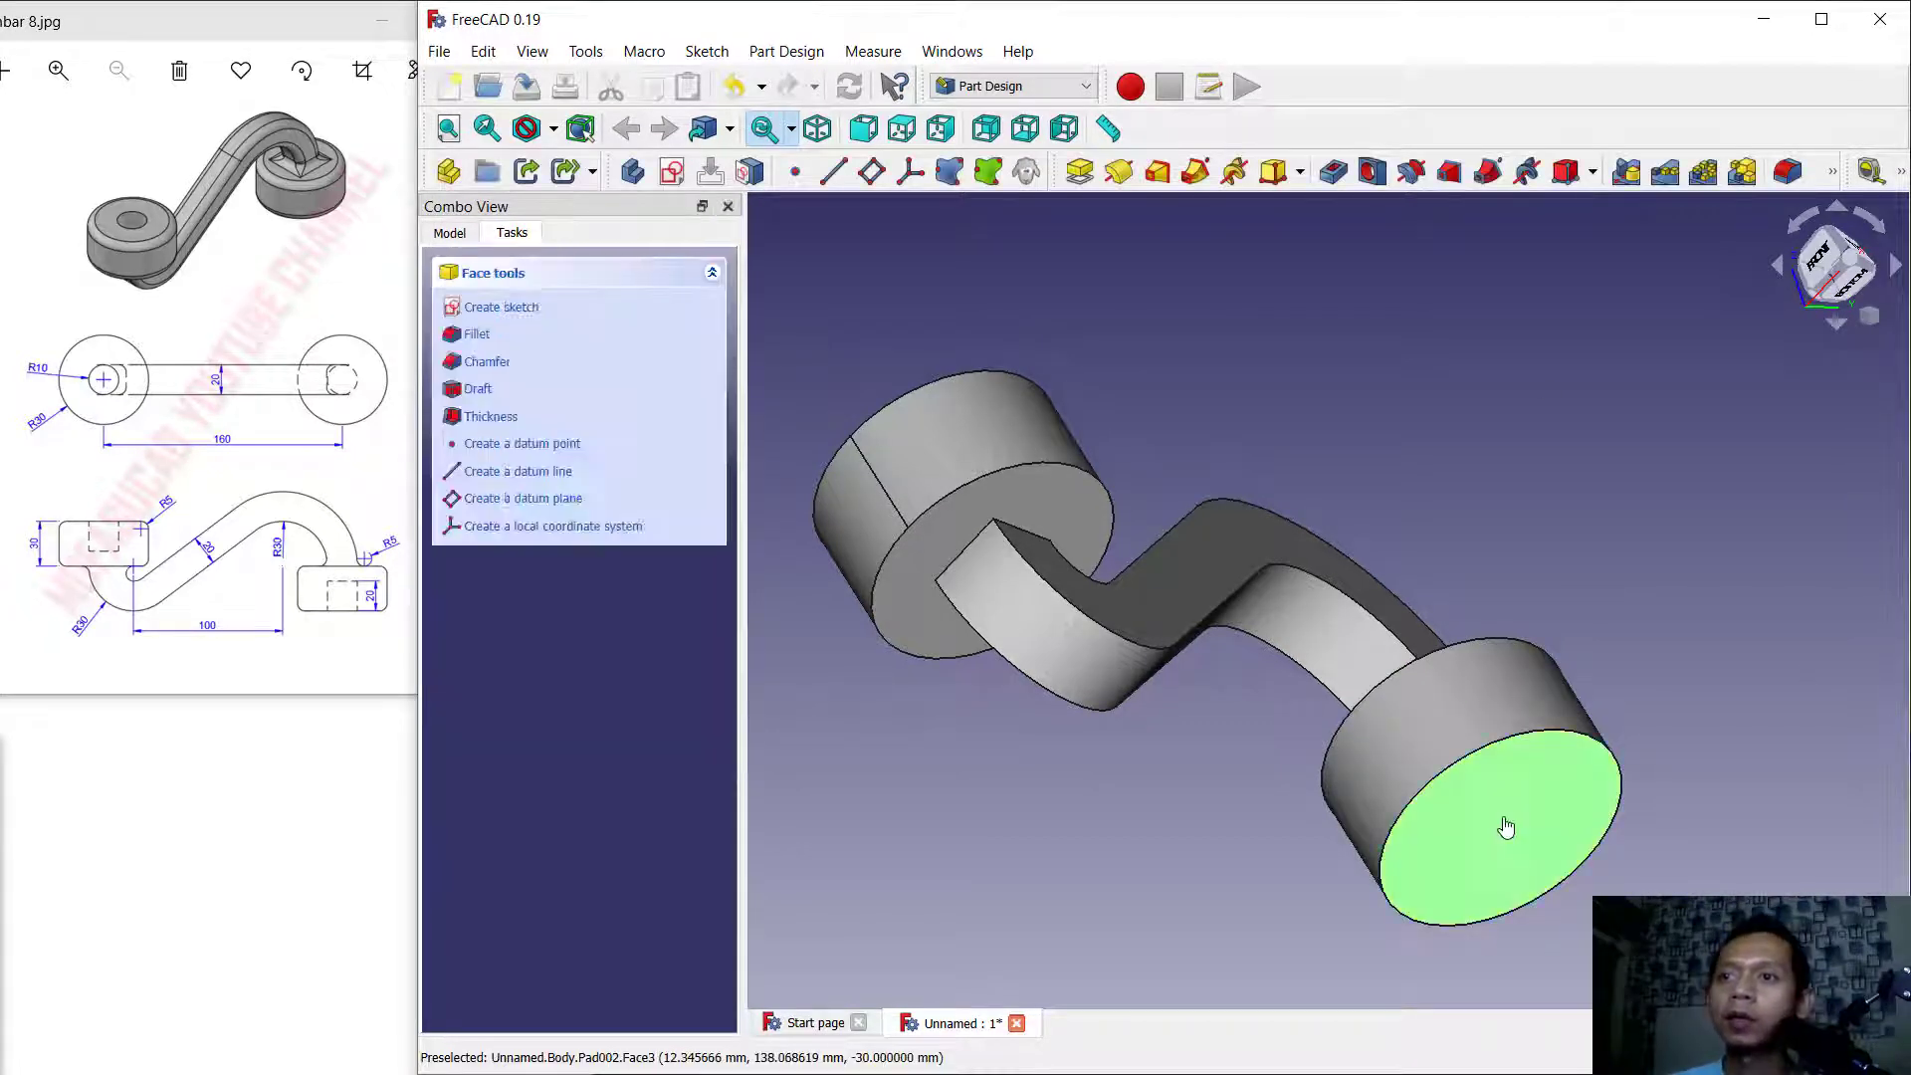
Sketch on the second boss's face, reference its outer edge and draw a concentric circle.
{"action": "left_click", "coordinate": [483, 311]}
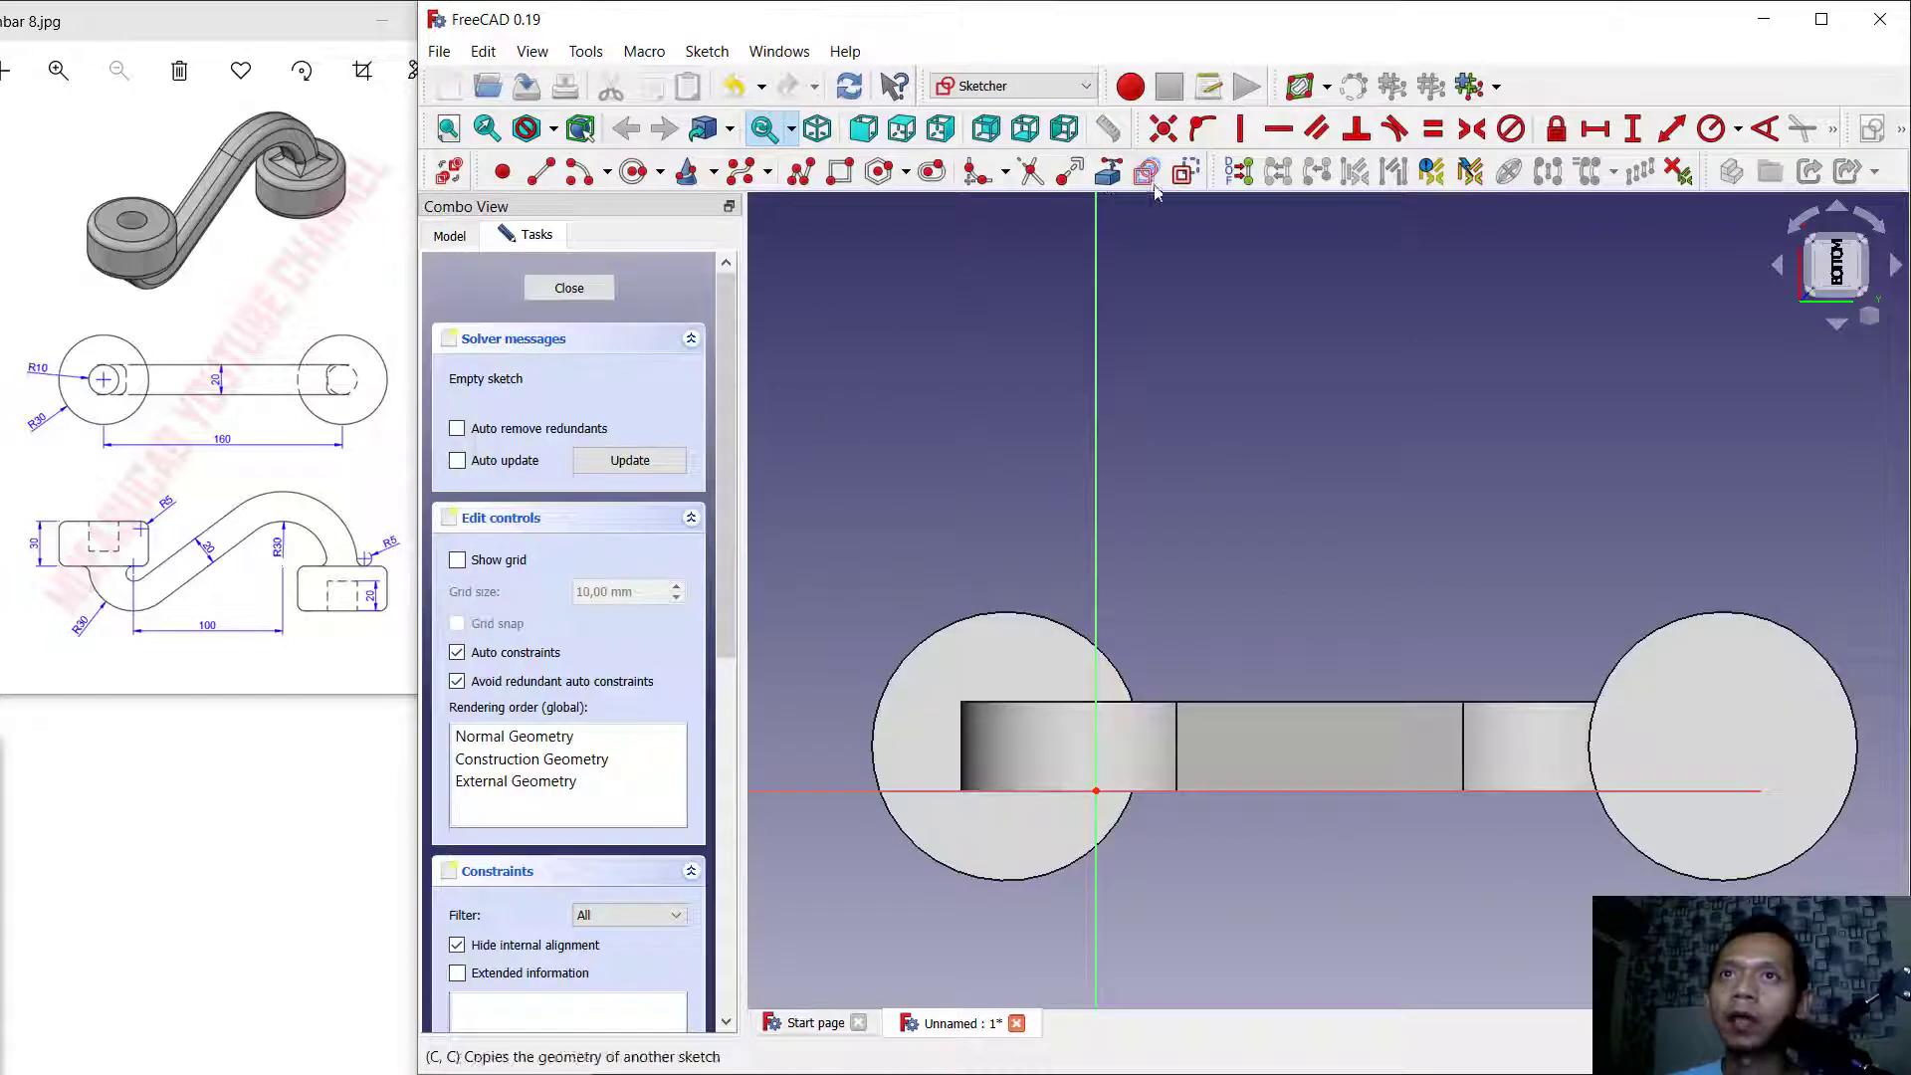
{"action": "left_click", "coordinate": [1108, 171]}
{"action": "left_click", "coordinate": [1758, 611]}
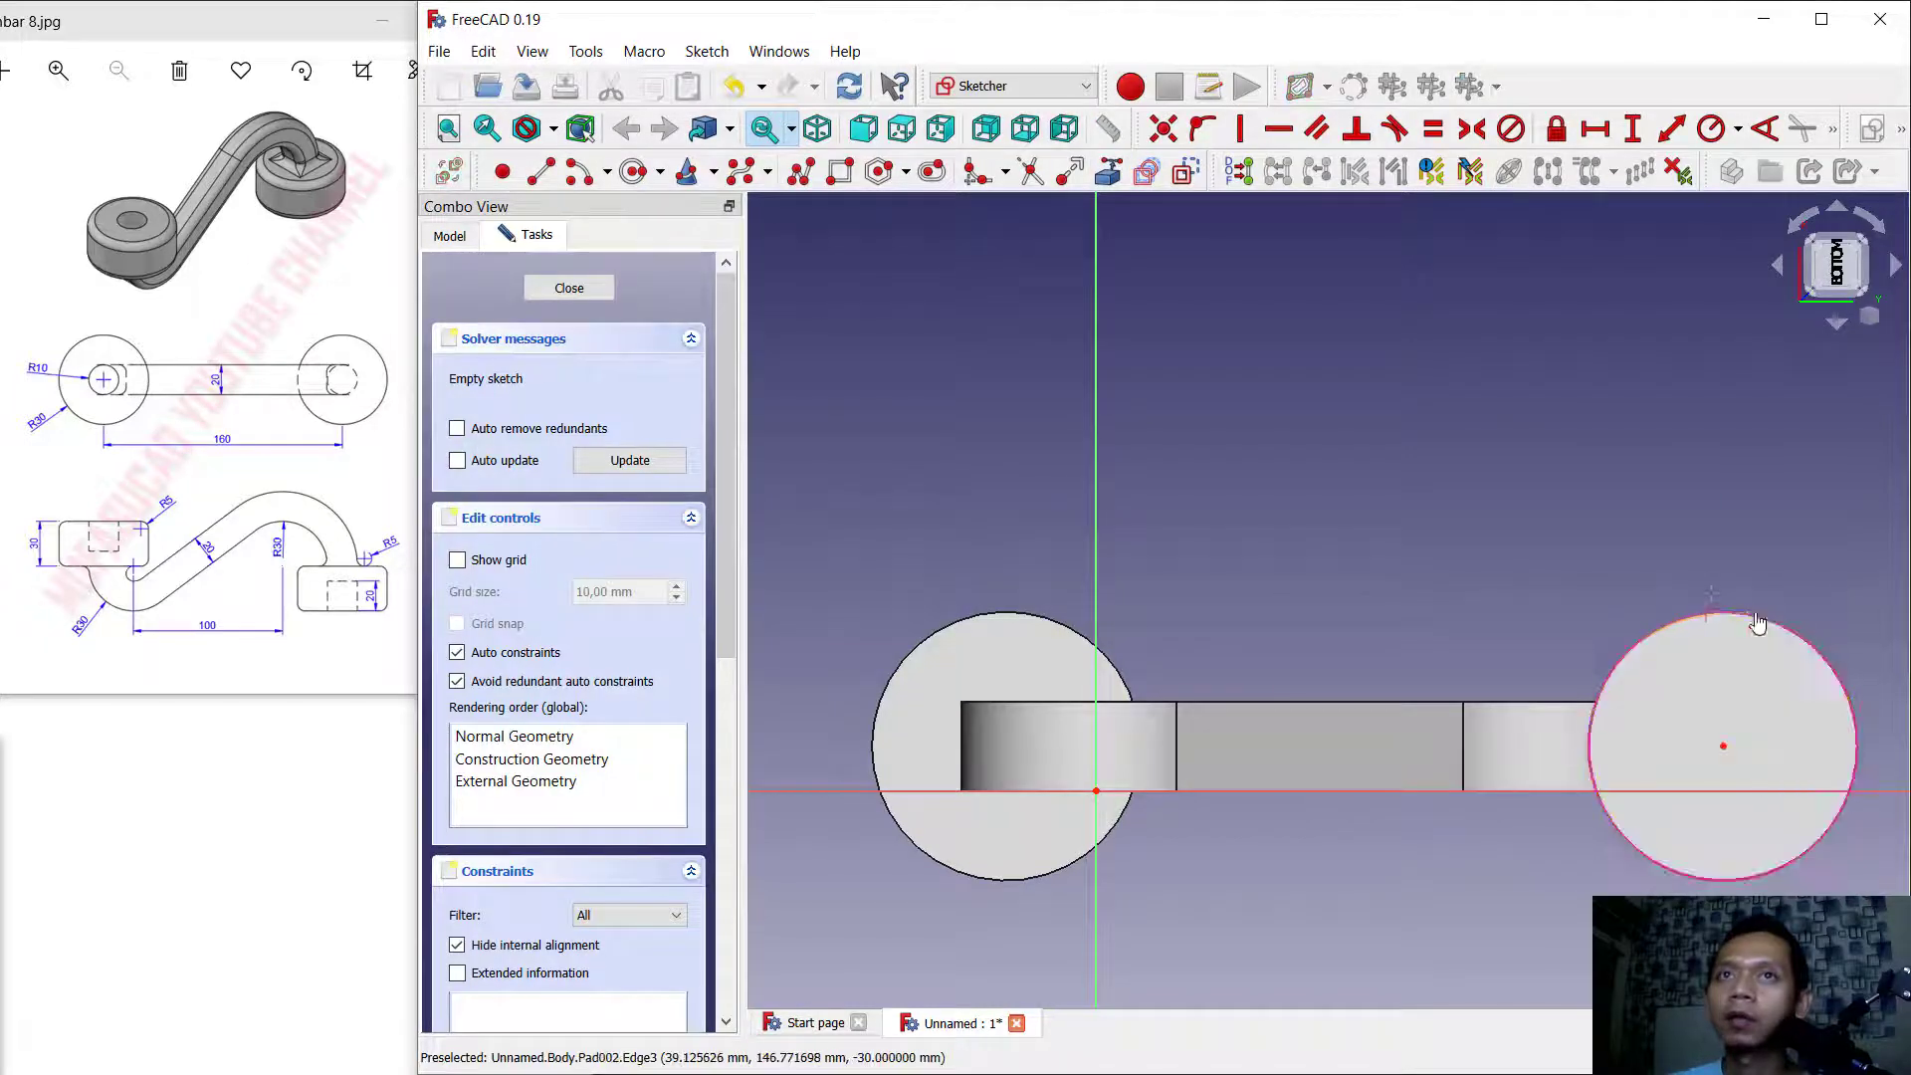
{"action": "left_click", "coordinate": [635, 173]}
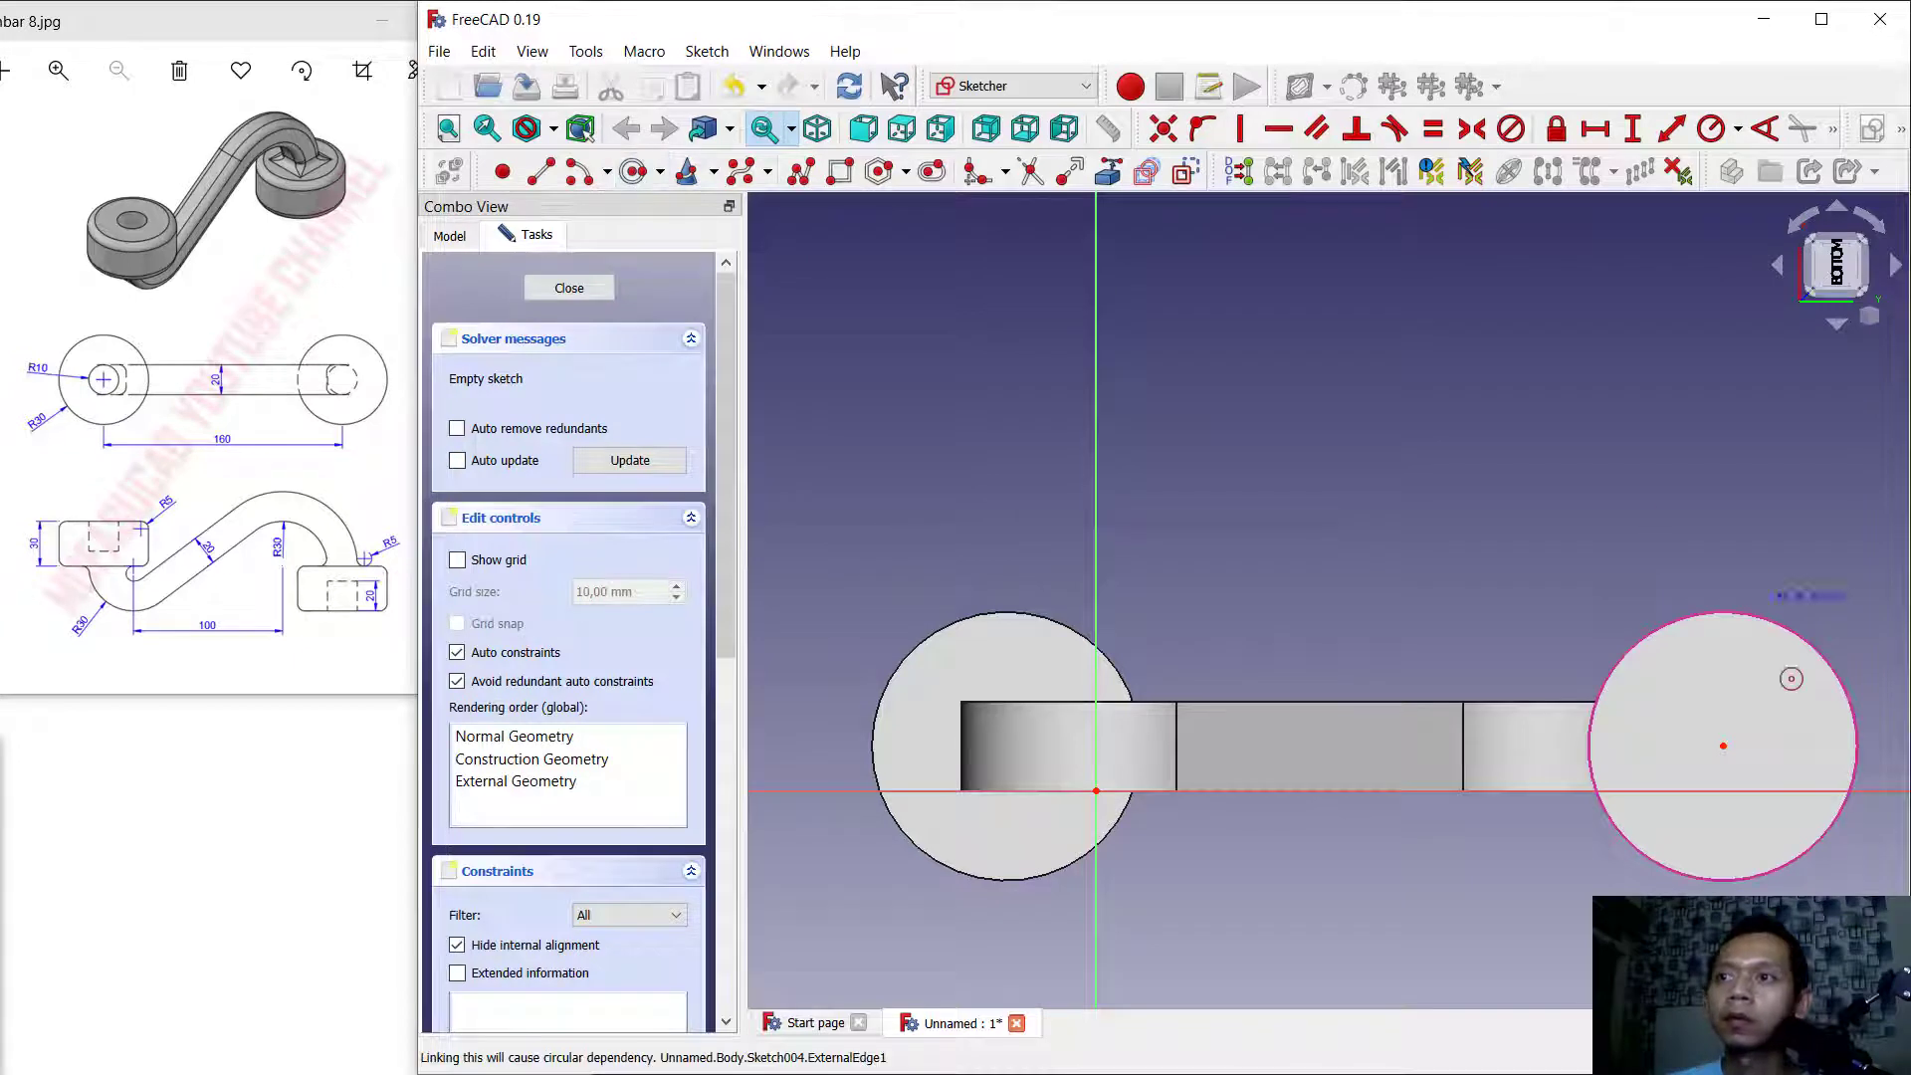
{"action": "left_click", "coordinate": [1723, 746]}
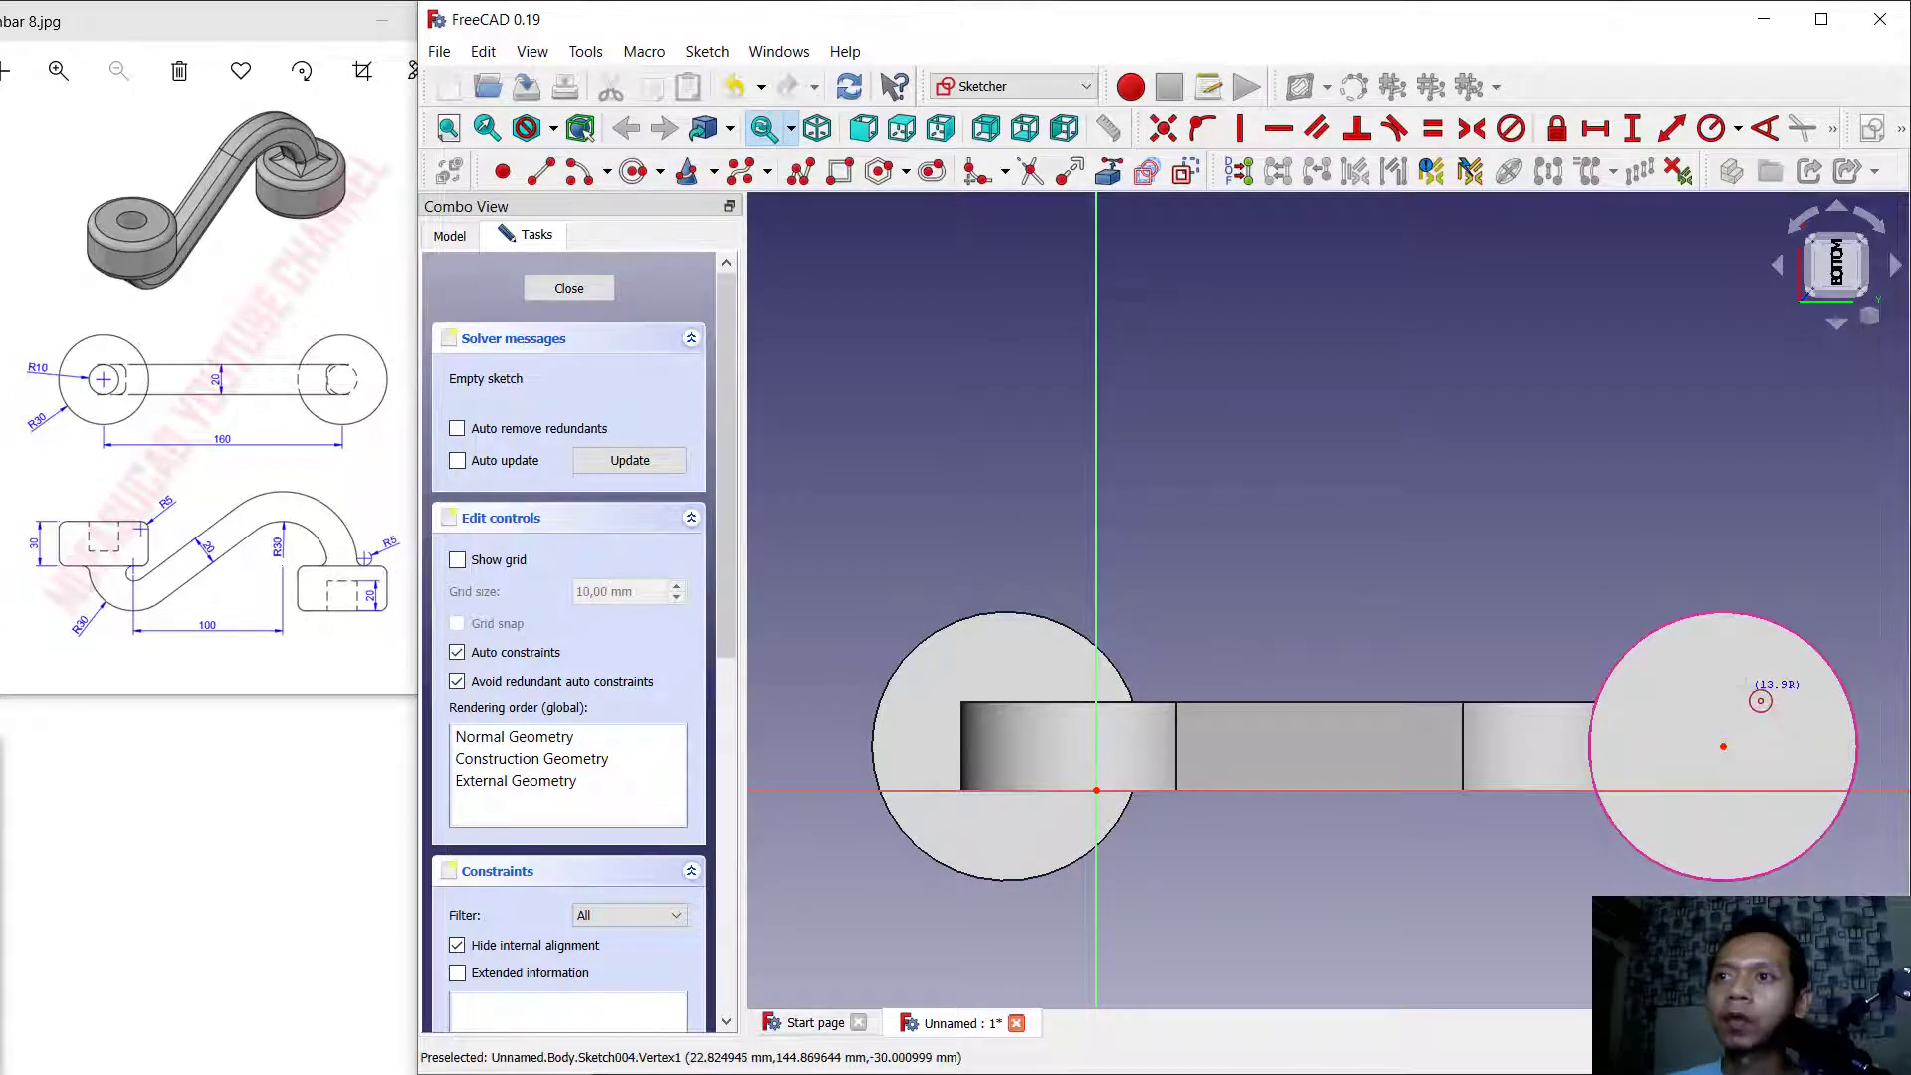
{"action": "left_click", "coordinate": [1752, 687]}
Constrain the inner circle's radius to 10 mm and close the sketch.
{"action": "left_click", "coordinate": [1708, 131]}
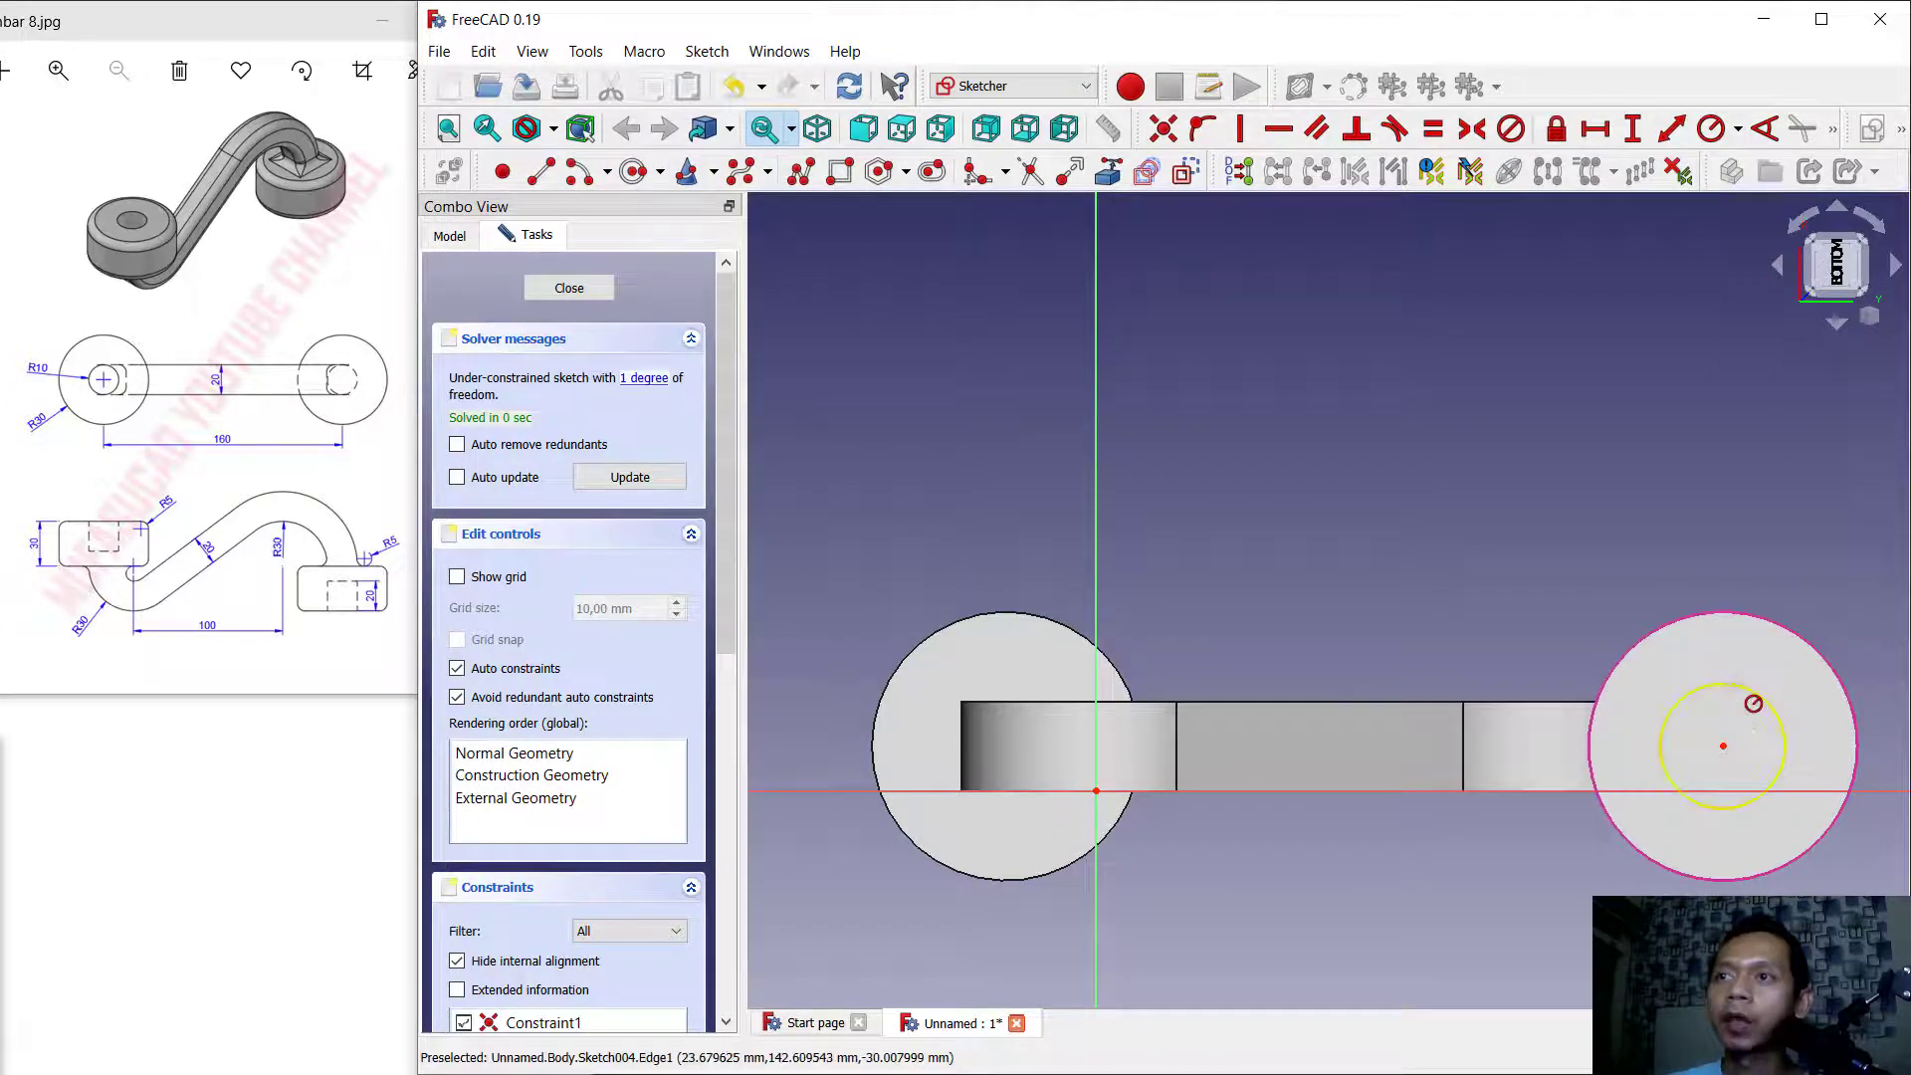
{"action": "left_click", "coordinate": [1737, 694]}
{"action": "type", "text": "10"}
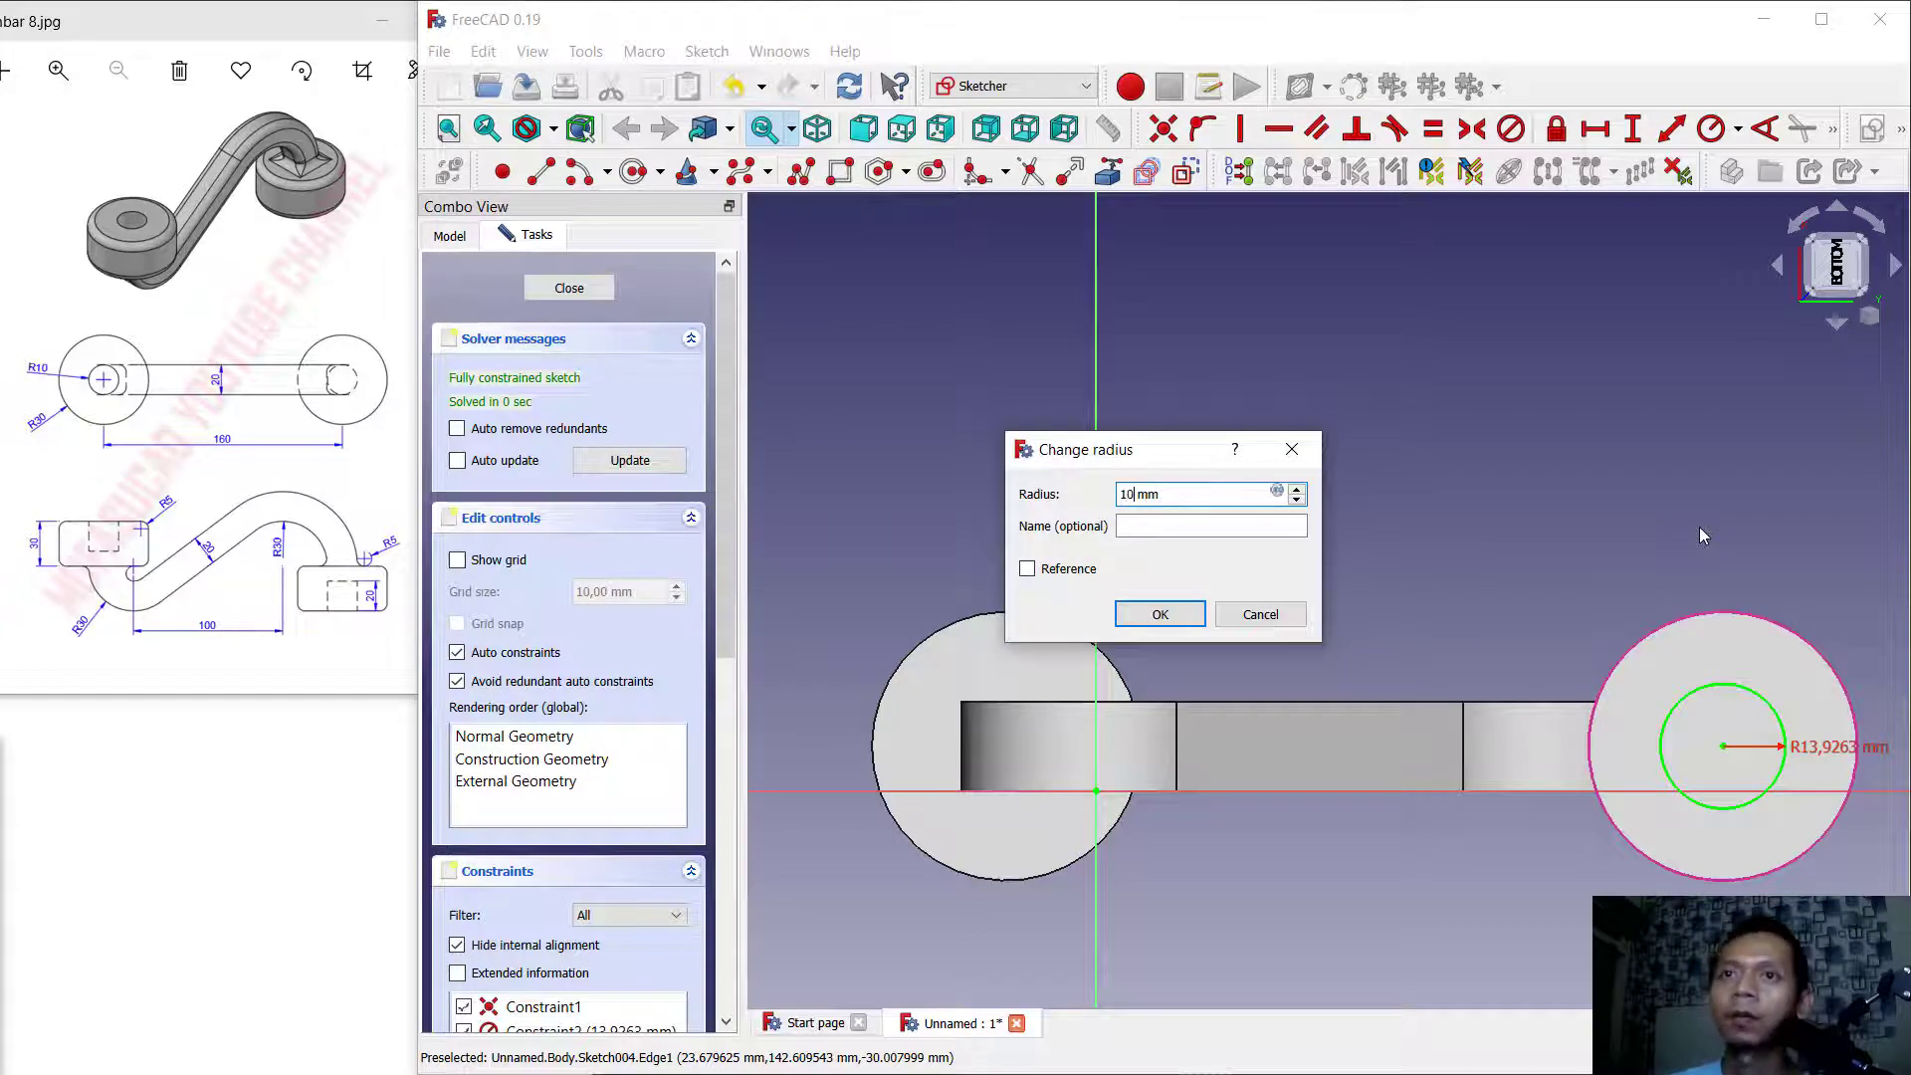
{"action": "left_click", "coordinate": [1160, 613]}
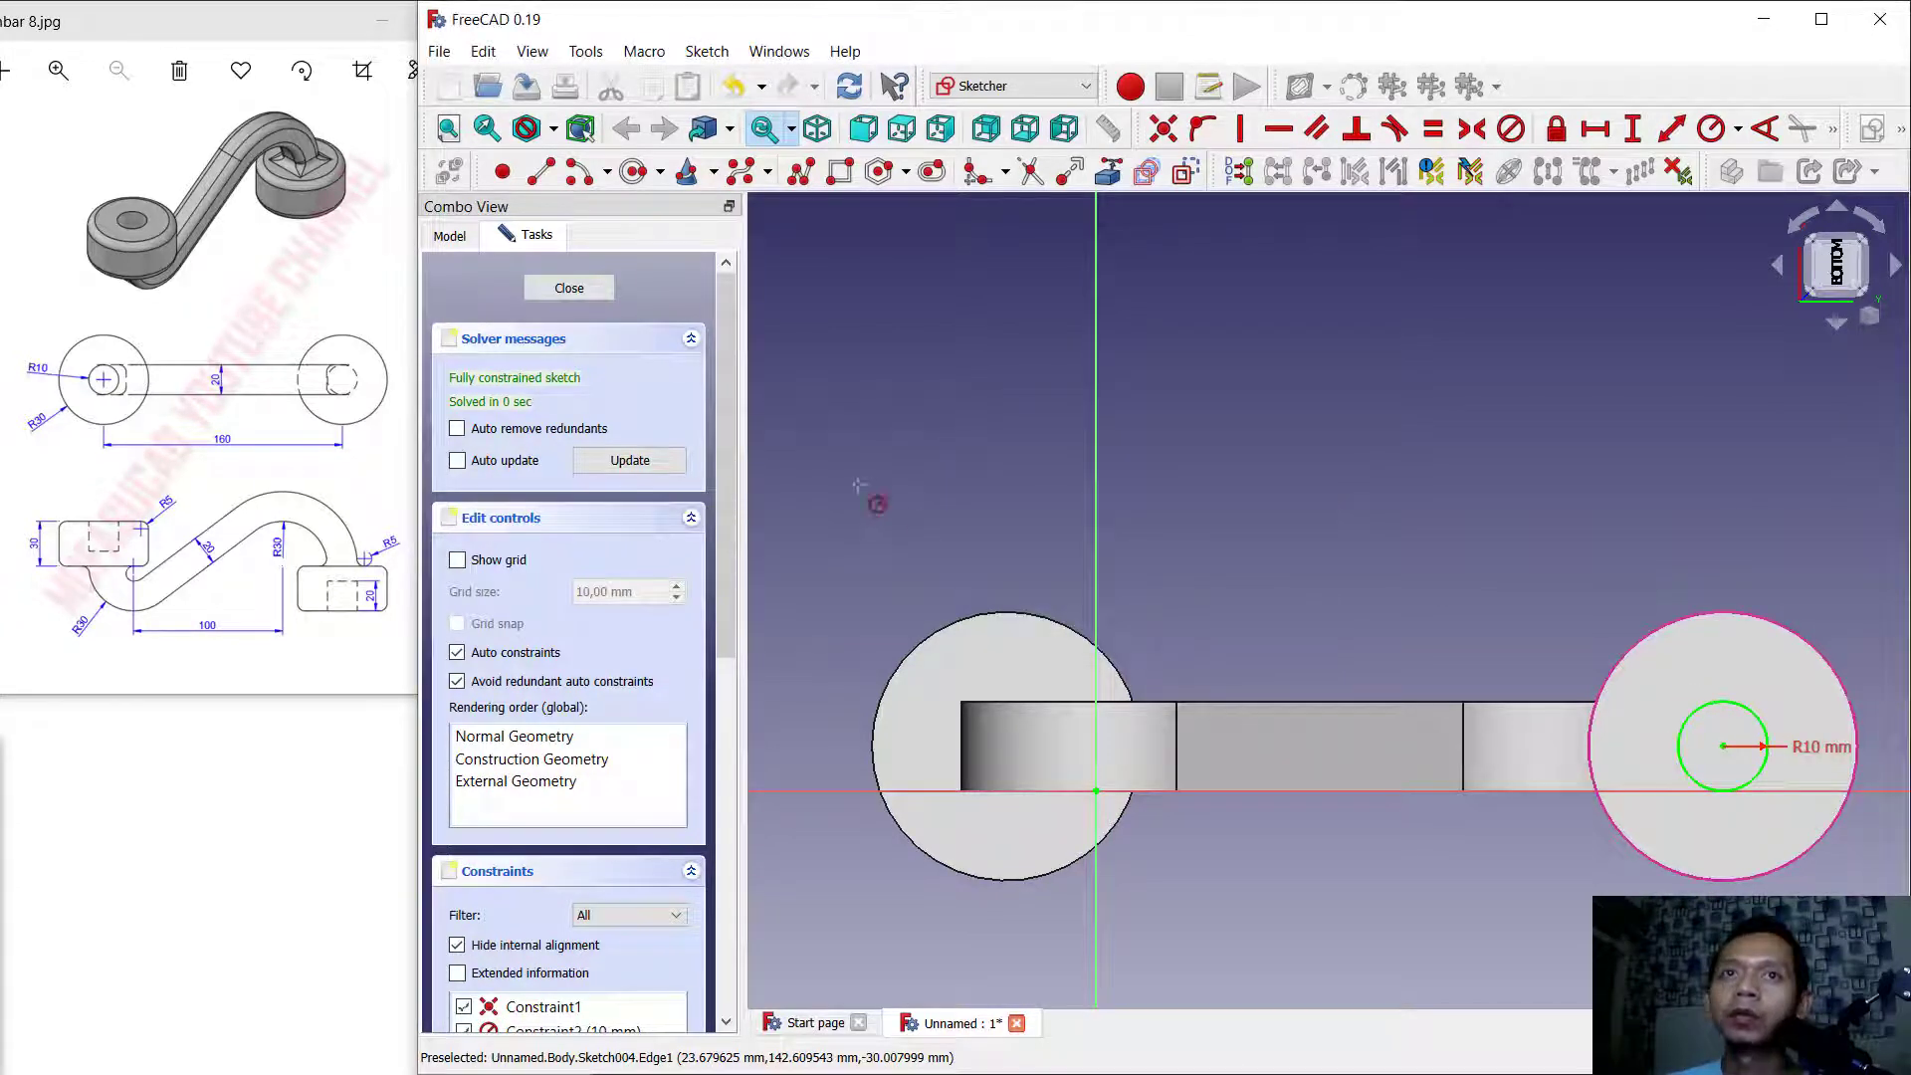
{"action": "left_click", "coordinate": [603, 292]}
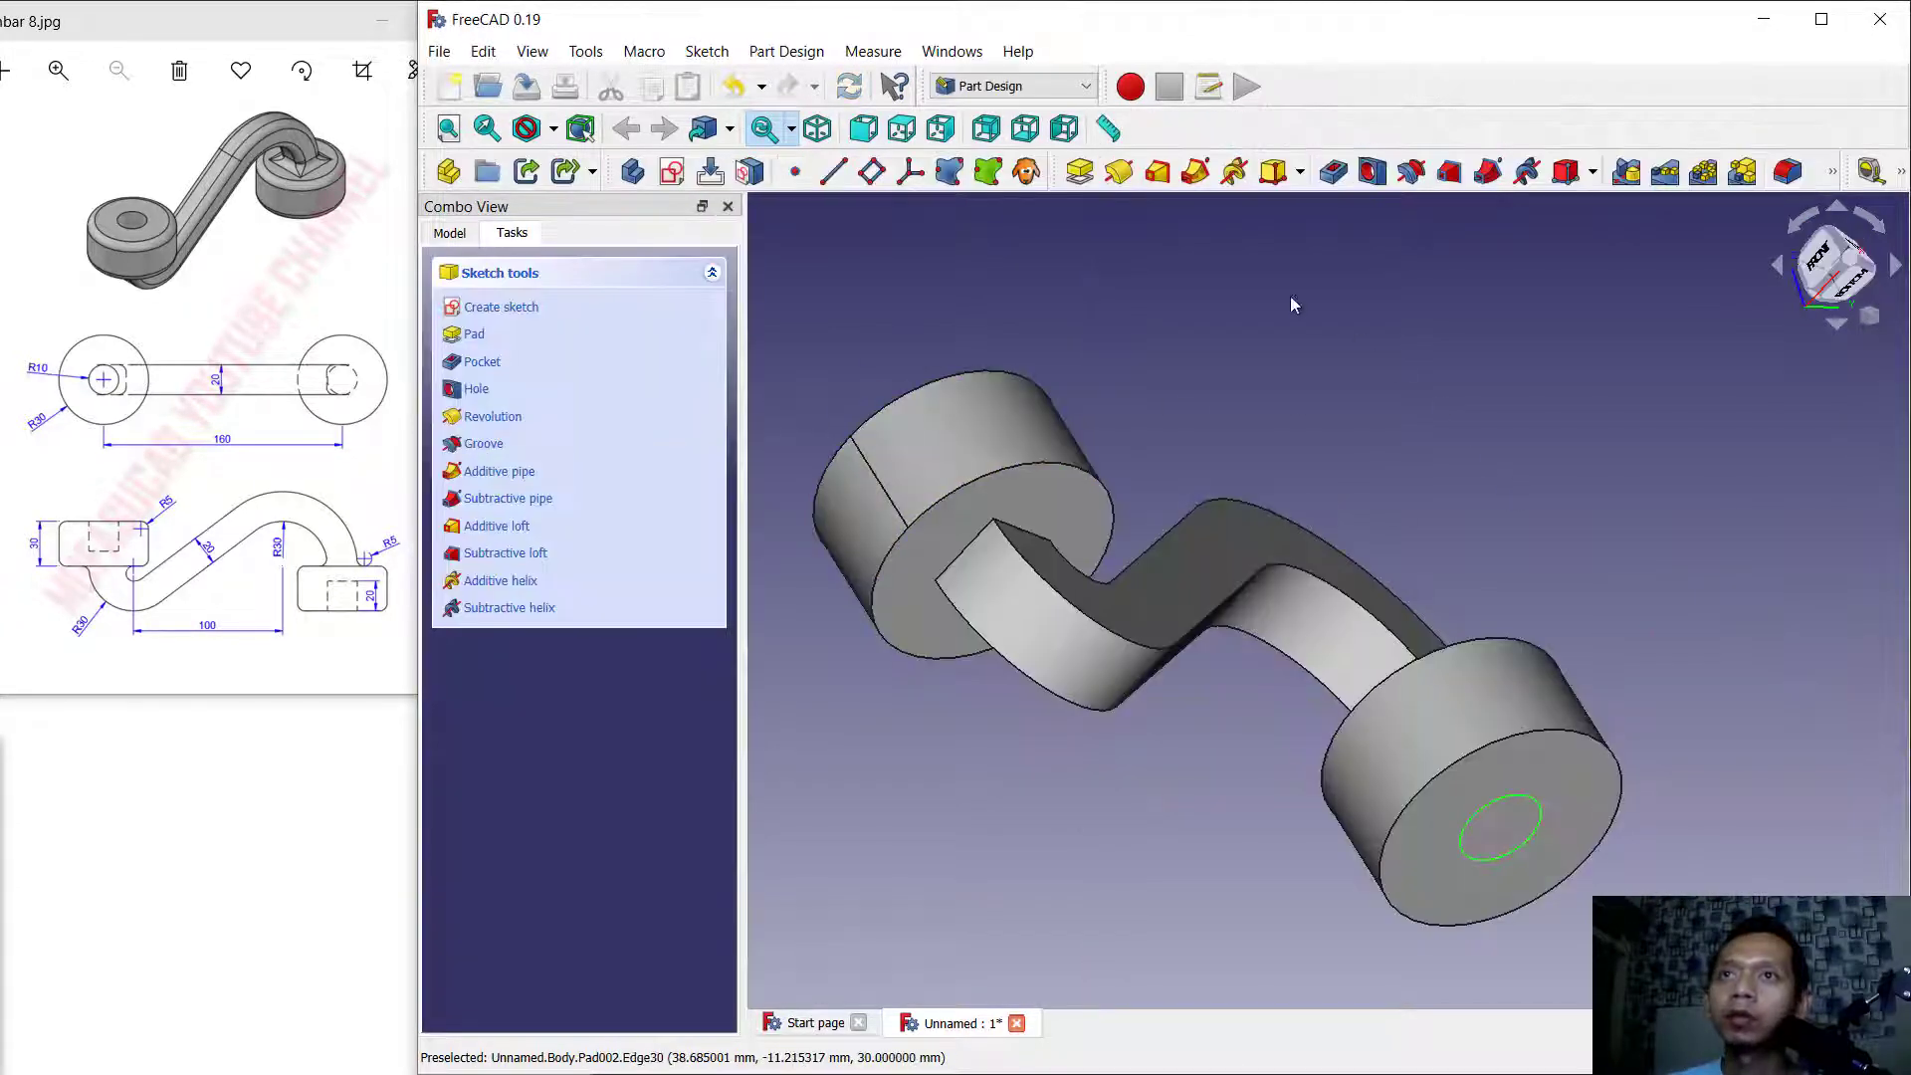
Pocket the hole sketch 20 mm deep through the second boss.
{"action": "left_click", "coordinate": [1334, 172]}
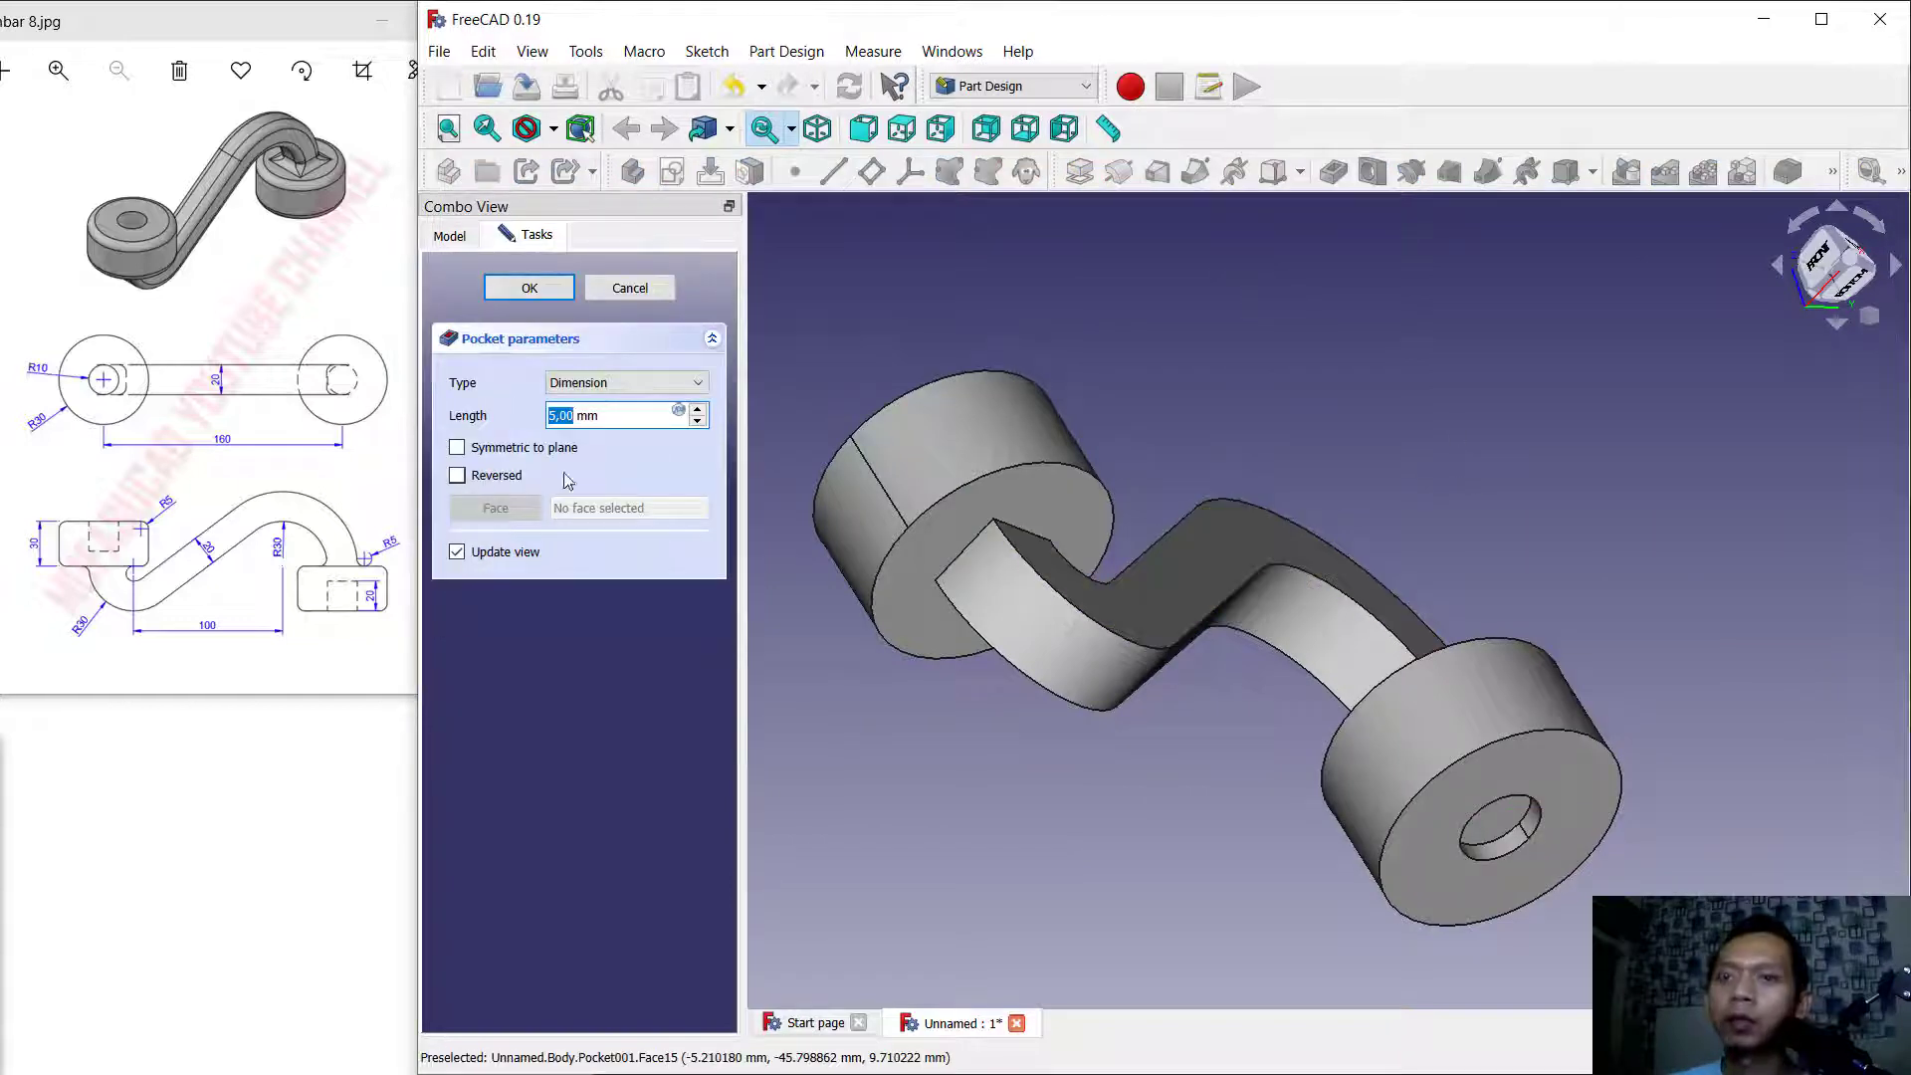
{"action": "type", "text": "20"}
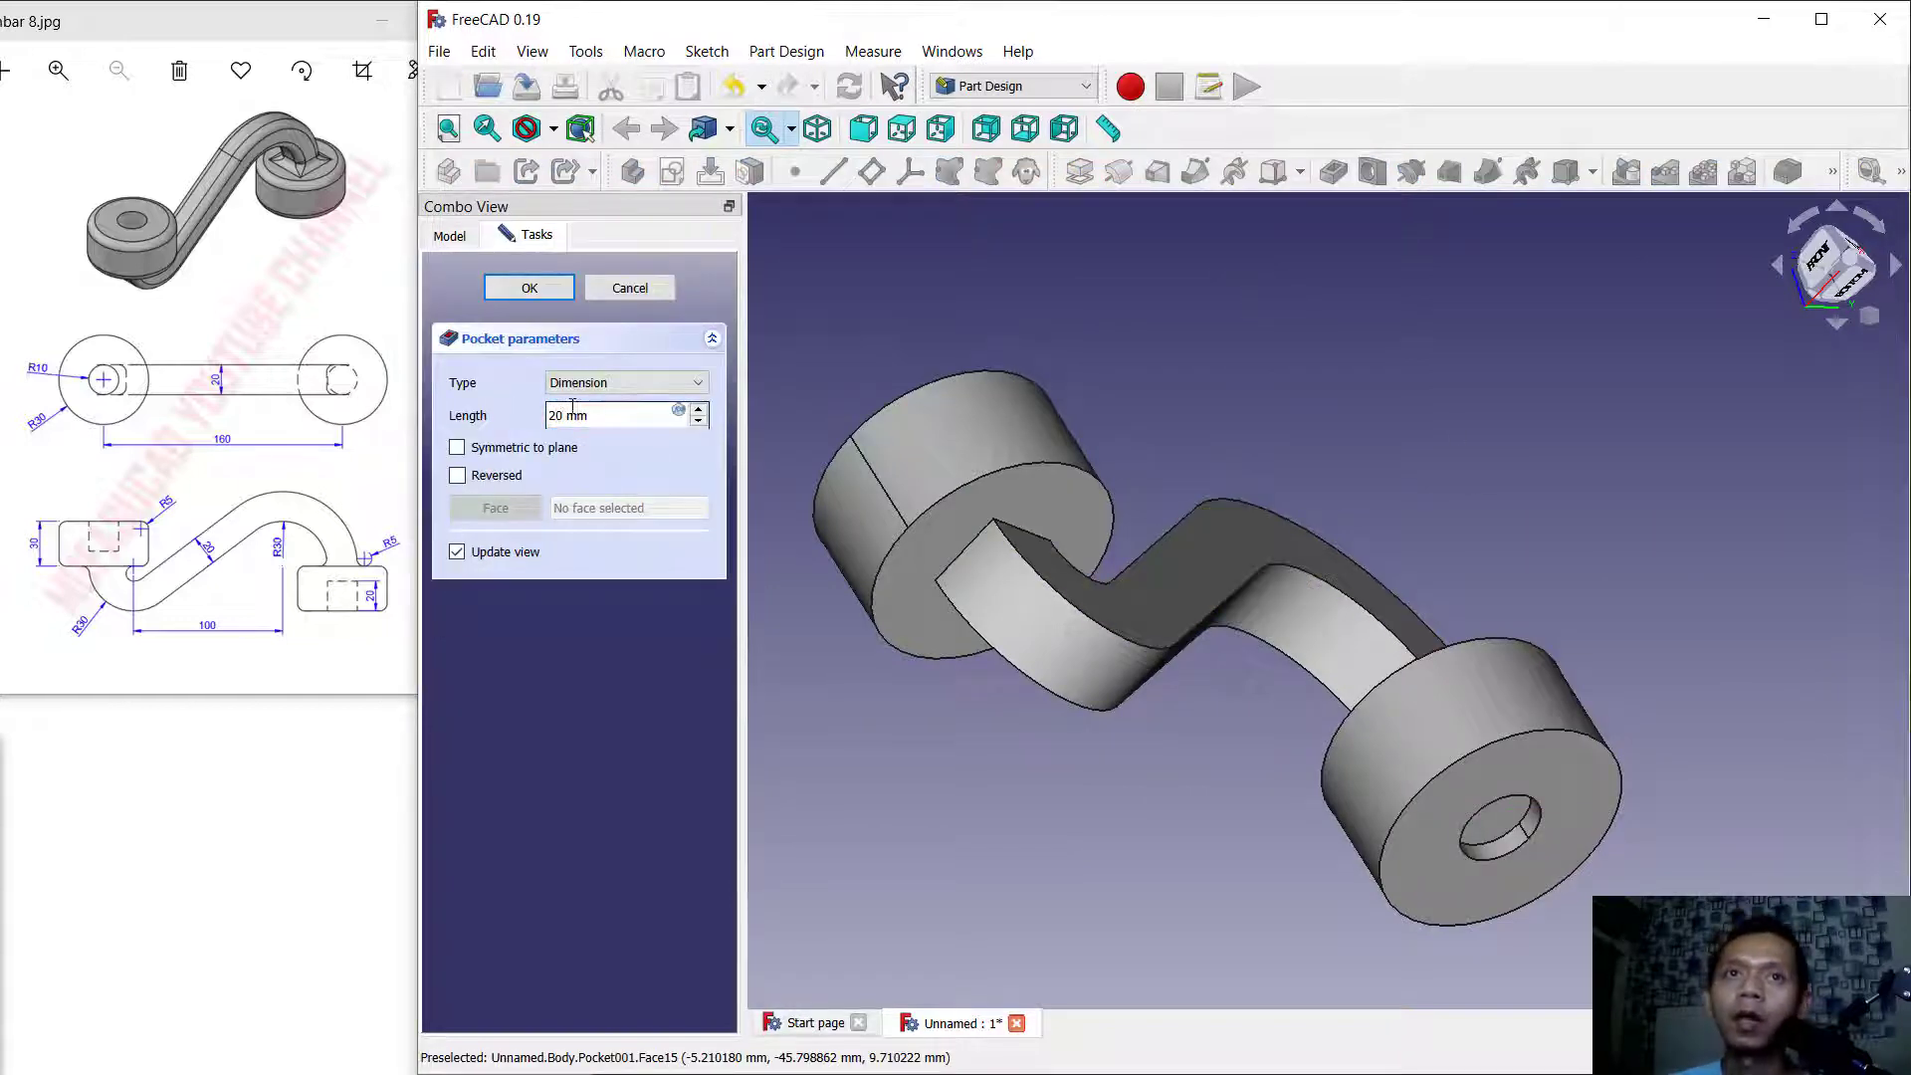
{"action": "left_click", "coordinate": [527, 288]}
{"action": "middle_click_drag", "start_coordinate": [1548, 527], "coordinate": [1626, 456]}
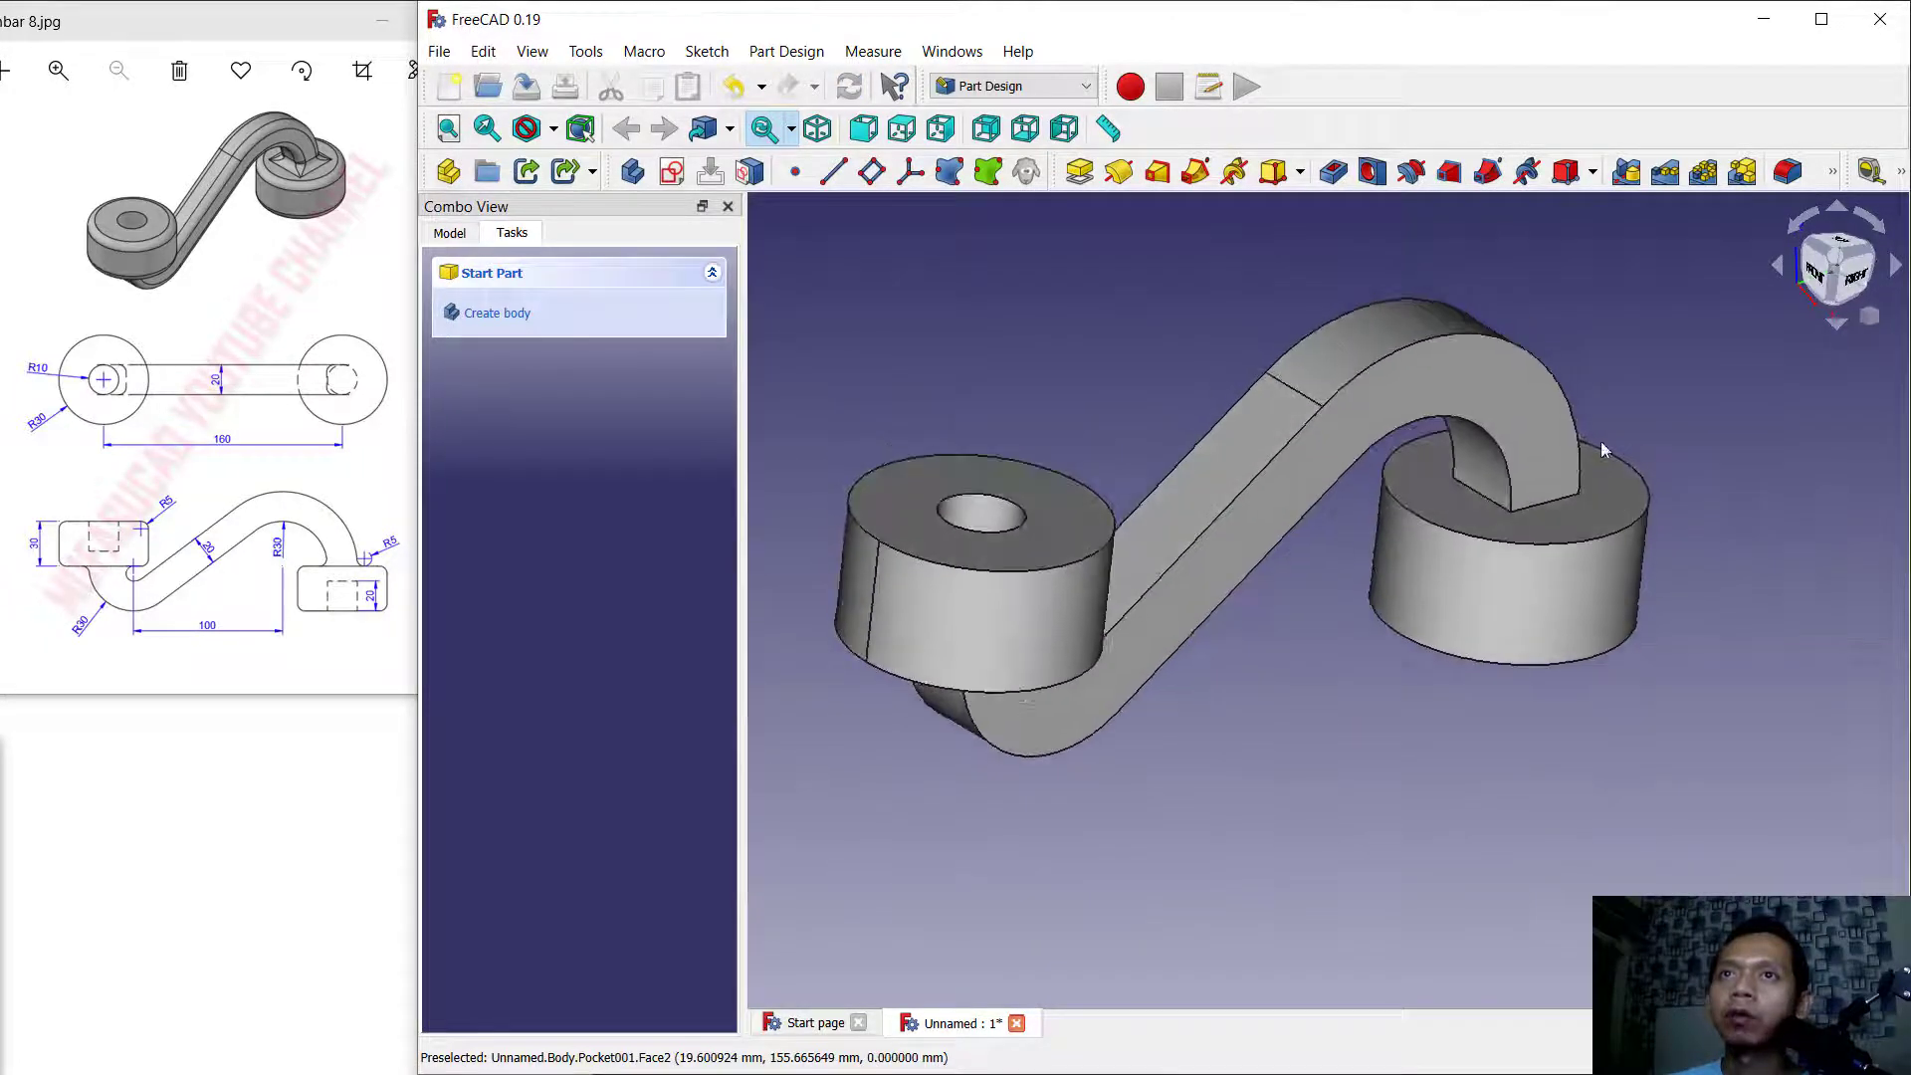
{"action": "middle_click_drag", "start_coordinate": [1322, 408], "coordinate": [1311, 487]}
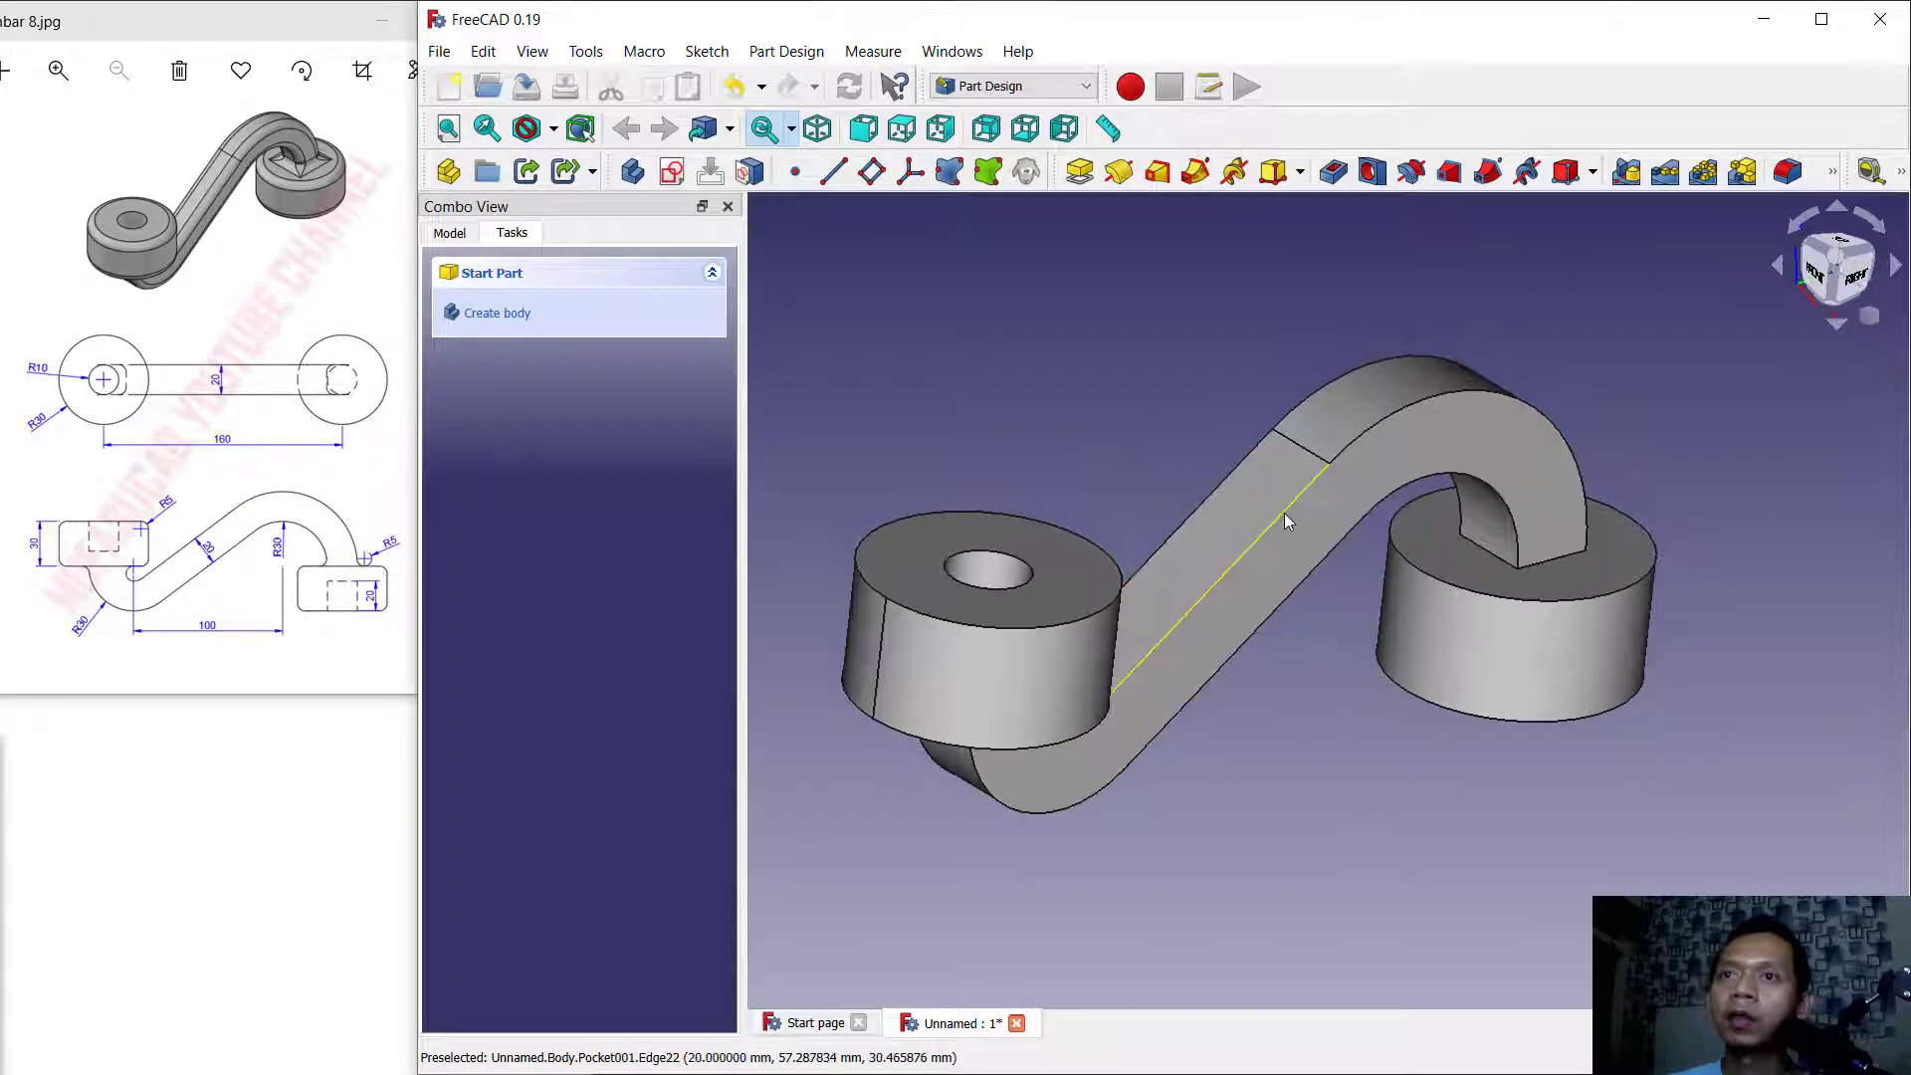
Fillet the four long edges of the slanted arm with a 5 mm radius.
{"action": "left_click", "coordinate": [1286, 508]}
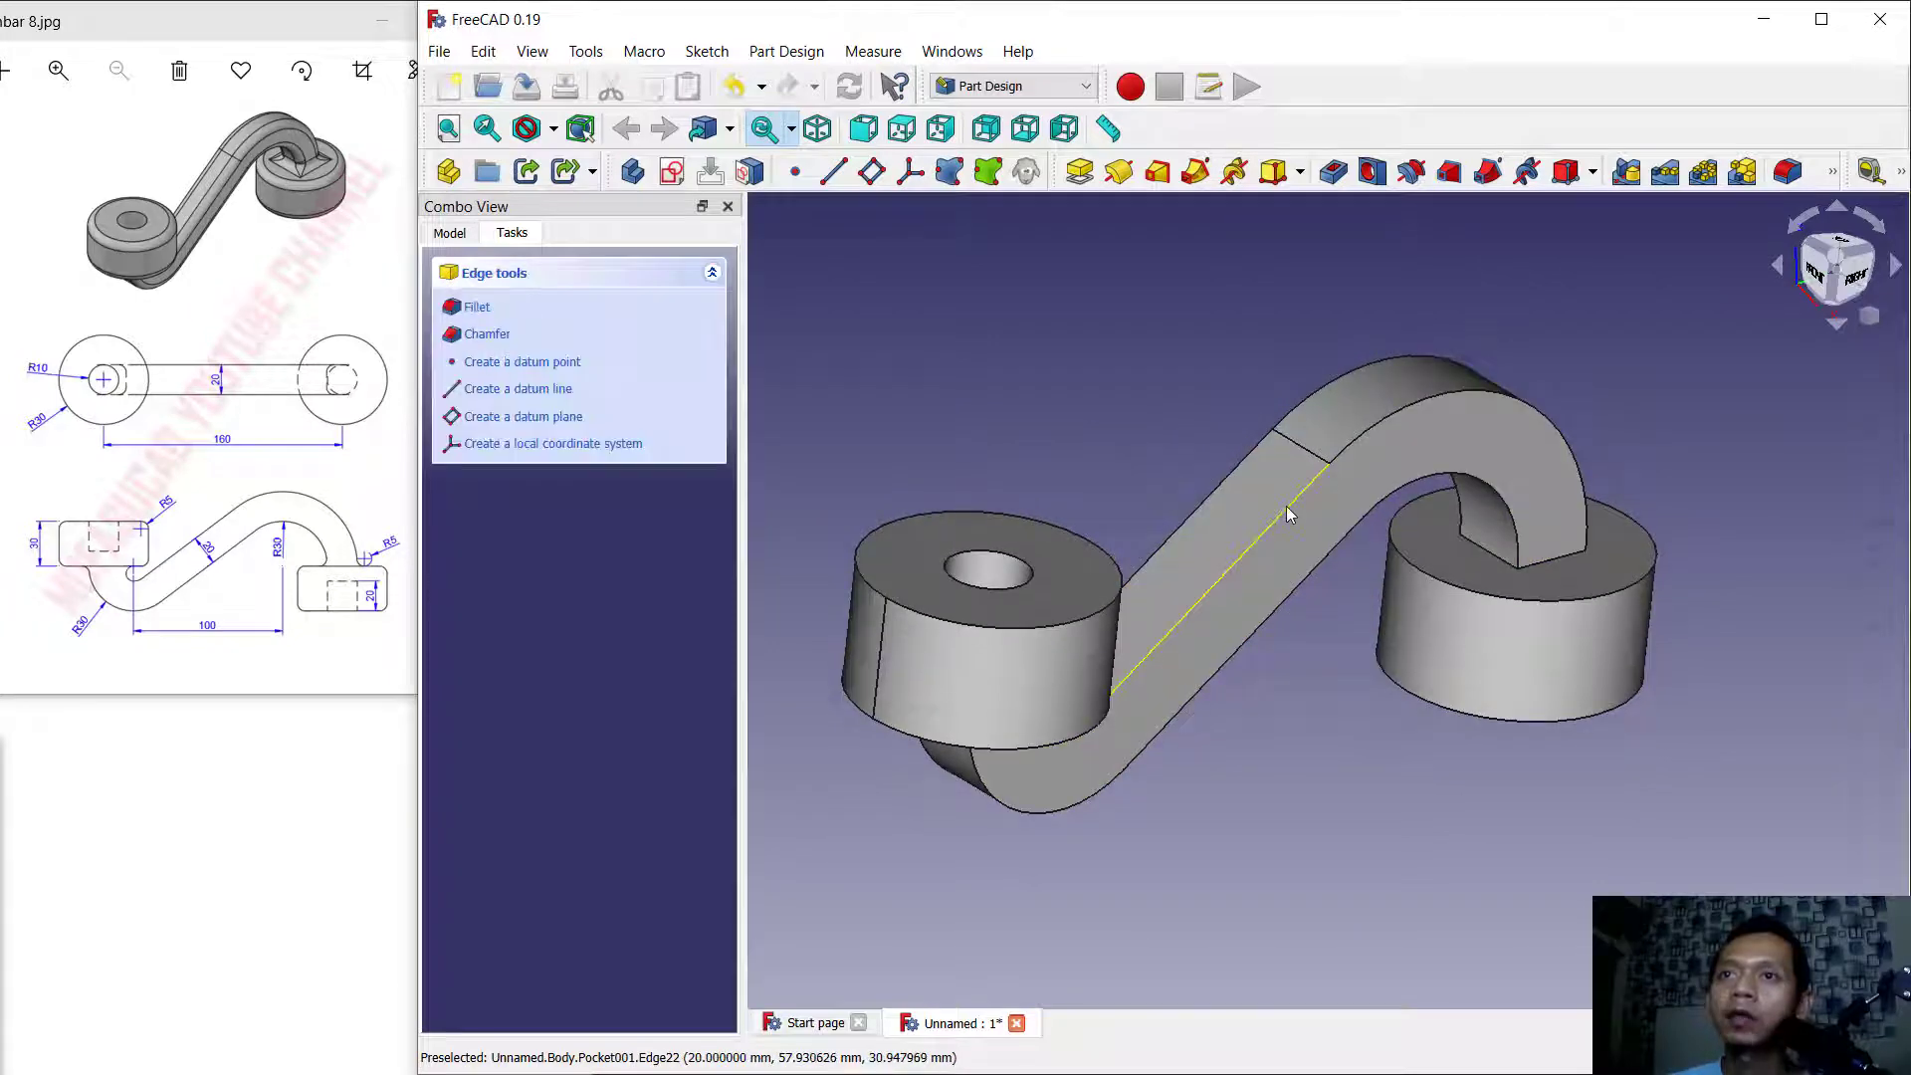
{"action": "left_click", "coordinate": [1250, 461], "text": "ctrl"}
{"action": "left_click", "coordinate": [1286, 599], "text": "ctrl"}
{"action": "middle_click_drag", "start_coordinate": [1251, 778], "coordinate": [1814, 500]}
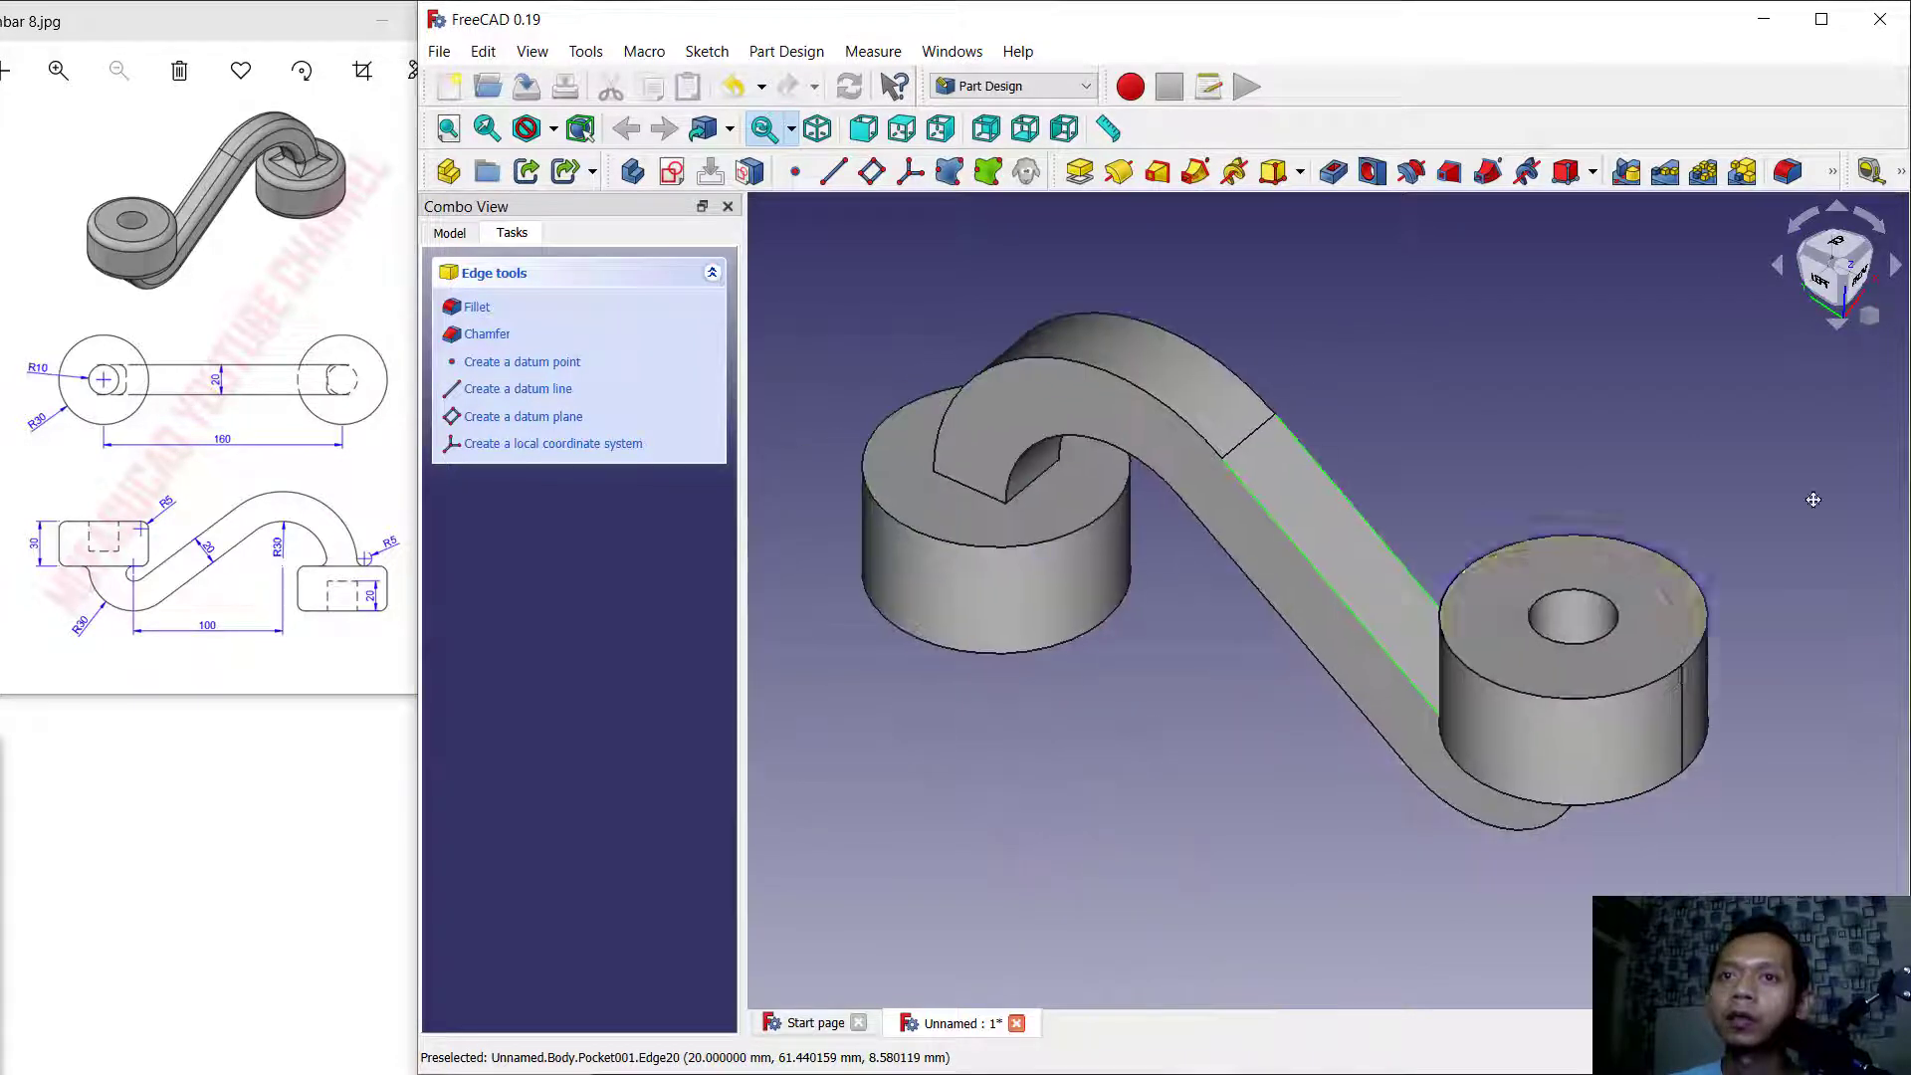
{"action": "left_click", "coordinate": [1282, 621], "text": "ctrl"}
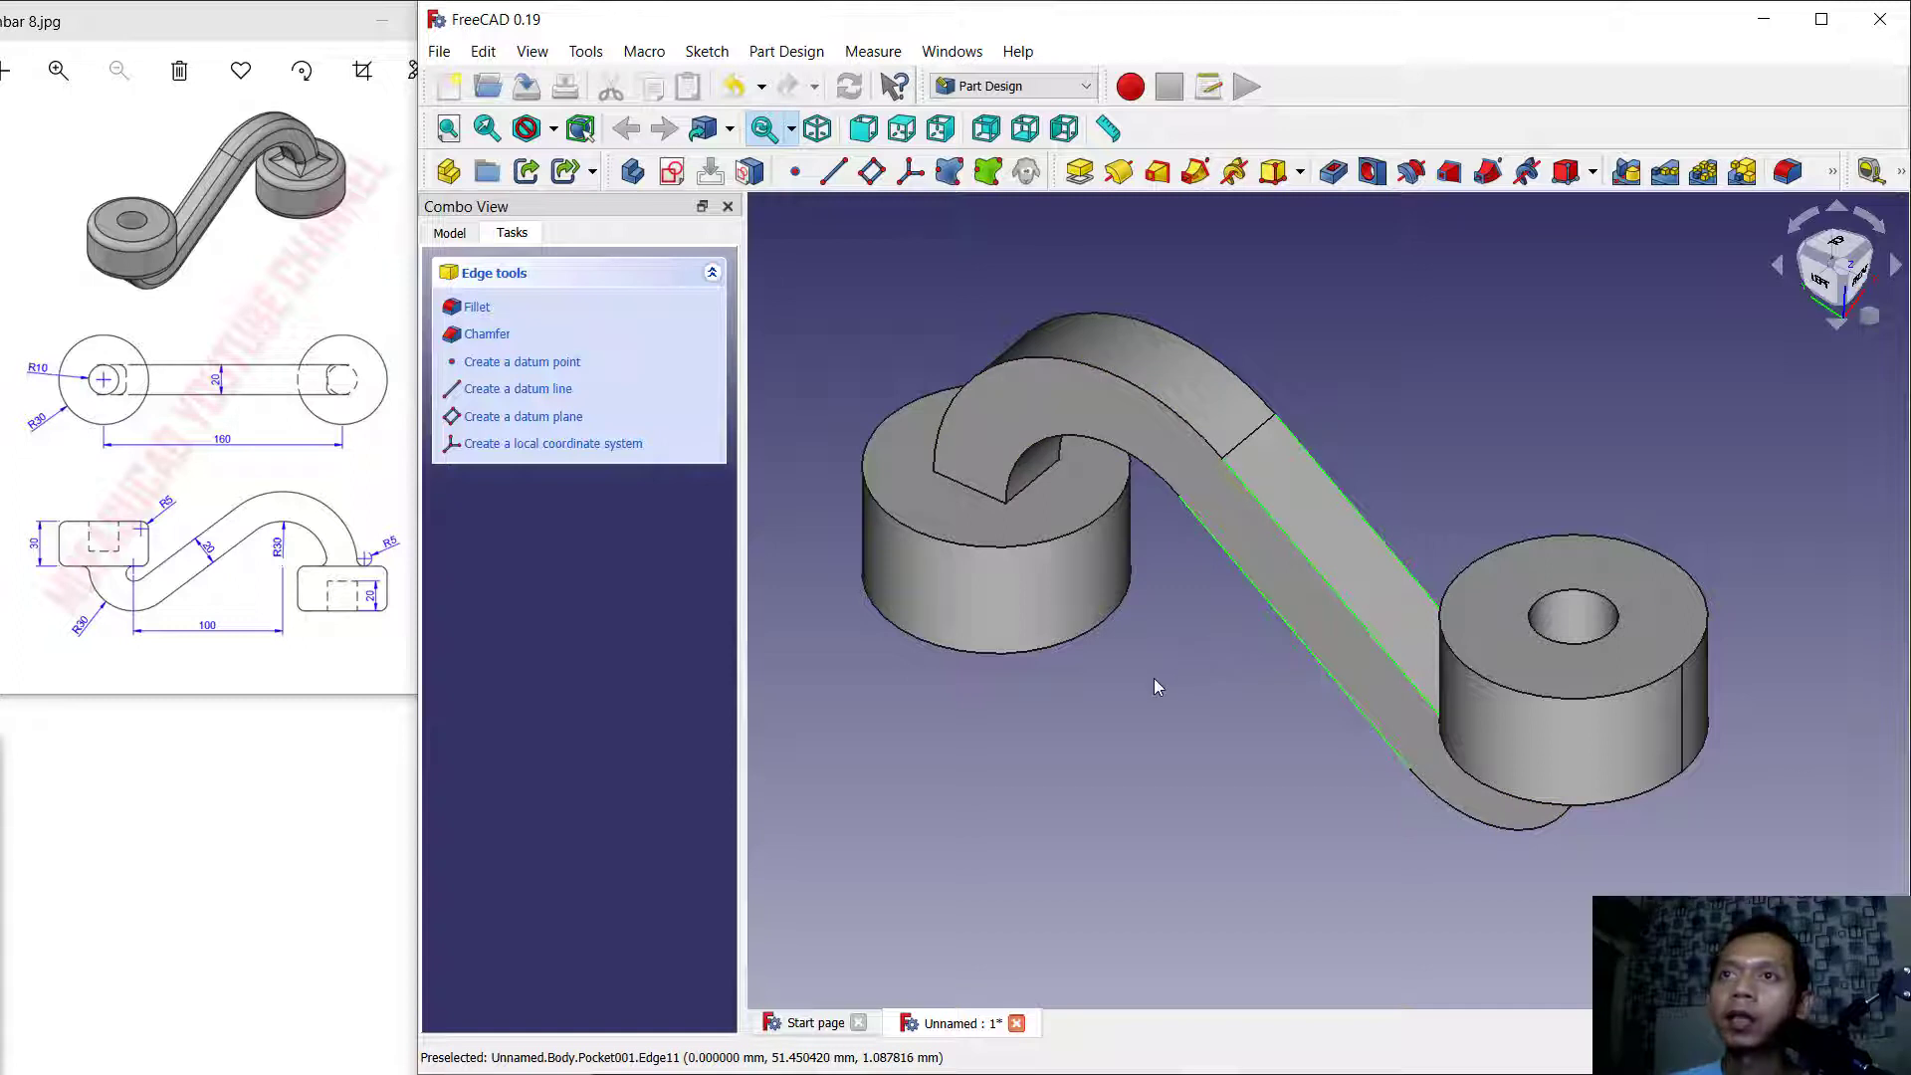
{"action": "left_click", "coordinate": [1789, 172]}
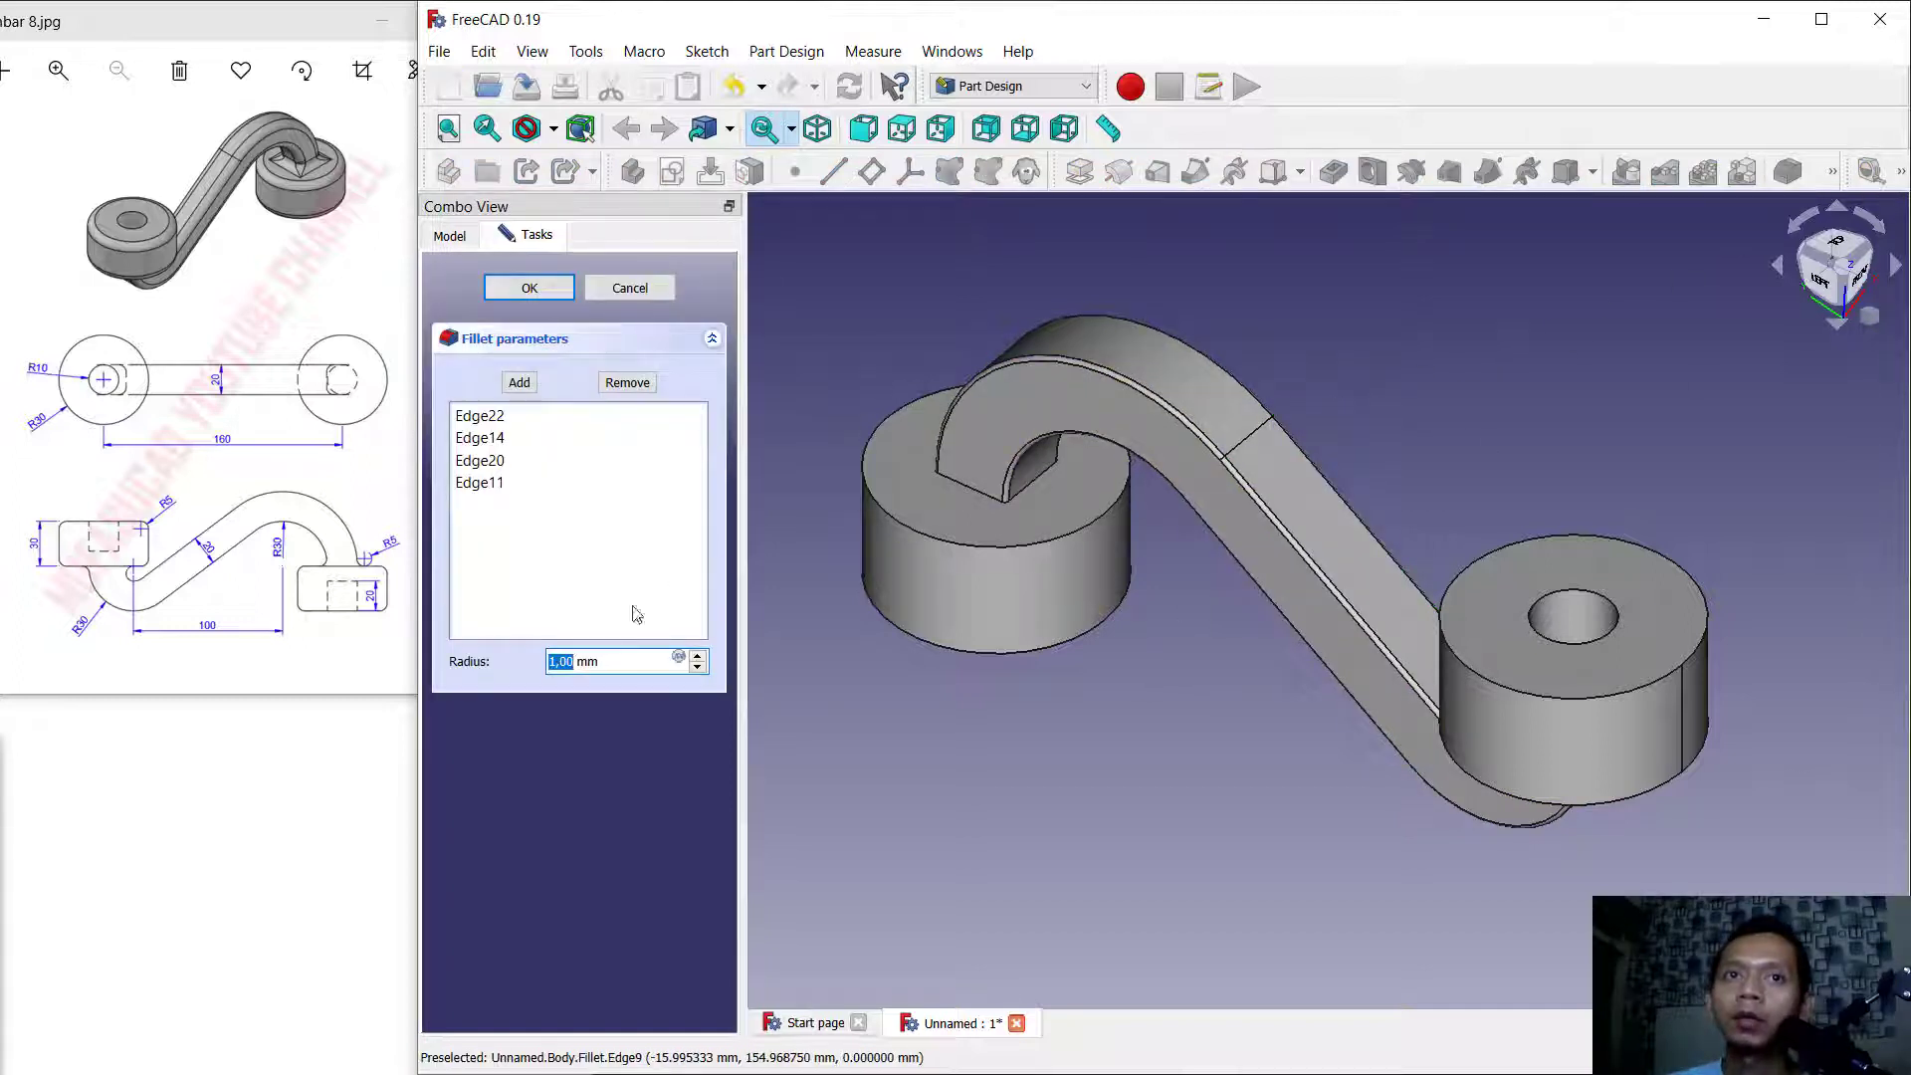
{"action": "type", "text": "5"}
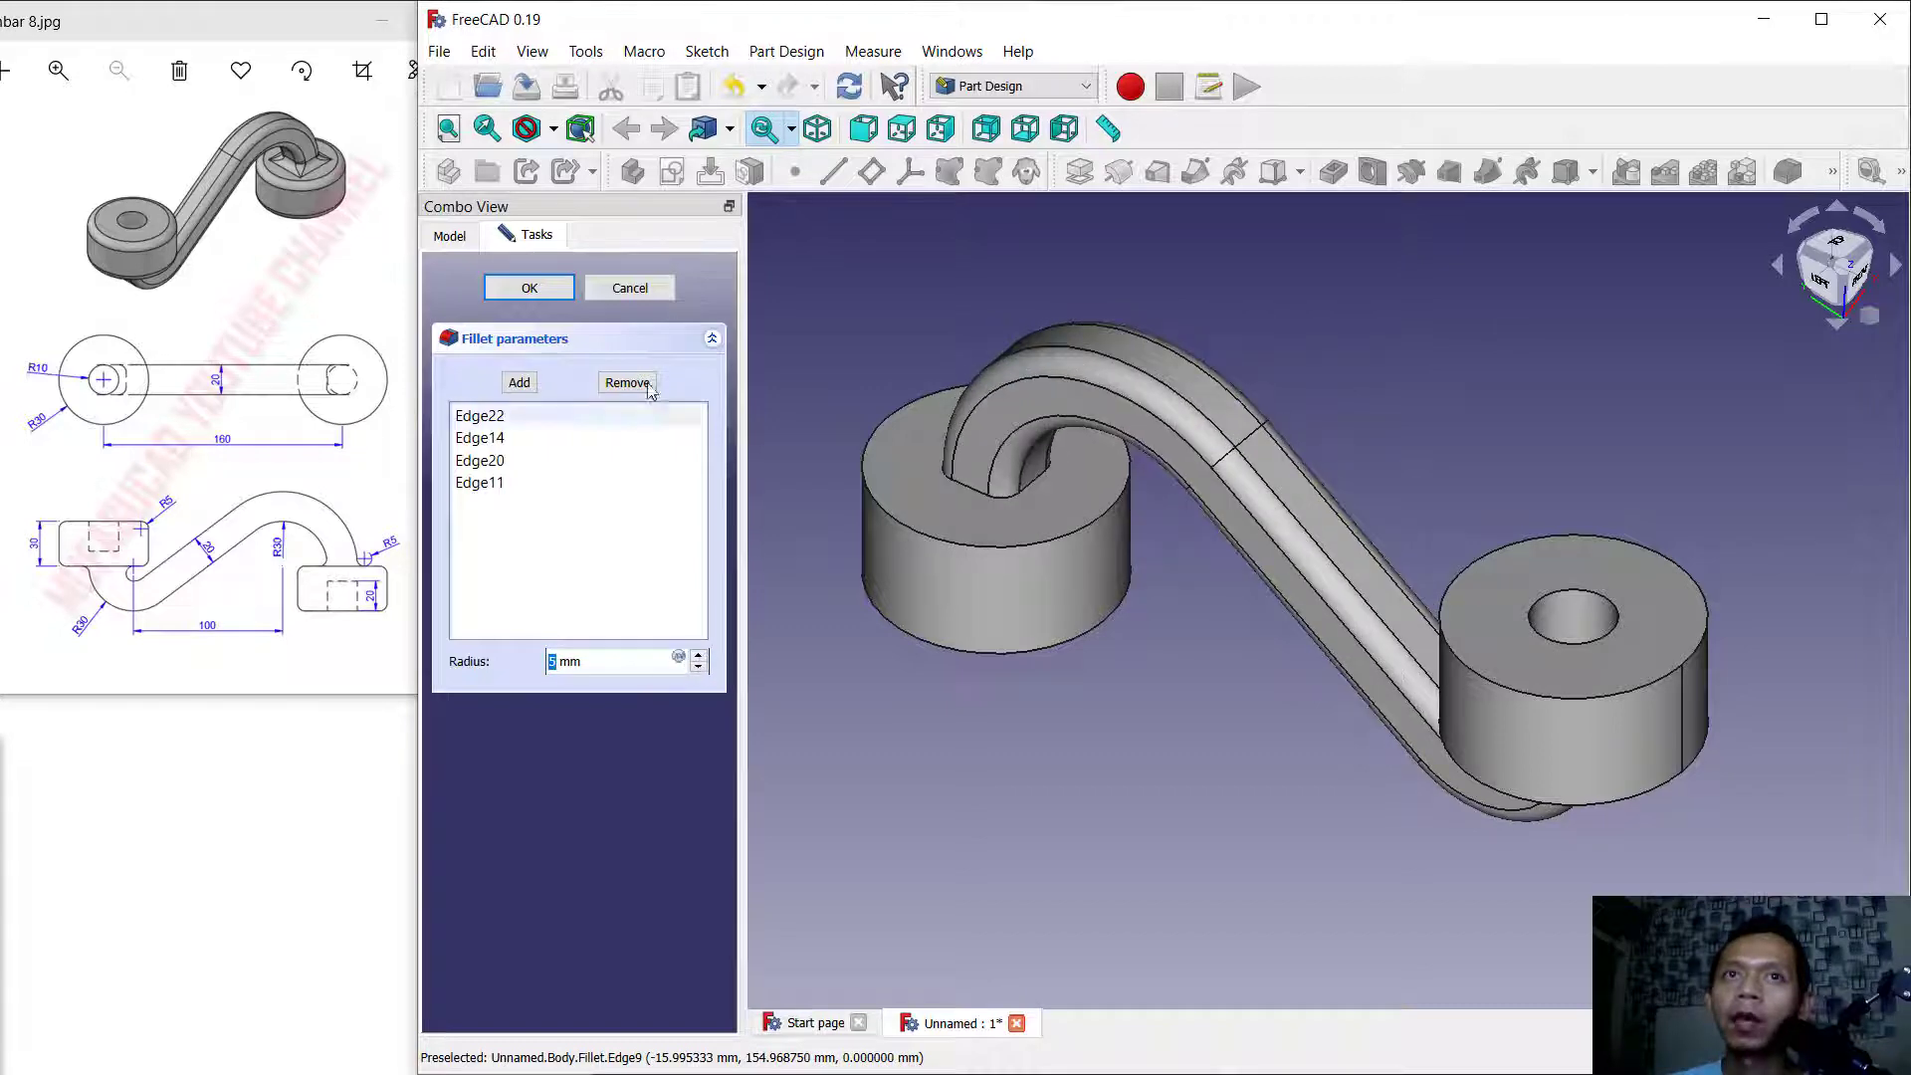
{"action": "left_click", "coordinate": [554, 296]}
{"action": "middle_click_drag", "start_coordinate": [972, 589], "coordinate": [1201, 714]}
Fillet both bosses' faces where the arm joins them with a 5 mm radius.
{"action": "left_click", "coordinate": [926, 510]}
{"action": "middle_click_drag", "start_coordinate": [1138, 627], "coordinate": [1596, 569]}
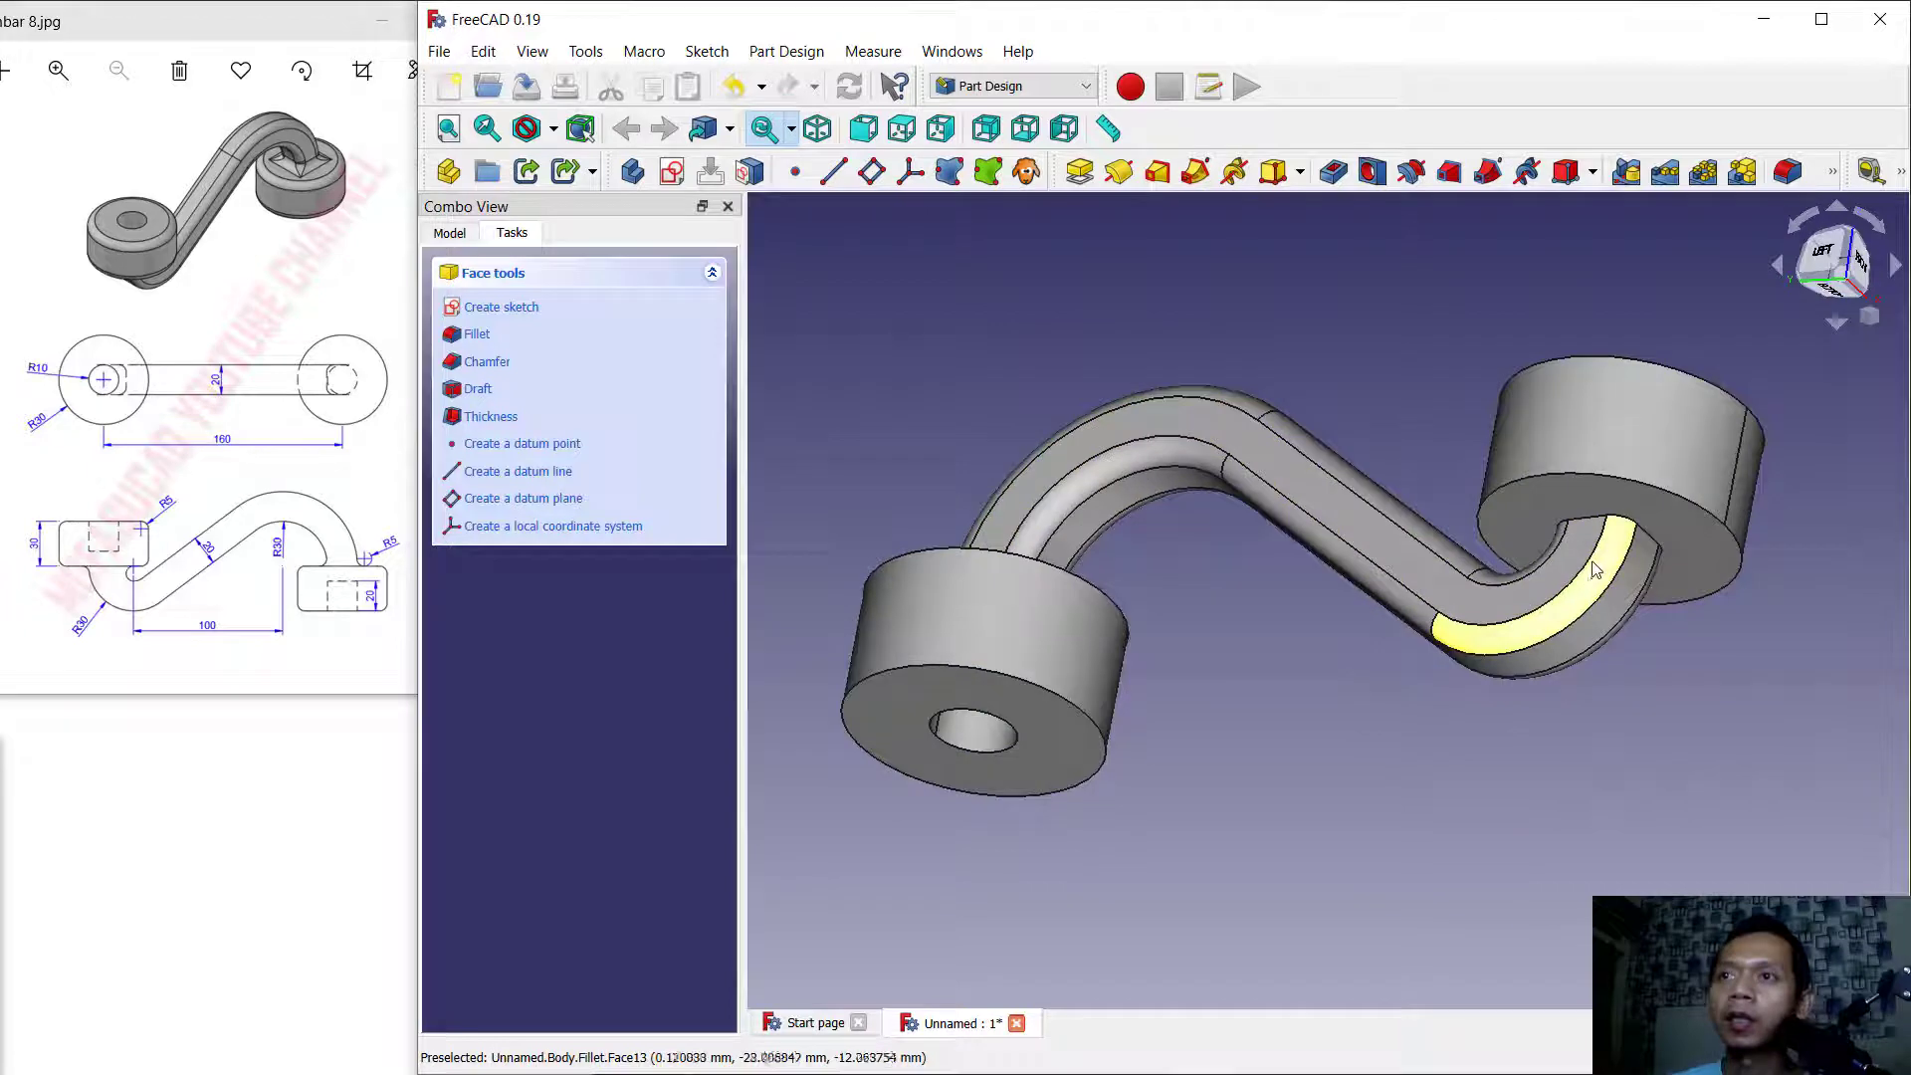
{"action": "left_click", "coordinate": [1707, 542]}
{"action": "middle_click_drag", "start_coordinate": [1430, 414], "coordinate": [1413, 587]}
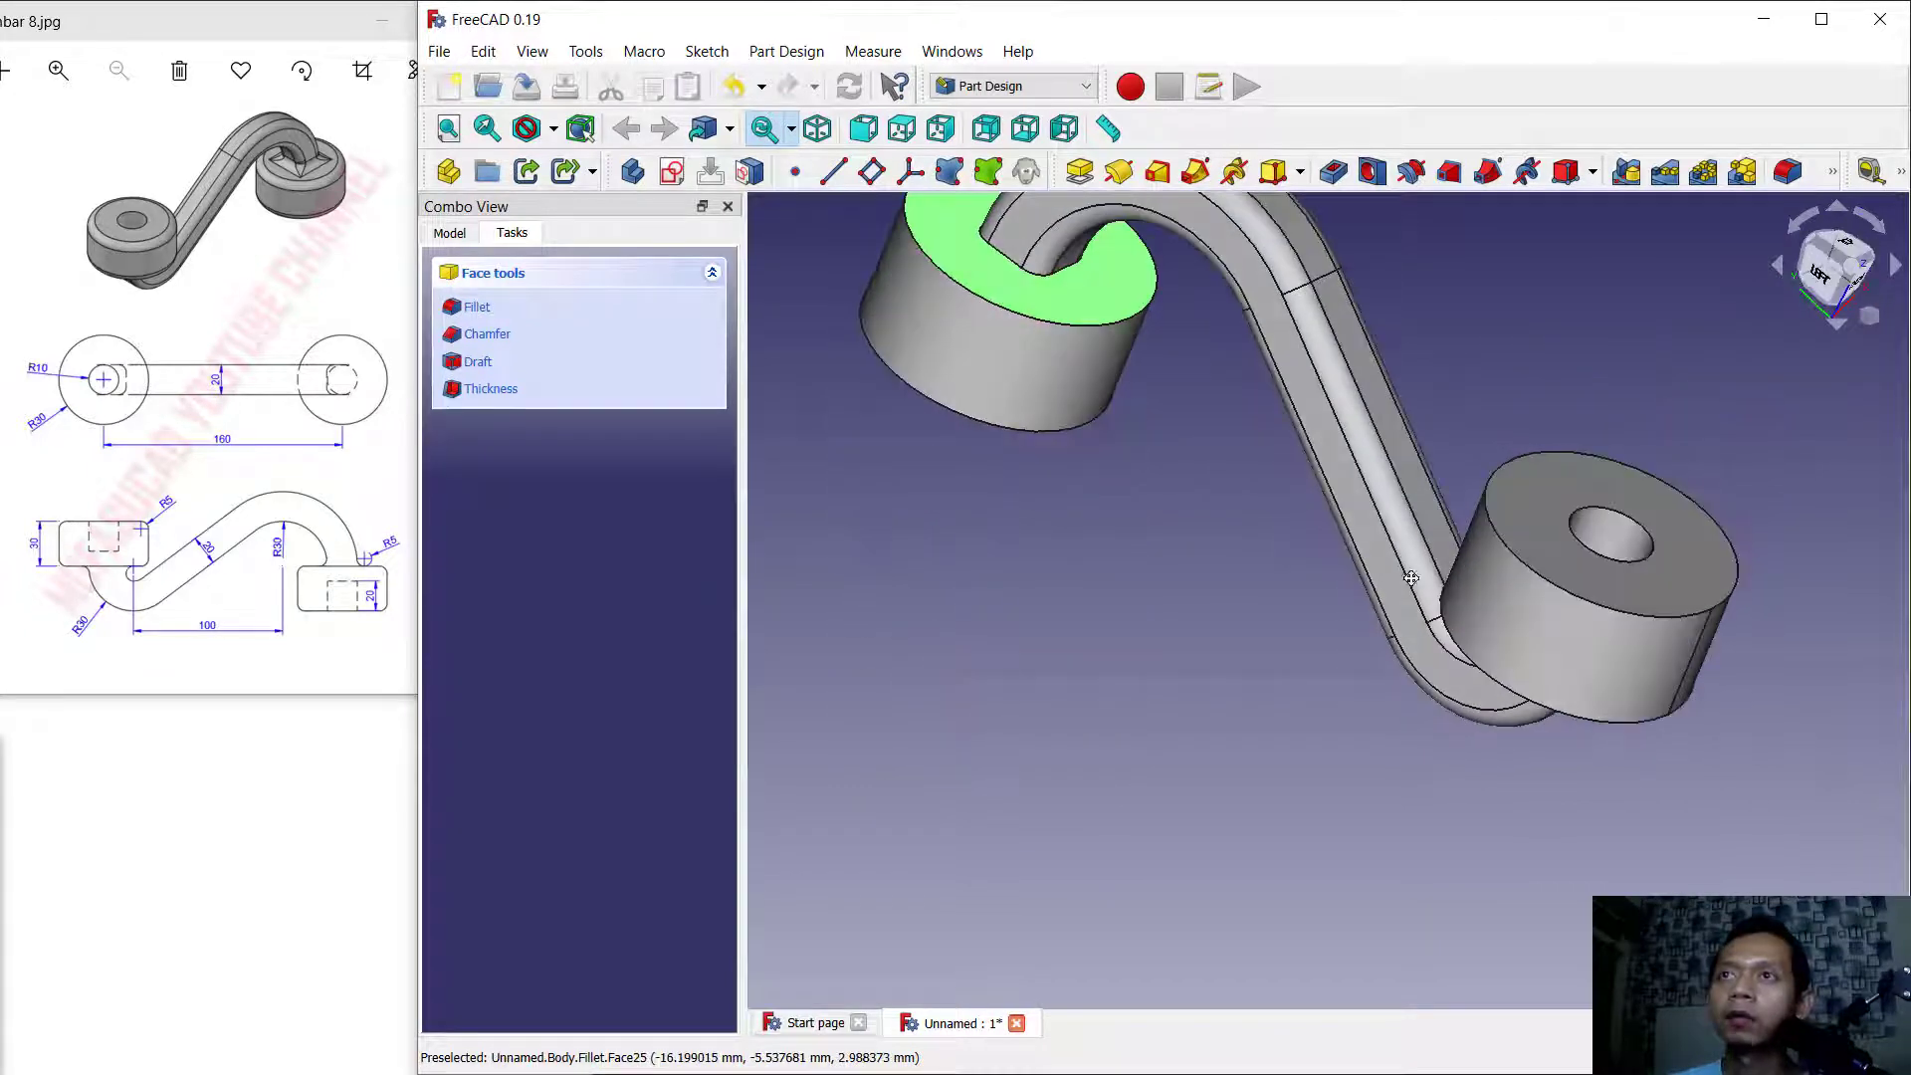
{"action": "left_click", "coordinate": [1789, 173]}
{"action": "middle_click_drag", "start_coordinate": [1527, 337], "coordinate": [1497, 520]}
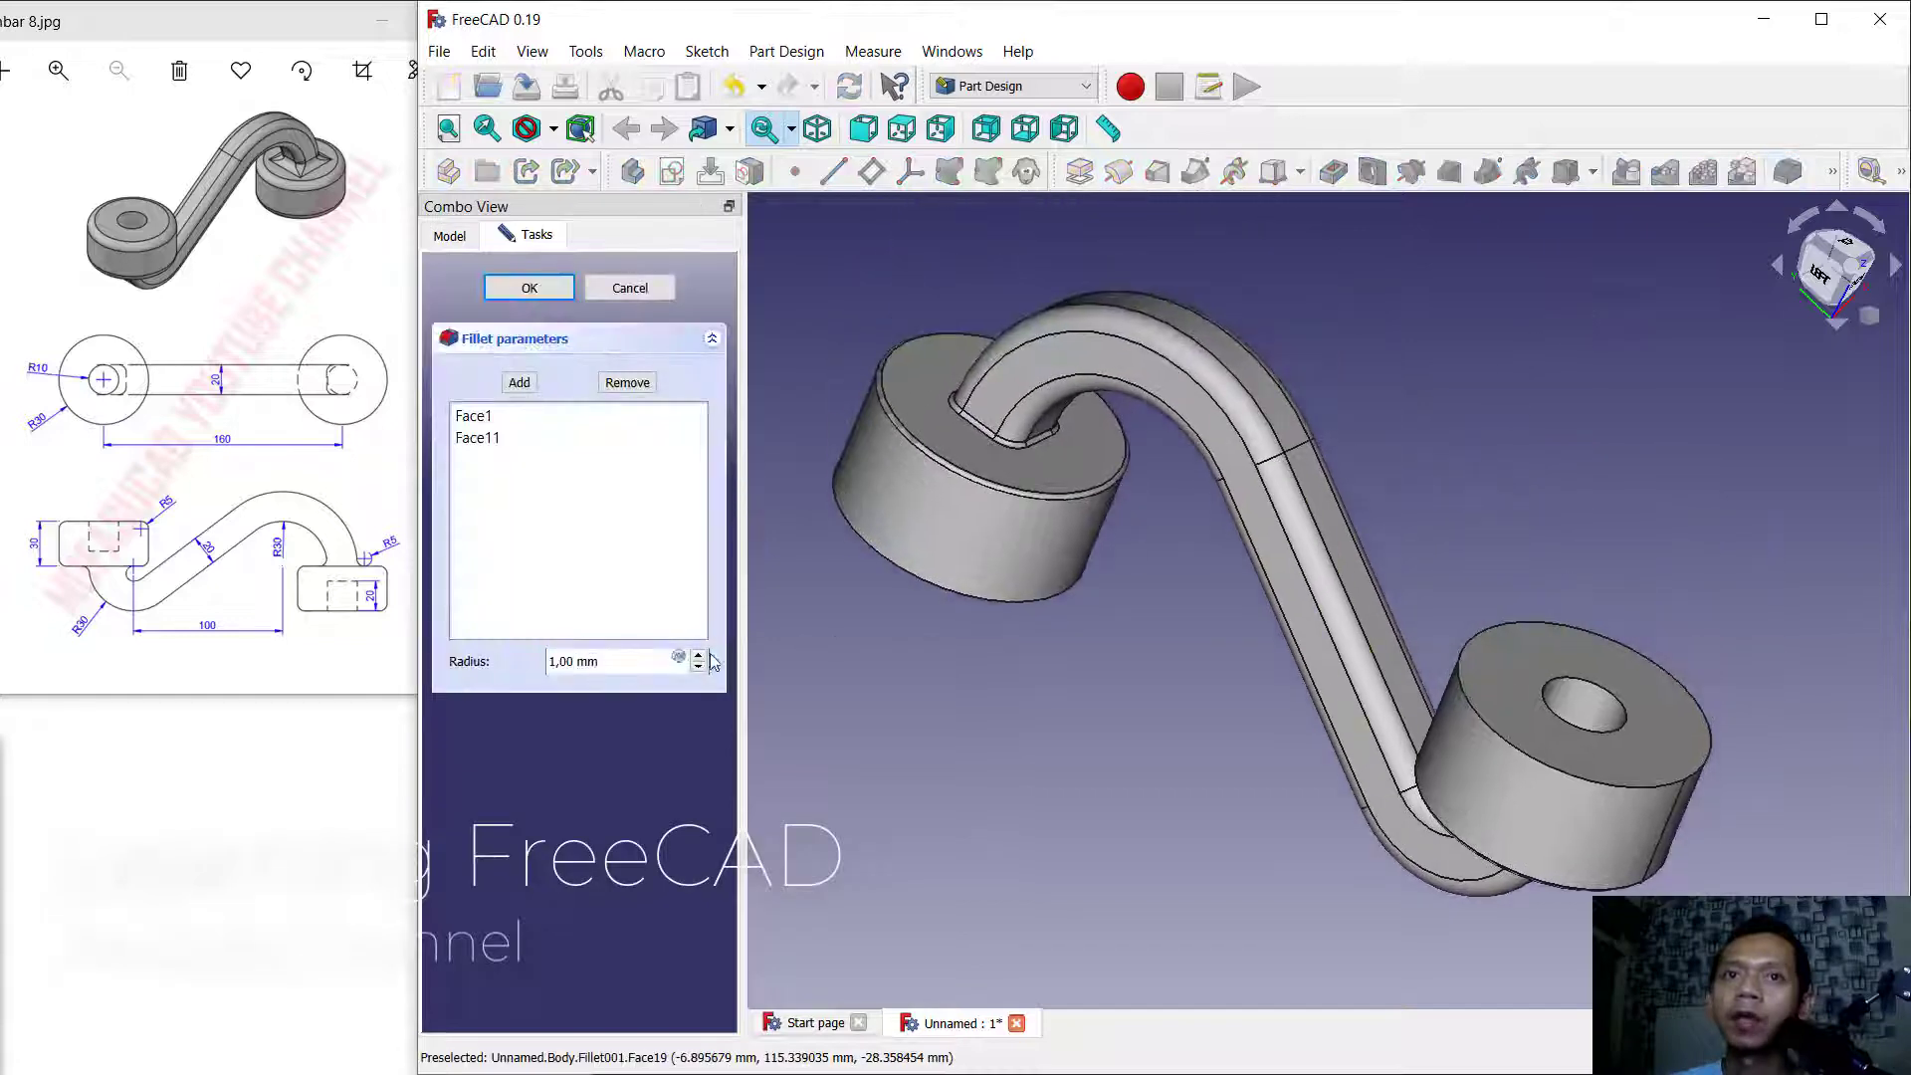
{"action": "left_click", "coordinate": [698, 656]}
{"action": "left_click", "coordinate": [698, 656]}
{"action": "left_click", "coordinate": [698, 656]}
{"action": "left_click", "coordinate": [699, 656]}
Add the left and right bosses' rim edges to the 5 mm fillet and confirm it.
{"action": "middle_click_drag", "start_coordinate": [1279, 642], "coordinate": [1383, 486]}
{"action": "left_click", "coordinate": [520, 383]}
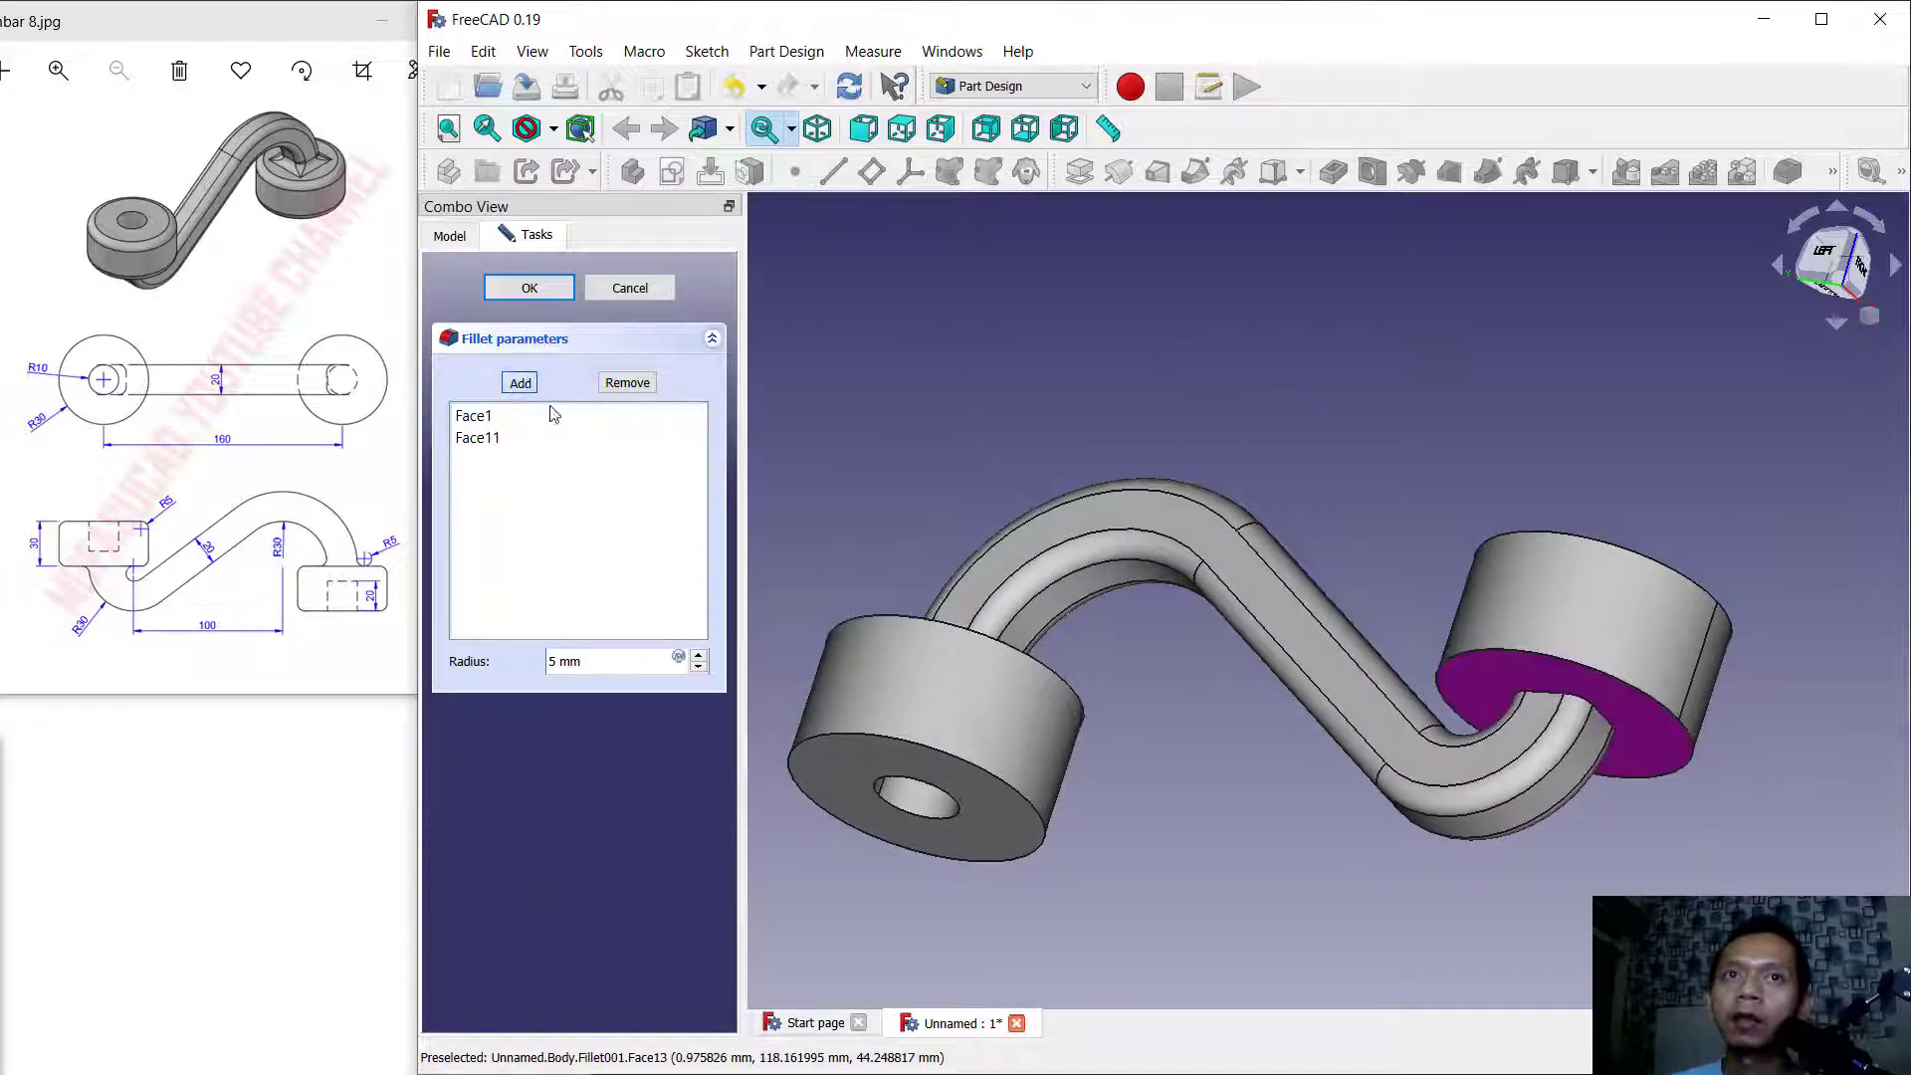
{"action": "left_click", "coordinate": [904, 743]}
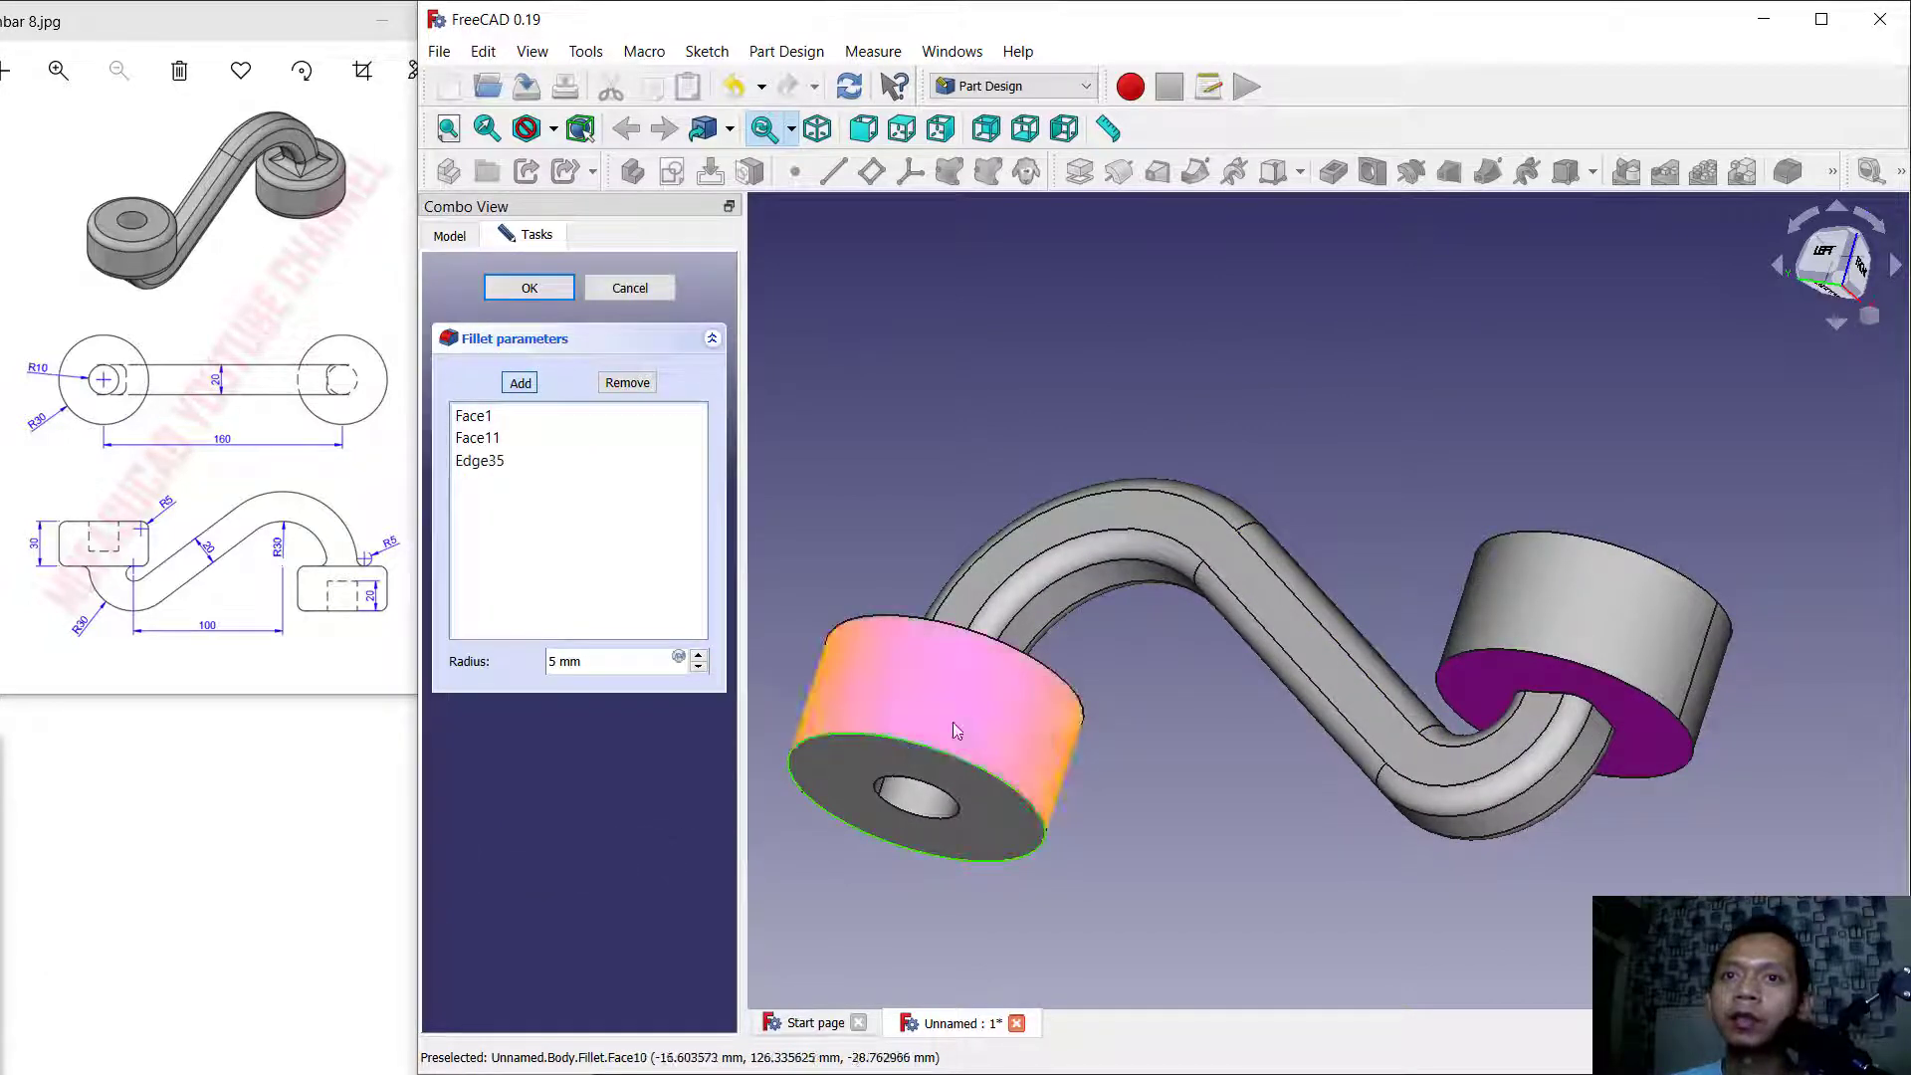
{"action": "left_click", "coordinate": [1630, 547]}
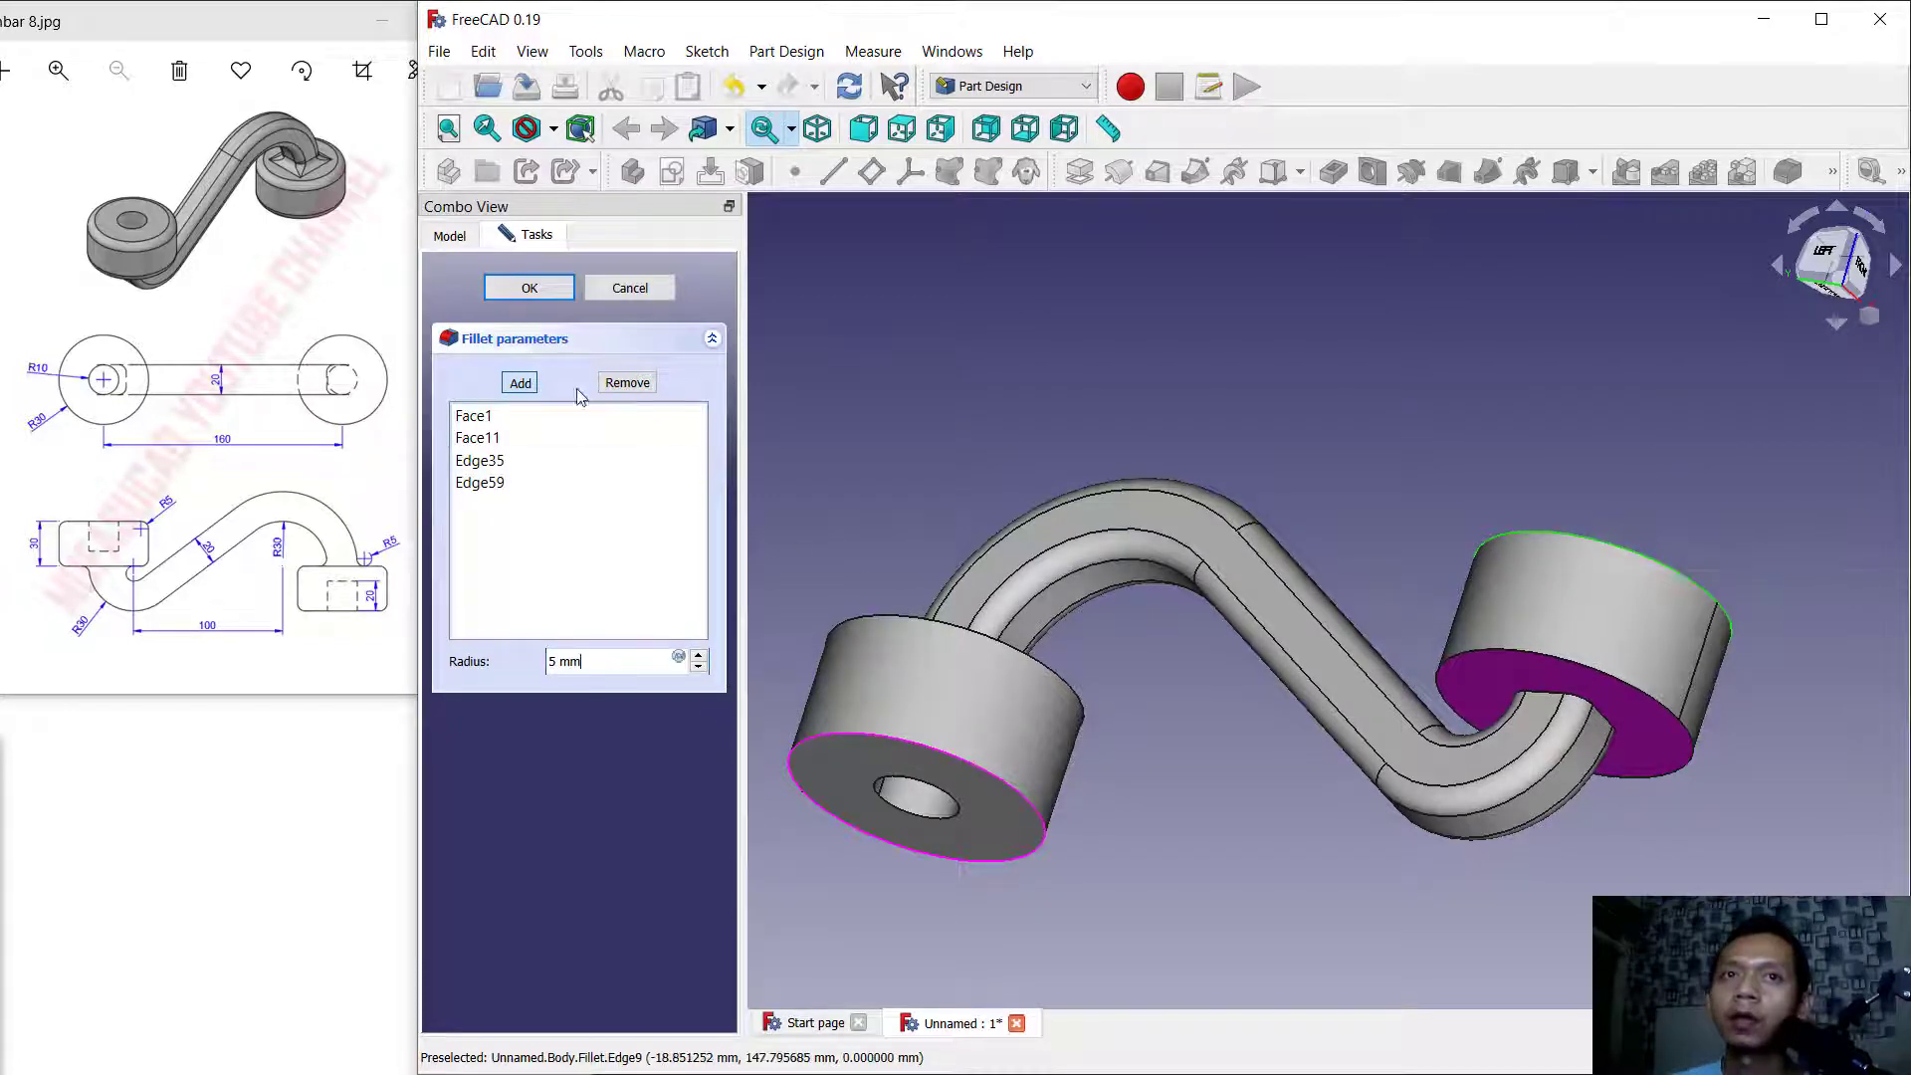
{"action": "left_click", "coordinate": [558, 291]}
{"action": "middle_click_drag", "start_coordinate": [1326, 466], "coordinate": [1459, 637]}
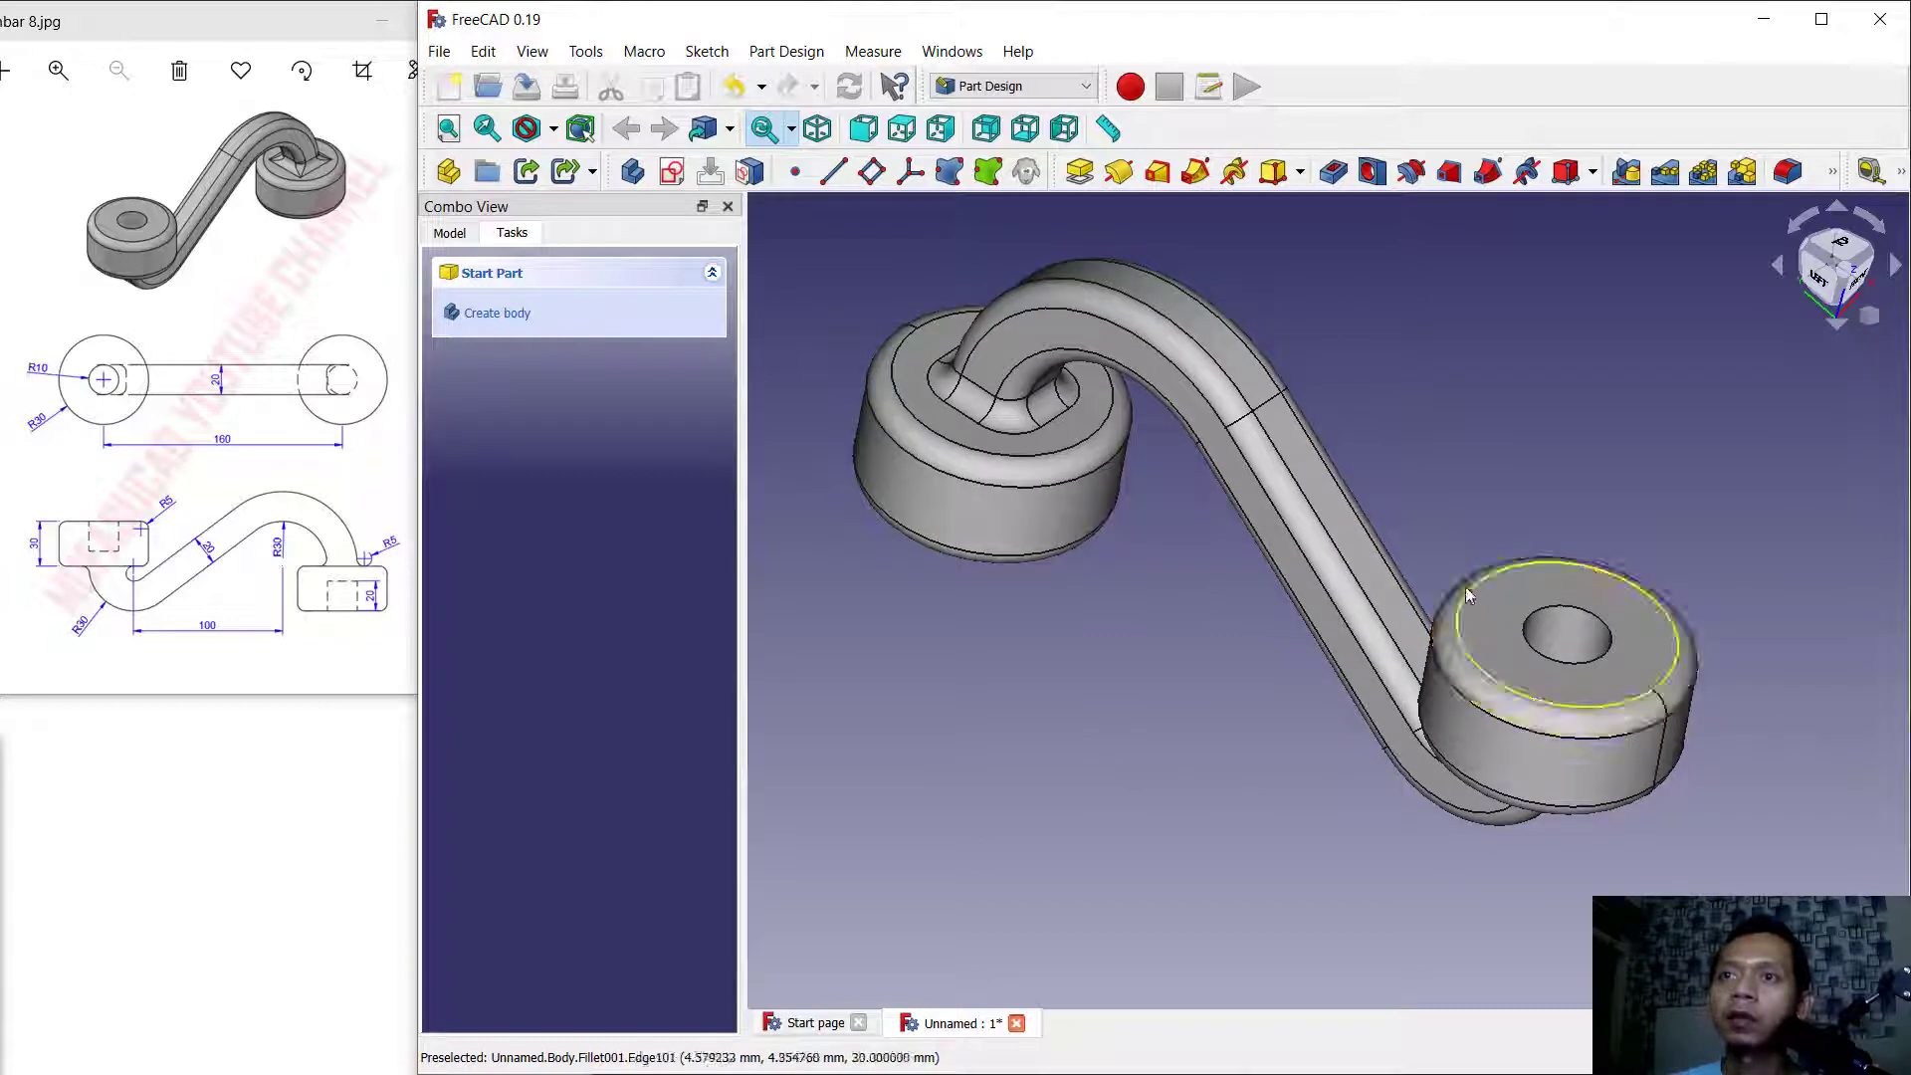
{"action": "scroll", "coordinate": [1450, 548], "scroll_direction": "down", "scroll_amount": 2}
{"action": "middle_click_drag", "start_coordinate": [1555, 692], "coordinate": [1320, 637]}
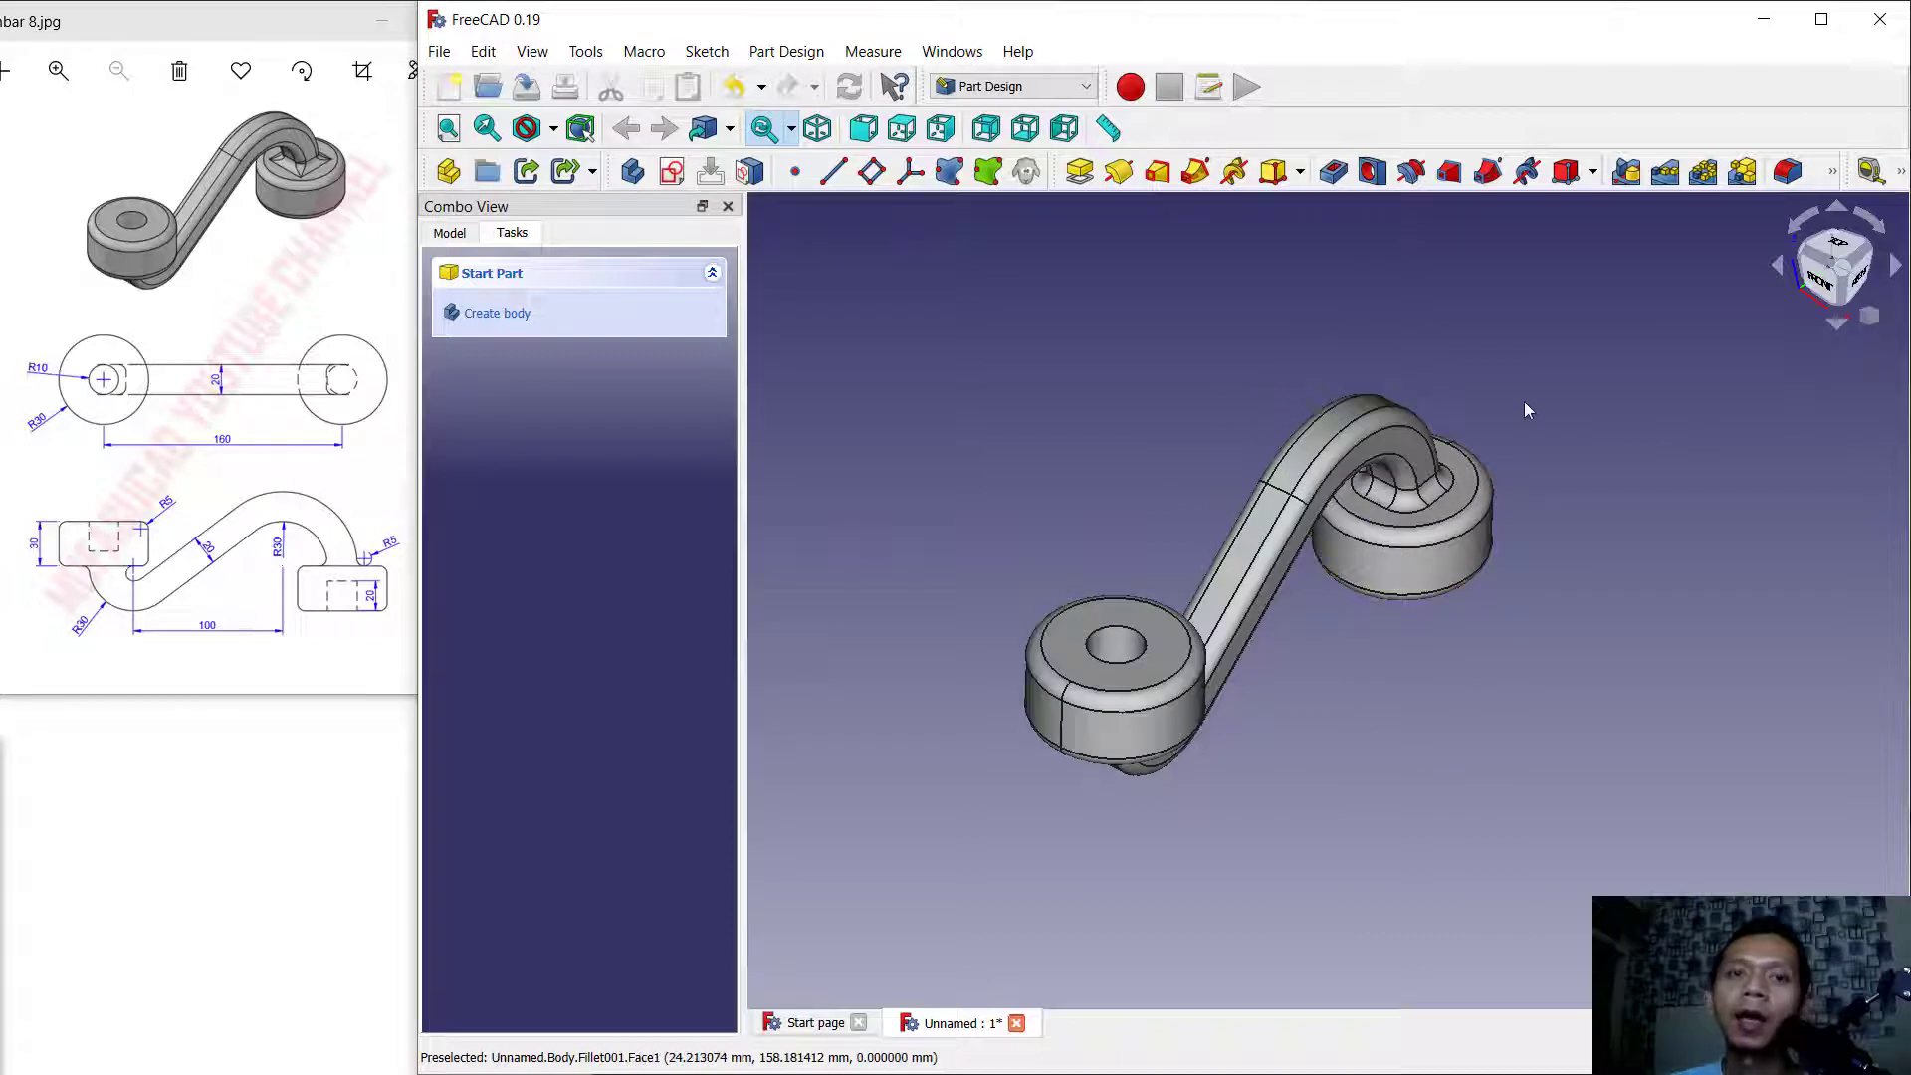